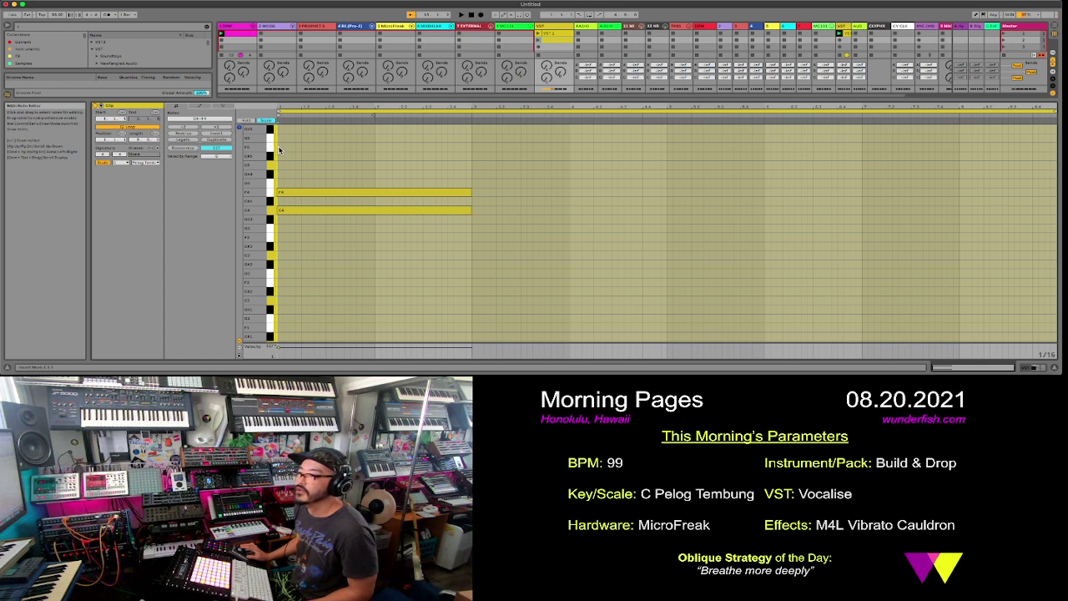
- Add two-bar notes F5, G#2, F2 and C2 at the clip's start, beneath and above the existing C4 and F4
left_click_drag(280, 148, 470, 149)
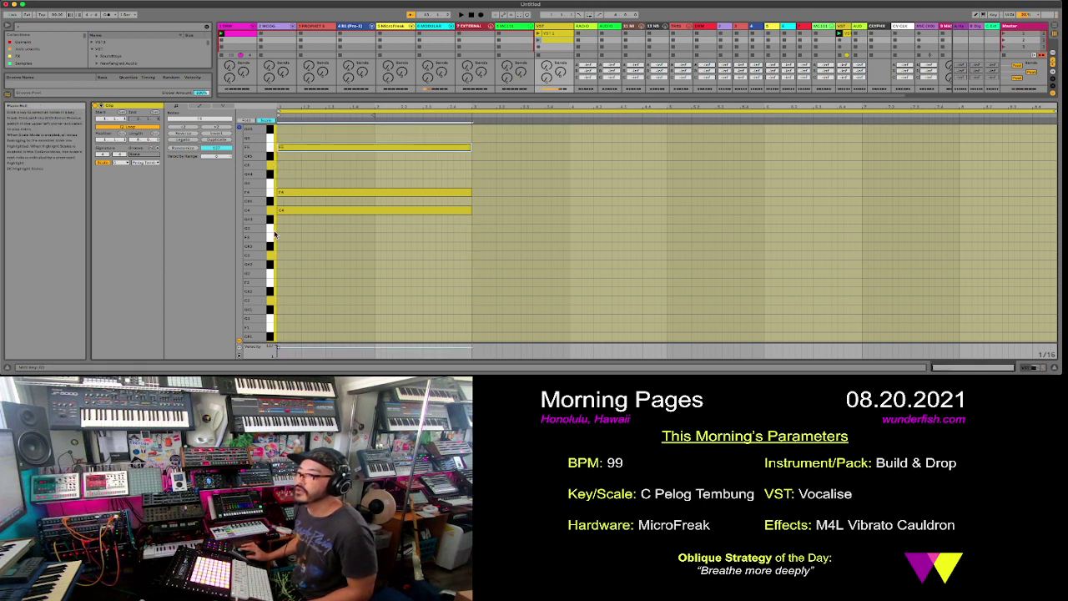
left_click(273, 266)
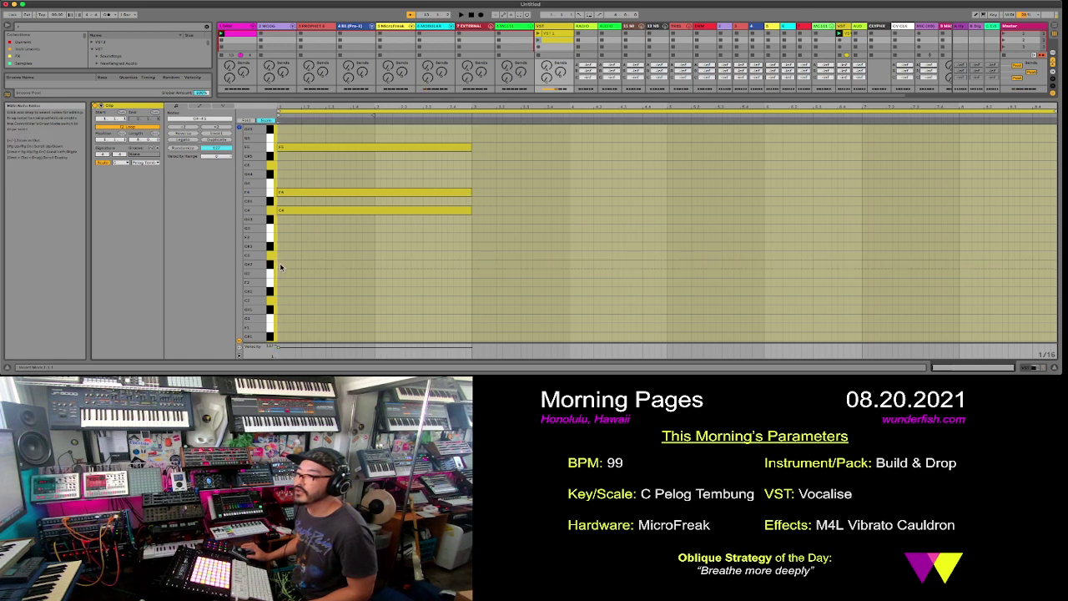
mouse_move(280, 265)
left_mouse_down()
mouse_move(505, 264)
mouse_move(471, 266)
left_mouse_up()
left_click(279, 278)
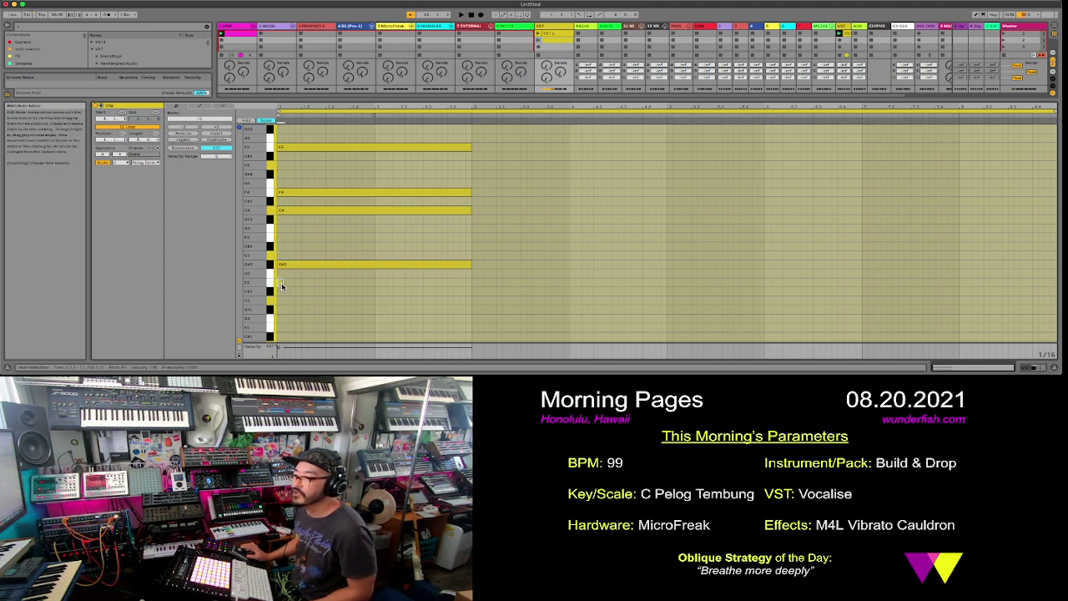
left_click_drag(280, 283, 472, 283)
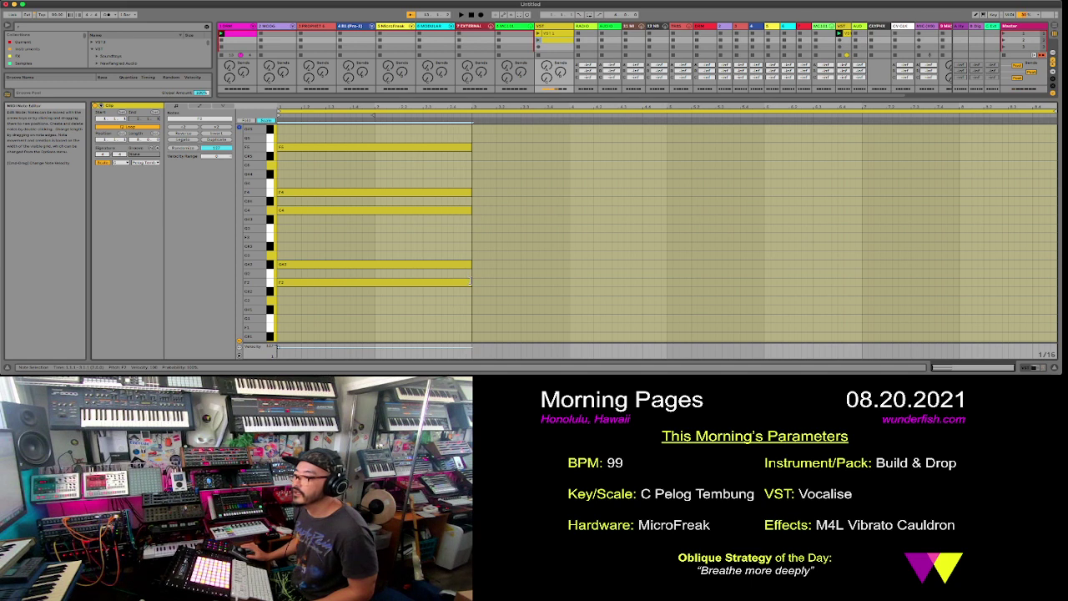
left_click(274, 310)
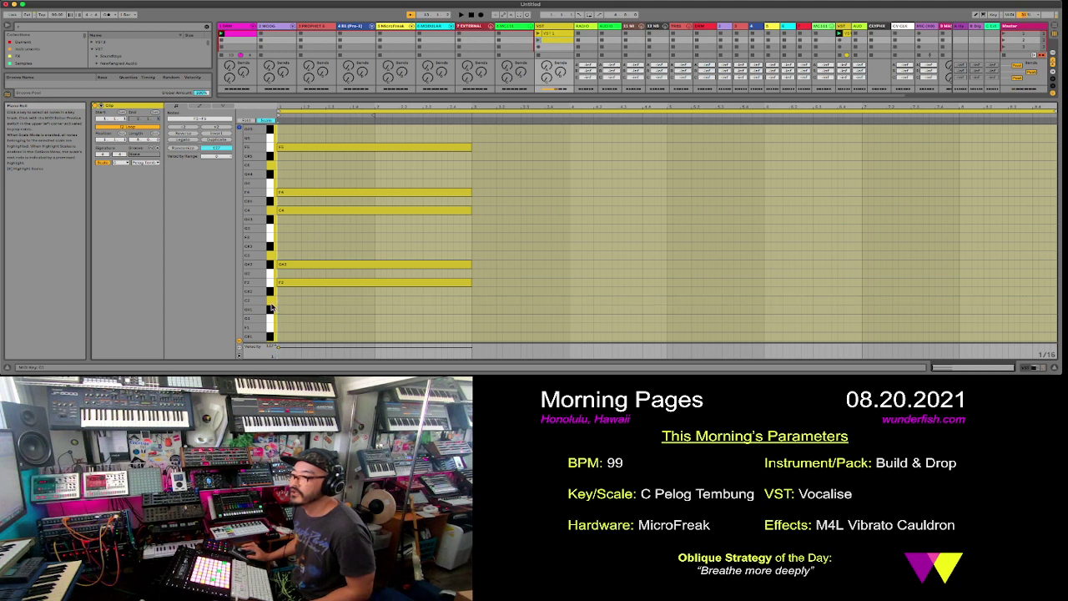
double_click(280, 302)
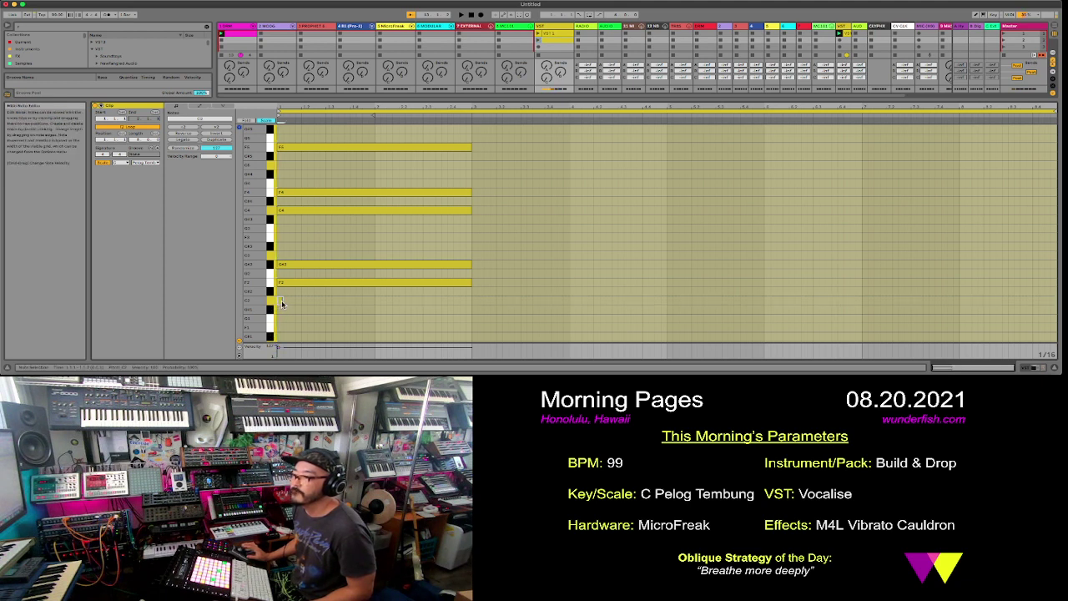
left_click_drag(282, 301, 467, 303)
- Duplicate the first chord to bars 3 and 5, shifting the copies' notes to other scale pitches, with F2 and C#2 as lowest notes
left_click_drag(401, 130, 403, 311)
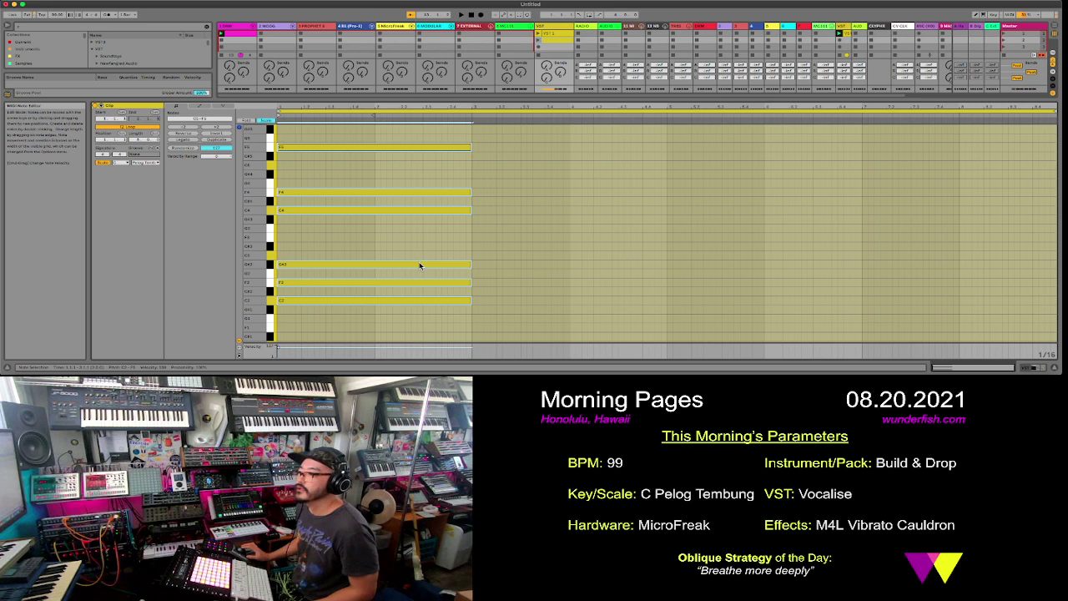
left_click_drag(419, 266, 284, 284)
left_click_drag(392, 107, 425, 324)
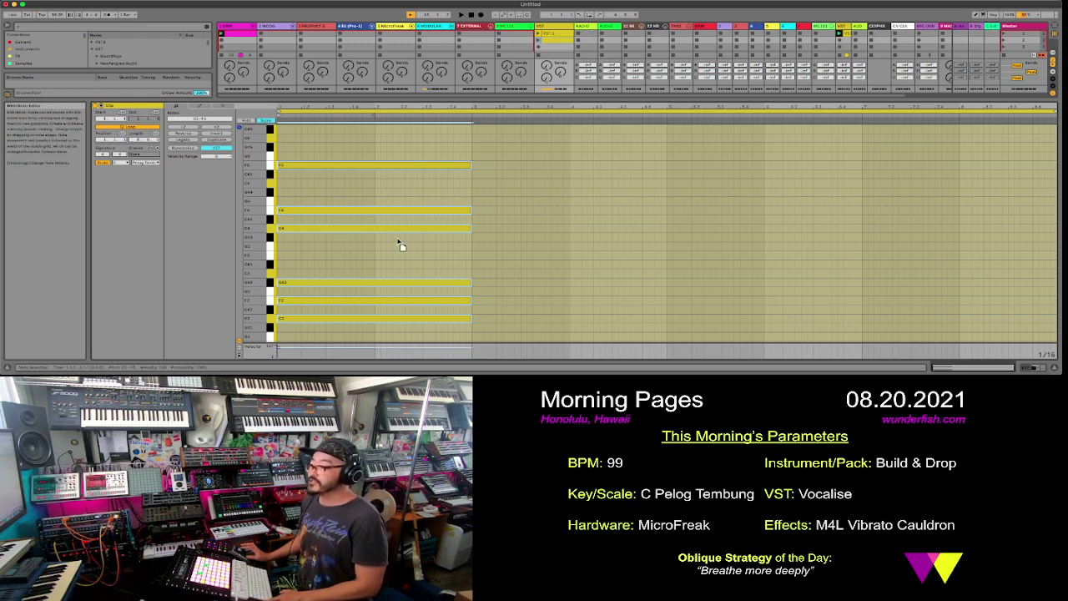
key("super+d")
left_click_drag(551, 232, 731, 227)
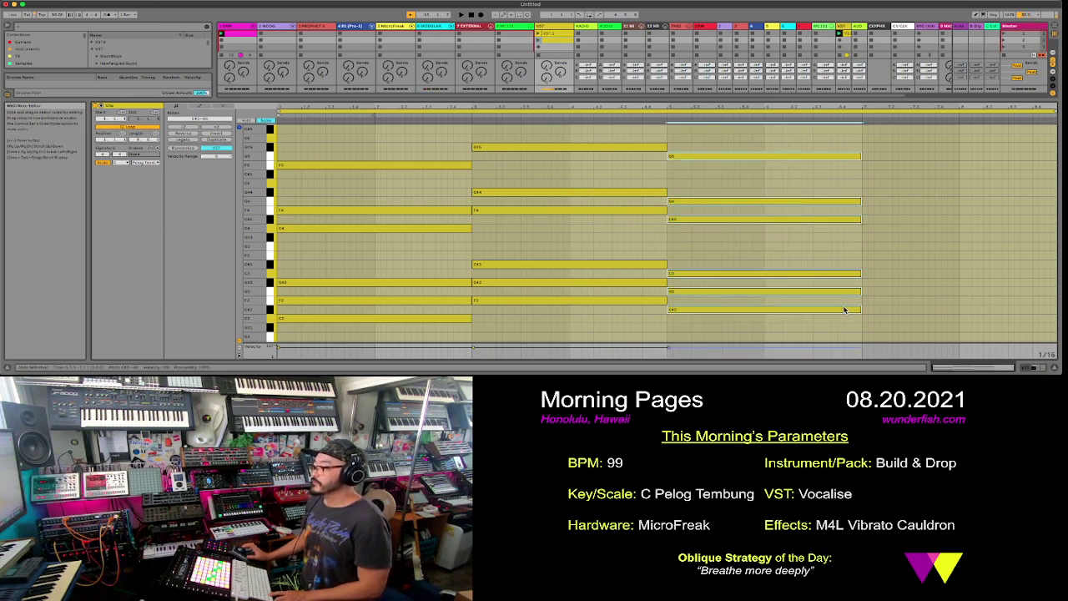
- Shorten the bar 5 chord to one bar, then place repitched copies at bar 6 (G#1–C#5) and over bars 7–8 (G2–C6)
left_click_drag(860, 309, 829, 343)
left_click(822, 156)
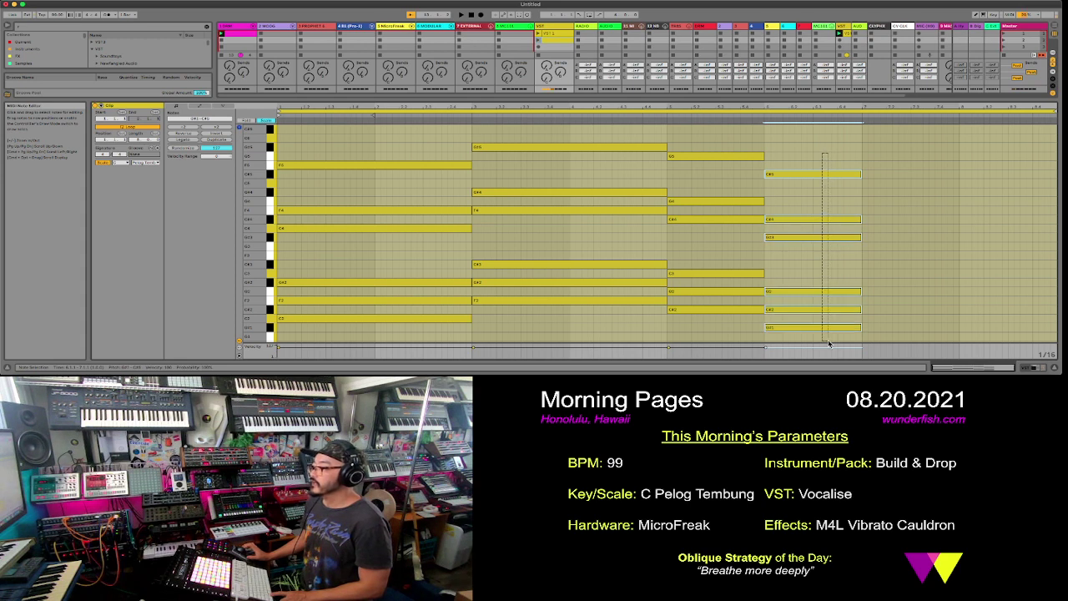
left_click_drag(632, 154, 1019, 298)
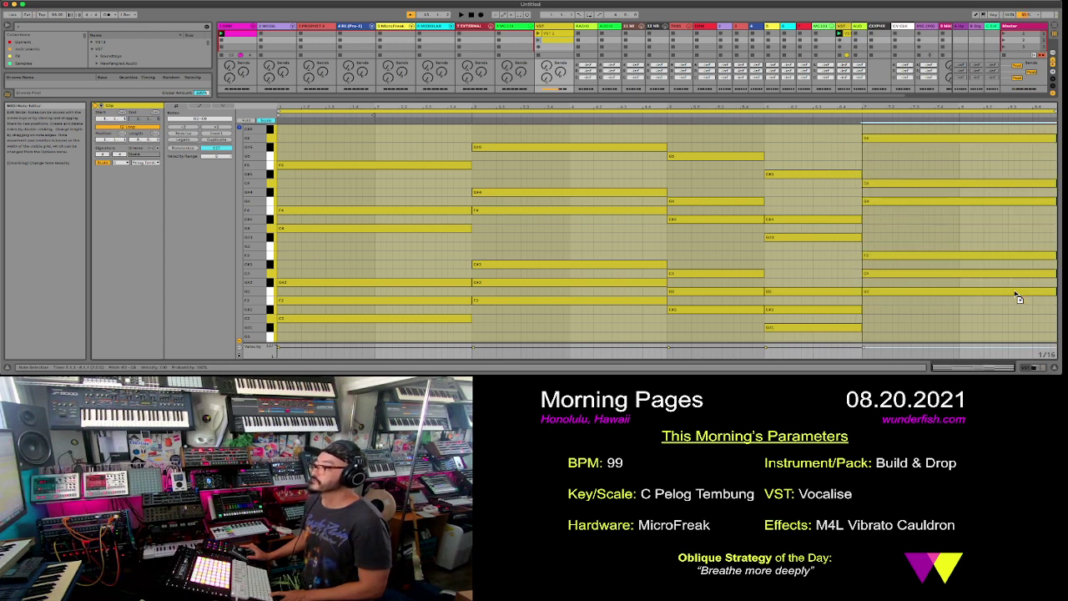
left_click_drag(1019, 298, 1016, 293)
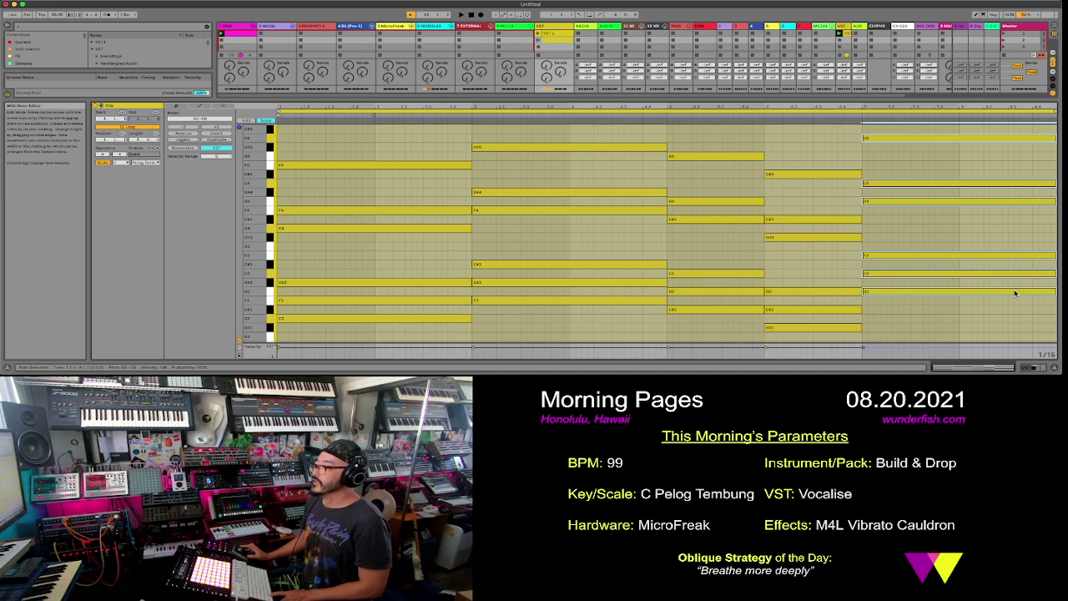
- Show the velocity and chance lanes, and lower the chance of all notes to about 30%
left_click_drag(675, 345, 675, 290)
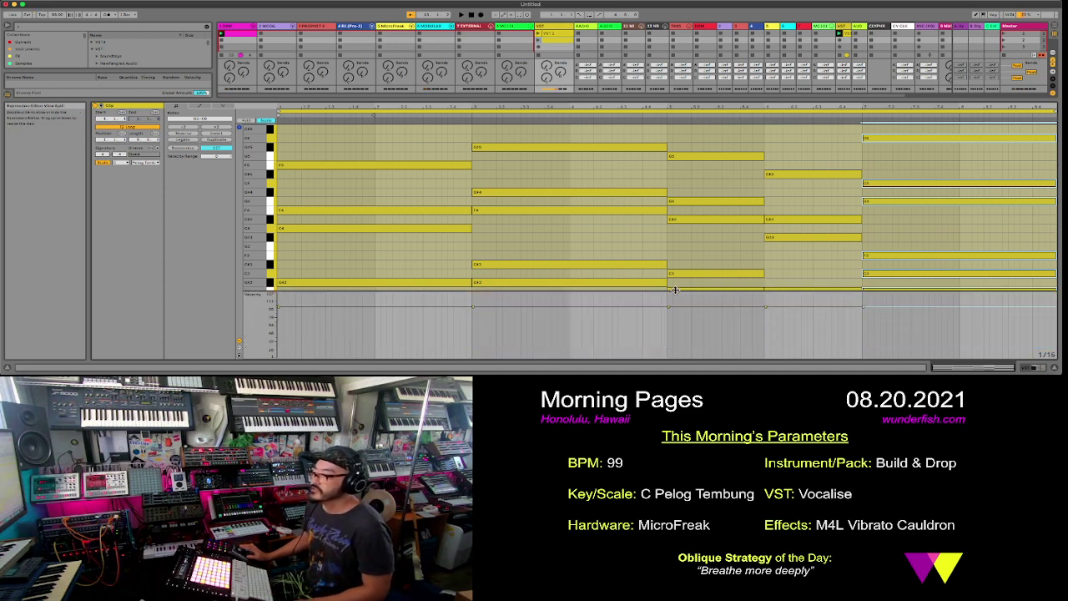
left_click(255, 351)
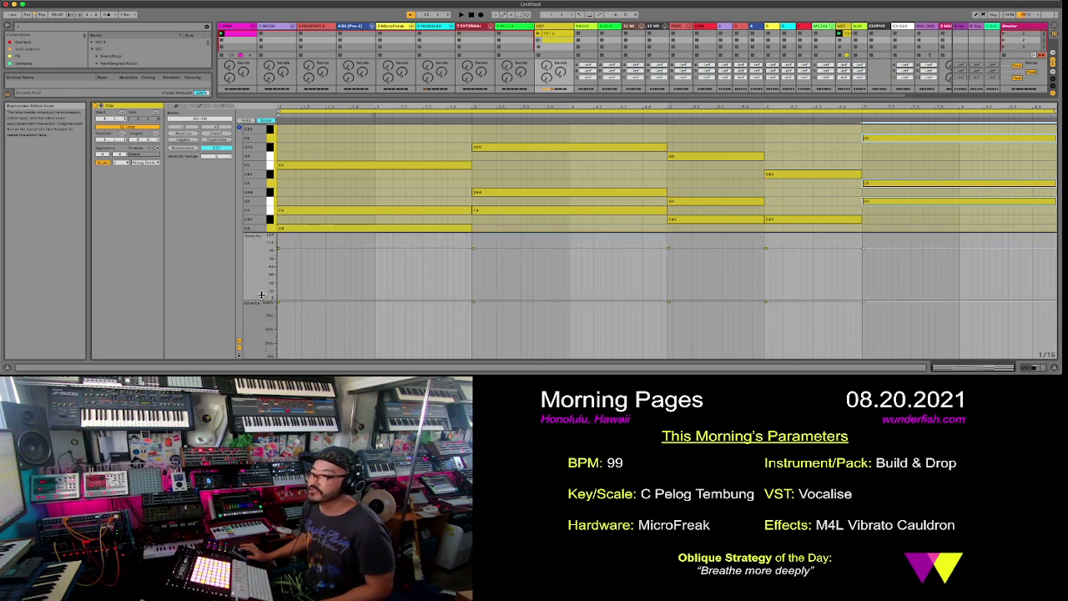
left_click(374, 142)
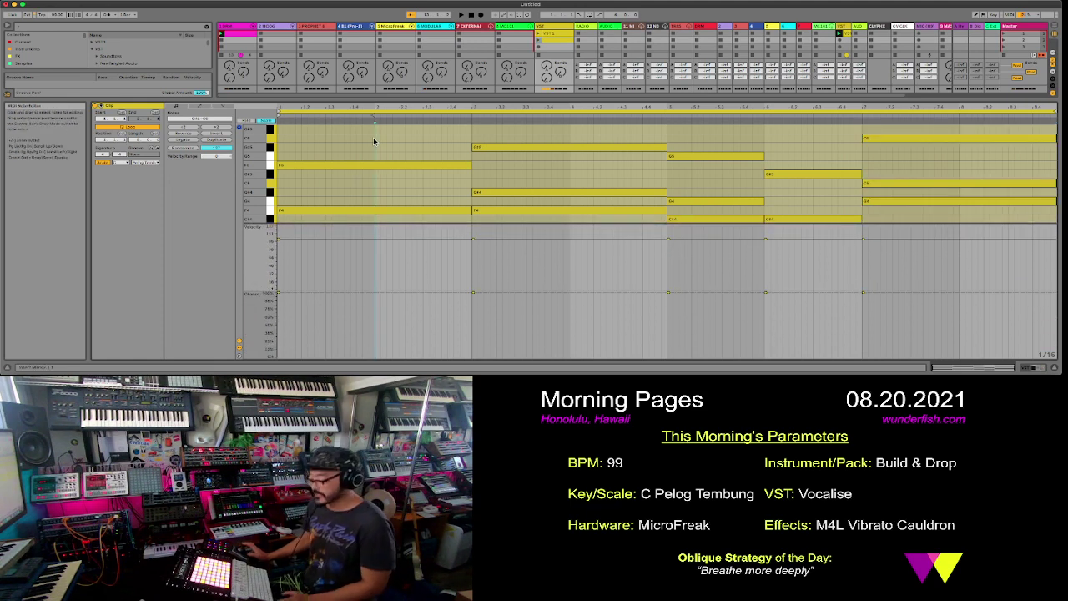
key("super+a")
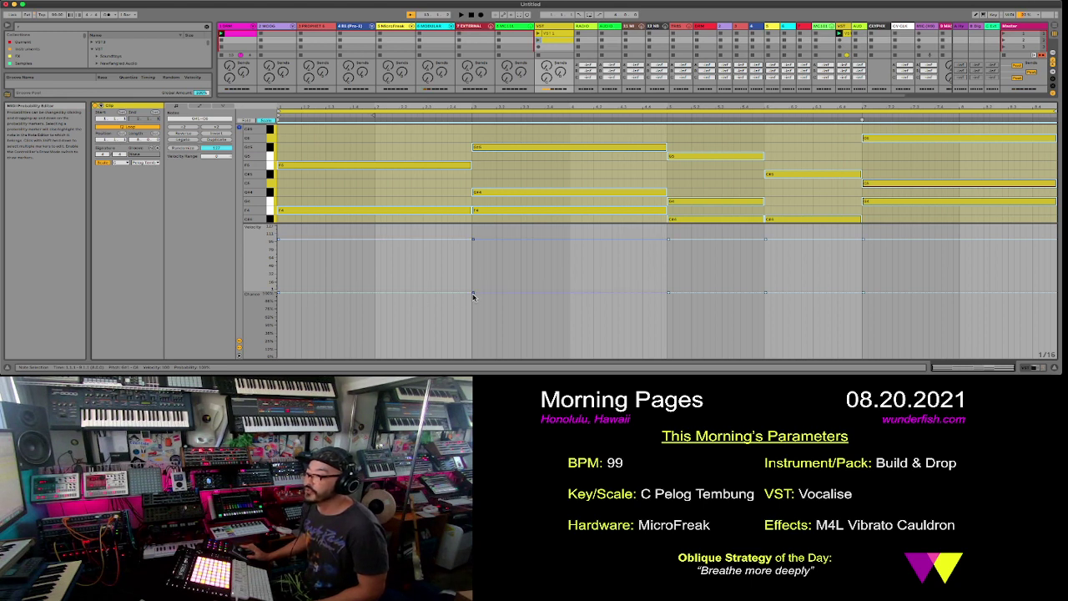
left_click_drag(472, 292, 472, 340)
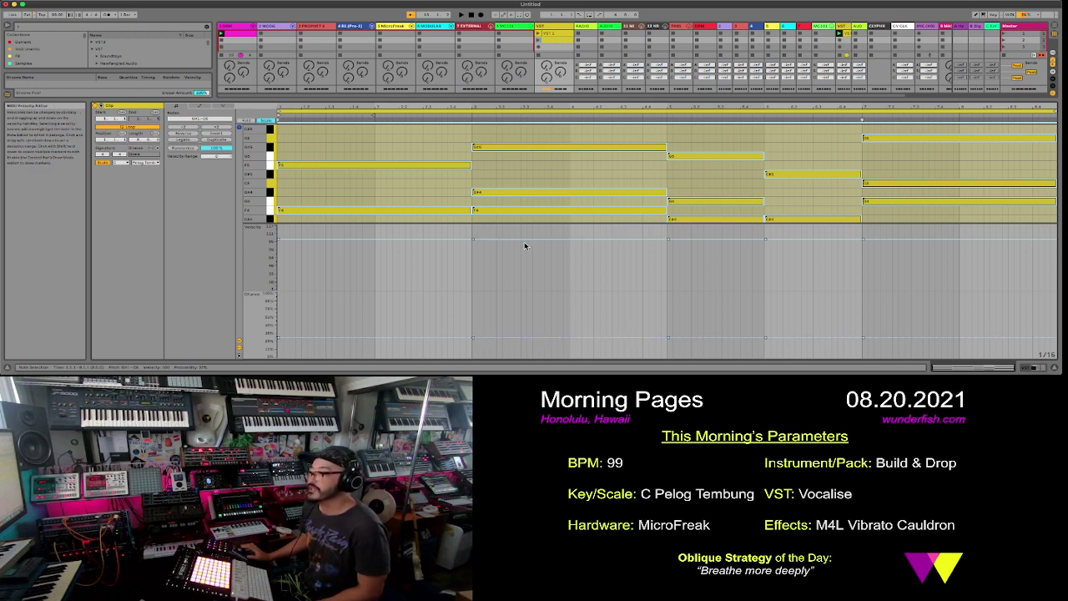
- Give all selected notes a velocity range of -64, spanning velocities 36 to 100
left_click_drag(529, 227, 522, 254)
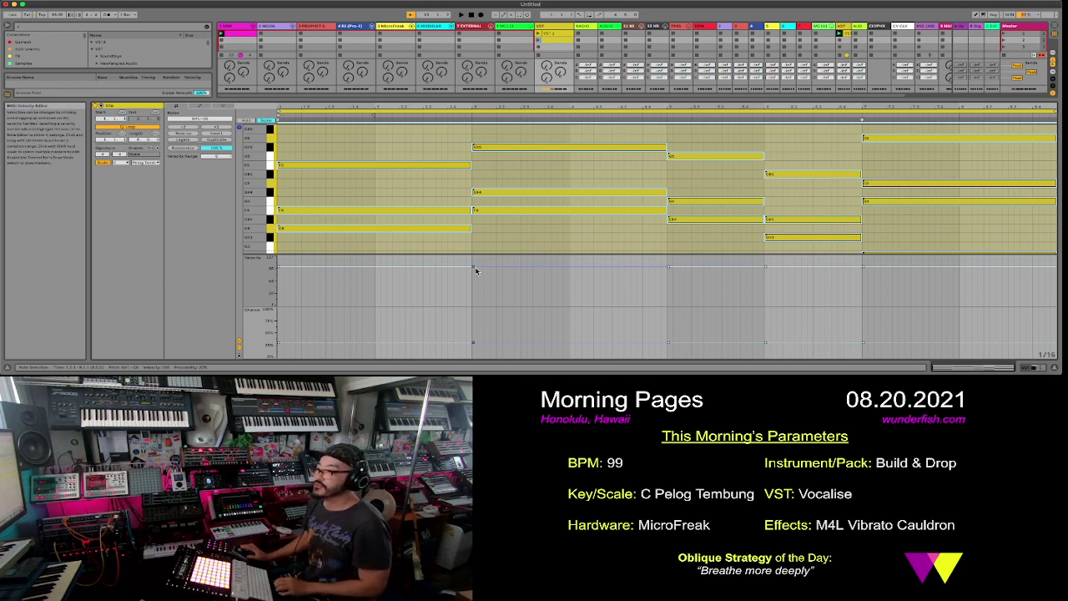
left_click_drag(472, 267, 472, 282)
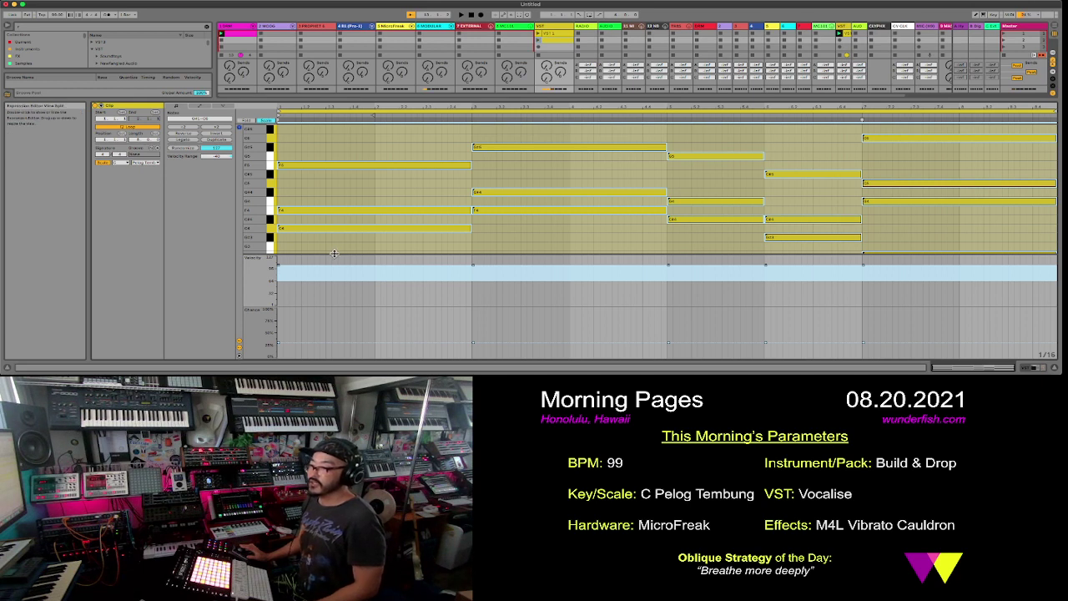
left_click_drag(334, 253, 350, 258)
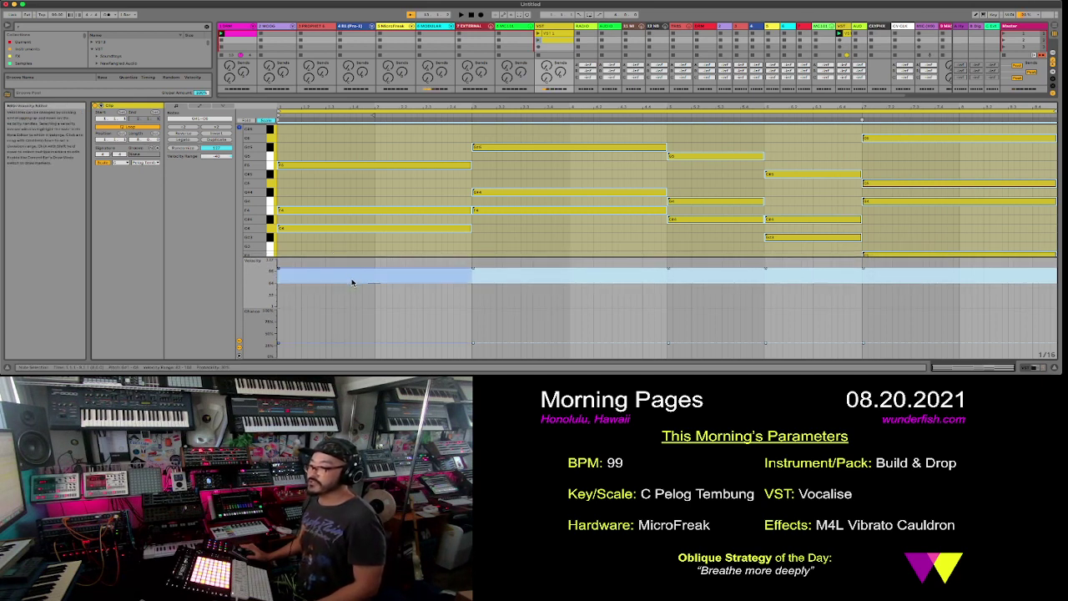
left_click_drag(217, 155, 217, 166)
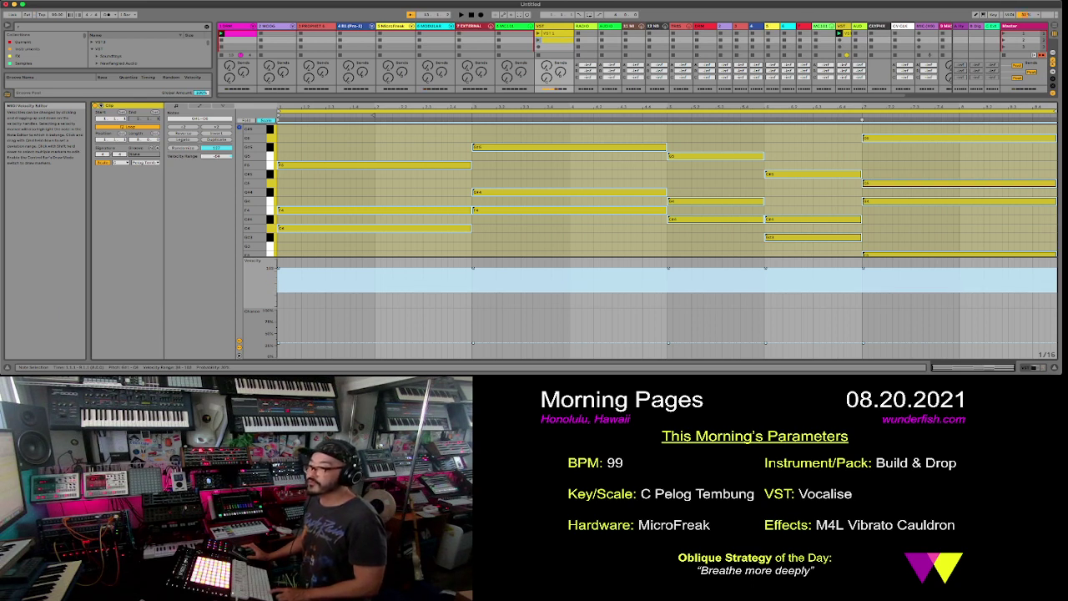
- Launch the chord clip to audition it, and raise the chance of all notes to about 37%
left_click(538, 40)
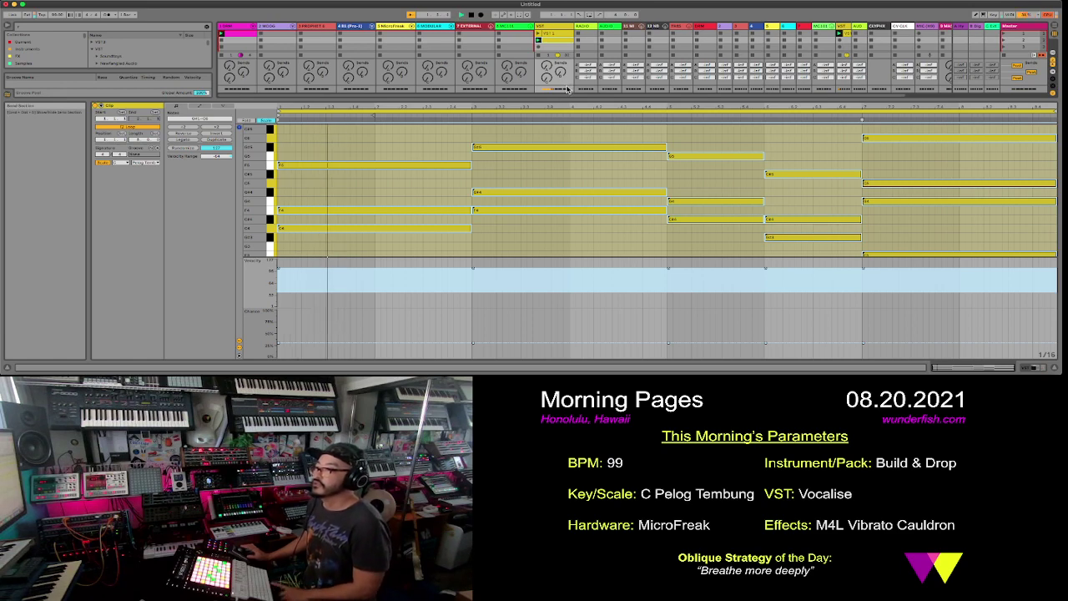
left_click_drag(566, 88, 565, 163)
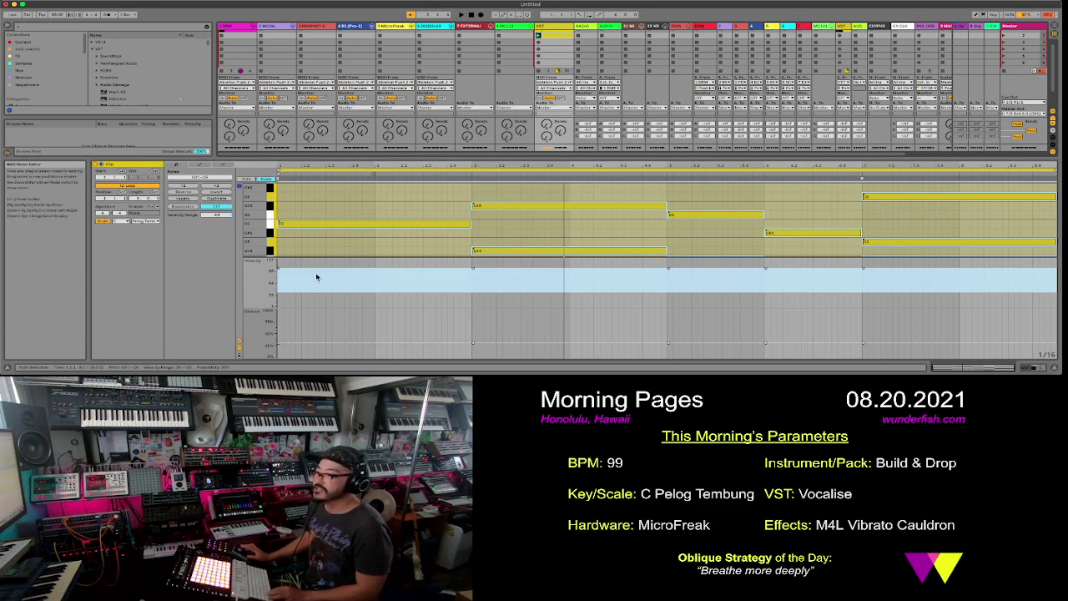
left_click_drag(279, 346, 279, 341)
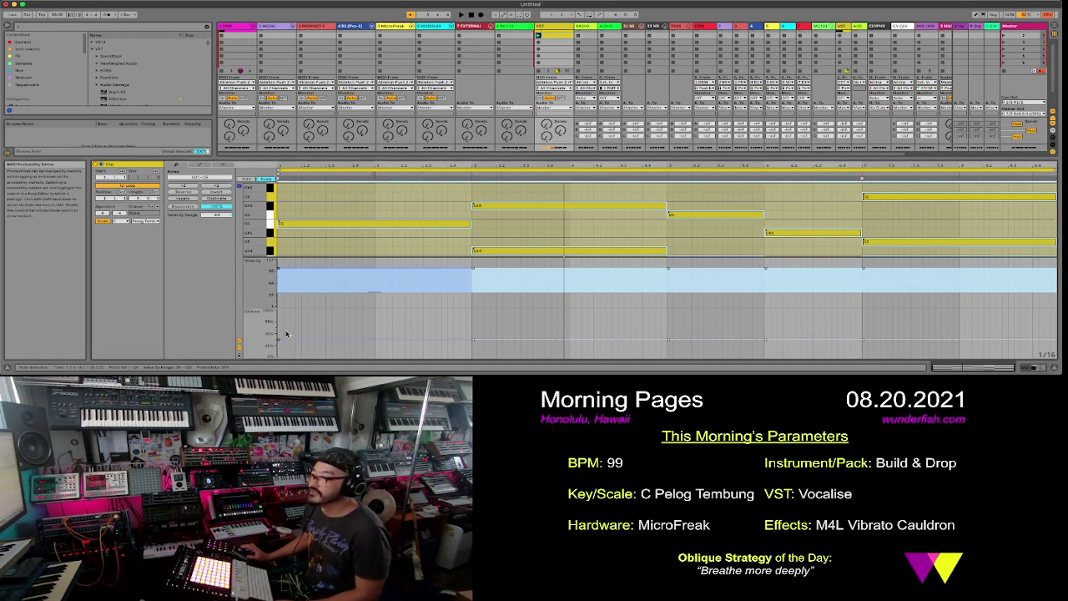
- Enlarge the mixer area, relaunch the chord clip and record its output into the second slot of the VST audio track
left_click_drag(454, 156, 446, 256)
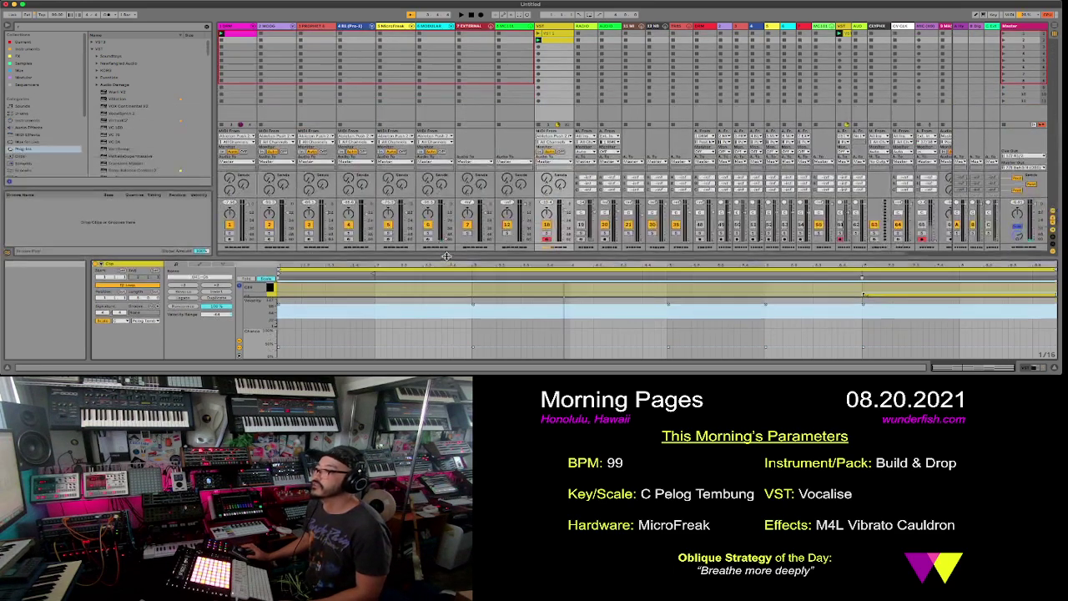
left_click(538, 42)
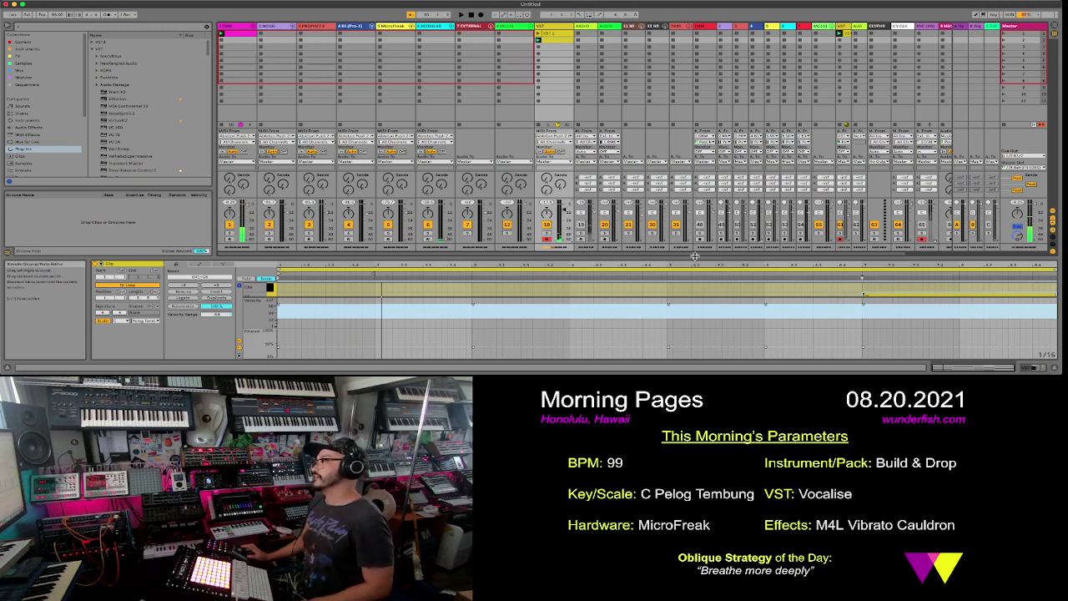
left_click_drag(695, 256, 700, 277)
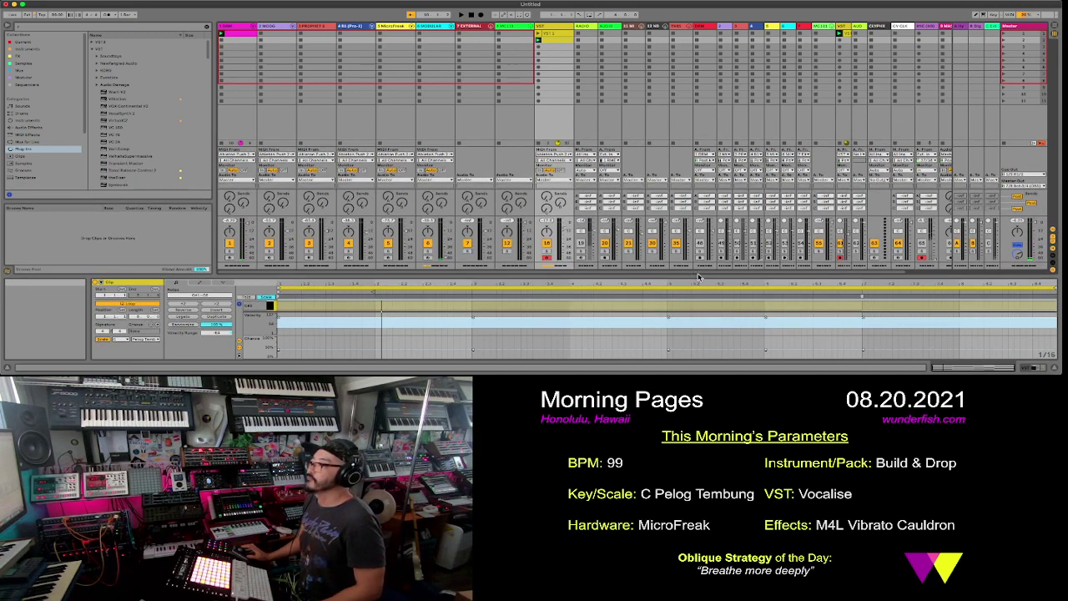
left_click(840, 44)
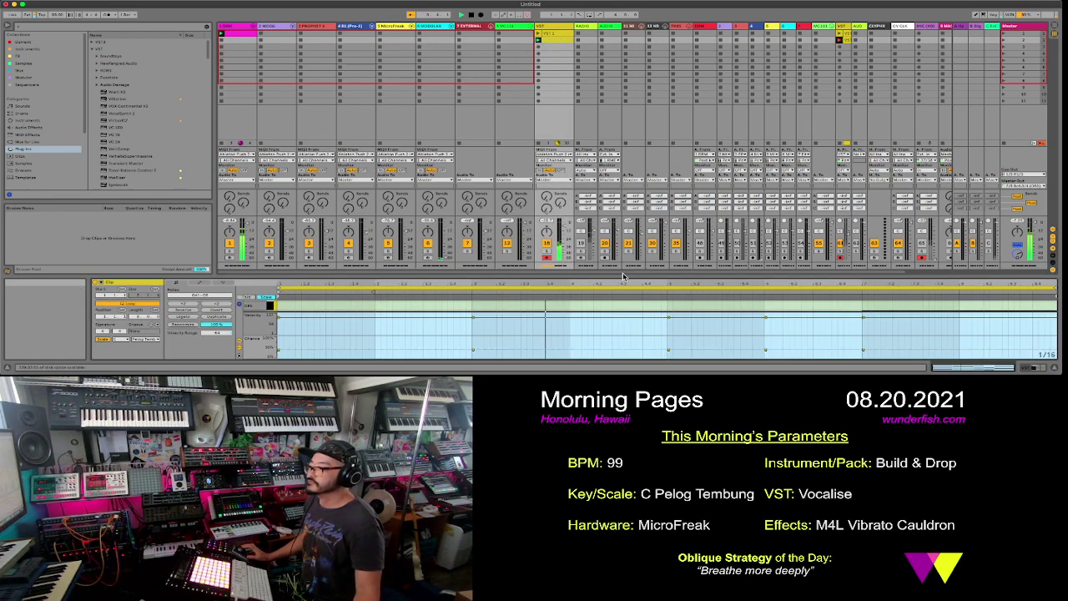
- Delete the newly recorded second take from the VST audio track
left_click_drag(622, 275, 640, 81)
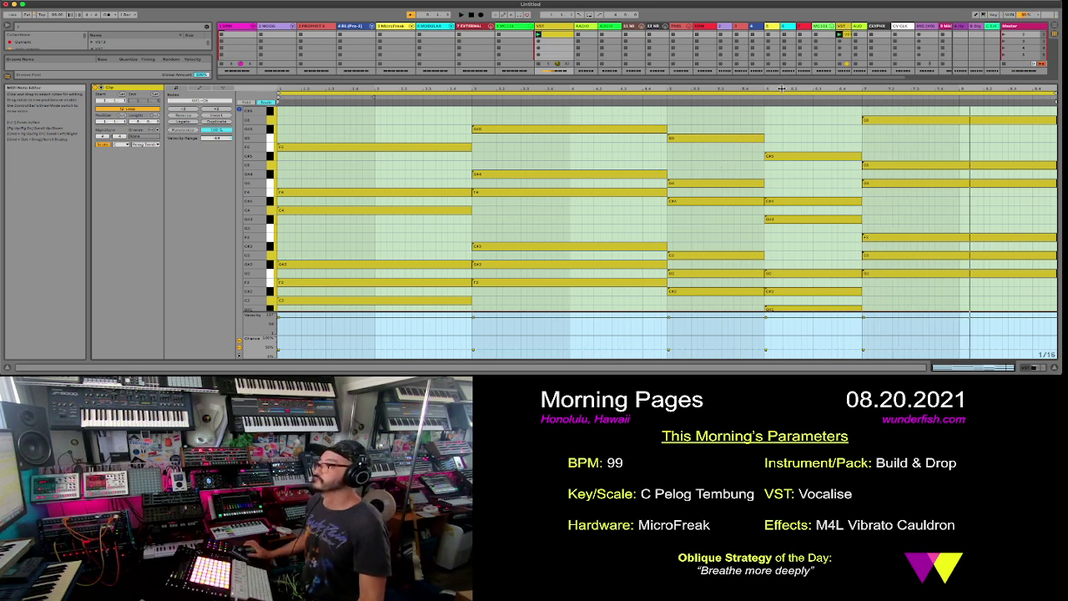
left_click(848, 39)
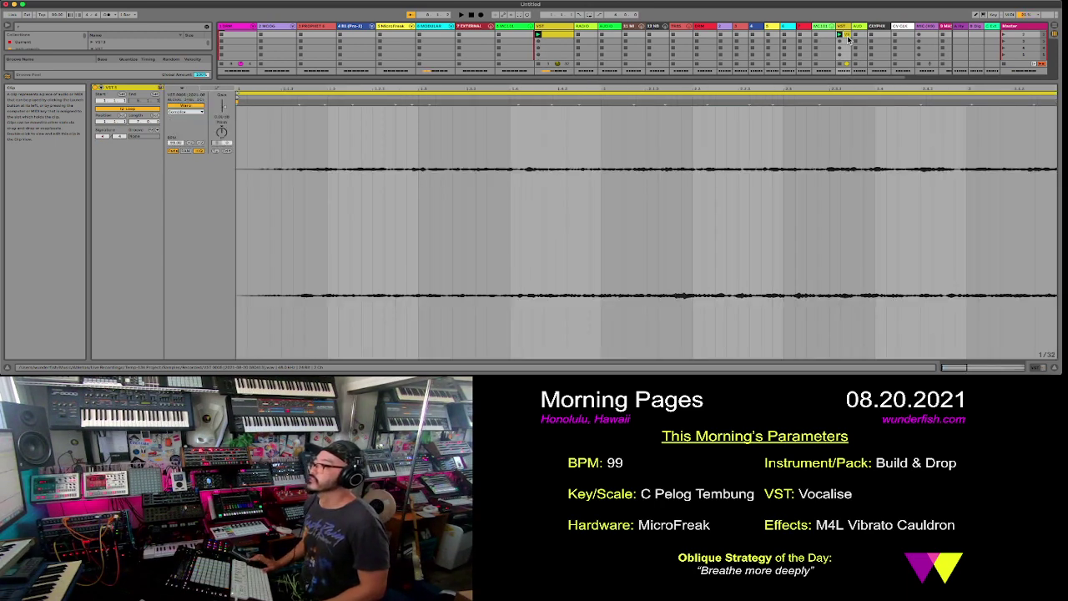
key("Delete")
left_click_drag(756, 80, 759, 221)
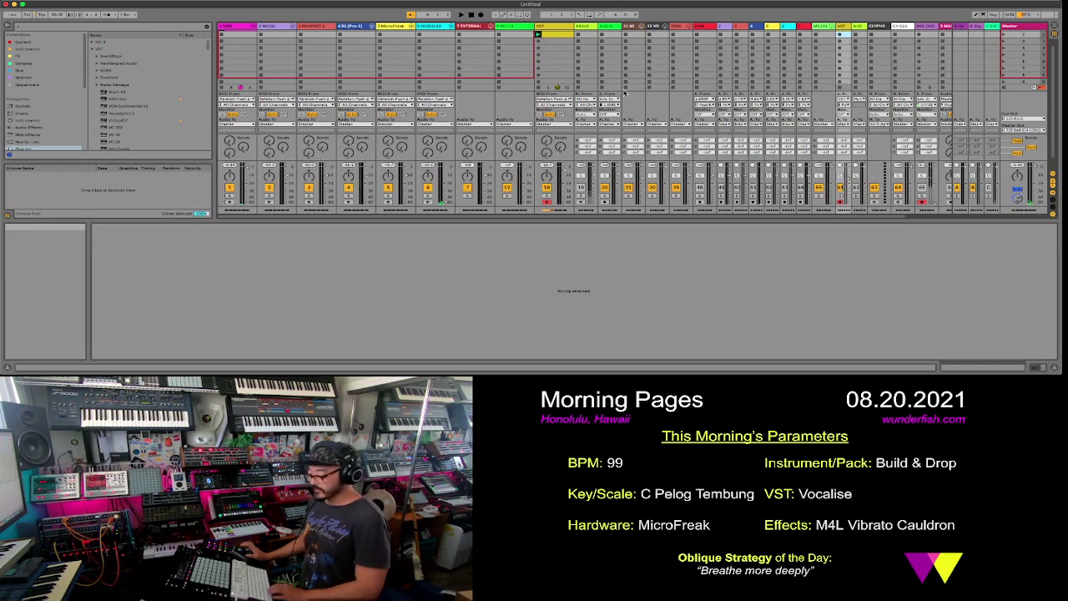
- Open the VST track's chord clip, narrow the velocity range of all notes and slightly raise their chance
left_click(553, 39)
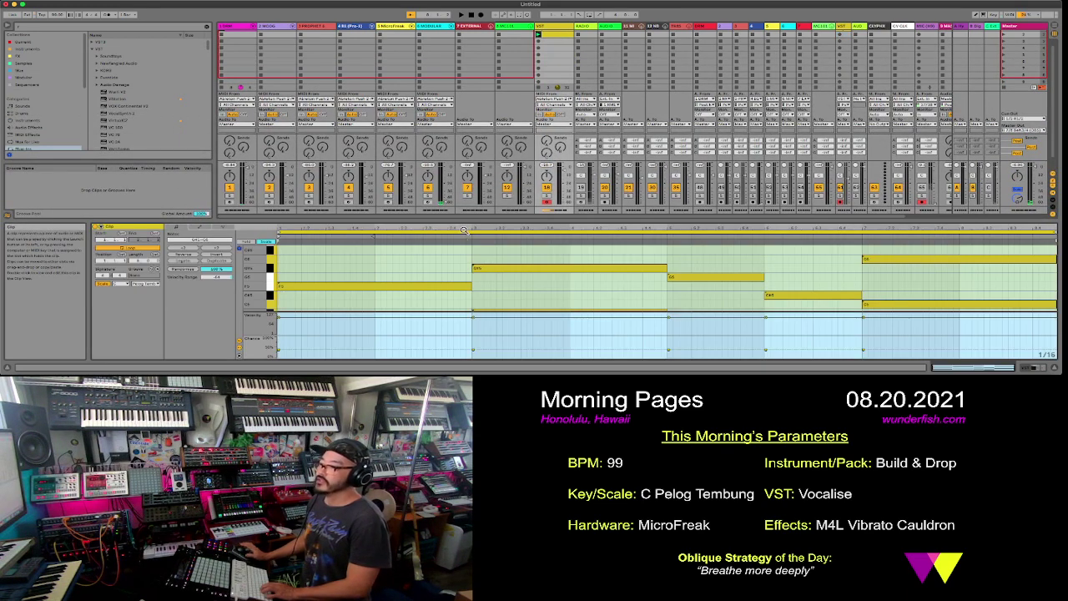
left_click(363, 271)
key("ctrl+a")
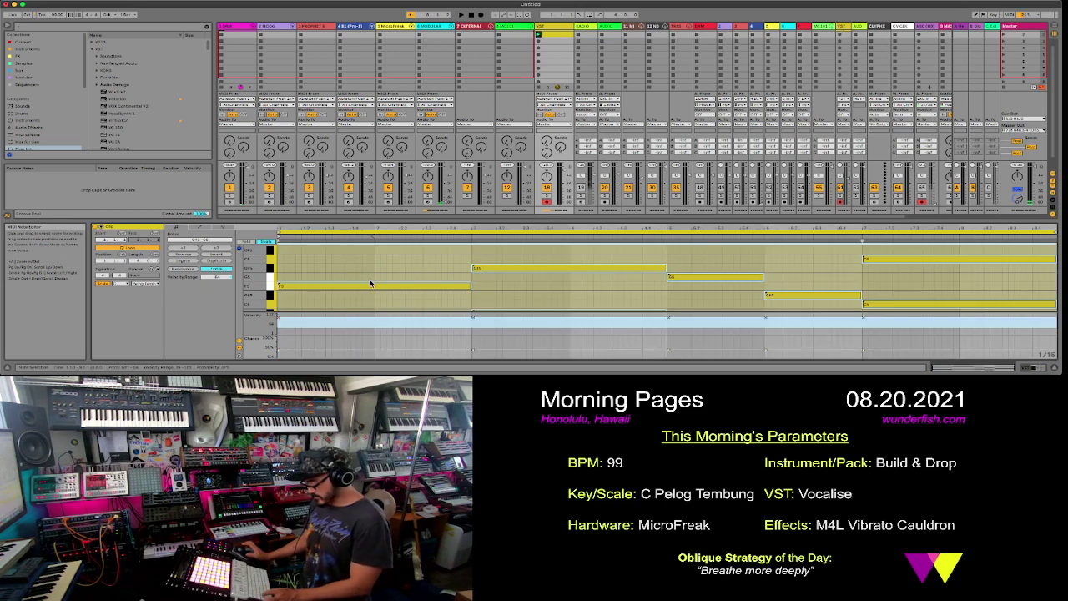
left_click(373, 333)
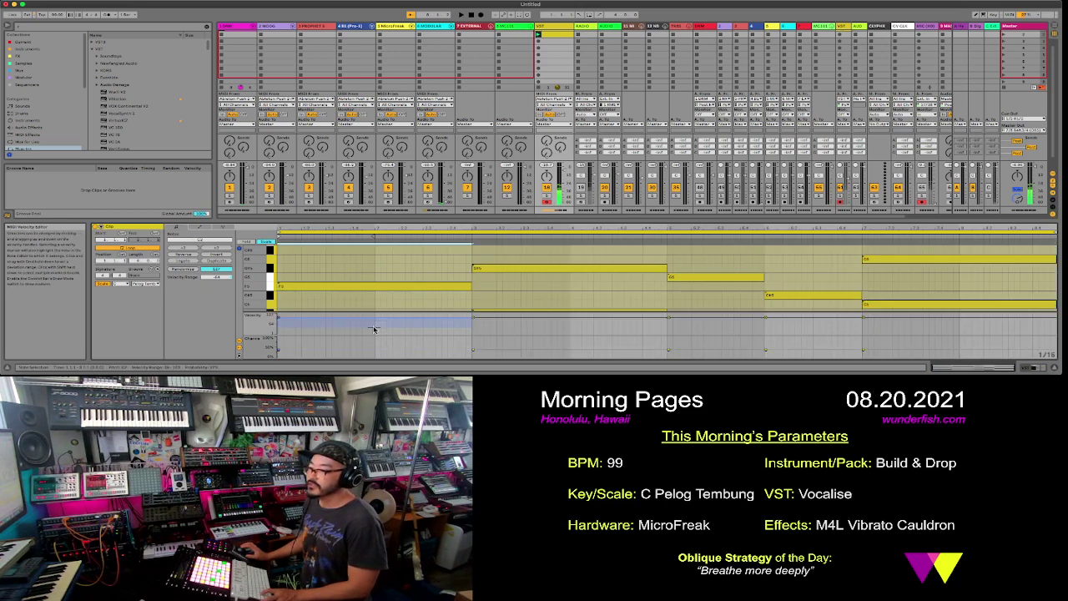
key("ctrl+a")
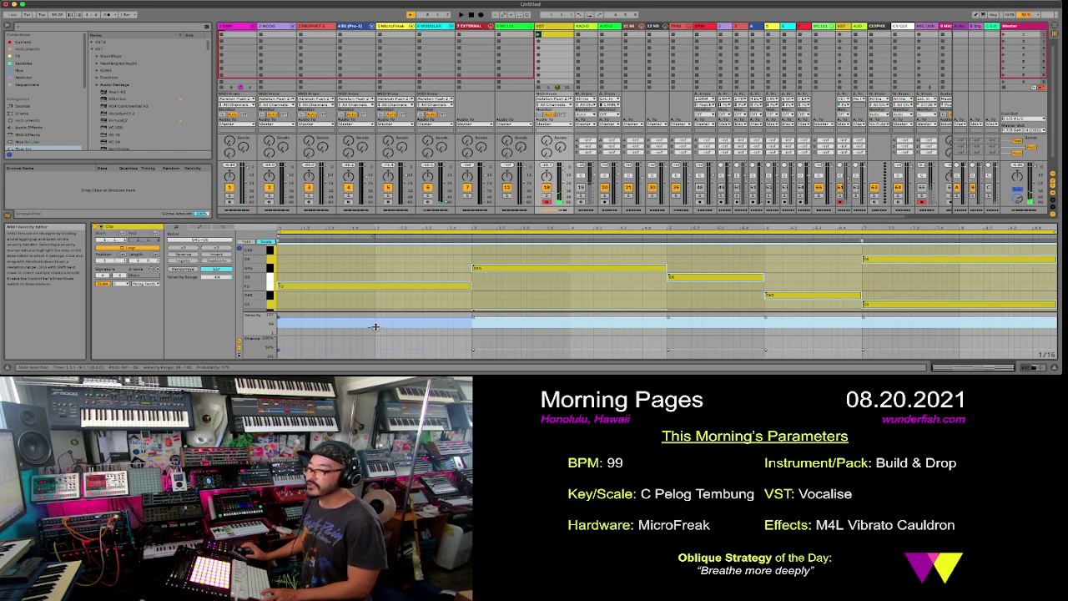
left_click_drag(214, 277, 215, 251)
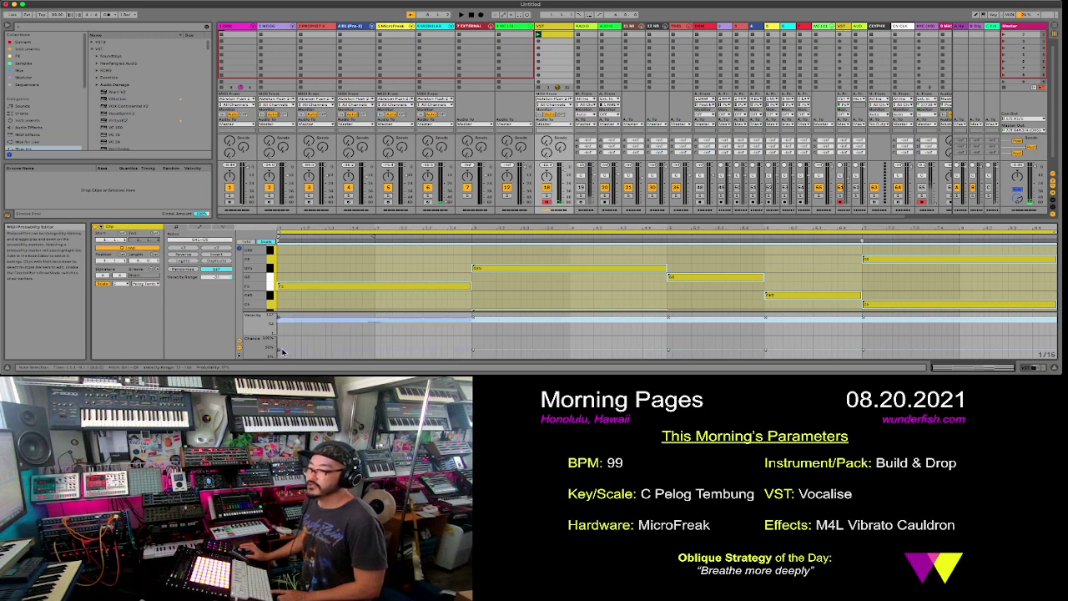
left_click_drag(280, 353, 279, 347)
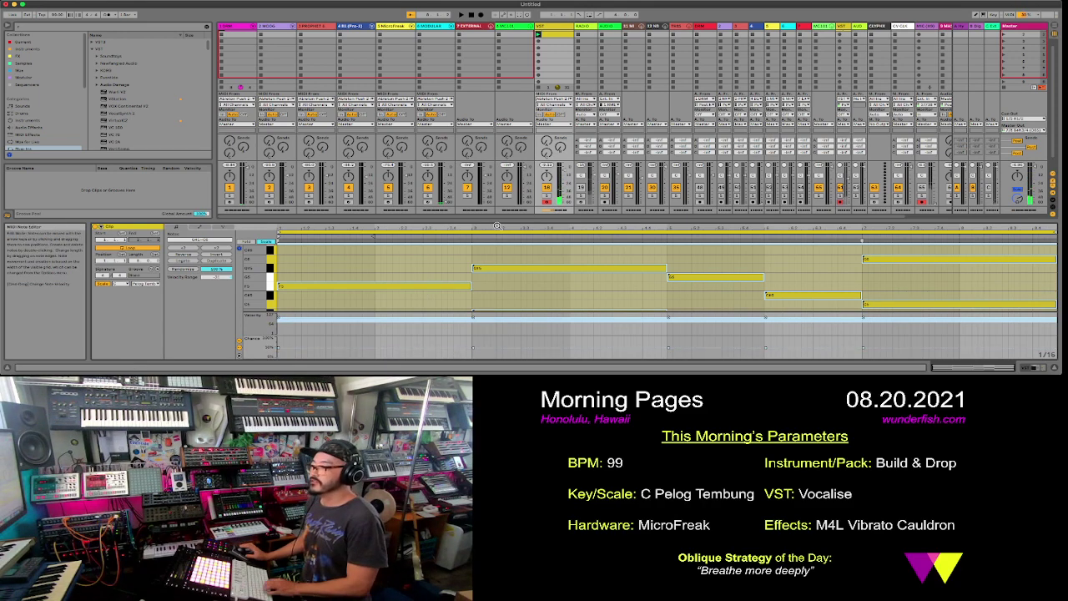
- Select the VST audio track, switch to Arrangement View and zoom the timeline in on the first ten bars
mouse_move(497, 221)
left_mouse_down()
mouse_move(494, 246)
mouse_move(494, 205)
left_mouse_up()
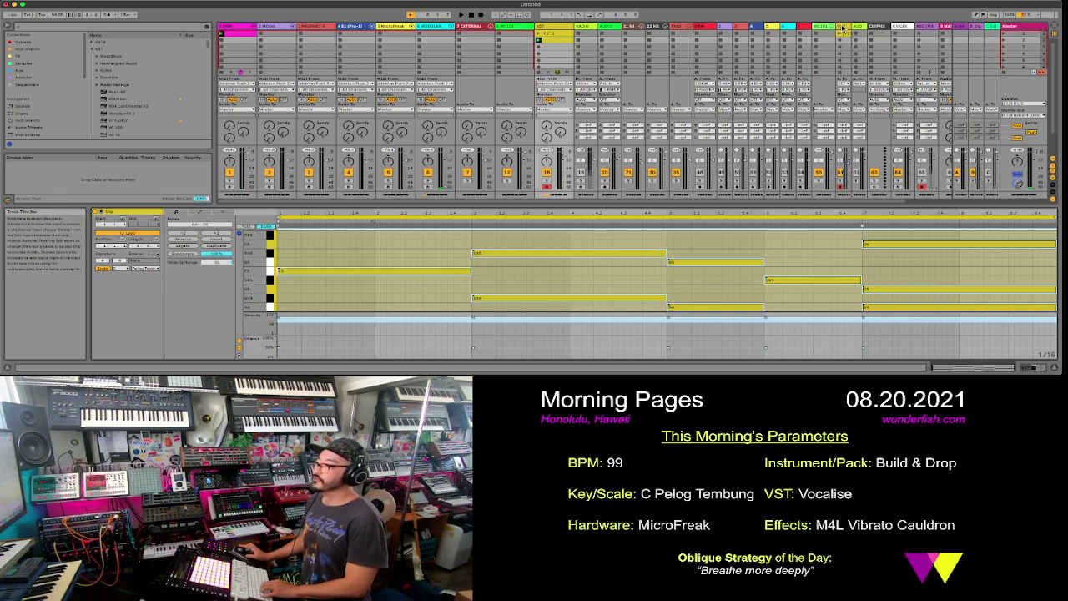
left_click(843, 28)
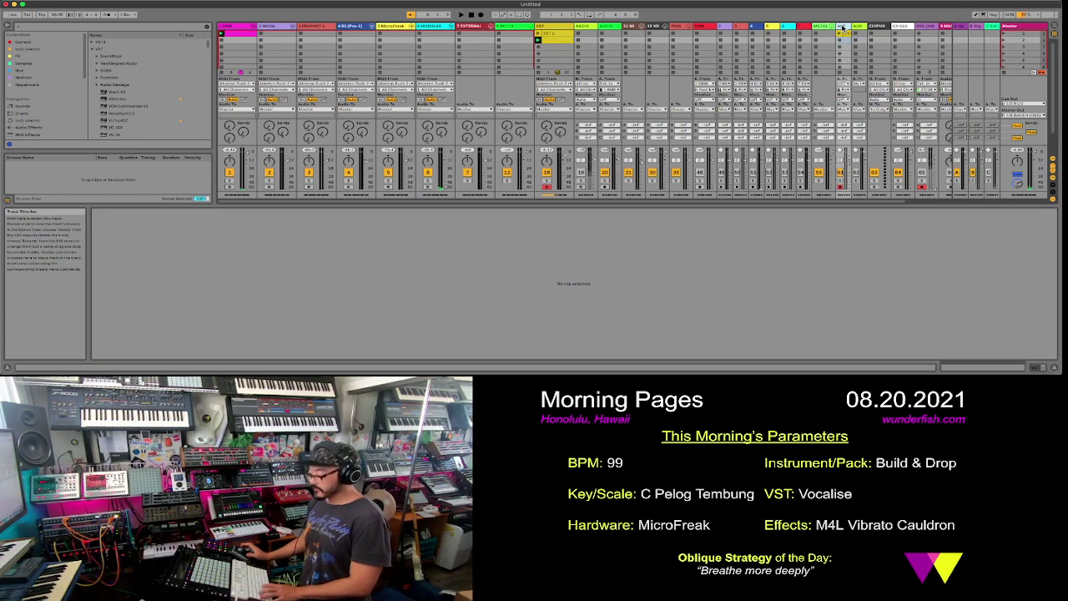
key("Tab")
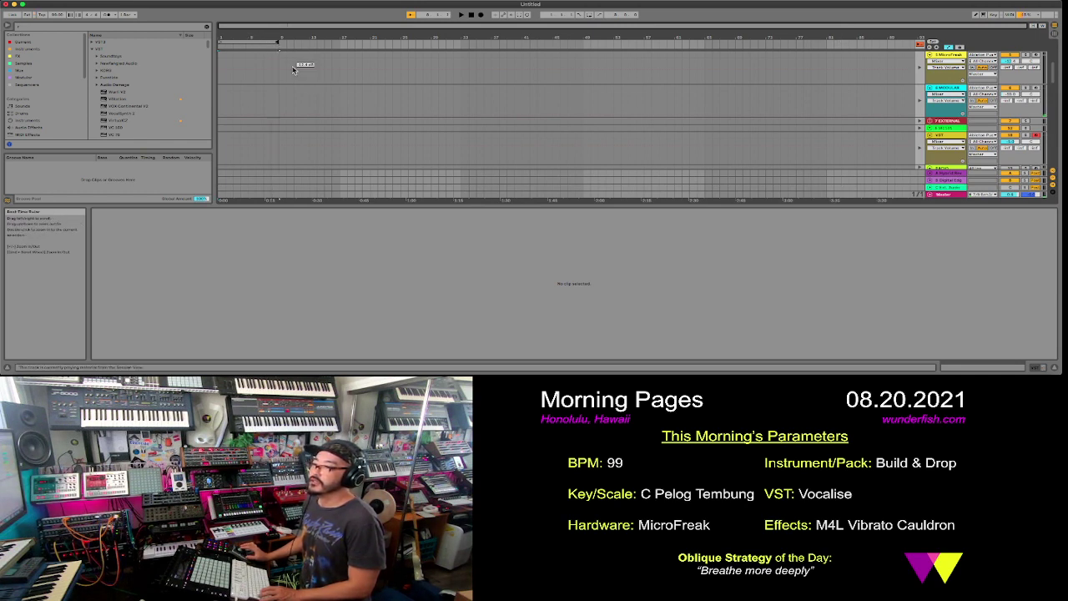
left_click_drag(267, 40, 639, 37)
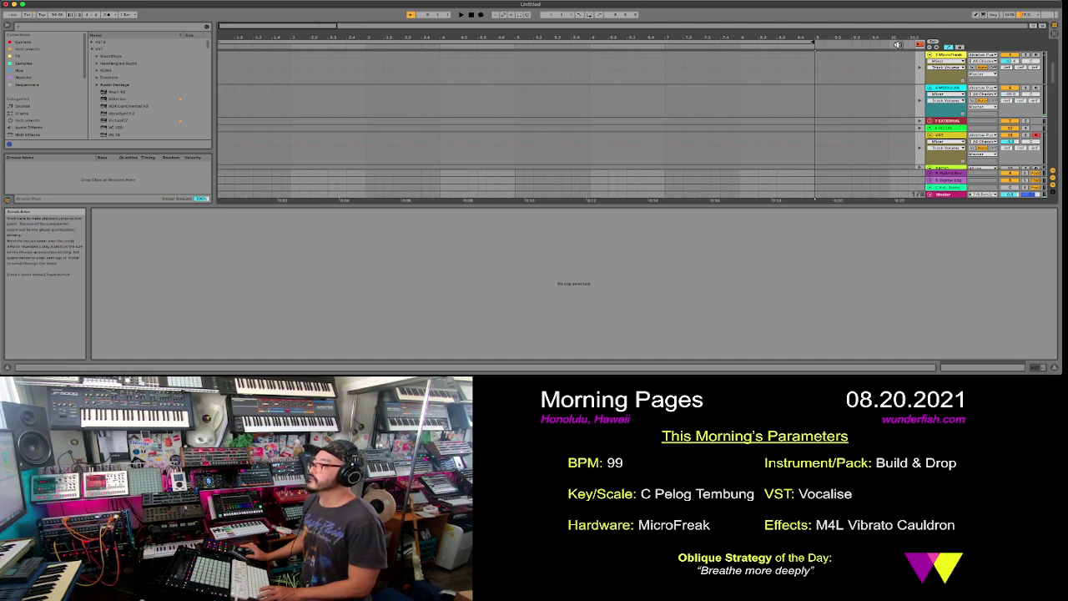
- Show take lanes for the VST MIDI track and enlarge the arrangement area
left_click(945, 67)
left_click(951, 154, "shift")
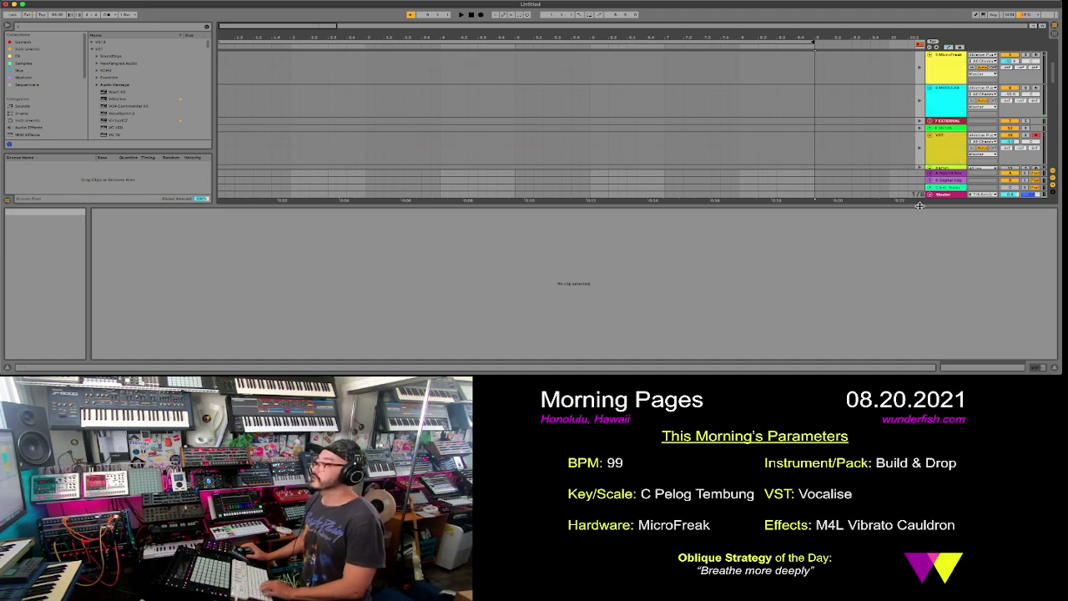
right_click(951, 153)
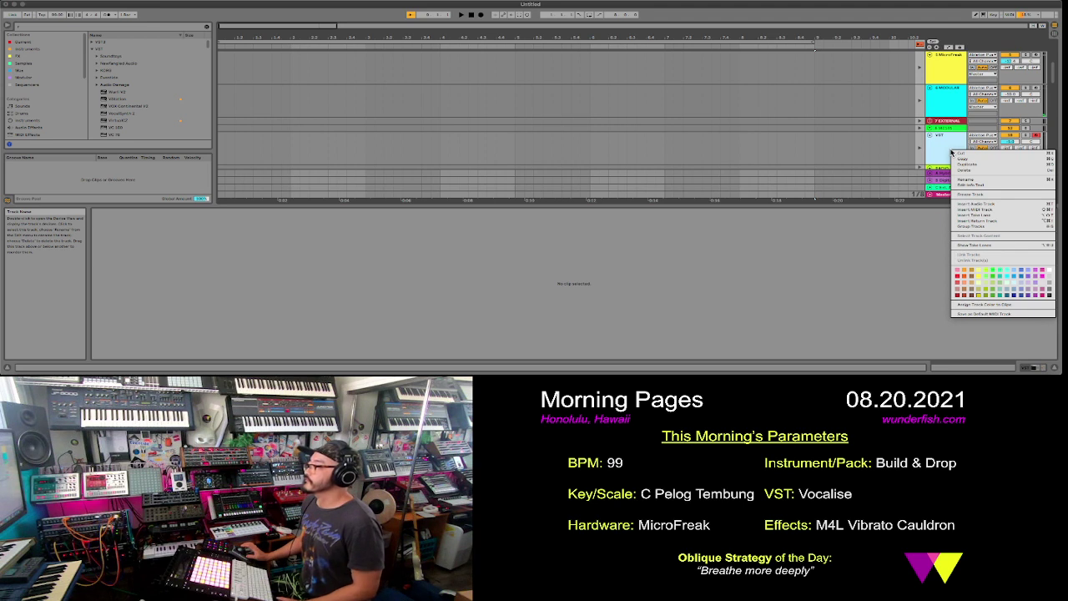
left_click(984, 246)
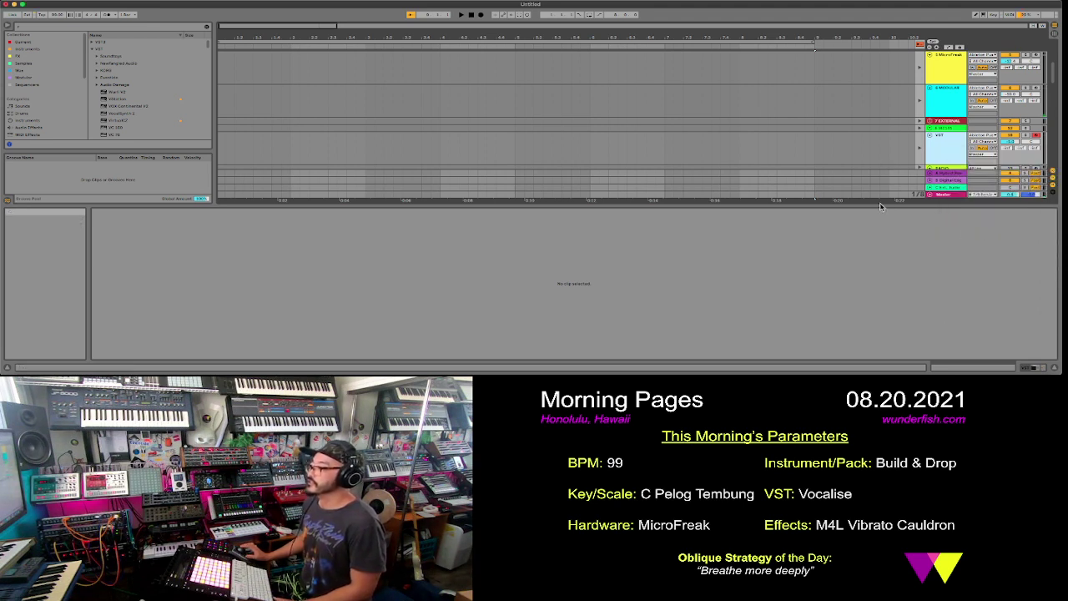
left_click_drag(881, 205, 876, 286)
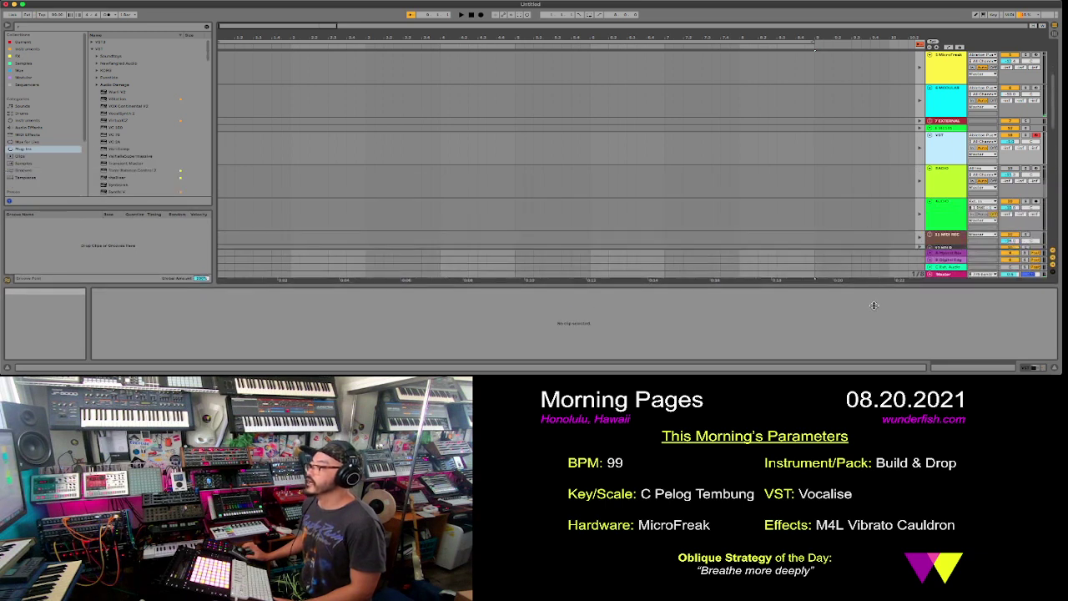
- Loop the first eight bars of the arrangement and try recording the VST MIDI track there
left_click(751, 42)
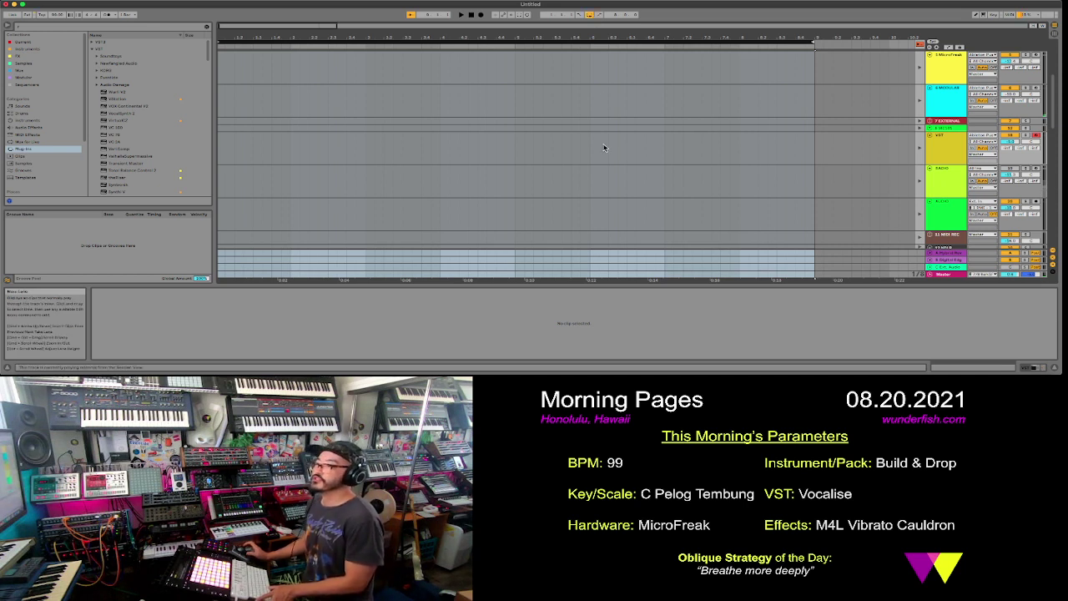
key("space")
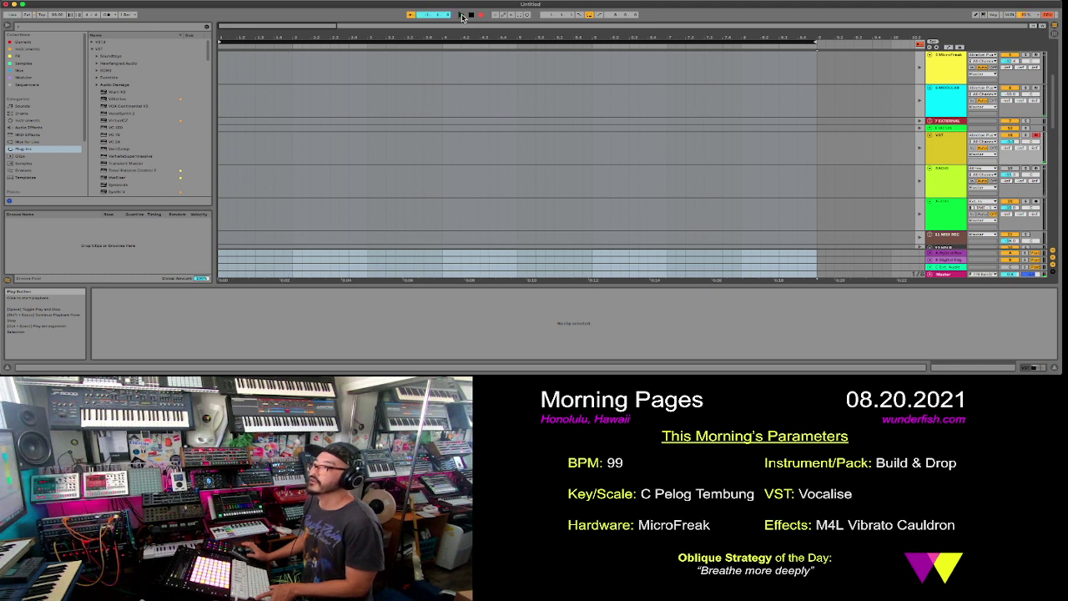
left_click(556, 134)
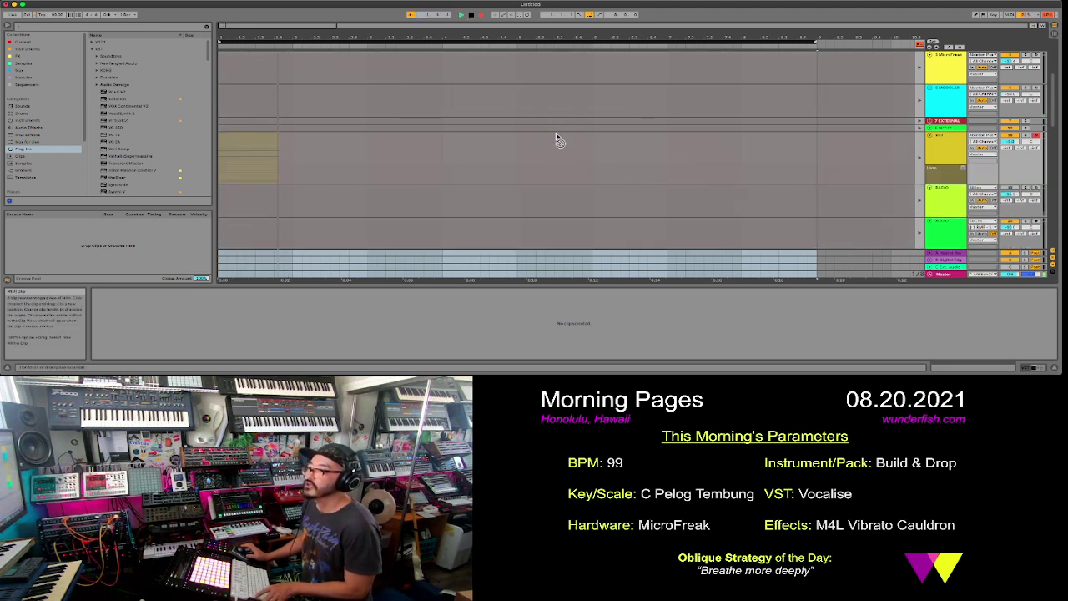
- Delete all clips of the short trial recording from the arrangement
key("super+a")
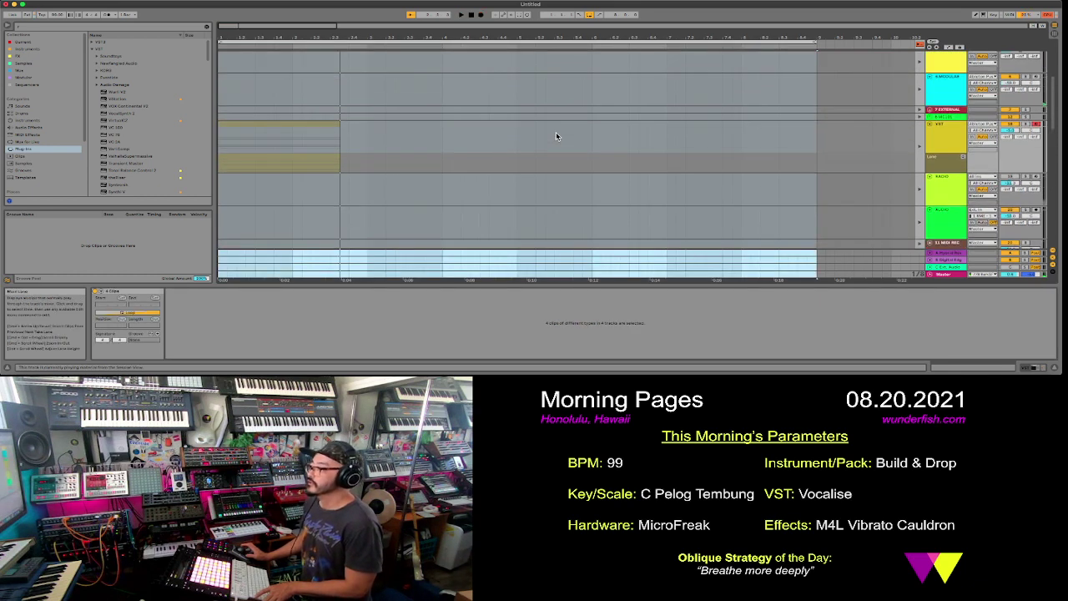
key("Delete")
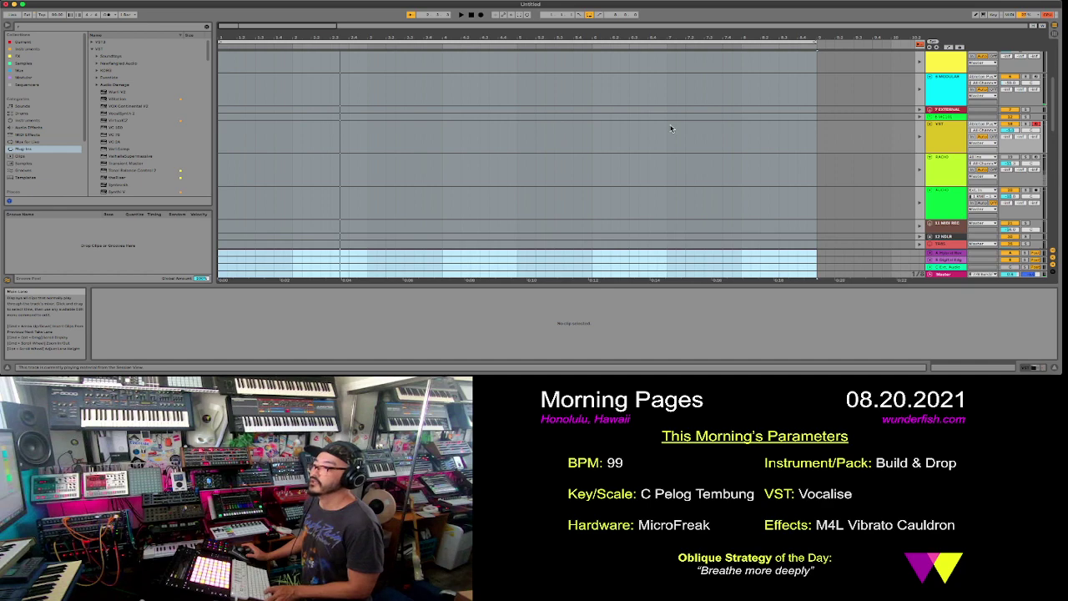
left_click(773, 133)
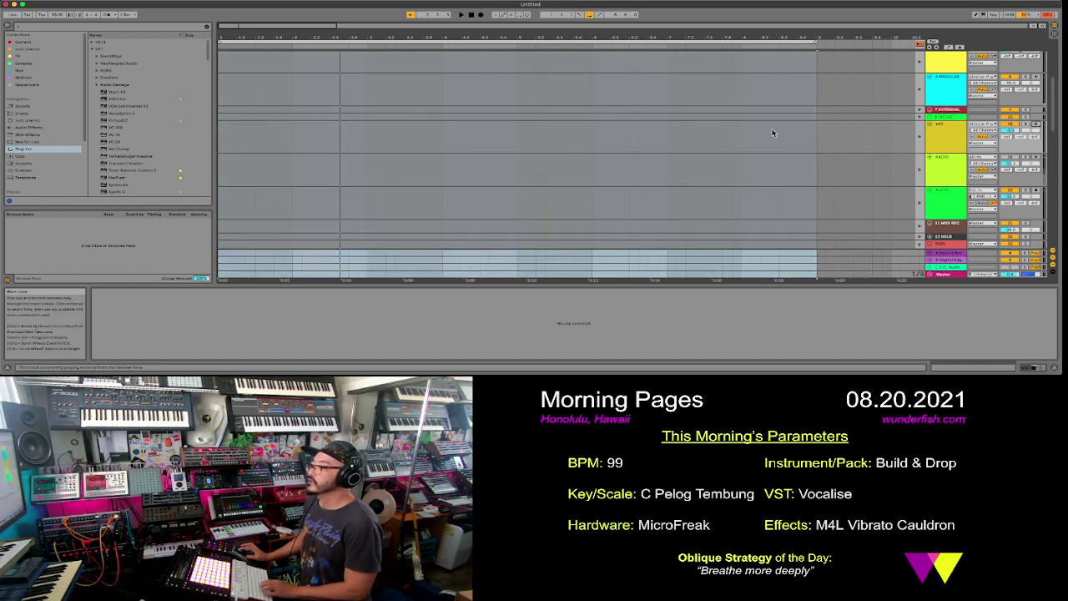
- Copy the chord clip from Session View to bar 1 of the VST MIDI track in the arrangement
key("Tab")
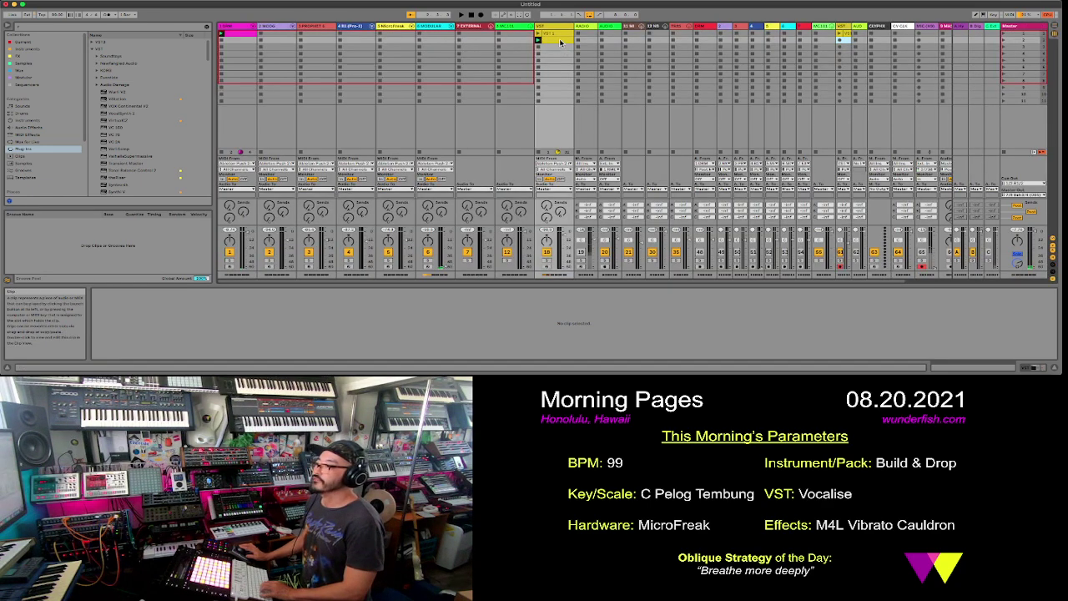
key("Tab")
left_click_drag(565, 138, 224, 142)
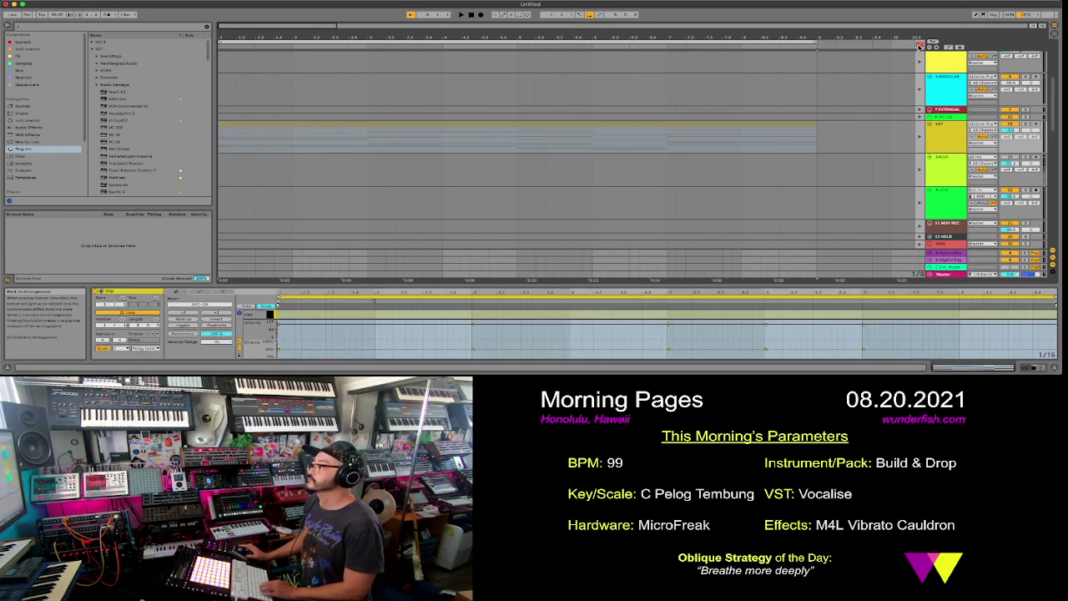
- Select the looped first eight bars and start recording onto the armed VST audio track in the arrangement
scroll(714, 180, "down", 5)
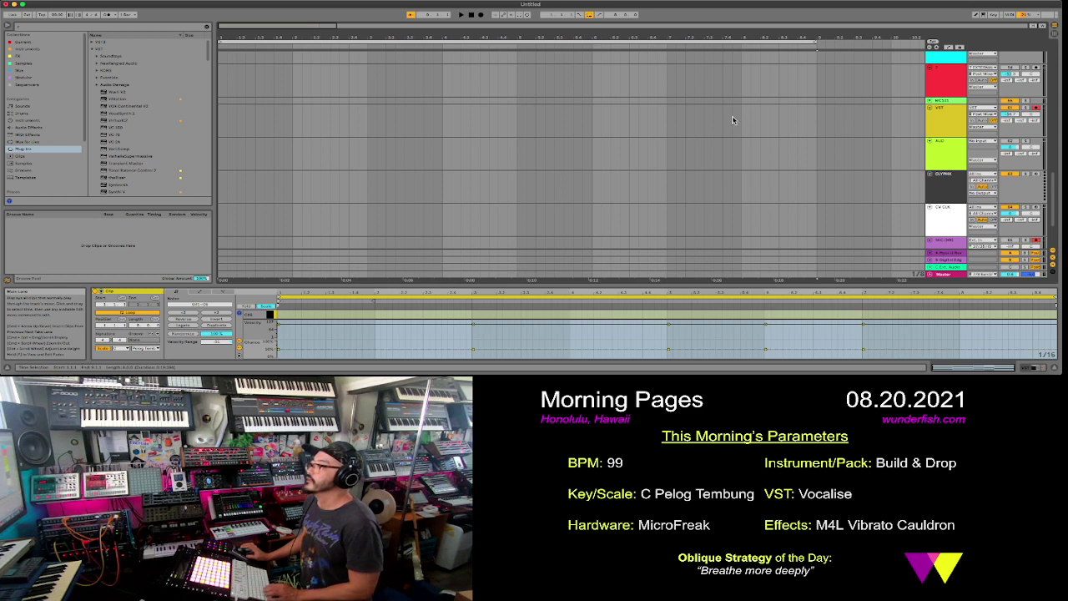
left_click(568, 41)
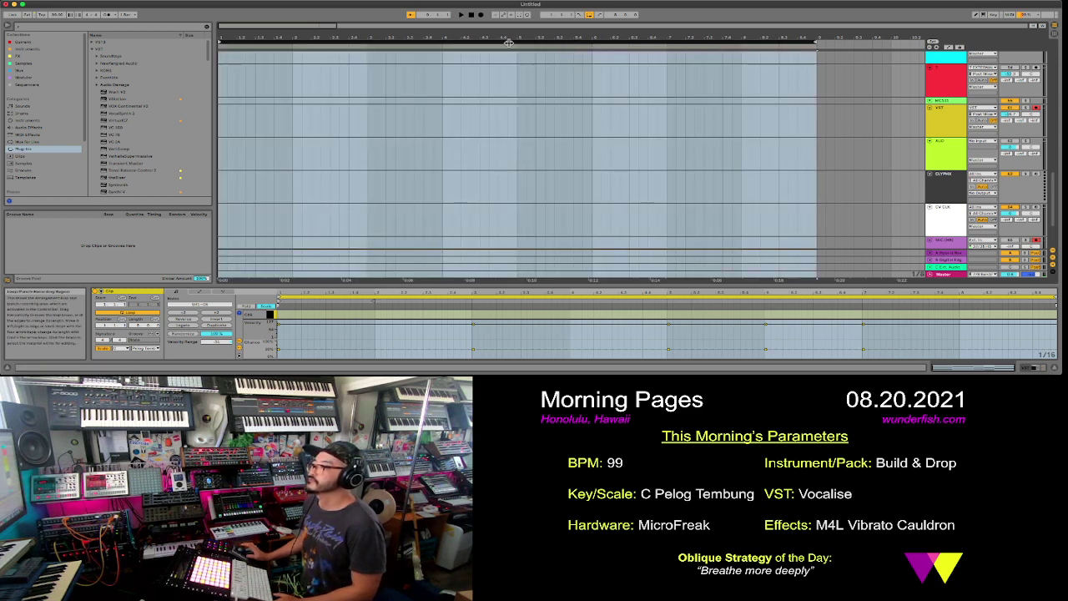
left_click(462, 15)
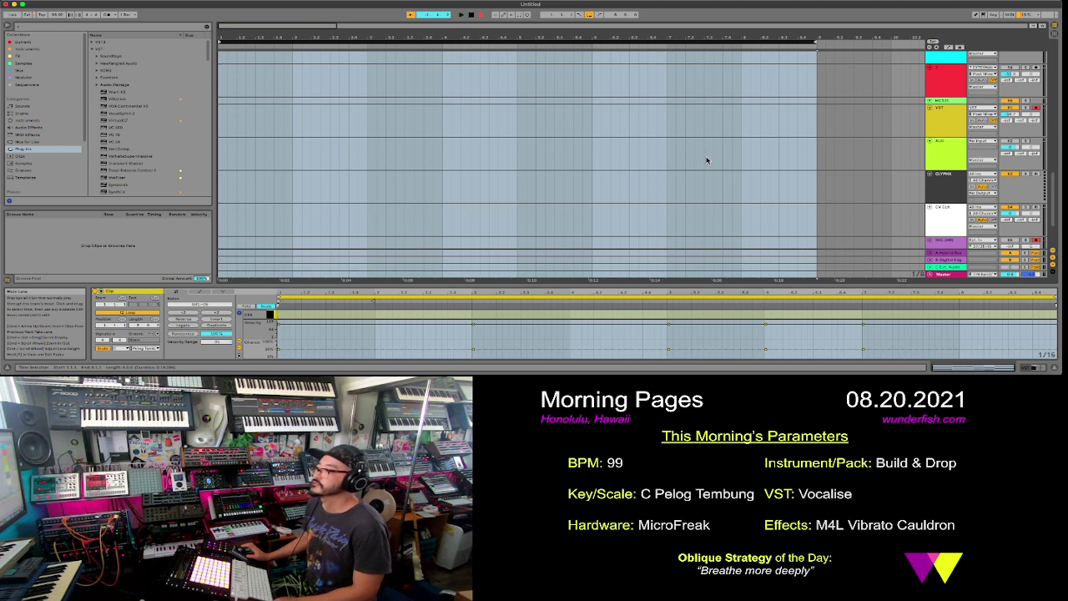
key("F9")
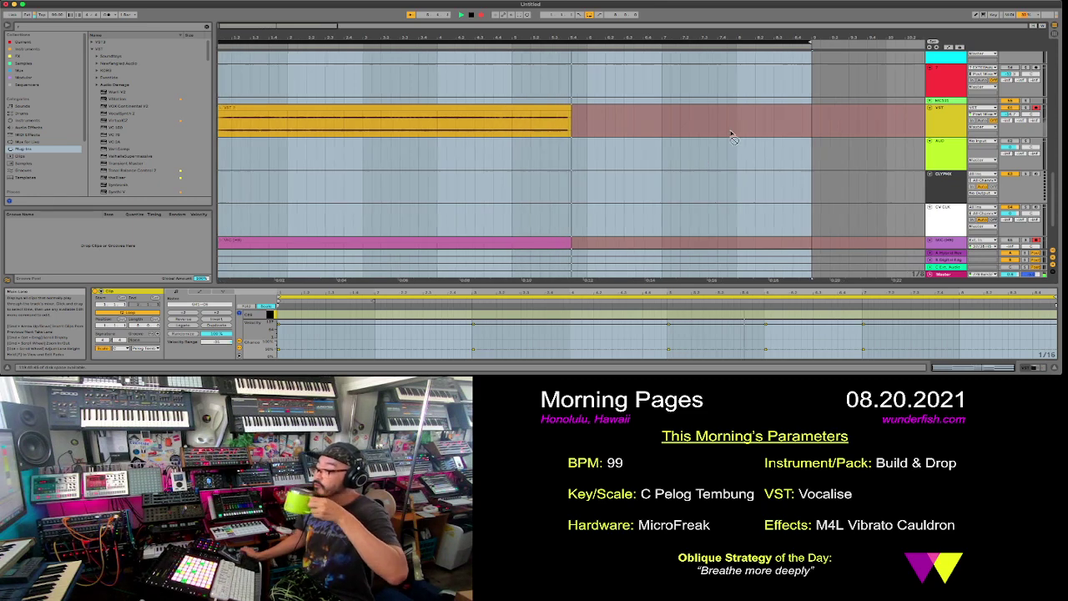
- Show take lanes for the VST audio track, capture several loop passes and stop recording
right_click(964, 113)
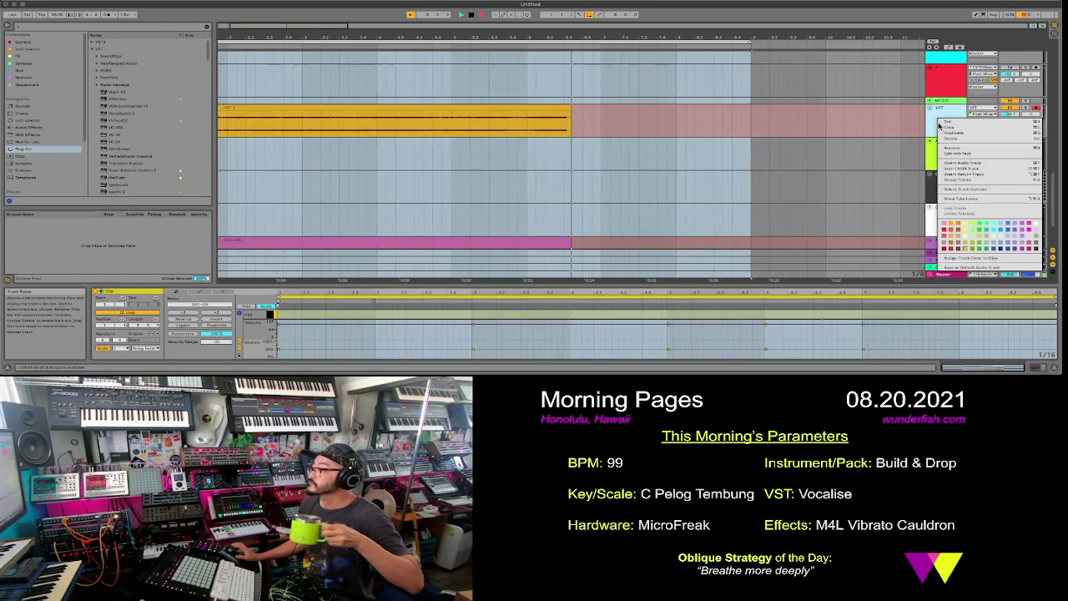
left_click(968, 198)
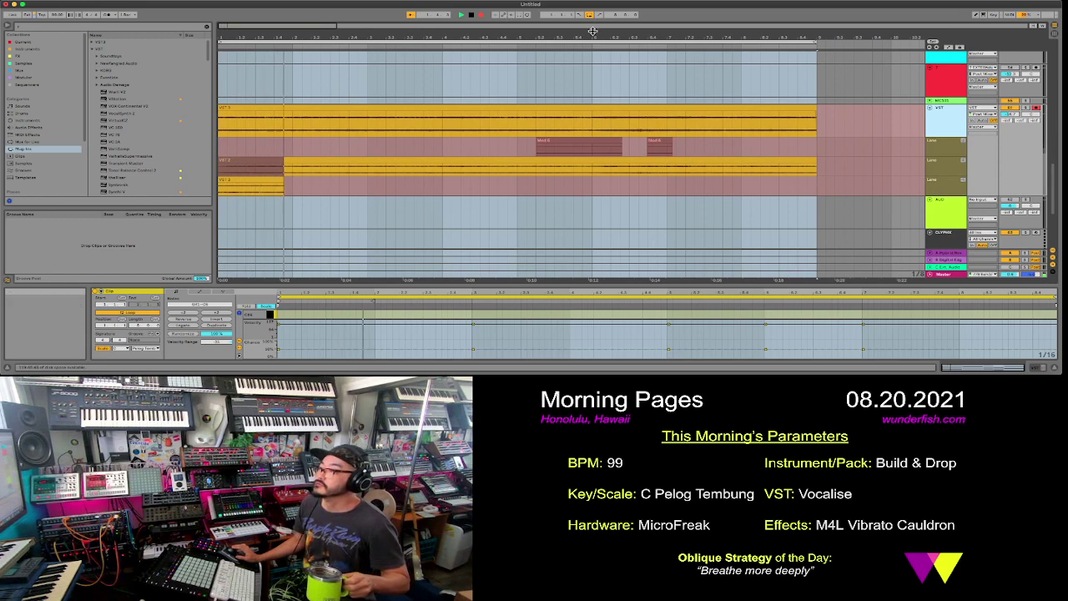
left_click_drag(591, 35, 442, 35)
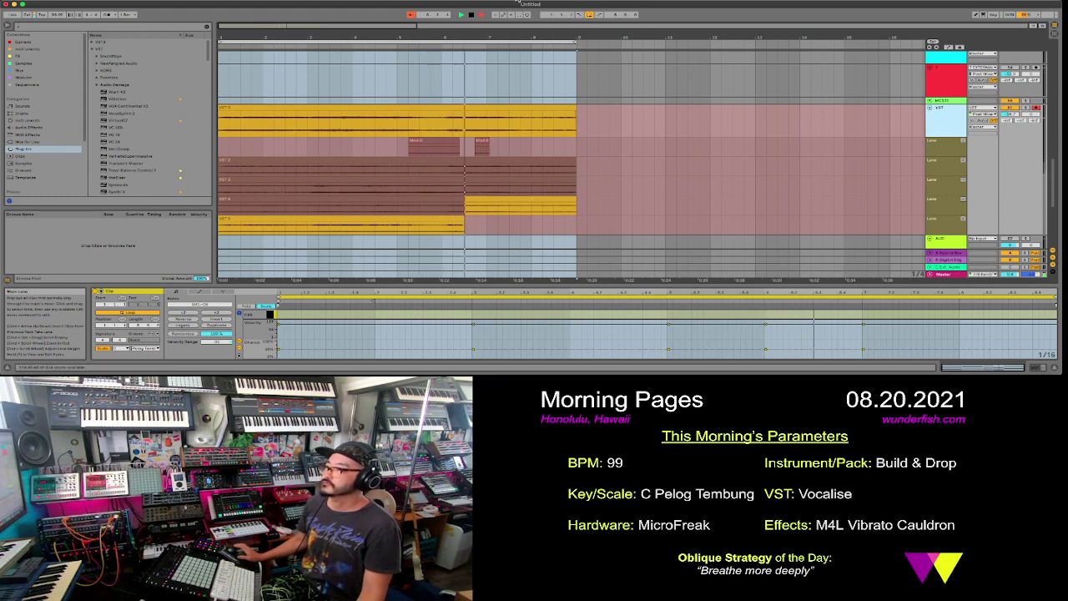
left_click(471, 17)
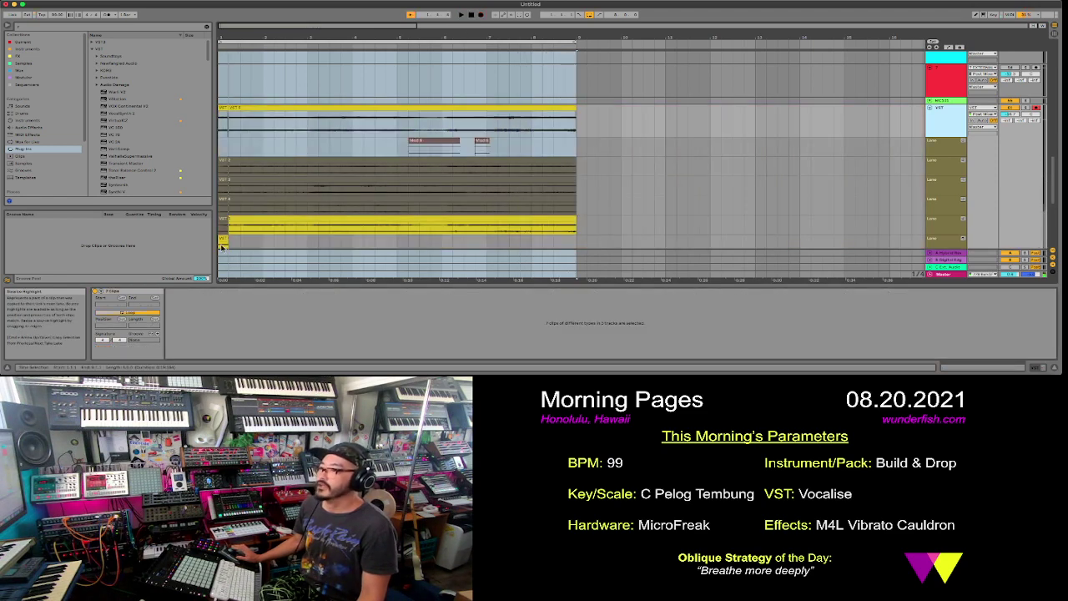
- Delete the incomplete last take lane and the first take lane with its two short clips from the VST audio track
left_click(936, 240)
right_click(937, 239)
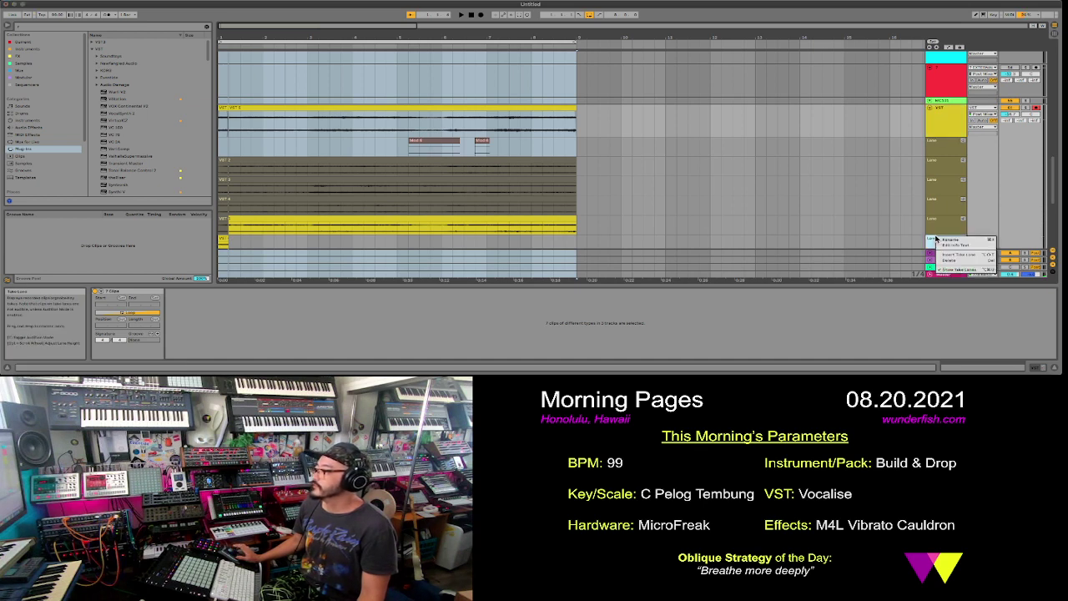
left_click(958, 260)
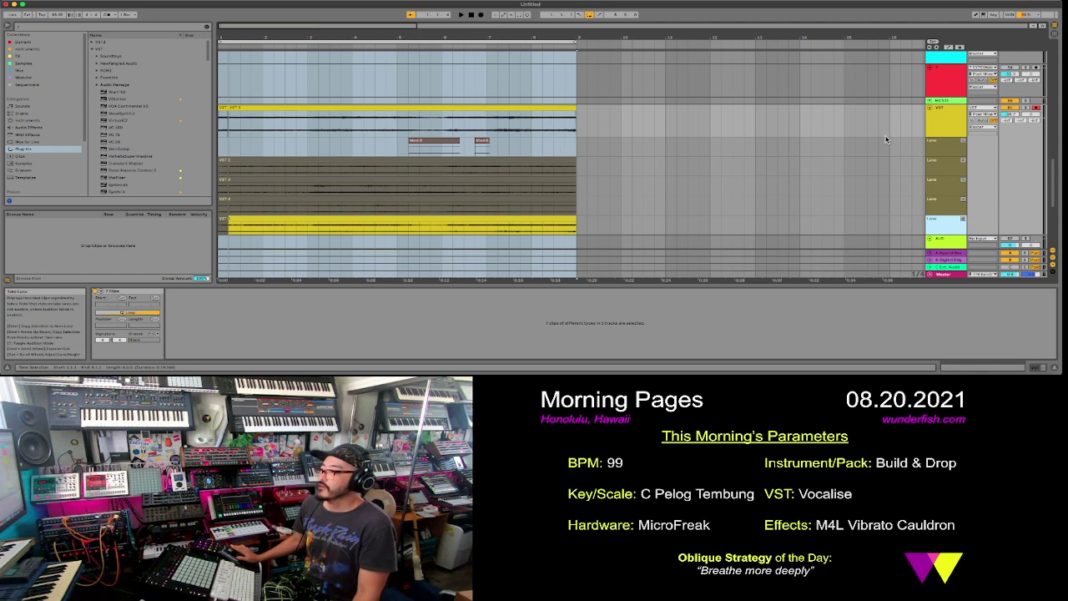
left_click(947, 148)
key("Delete")
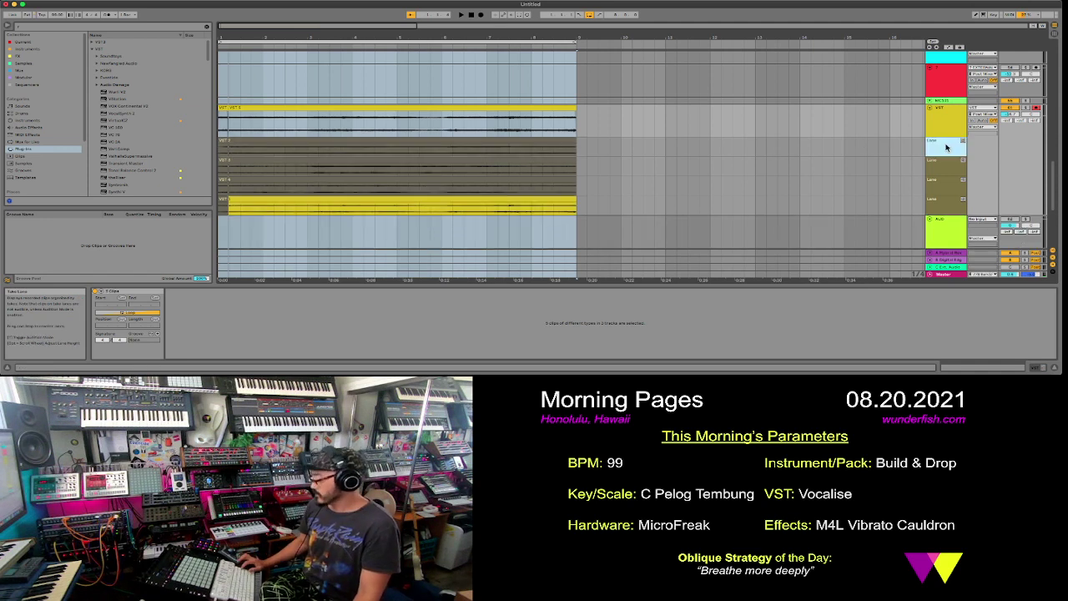
- Turn on Draw Mode and comp the whole first take lane into the VST audio track from the start of bar 1
left_click(556, 142)
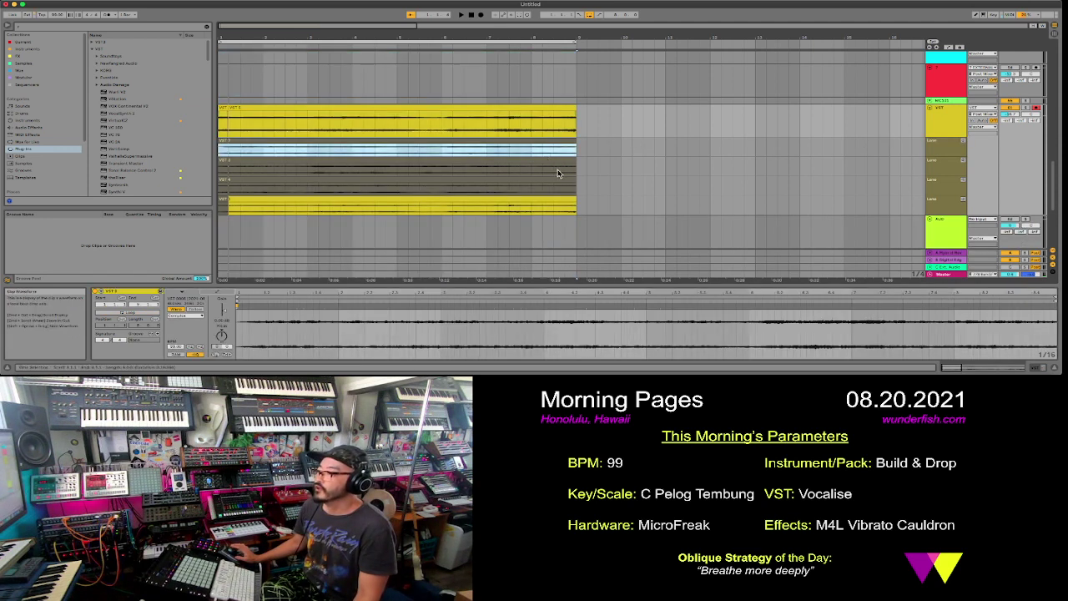
left_click(310, 204)
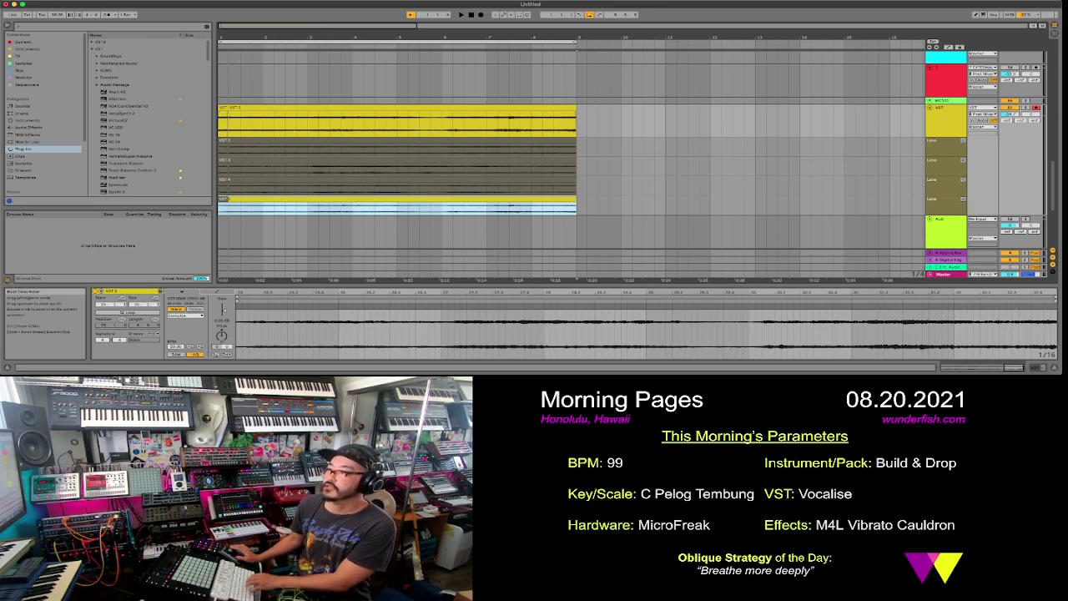
scroll(224, 104, "up", 3)
scroll(226, 107, "up", 4)
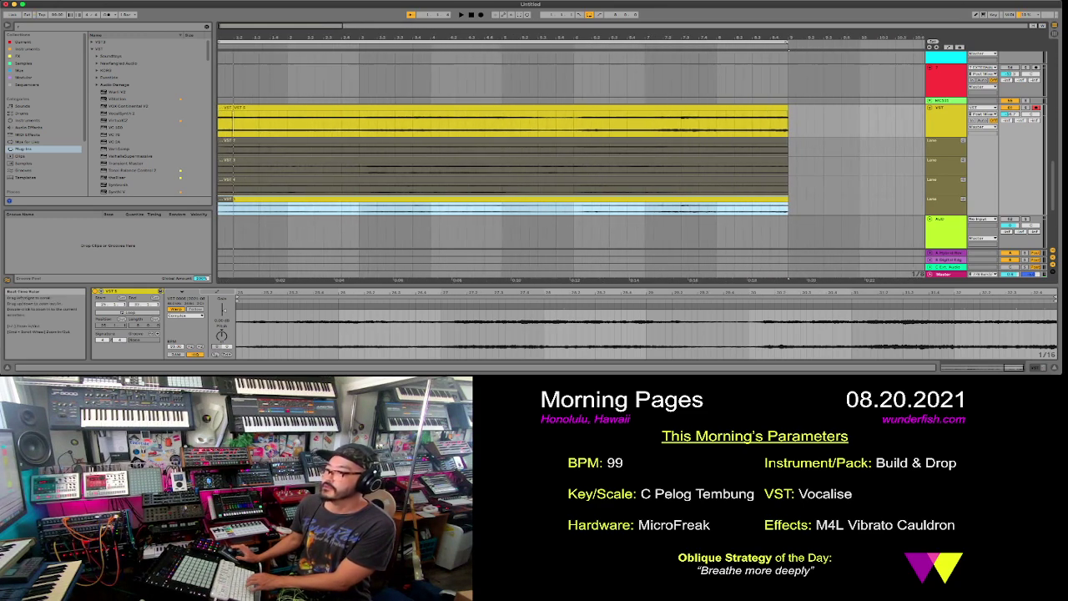
left_click(295, 132)
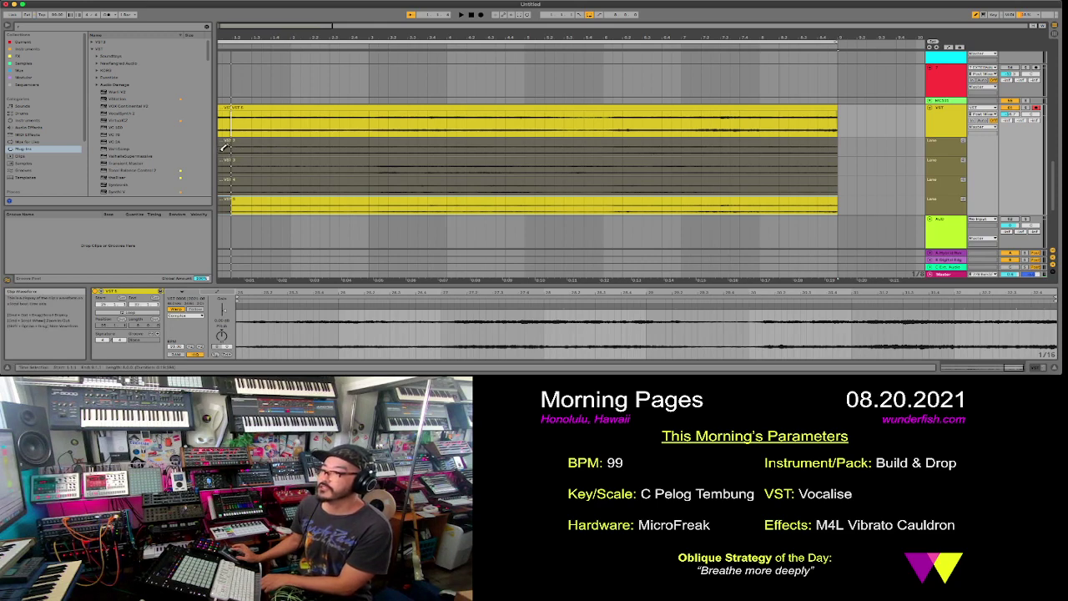
left_click_drag(223, 149, 233, 147)
left_click(258, 147)
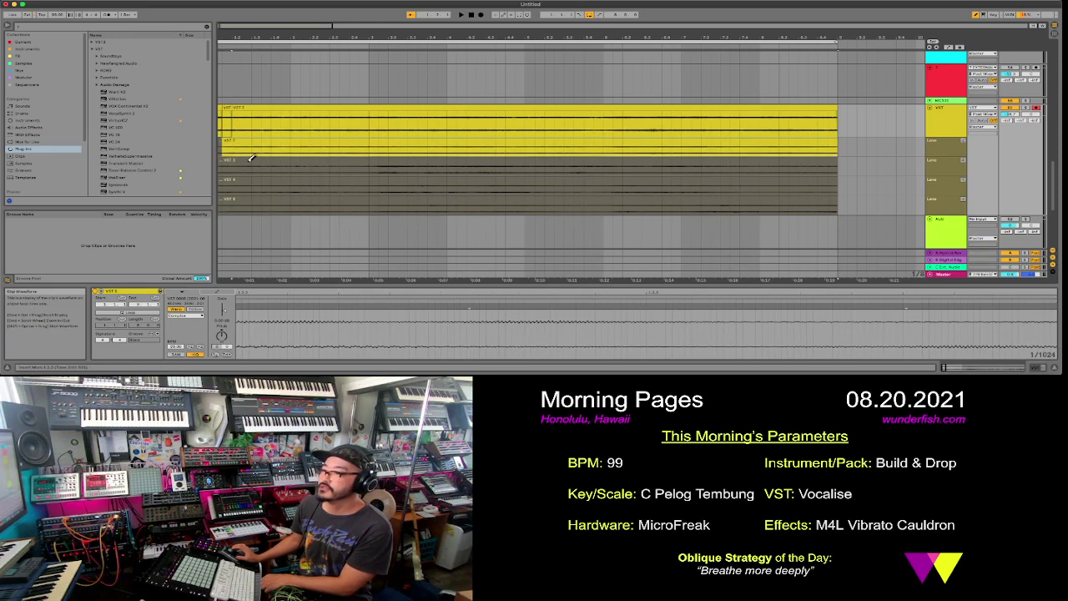
- Comp alternating short slices from the second, third and fourth take lanes into the VST track across bar 1 and into bar 2
left_click(226, 160)
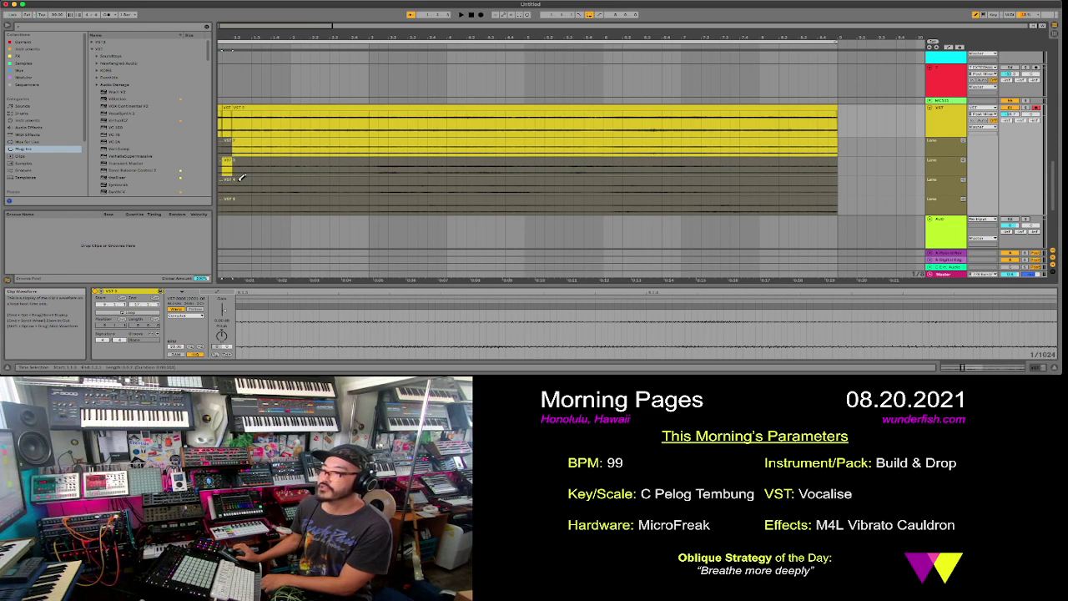
left_click(237, 177)
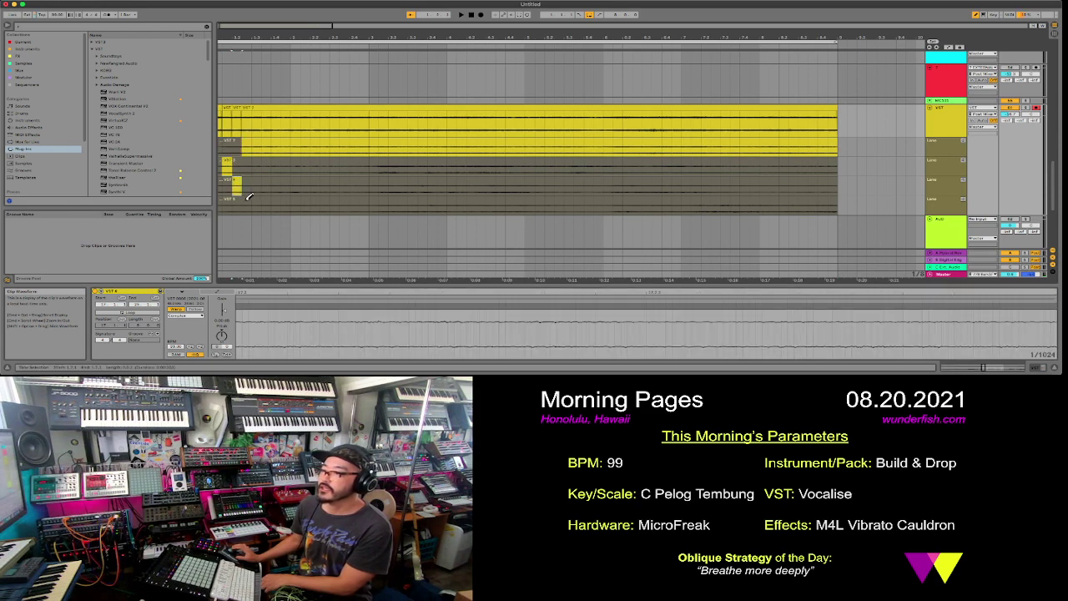
left_click(249, 200)
left_click(264, 184)
left_click(267, 168)
left_click(276, 184)
left_click(287, 205)
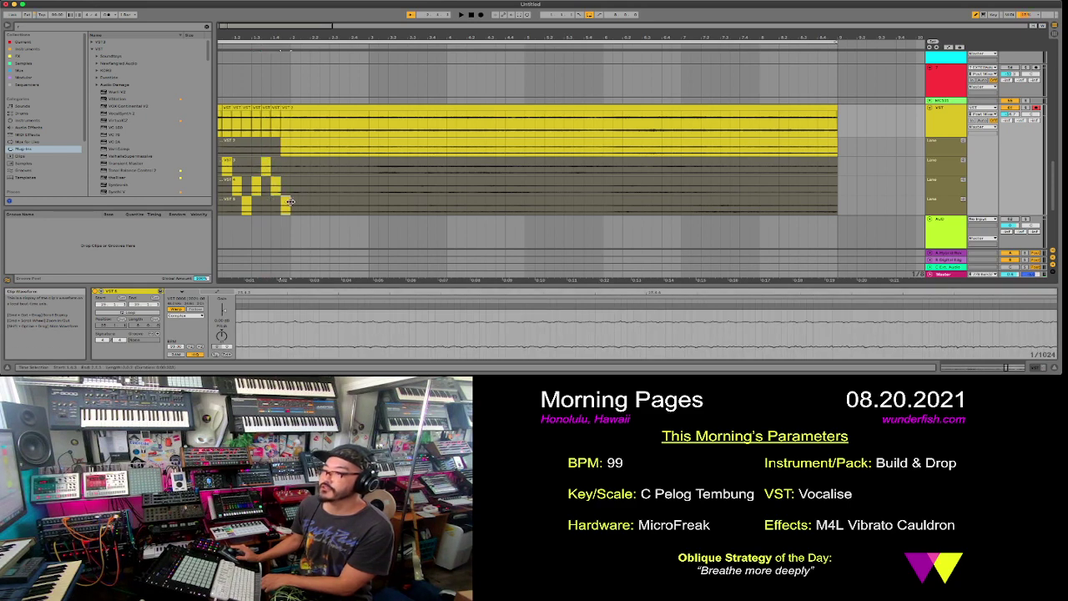
left_click(296, 186)
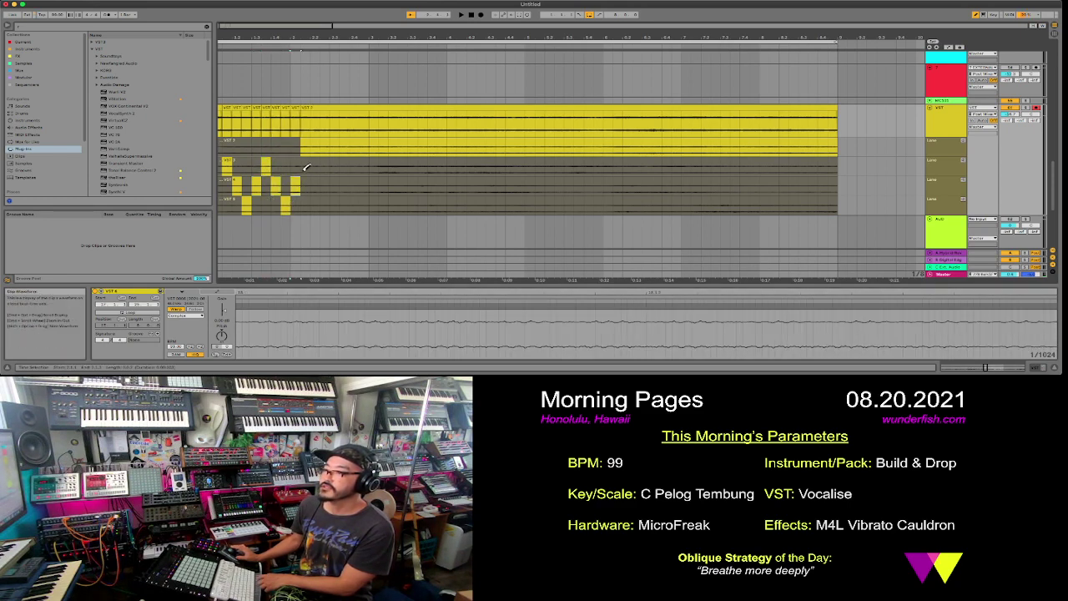
left_click(307, 166)
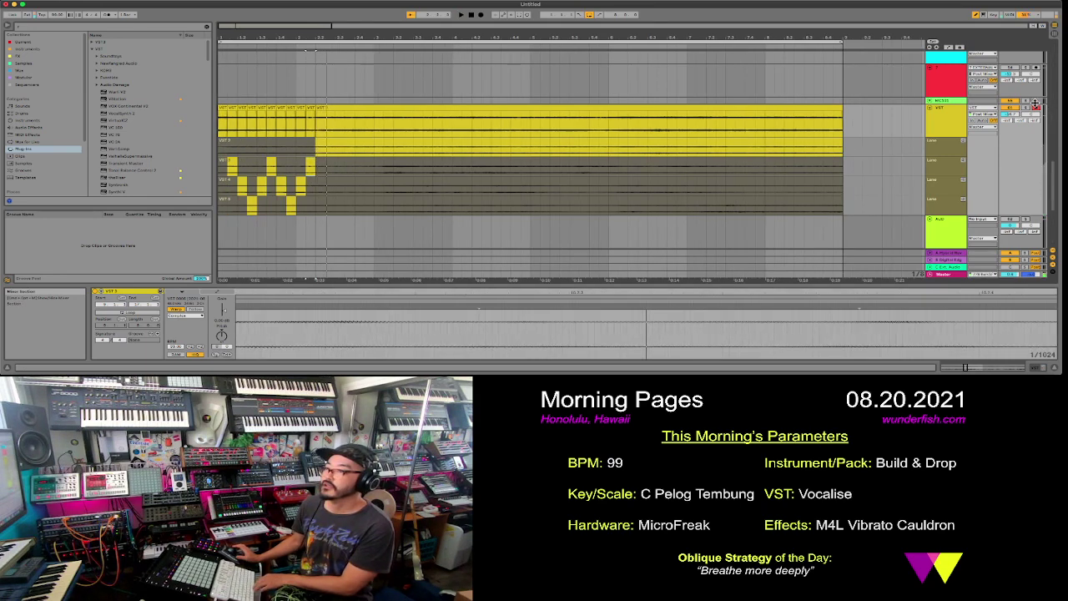
- Solo the VST audio track and play the comped slices from the start of the arrangement
left_click(221, 109)
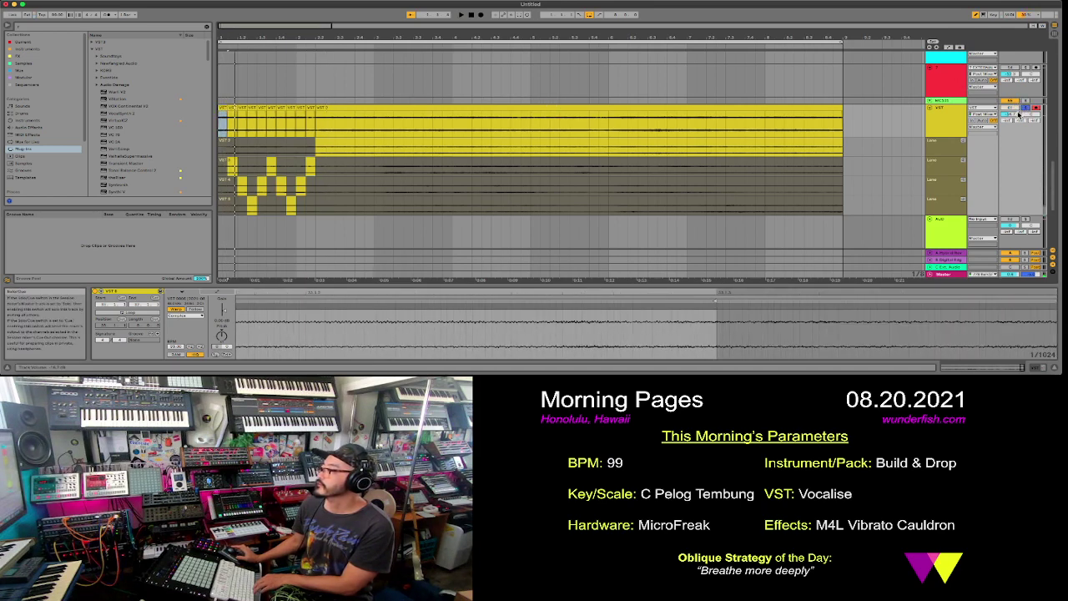
key("space")
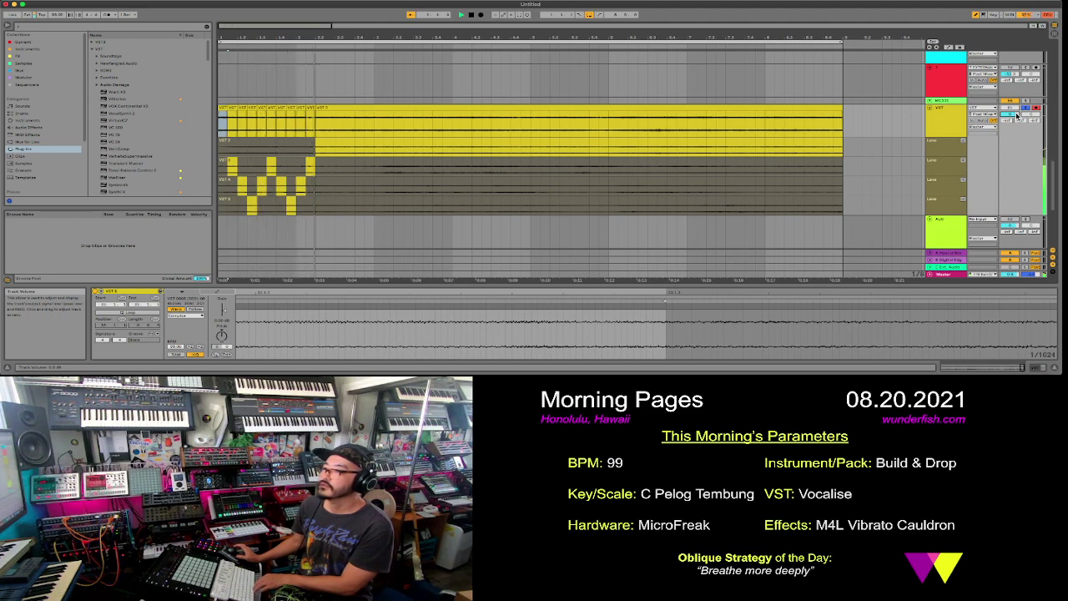
key("space")
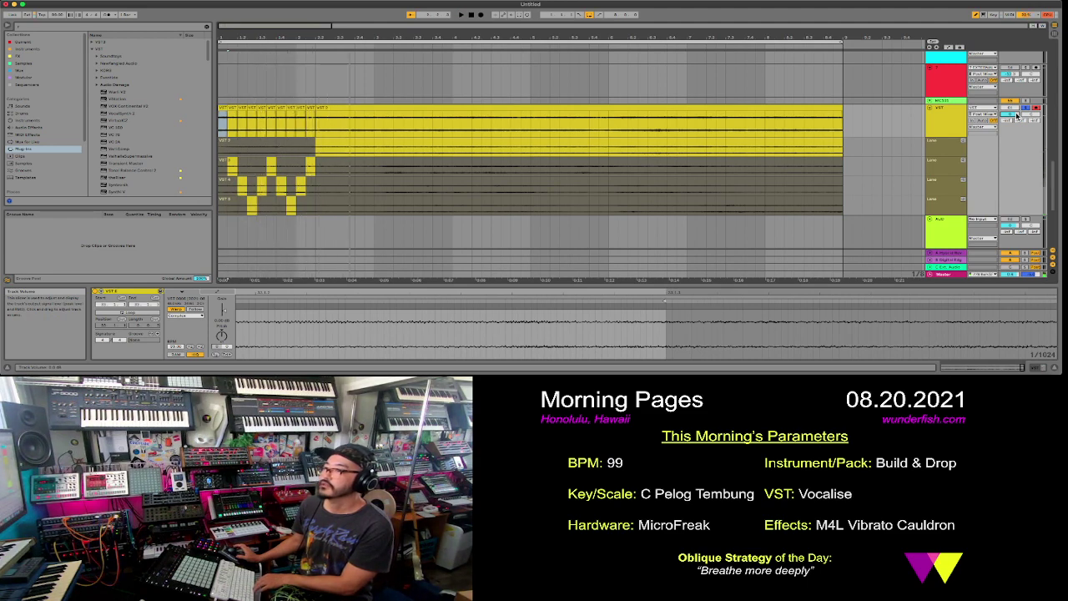
- Continue the comp in bar 2 with one short slice each from the first, second, fourth and third take lanes
left_click(332, 156)
key("super+v")
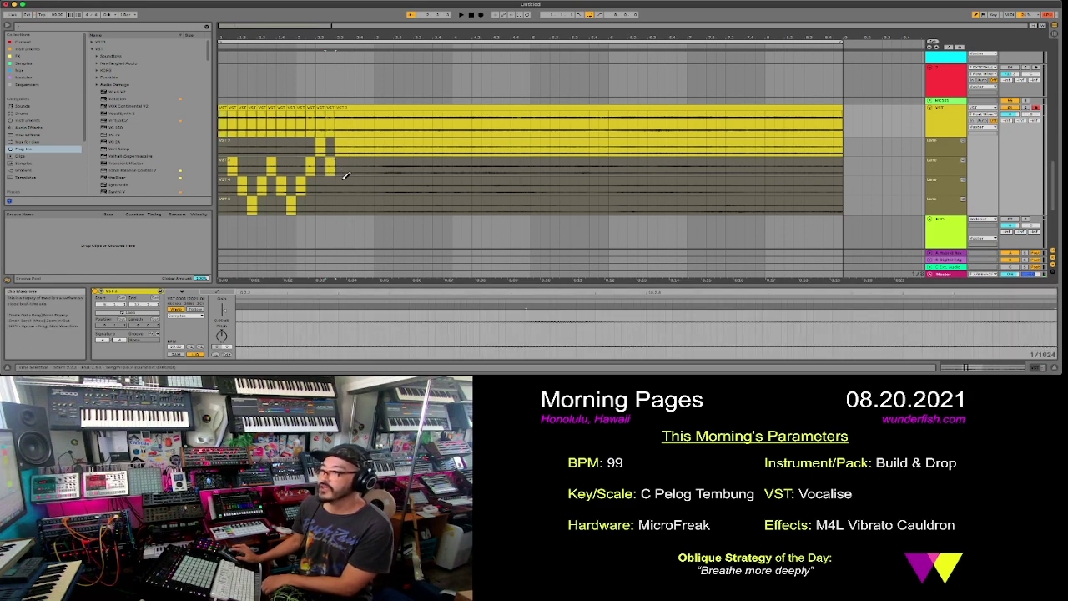
key("super+v")
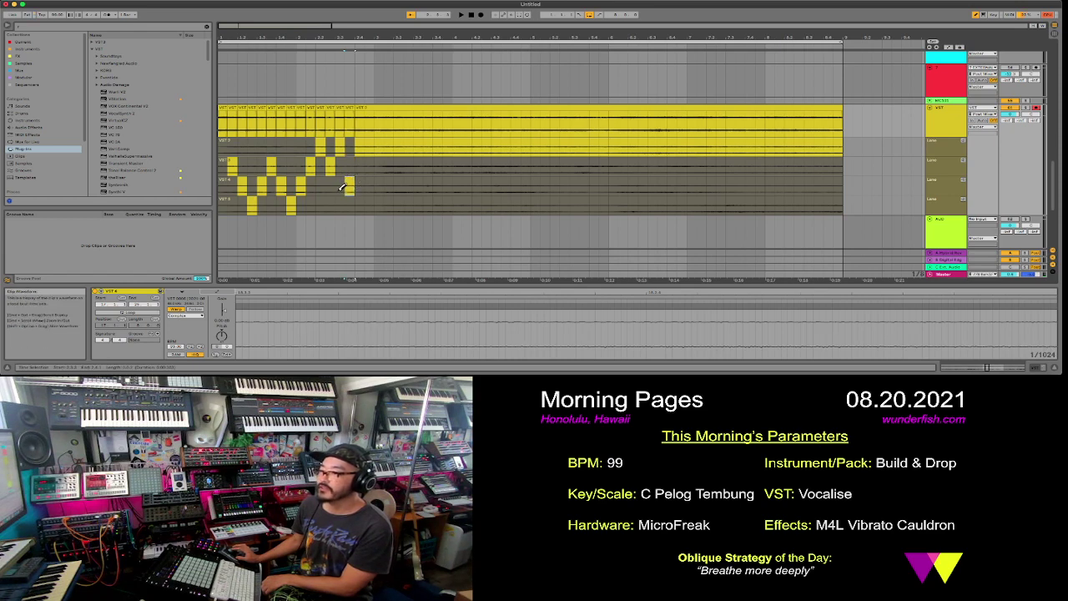
left_click(337, 207)
key("super+v")
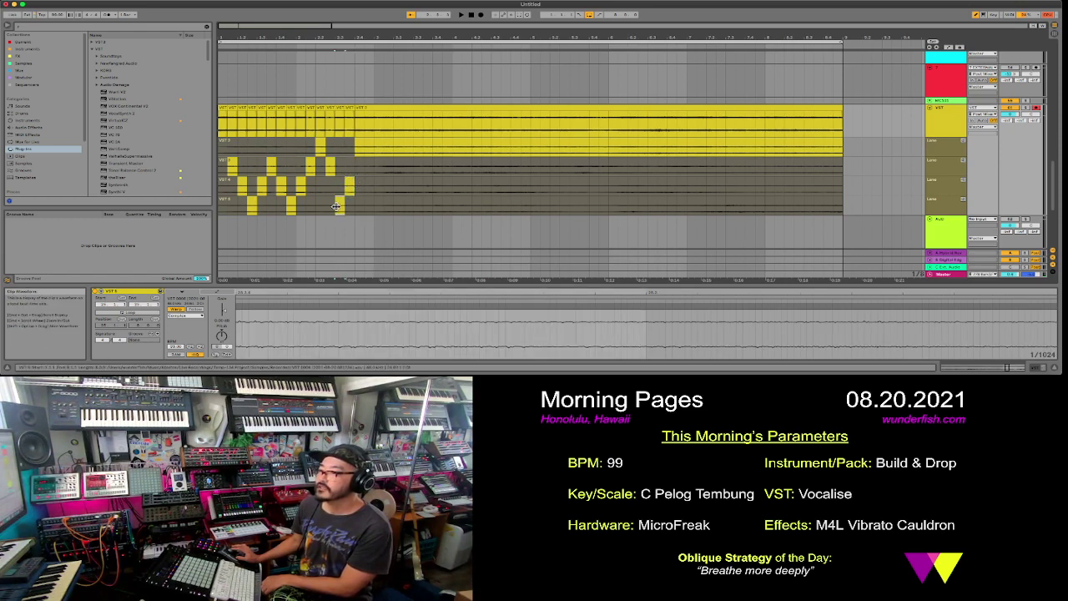
- Use the second take lane from late bar 2 onward, with short slices from the third, fourth and first lanes up to early bar 4
left_click(373, 166)
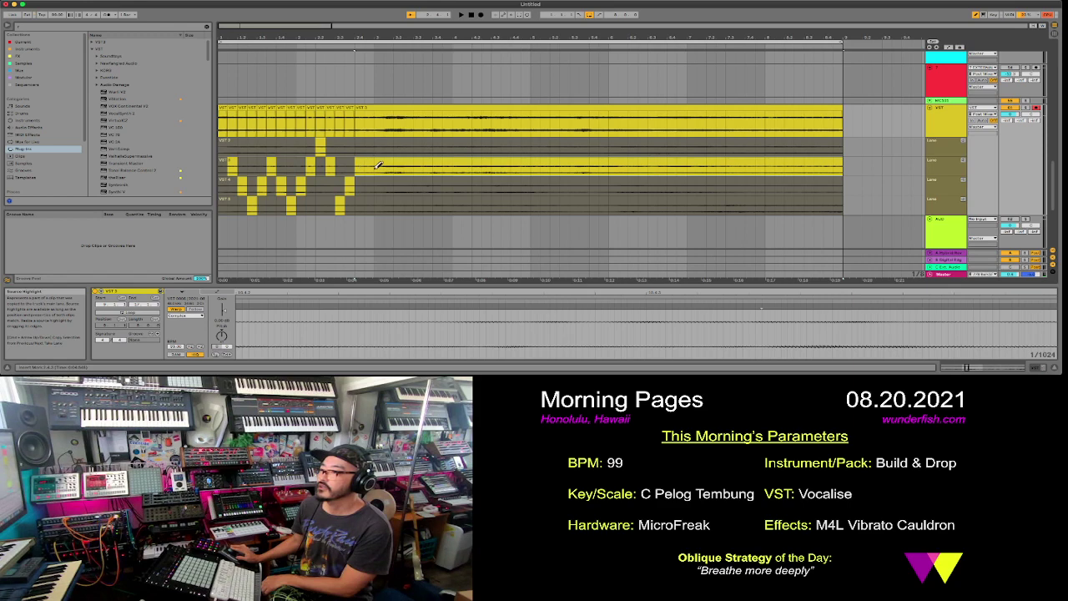
left_click_drag(365, 188, 375, 190)
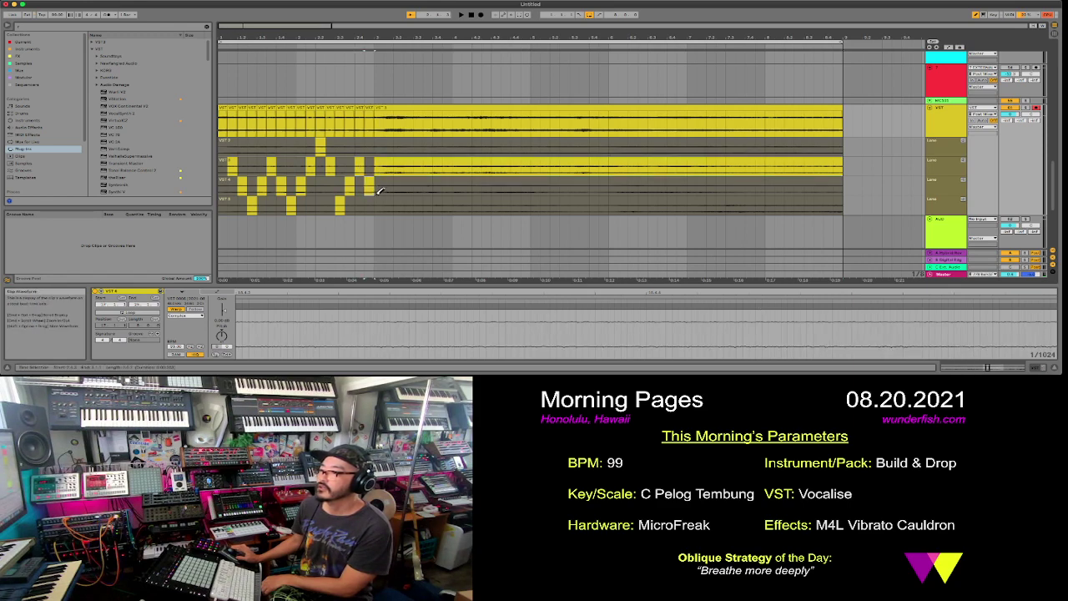
left_click(384, 201)
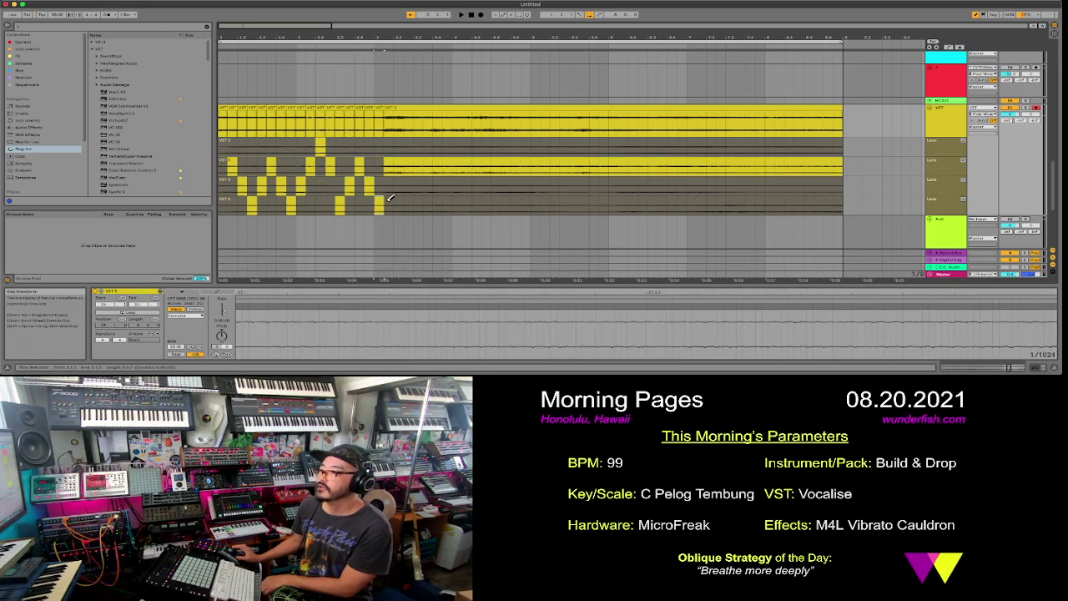
left_click(388, 181)
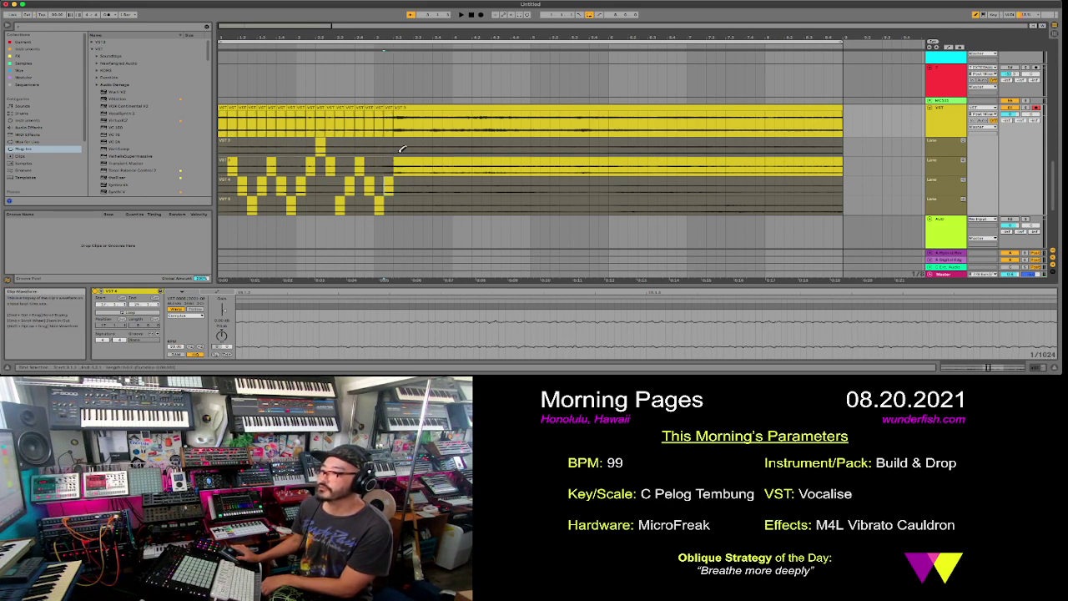
left_click(408, 147)
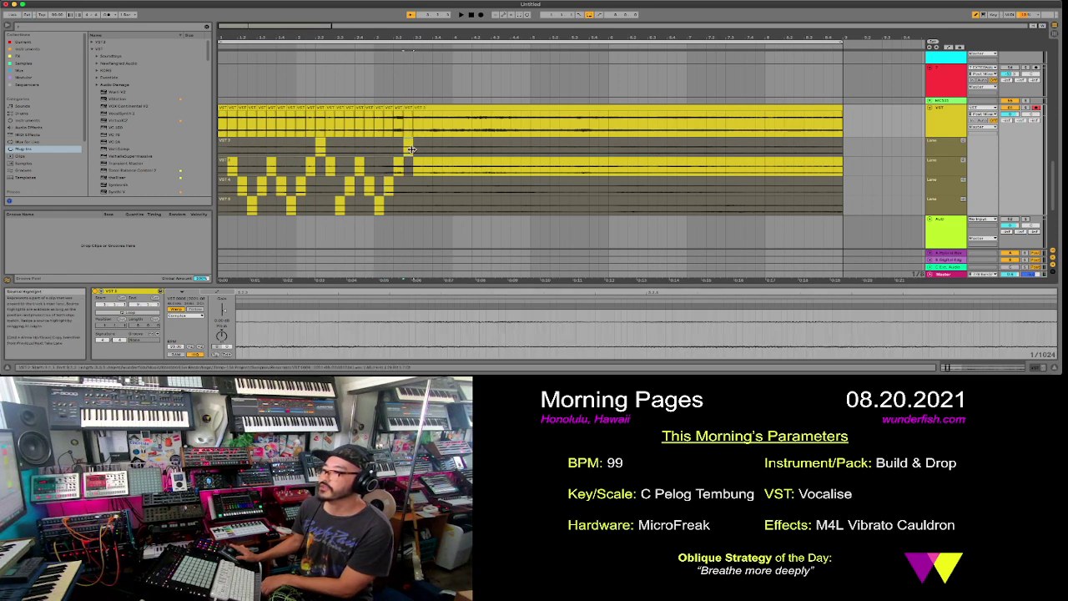
left_click_drag(426, 159, 433, 159)
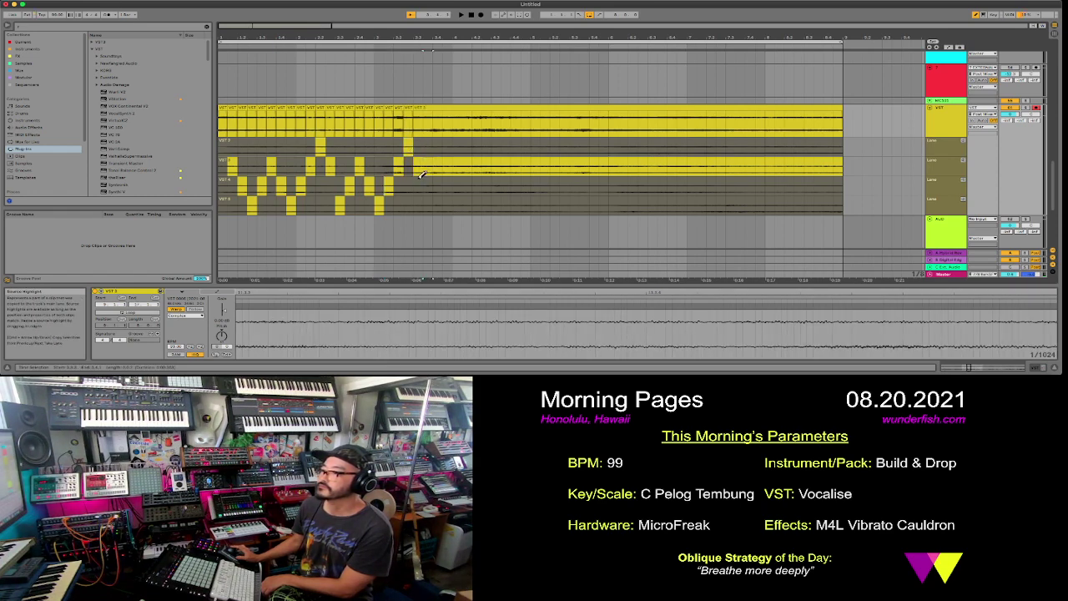
left_click(429, 184)
left_click(438, 198)
left_click(446, 185)
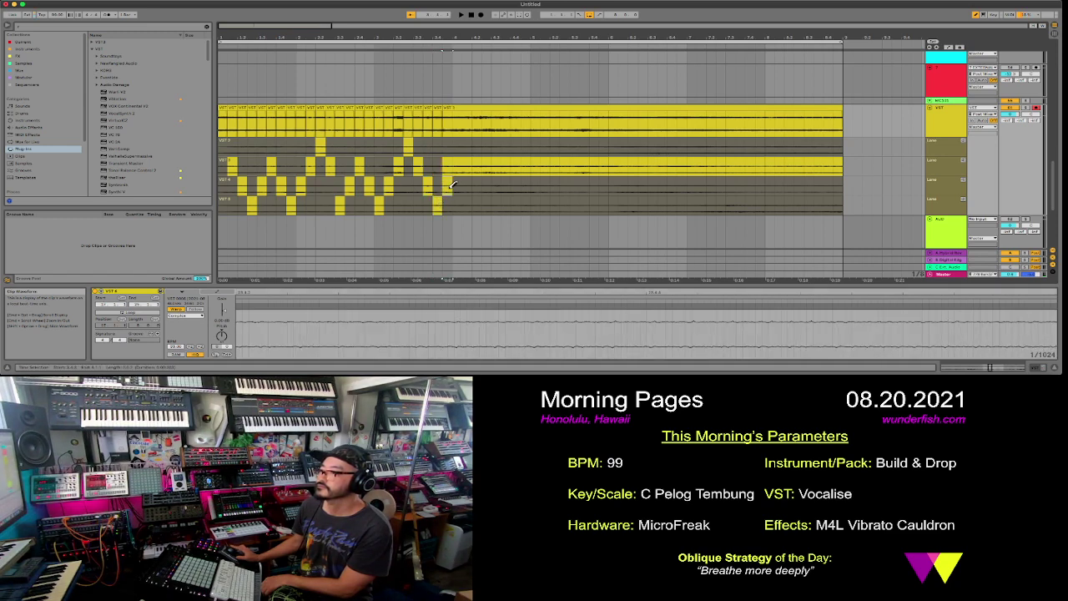
left_click(467, 147)
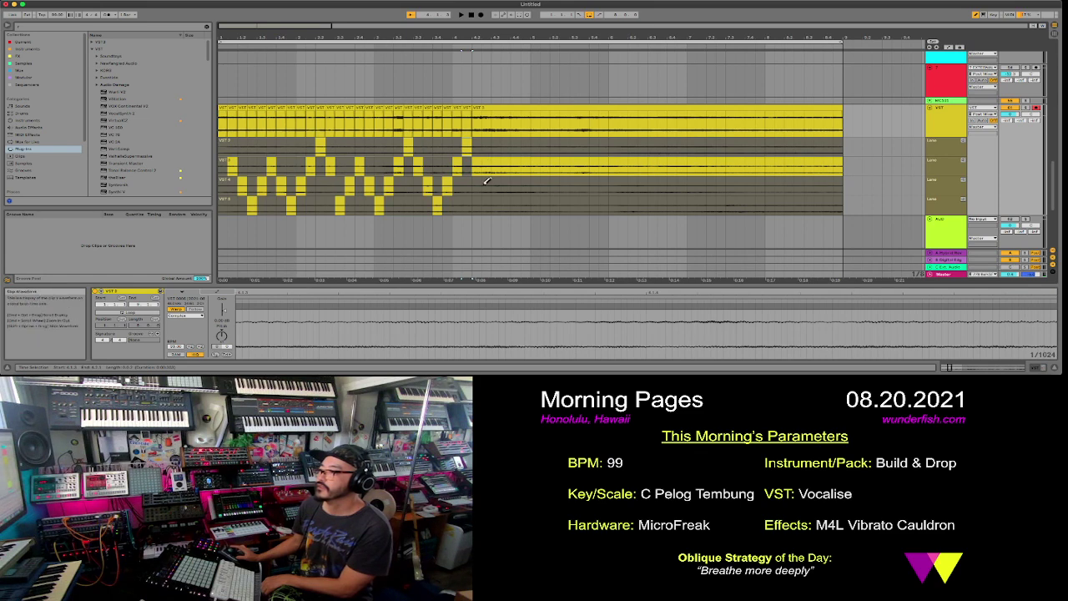
- Comp short slices through bars 4 and 5, repeating the third, fourth, third and first take lanes between second-lane slices
left_click(488, 183)
left_click(496, 205)
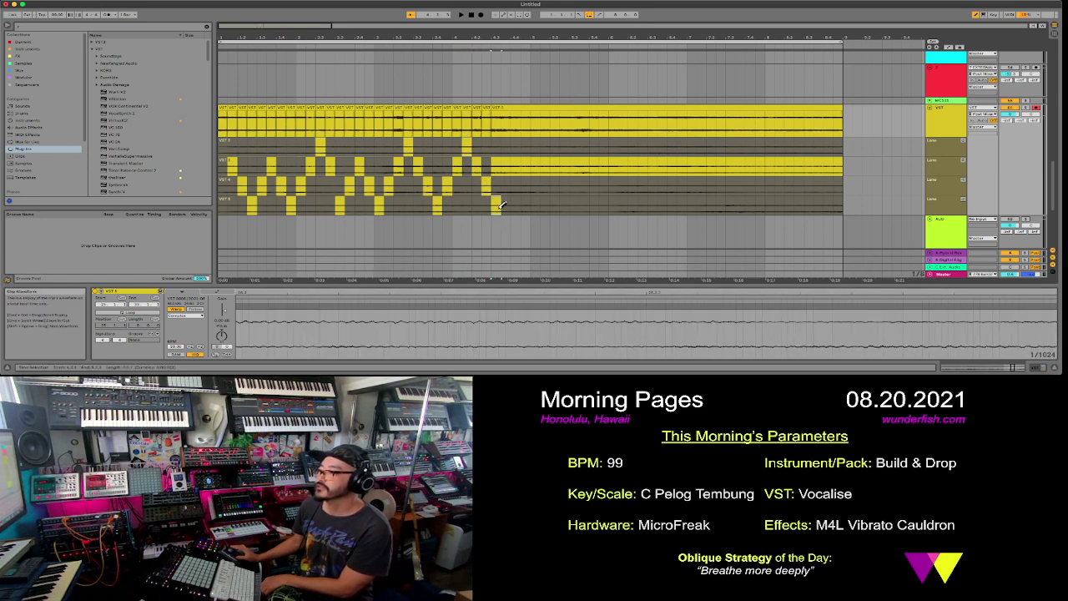
left_click(506, 183)
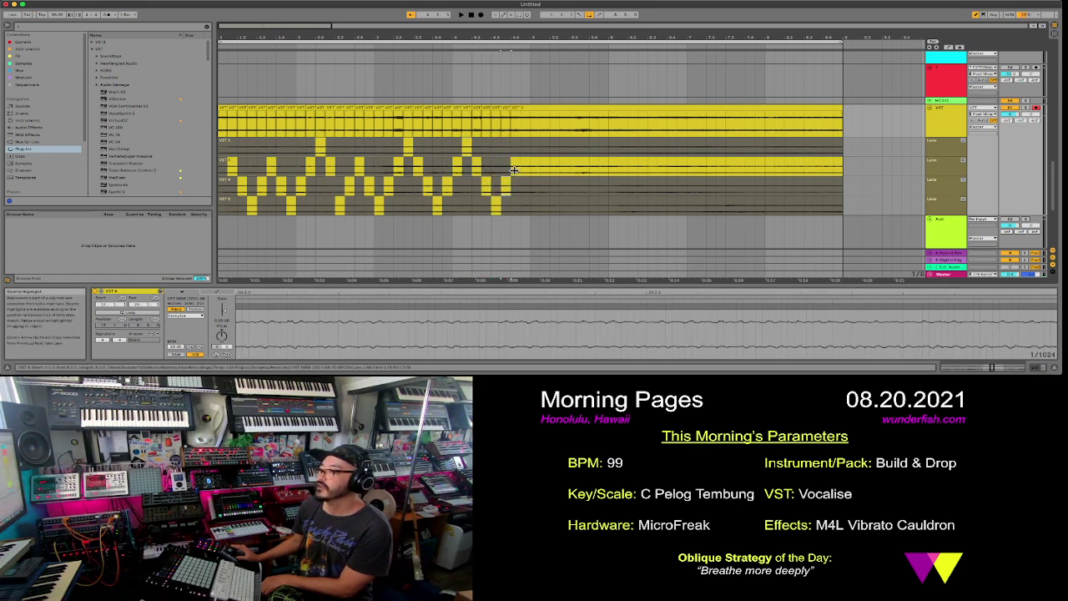
left_click(525, 147)
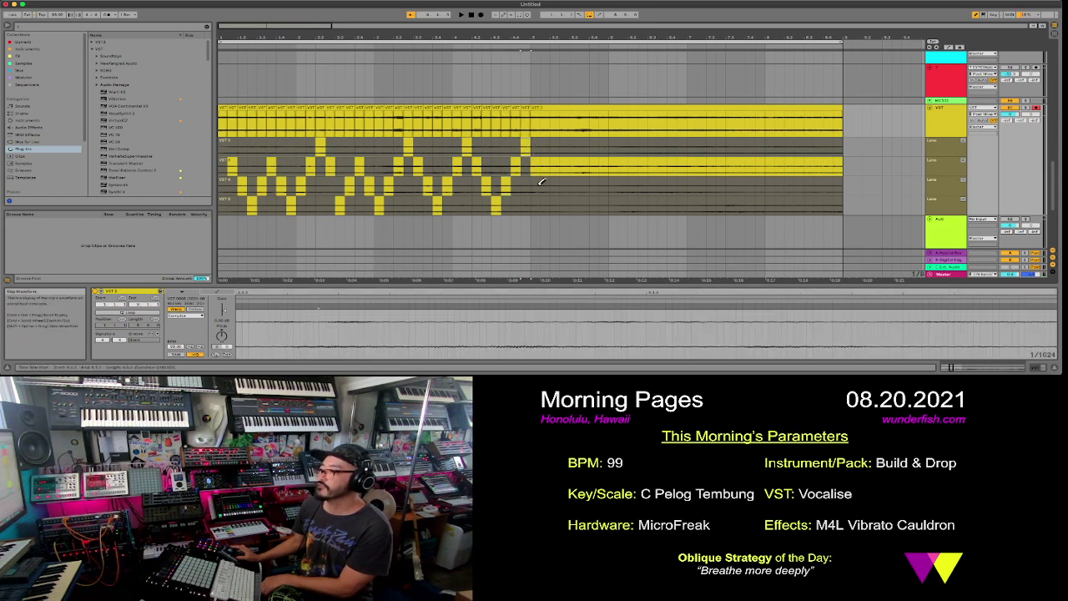
left_click(549, 183)
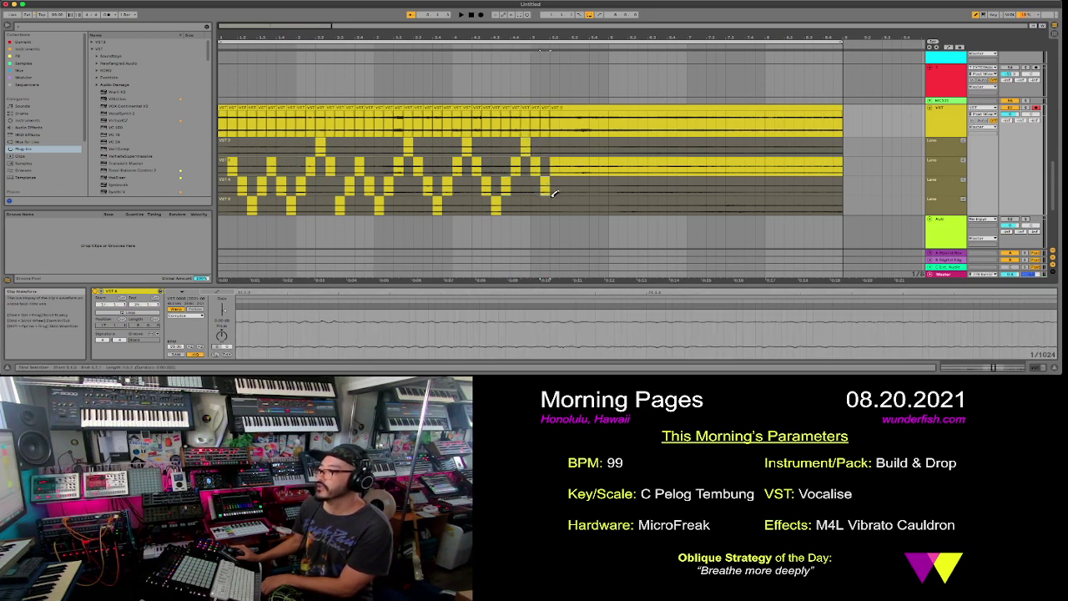
left_click(557, 197)
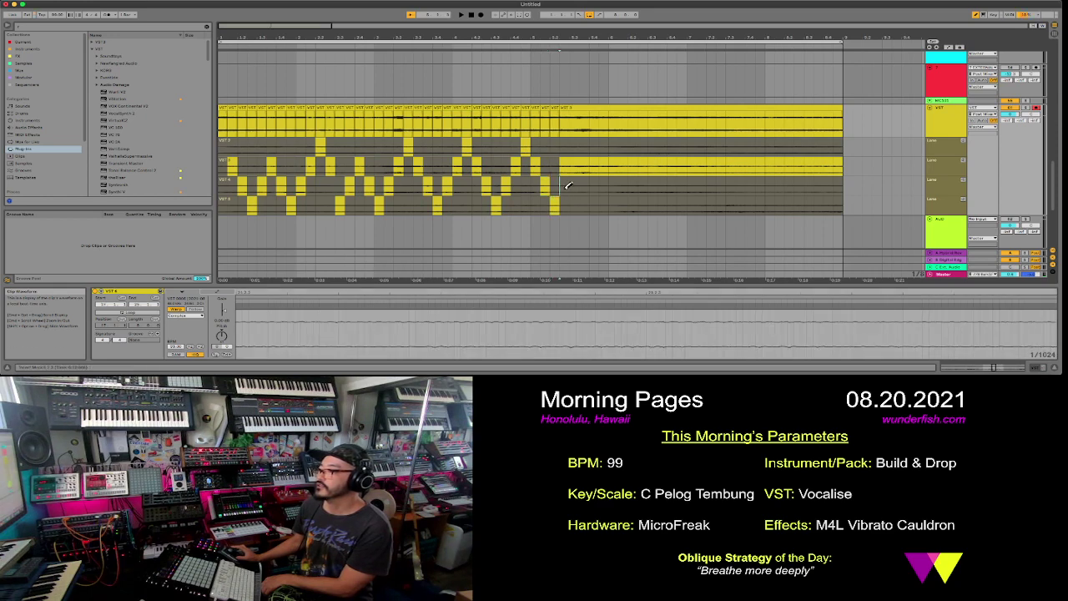
left_click(568, 185)
left_click(587, 148)
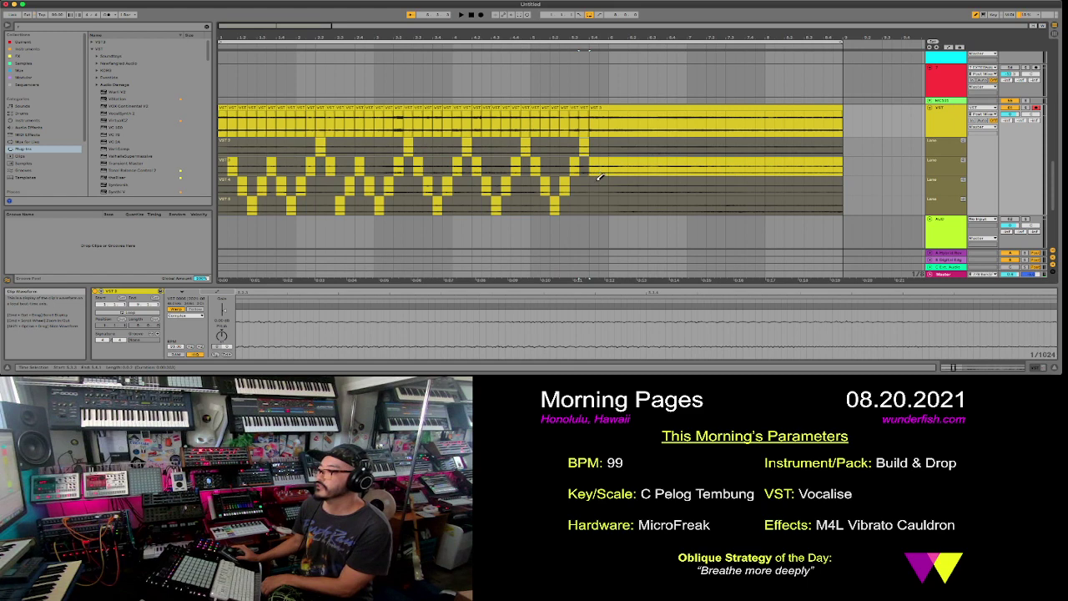
- Comp short slices from the third, fourth, third and first take lanes between late bar 5 and mid bar 6
left_click(604, 186)
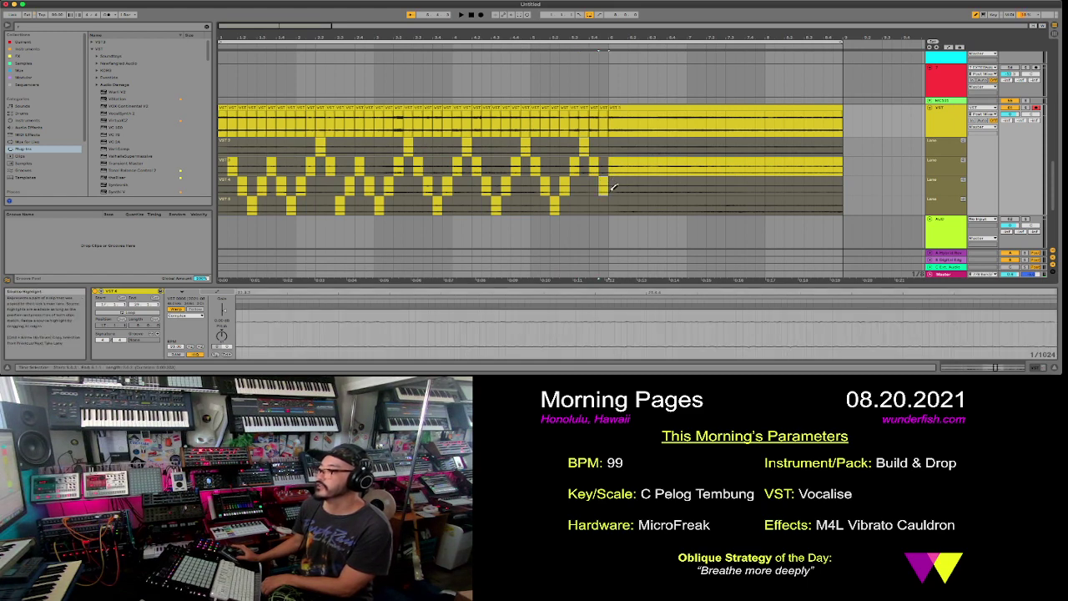
left_click(619, 195)
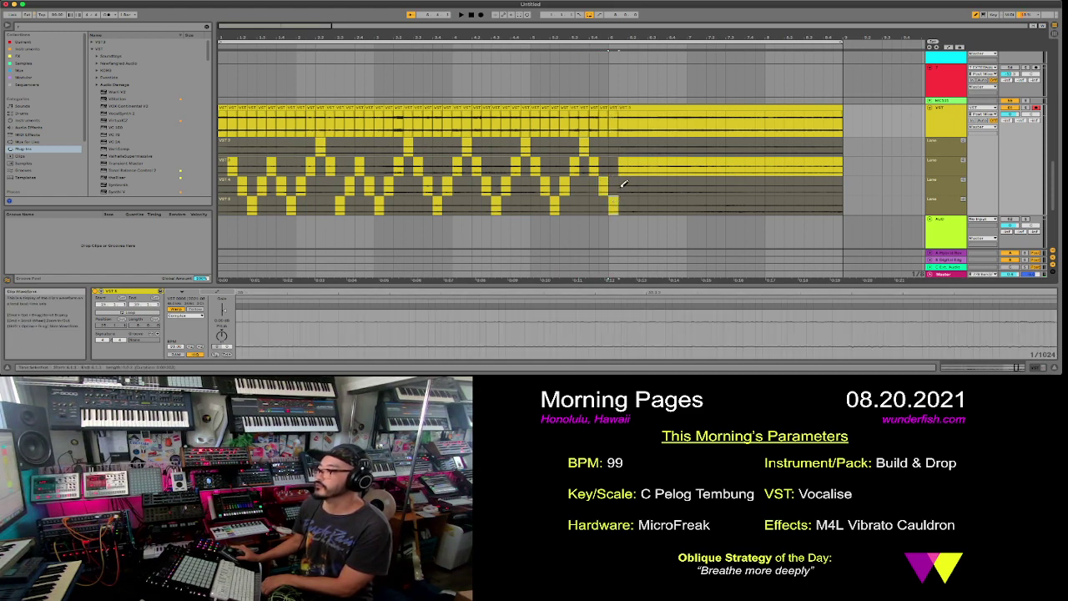
left_click(624, 184)
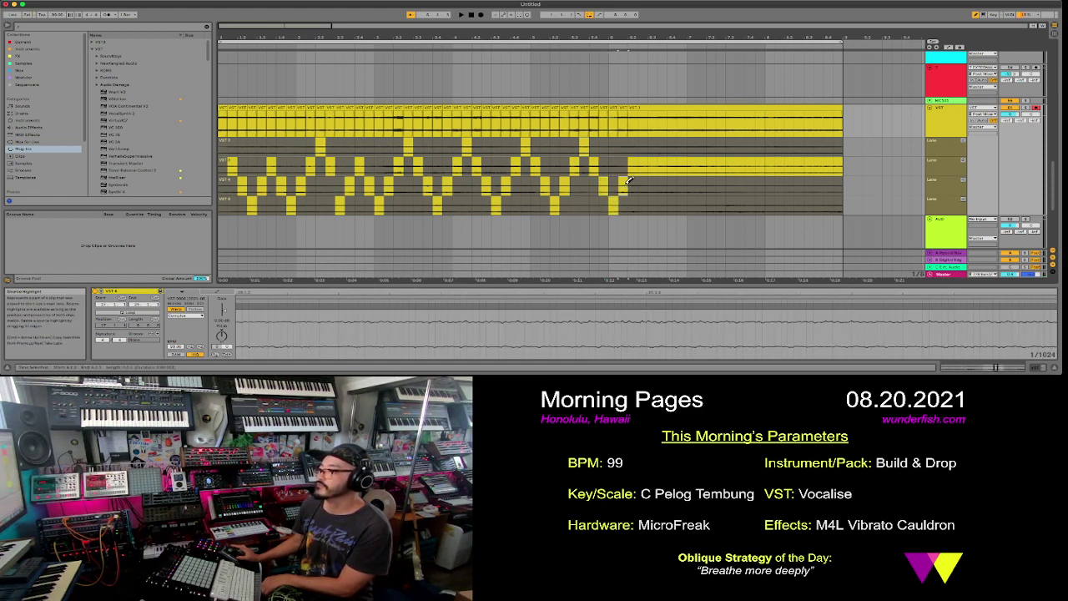
left_click(647, 148)
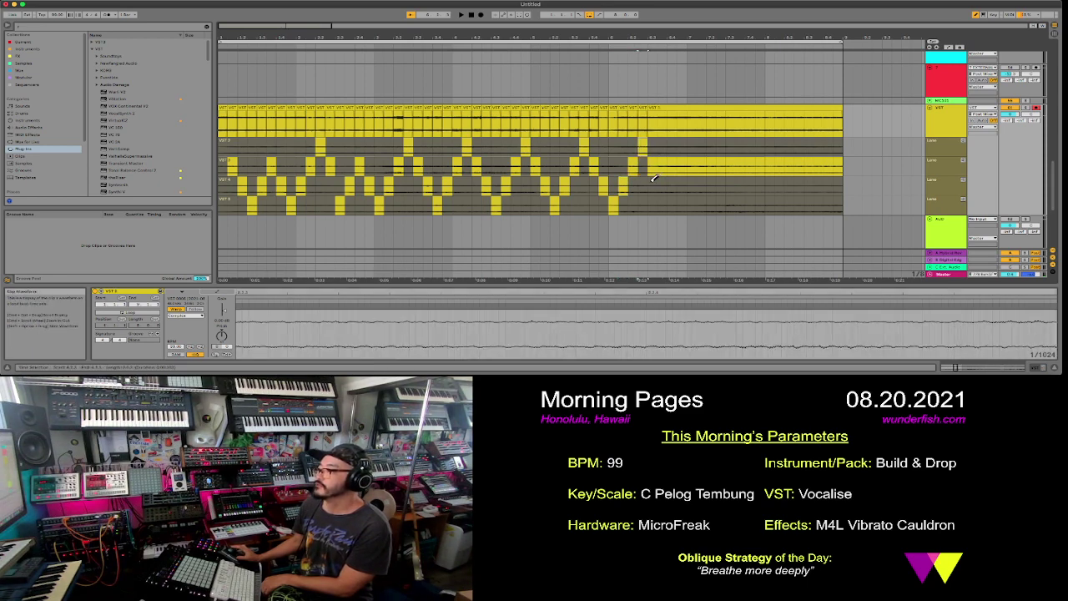
- Use the third take lane from mid bar 6, with short second, first, fourth, second, fourth and second-lane slices through late bar 7
left_click(656, 182)
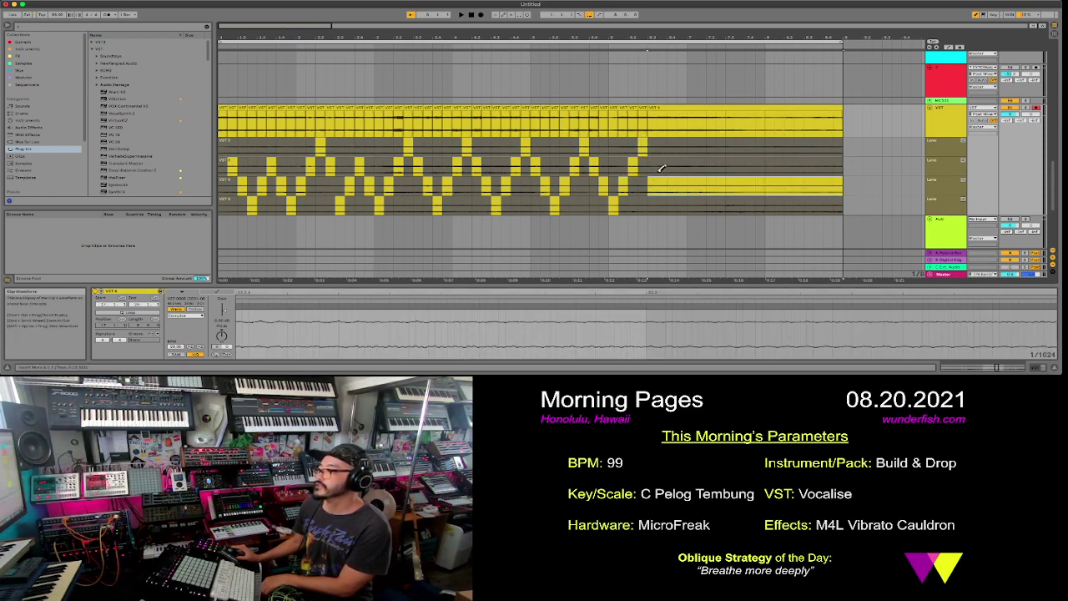
left_click(664, 168)
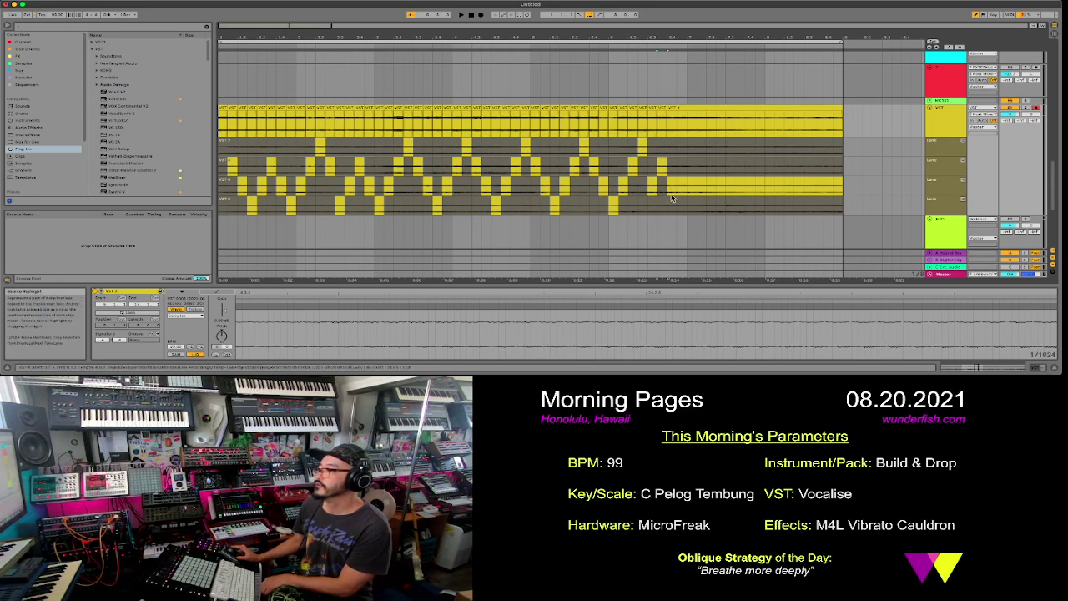
left_click(676, 148)
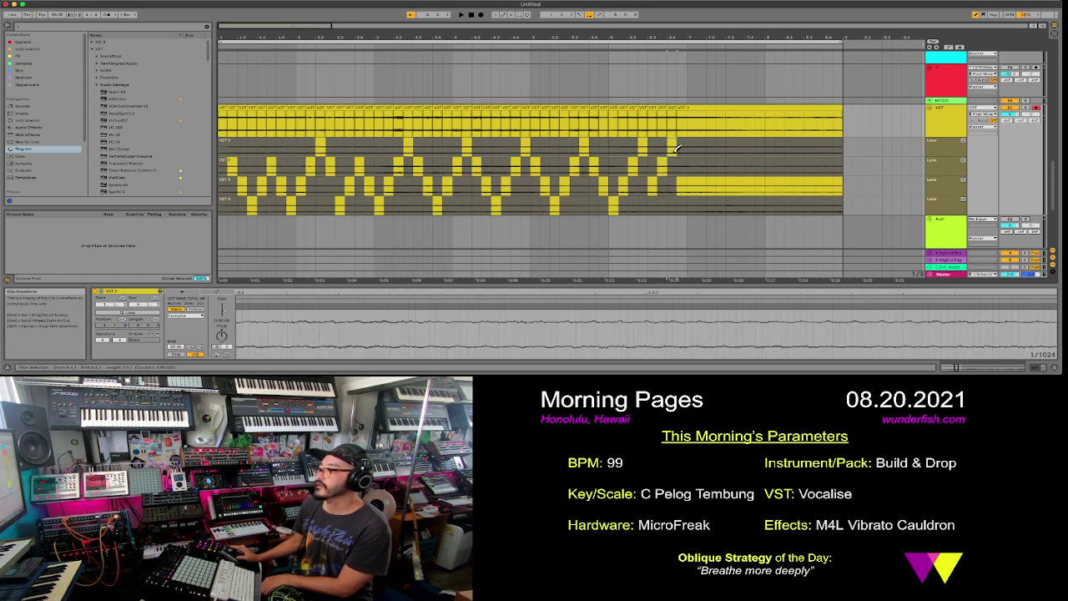
left_click(696, 200)
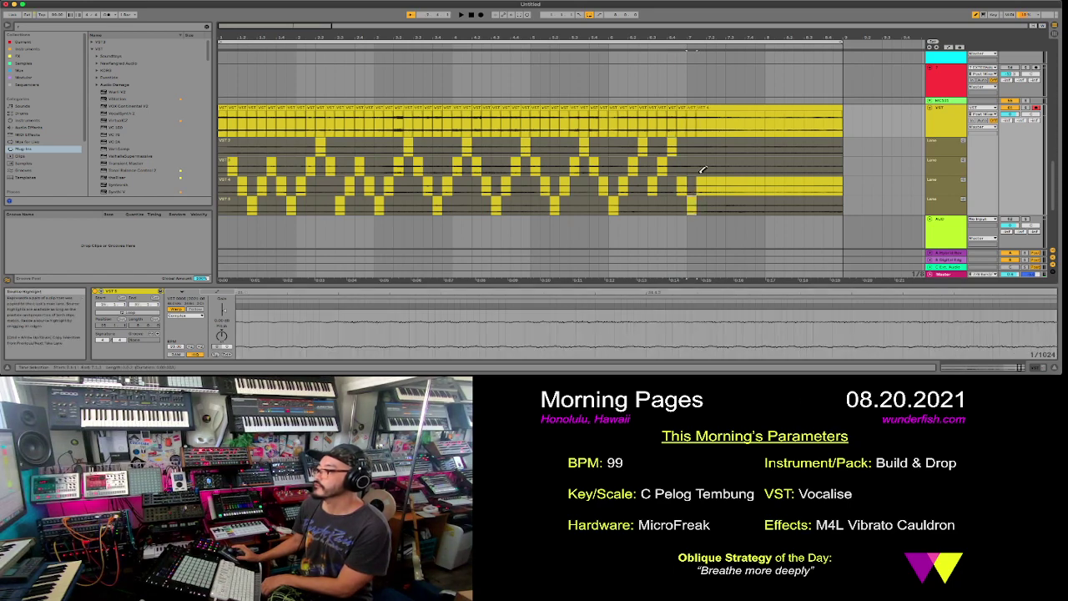
left_click(702, 165)
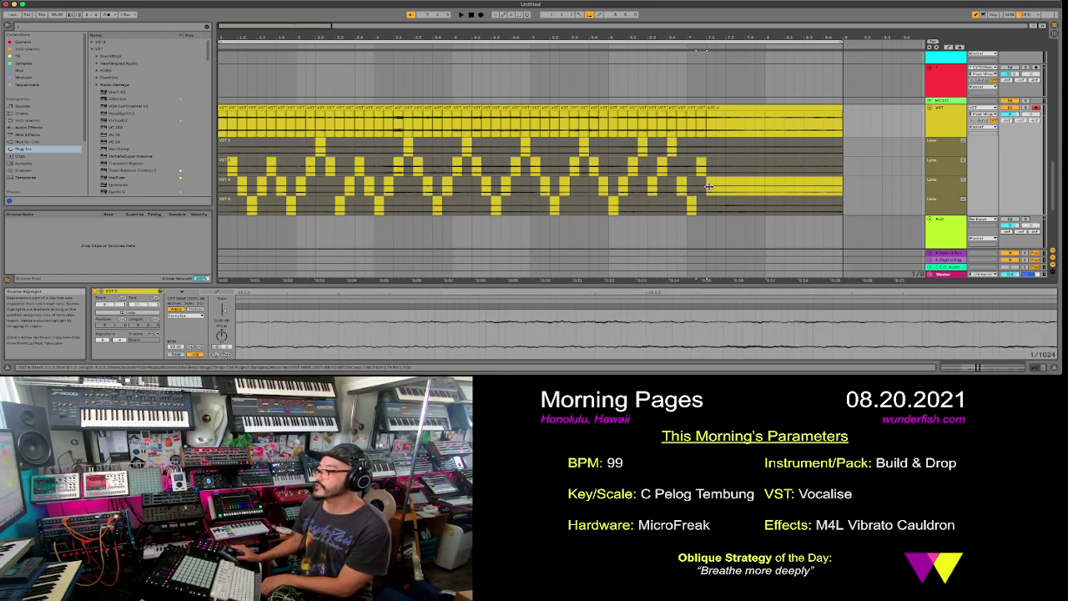
left_click(723, 200)
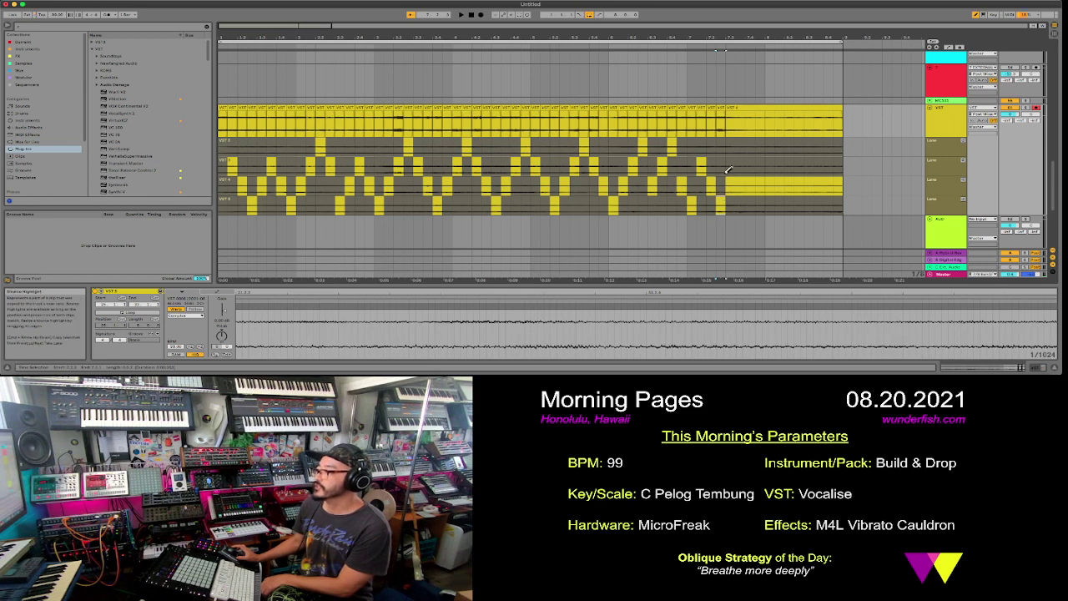
left_click(730, 165)
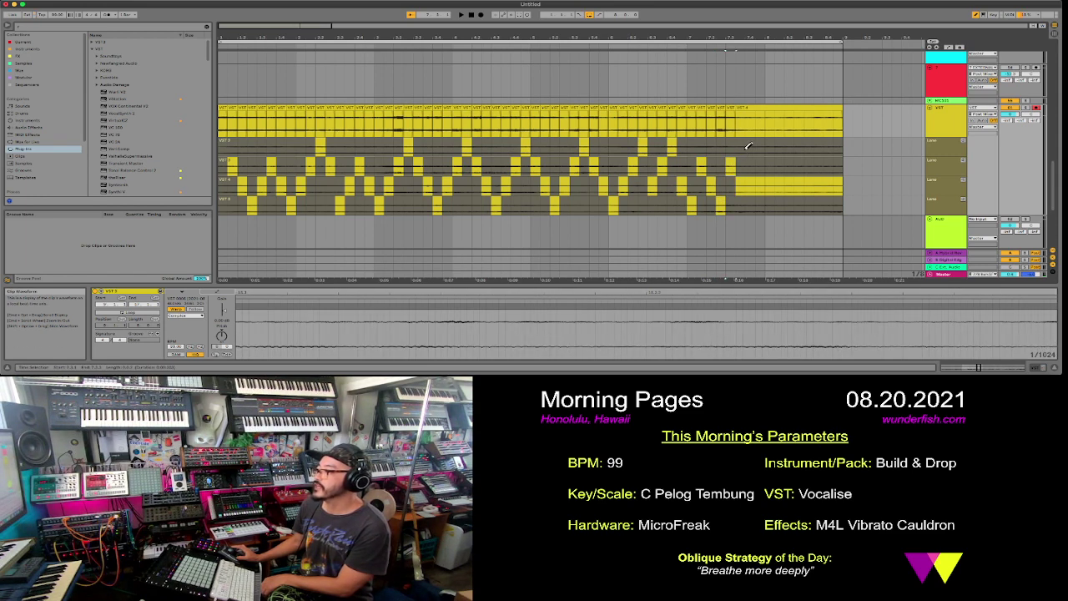
- Finish the comp to the end of bar 8 with short slices from the first, fourth and second take lanes, repeating that order twice
left_click(751, 147)
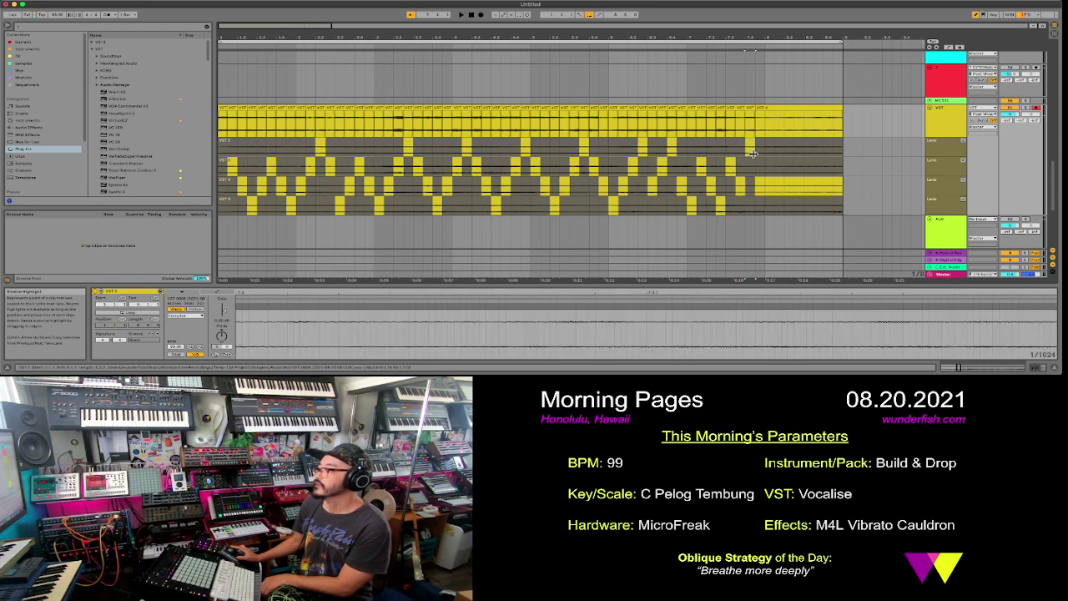
left_click(770, 206)
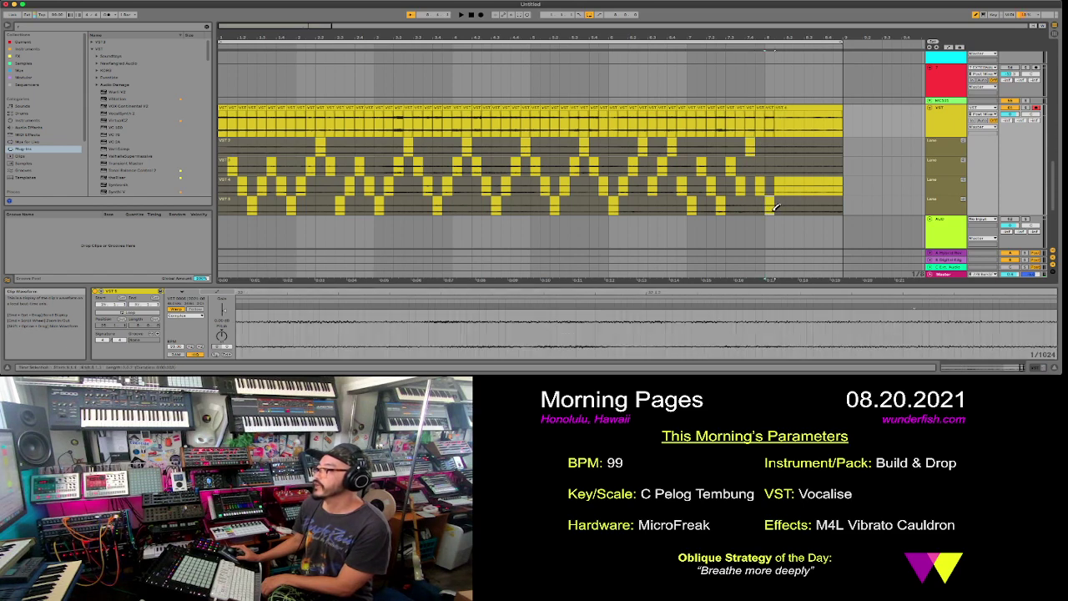
left_click(789, 165)
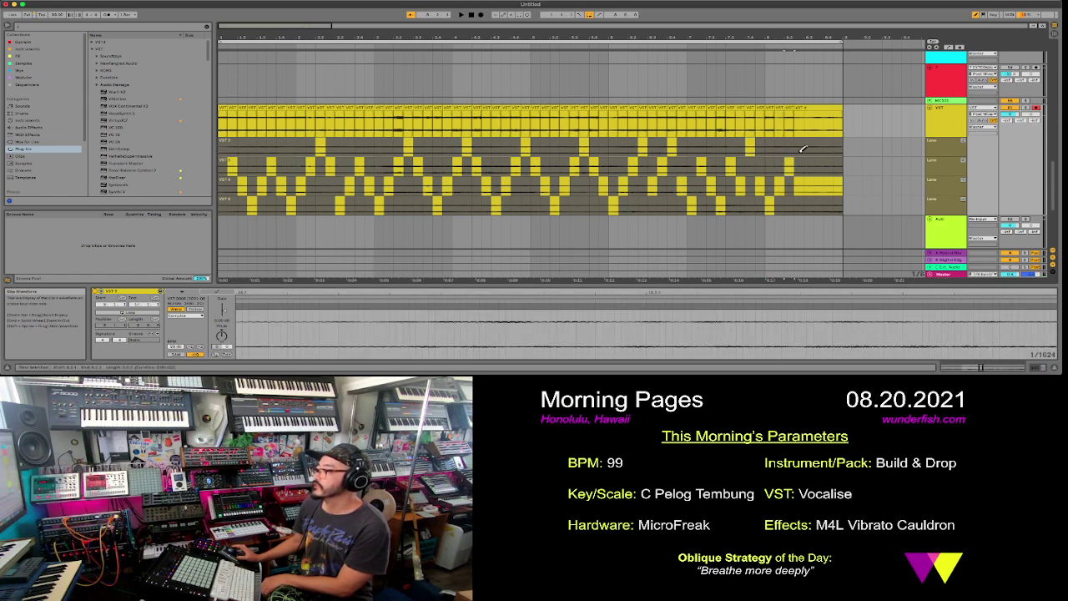
left_click(800, 147)
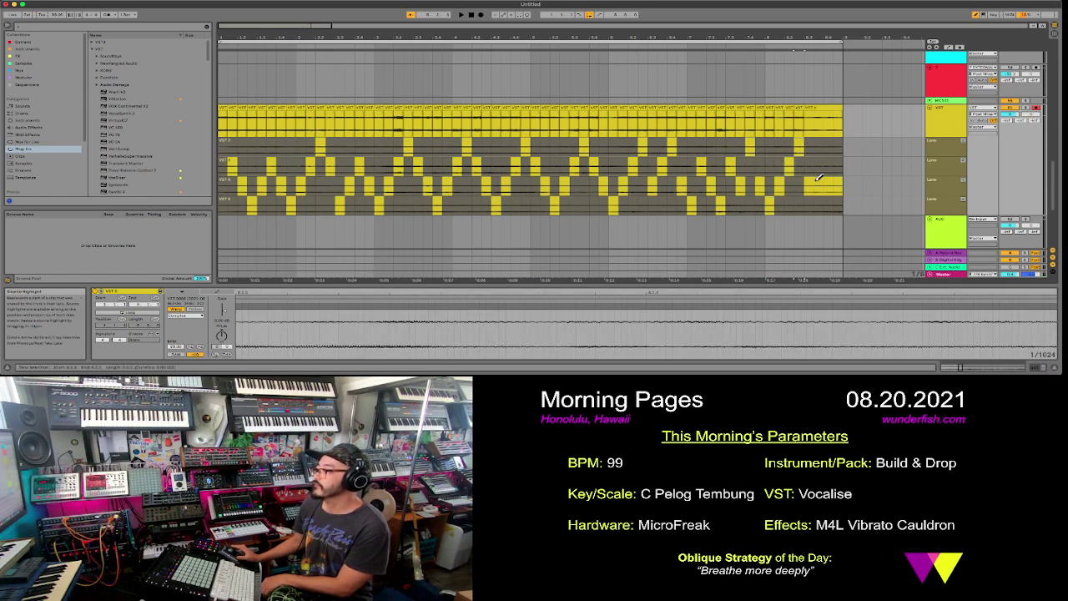
left_click(818, 203)
left_click(839, 165)
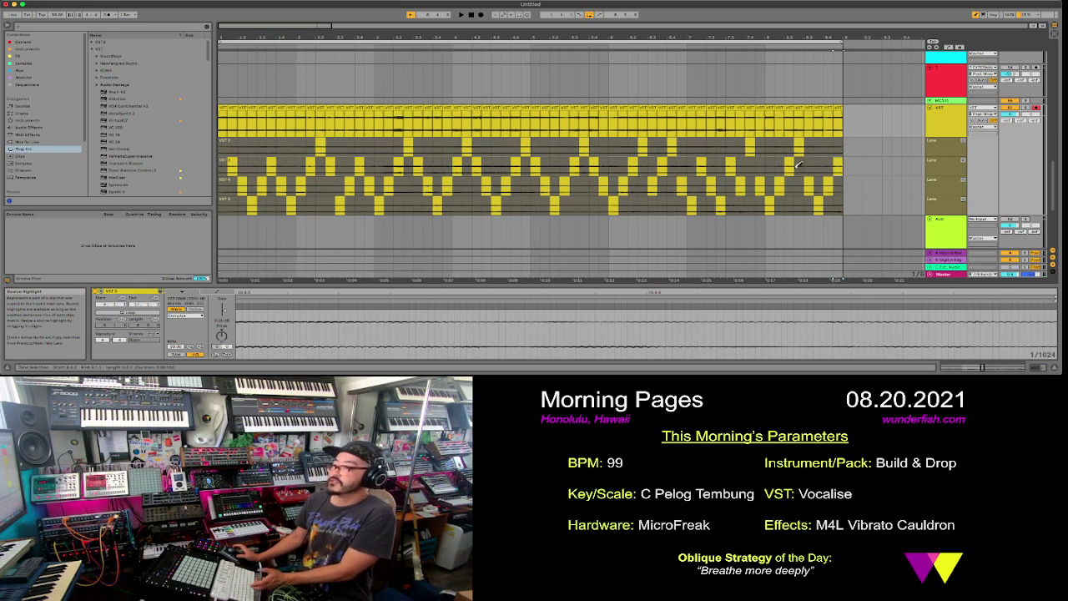
- Take the opening slice of bar 1 from the first take lane and play the comped VST track
left_click(227, 145)
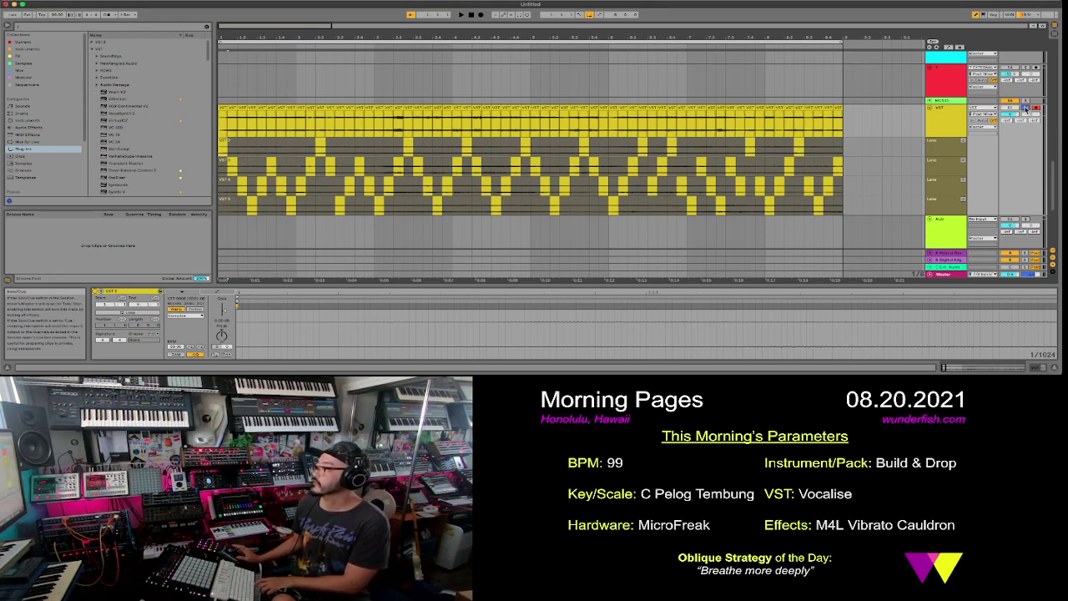
key("space")
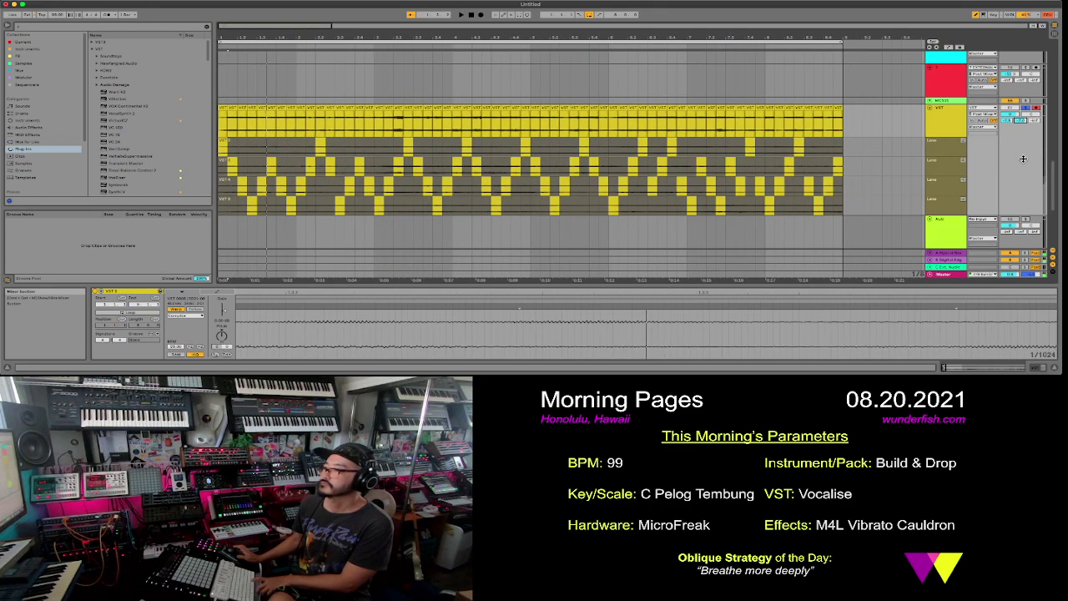
- Select all comped slices on the VST audio track's main lane and consolidate them into one clip
left_click(838, 121)
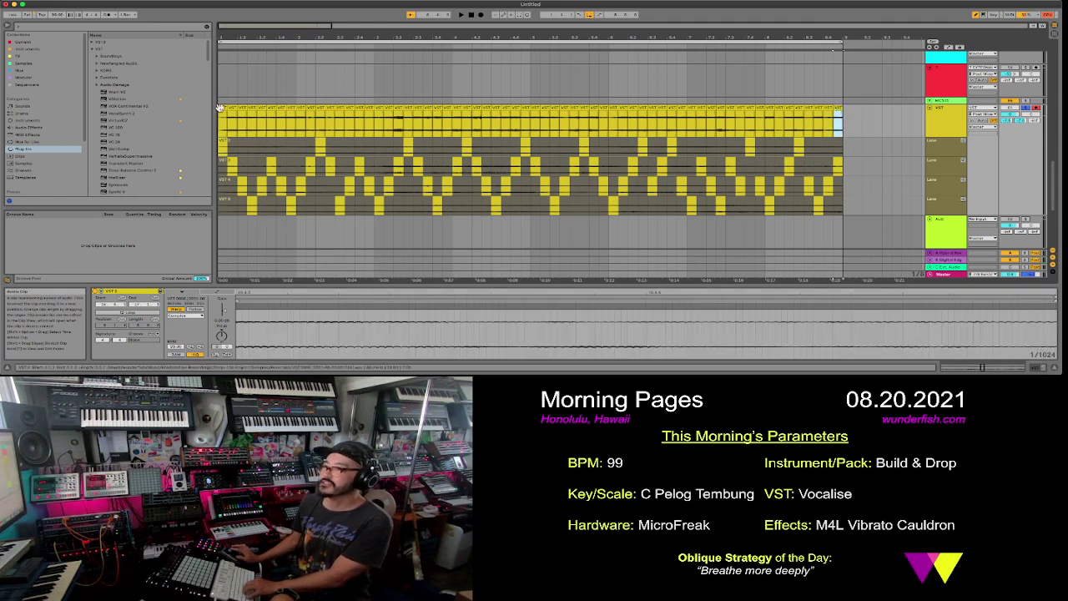
left_click(219, 107, "shift")
right_click(221, 109)
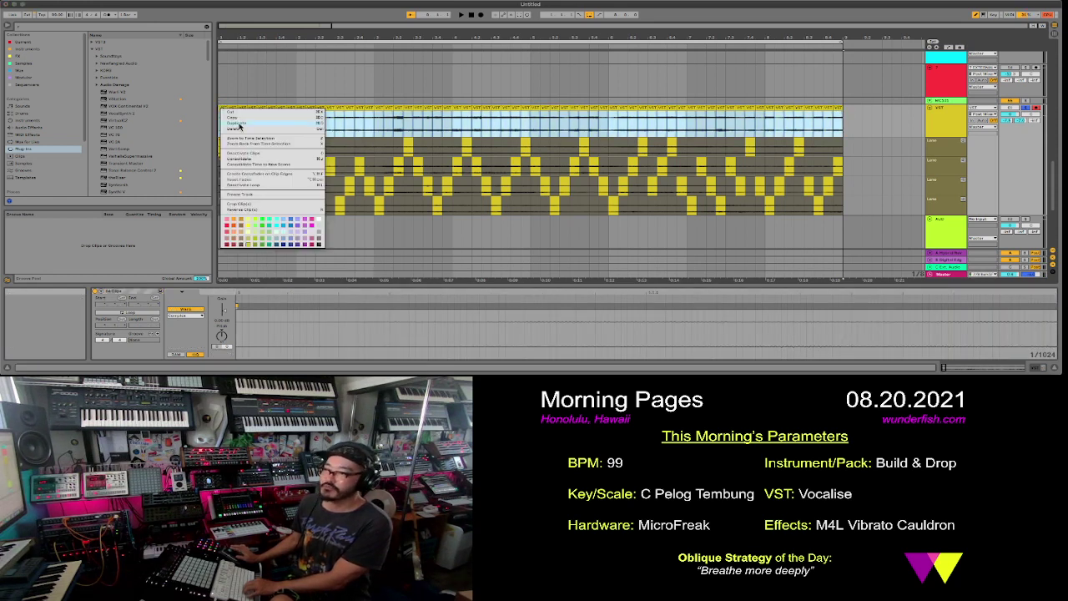
left_click(252, 159)
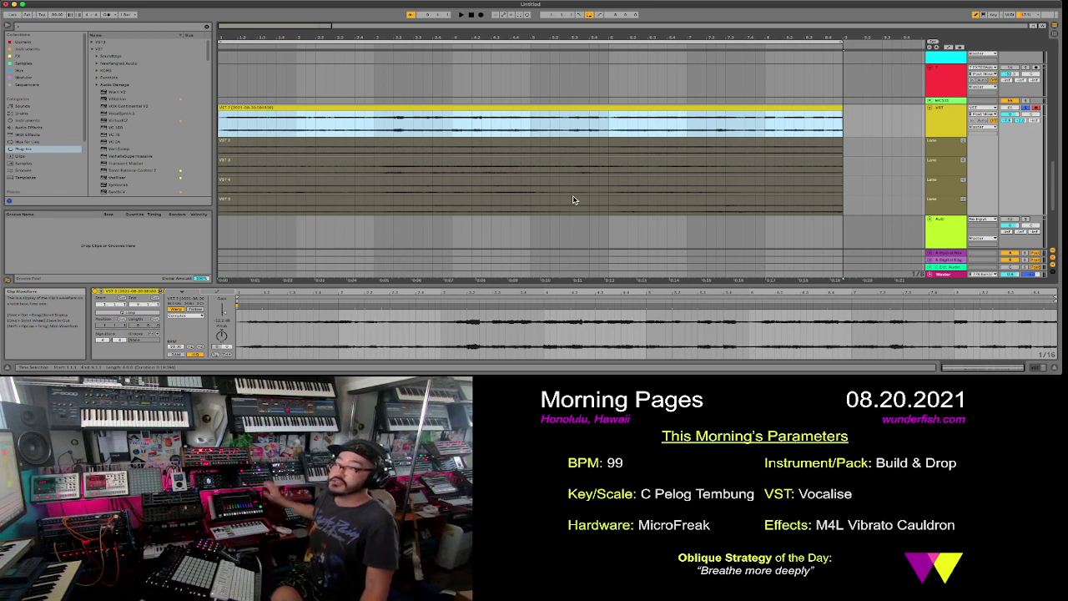
- Copy the consolidated VST clip from the arrangement into the first Session View slot of the red audio track
left_click(545, 107)
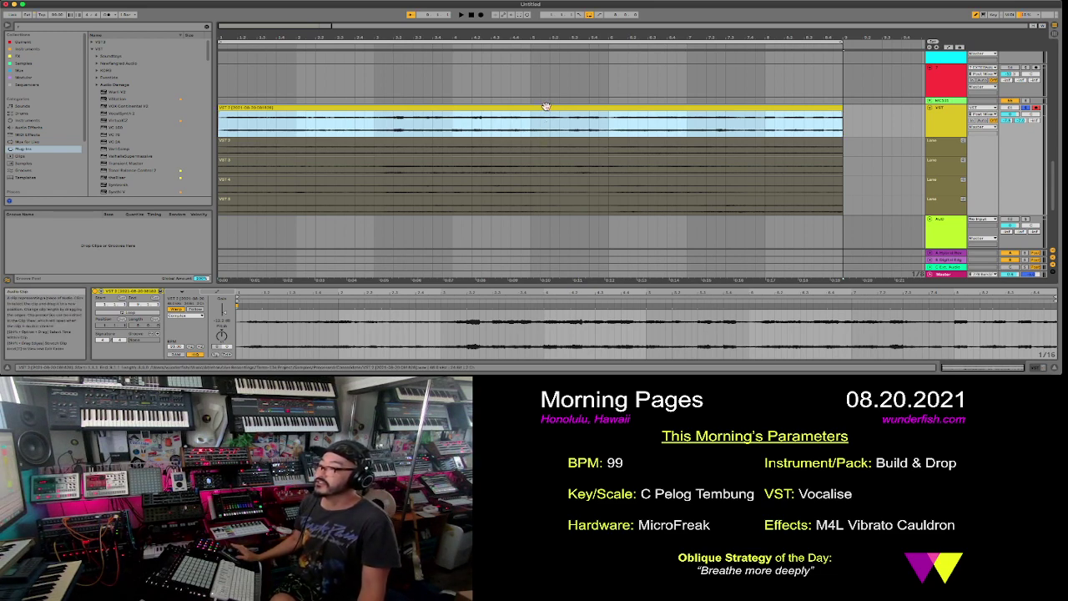
left_click_drag(550, 108, 839, 44)
key("Tab")
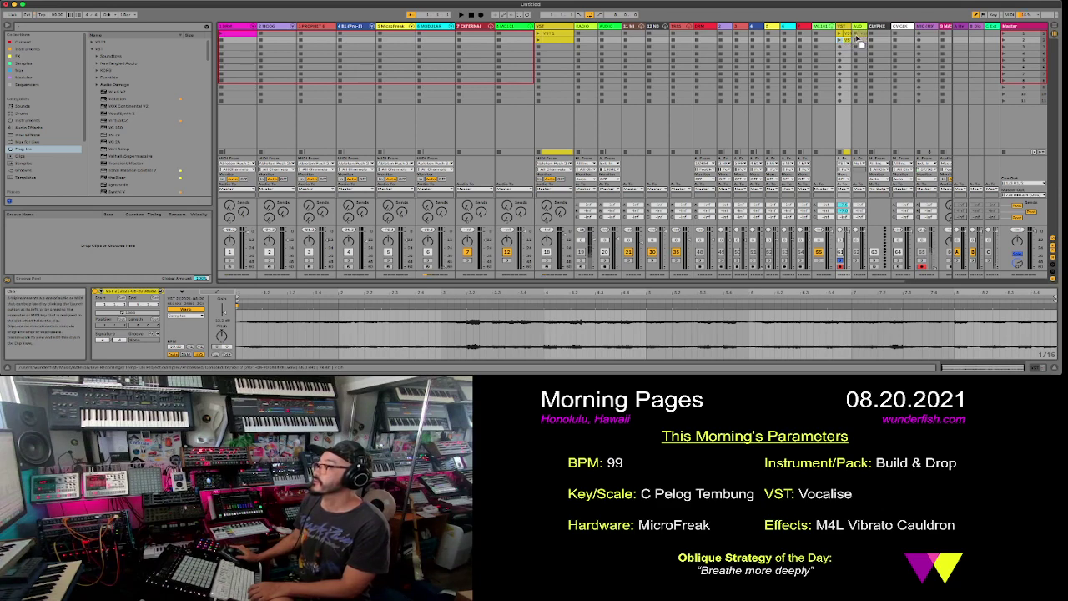
left_click(808, 39)
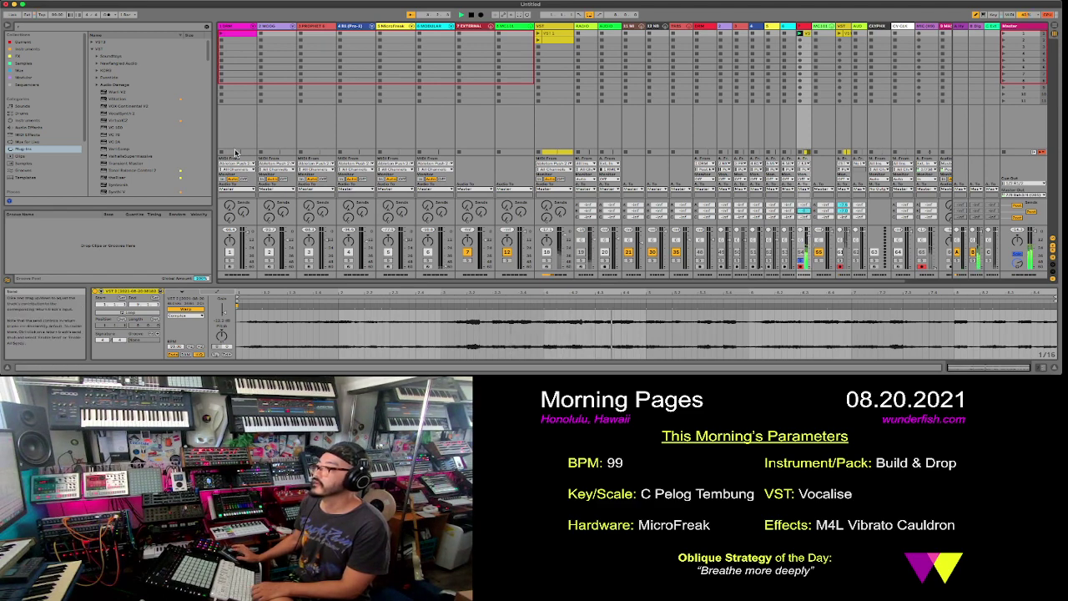
- Play the first track's drum clip with the VST audio take, and move that take to the red audio track's second slot
left_click(222, 35)
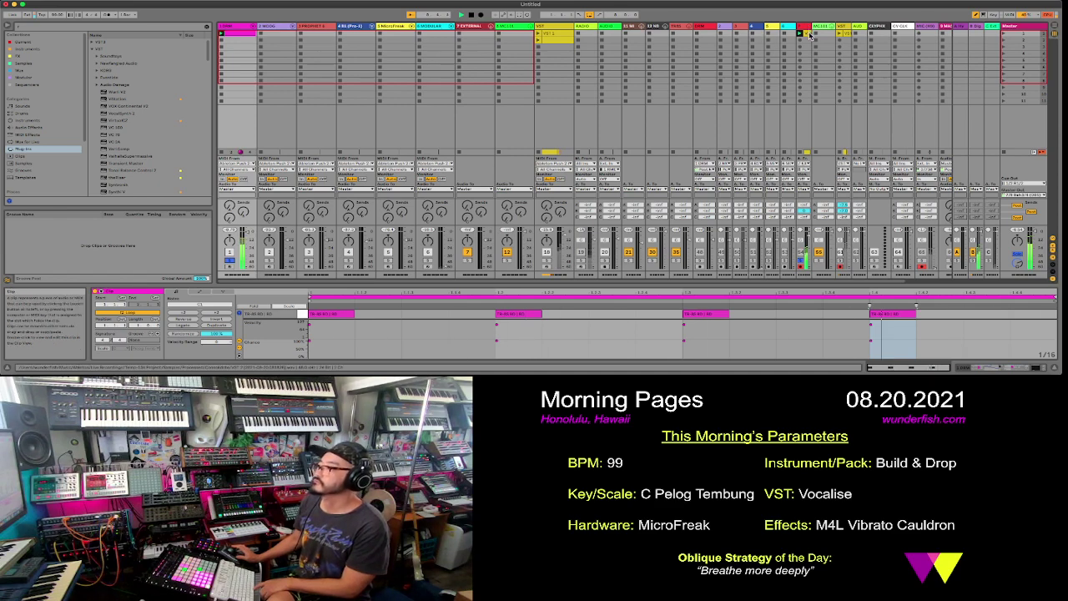
left_click(840, 35)
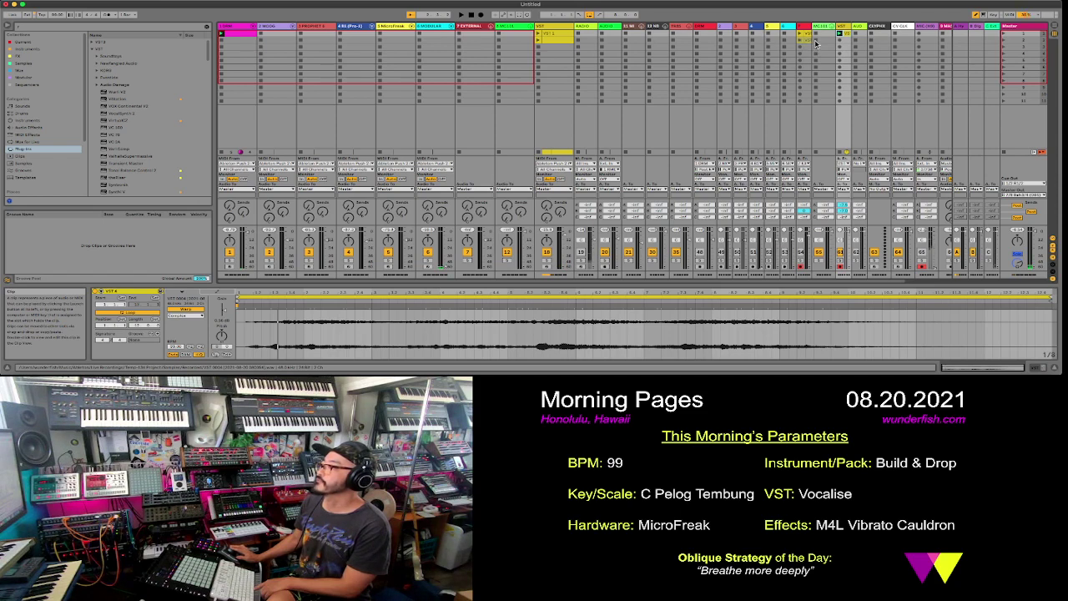
left_click(806, 40)
left_click(799, 39)
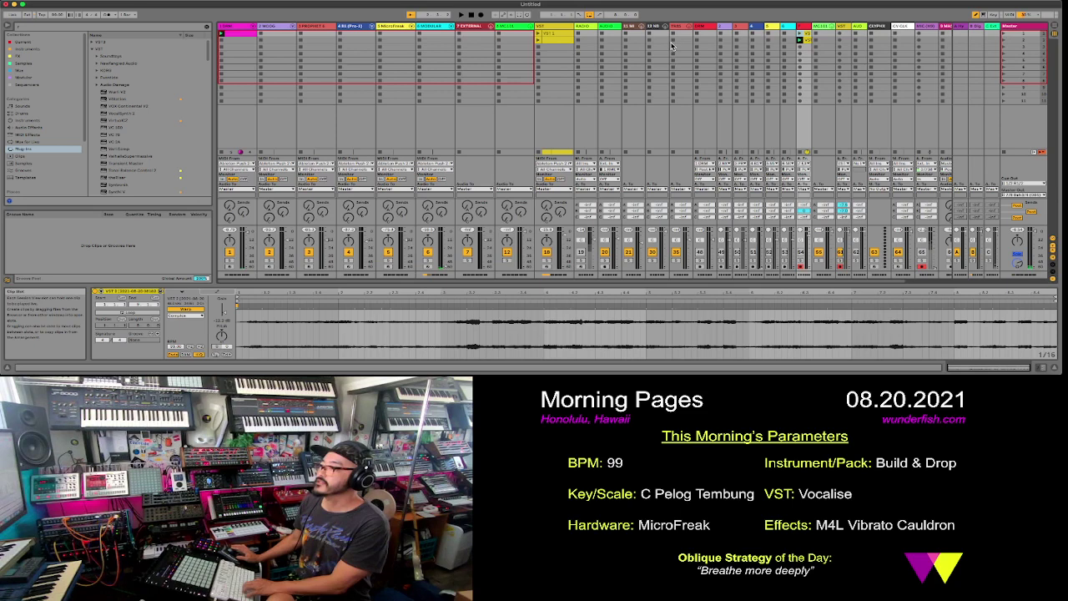
- Select the MicroFreak track and arm it for recording
left_click(408, 28)
left_click(389, 268)
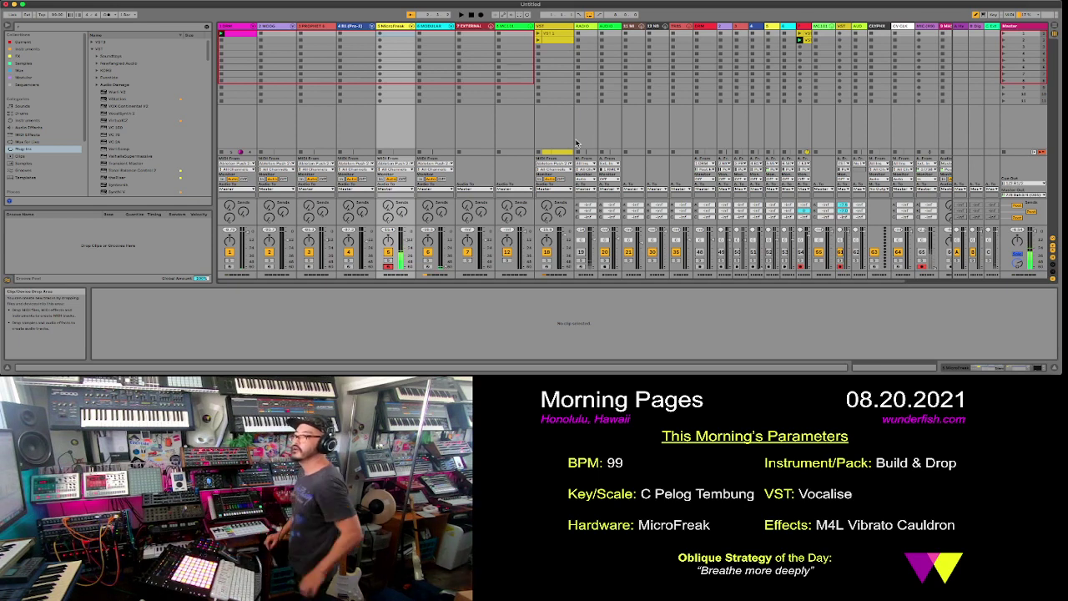
- Play the first clip on the red audio track and check the consolidated VST clip in the arrangement
left_click(801, 37)
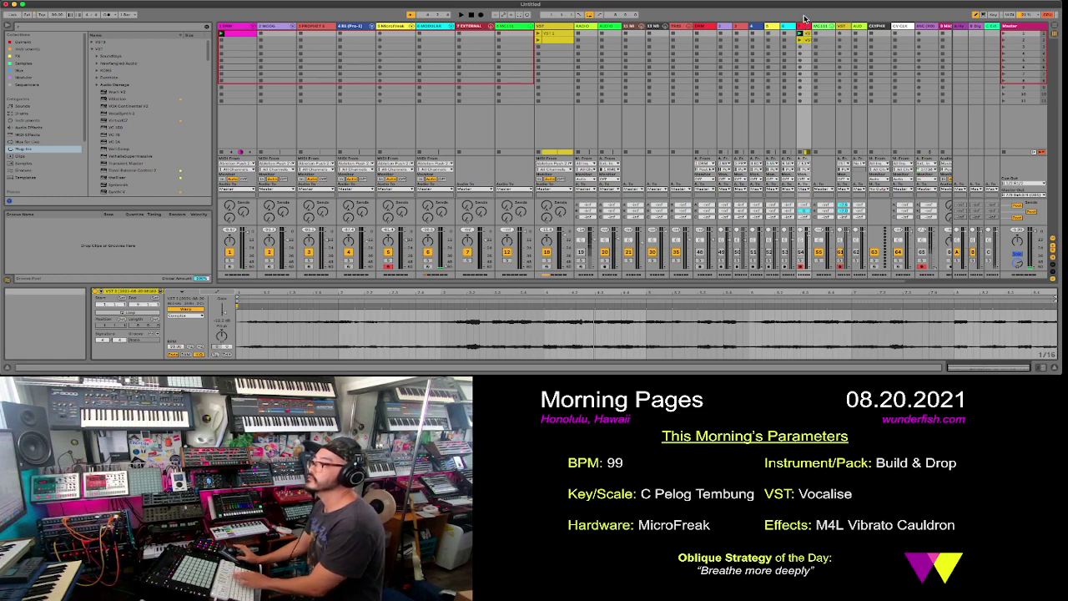
key("Tab")
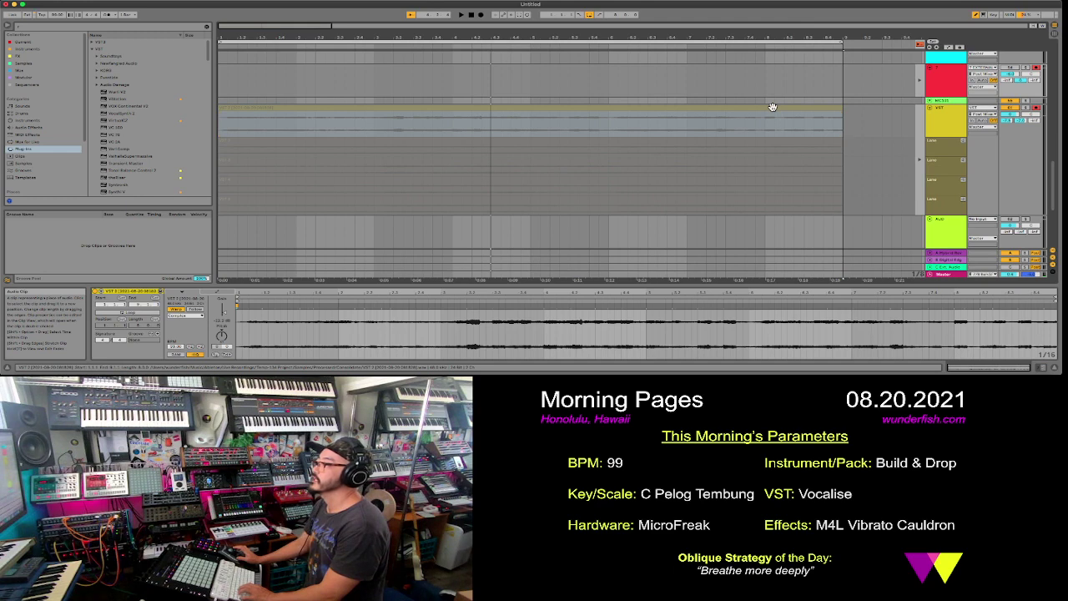
key("Tab")
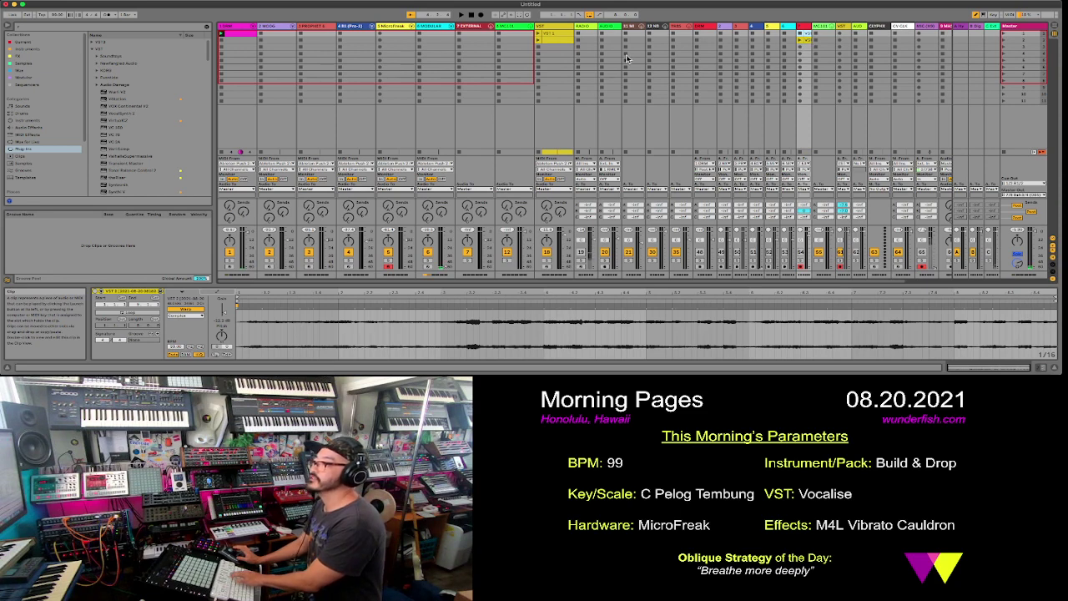
- Launch the VST MIDI track's second clip and copy it into the second slot of the MicroFreak track
left_click(538, 36)
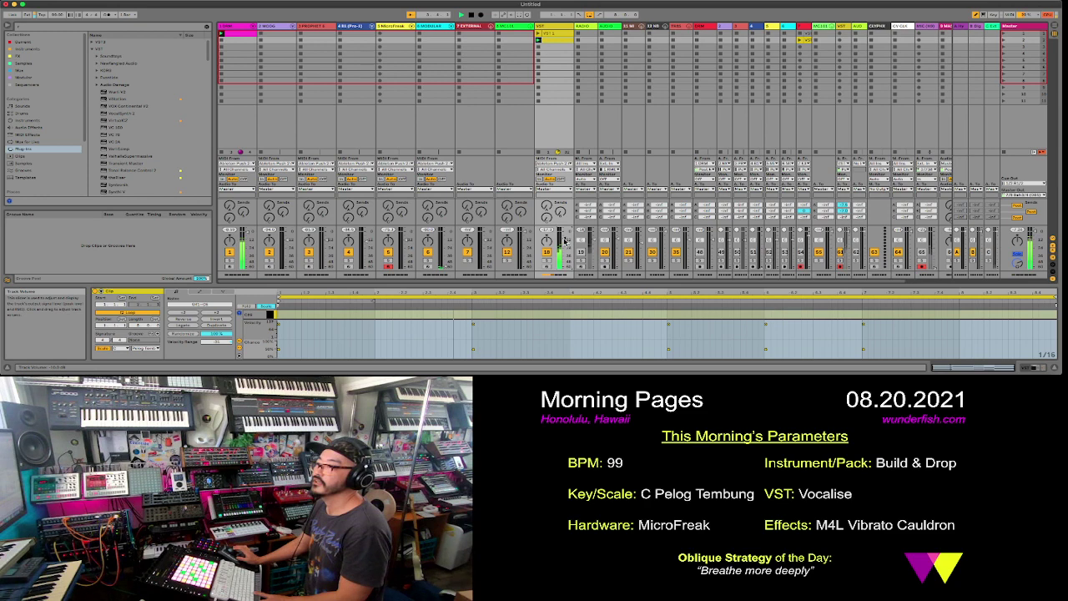
left_click(390, 31)
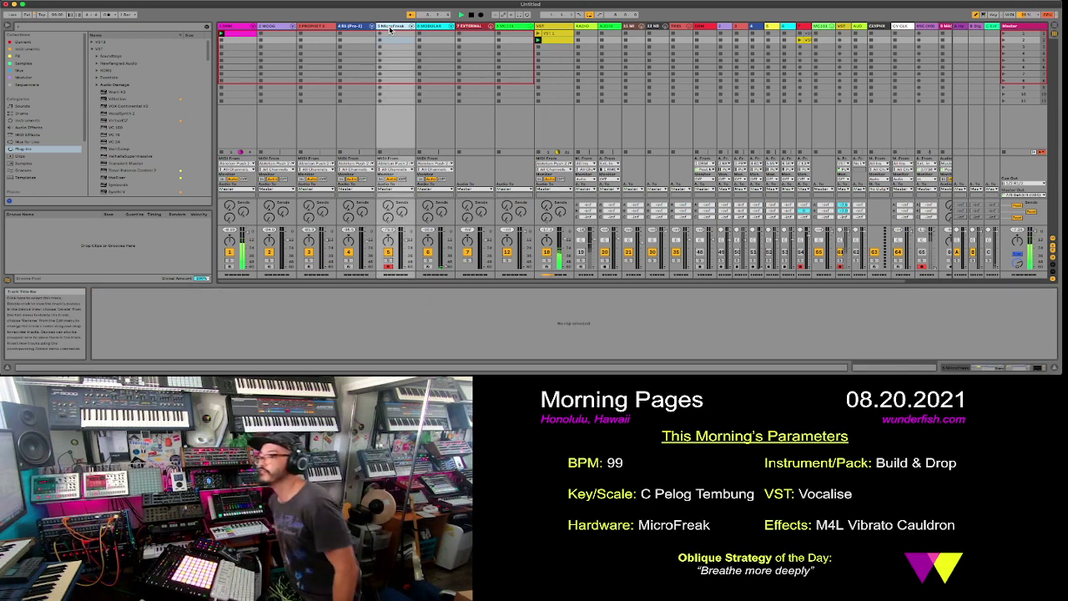
left_click(559, 45)
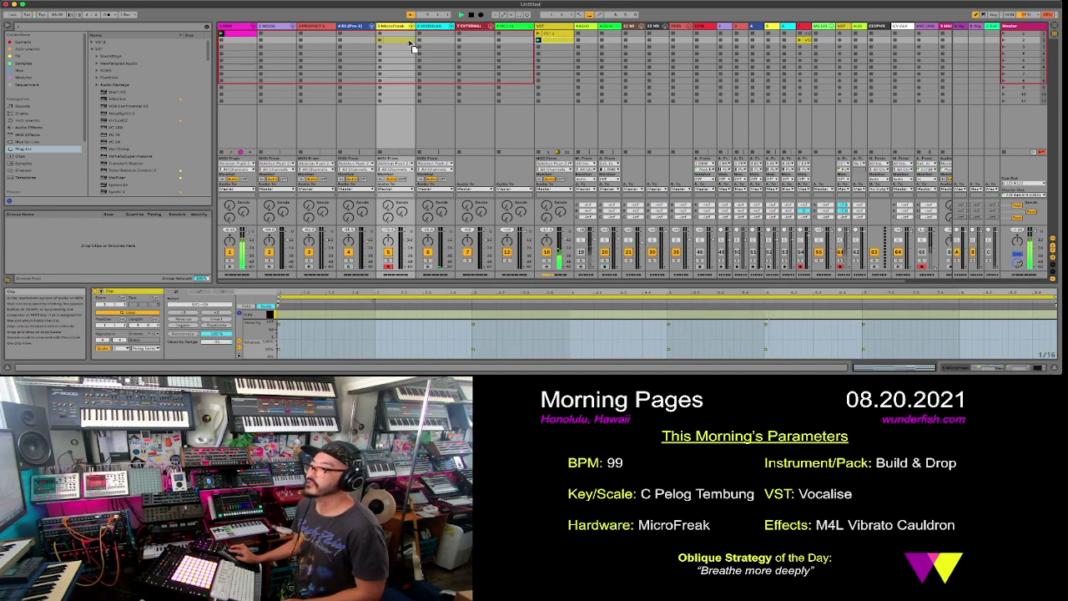
left_click(409, 40)
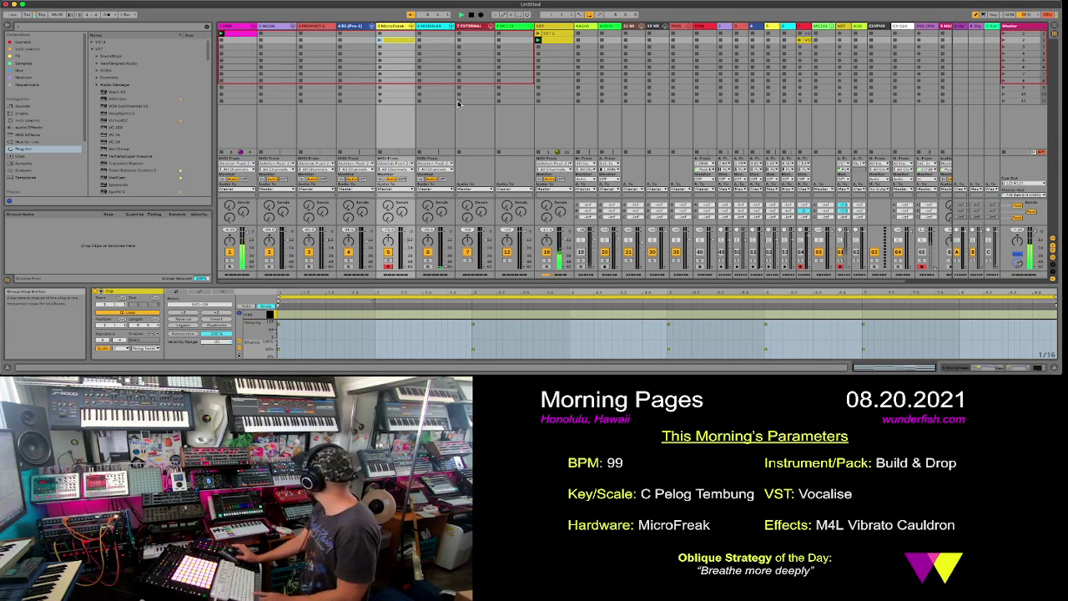
- Play the MicroFreak clip and set the chance of all its notes to 100%
left_click_drag(461, 285, 464, 197)
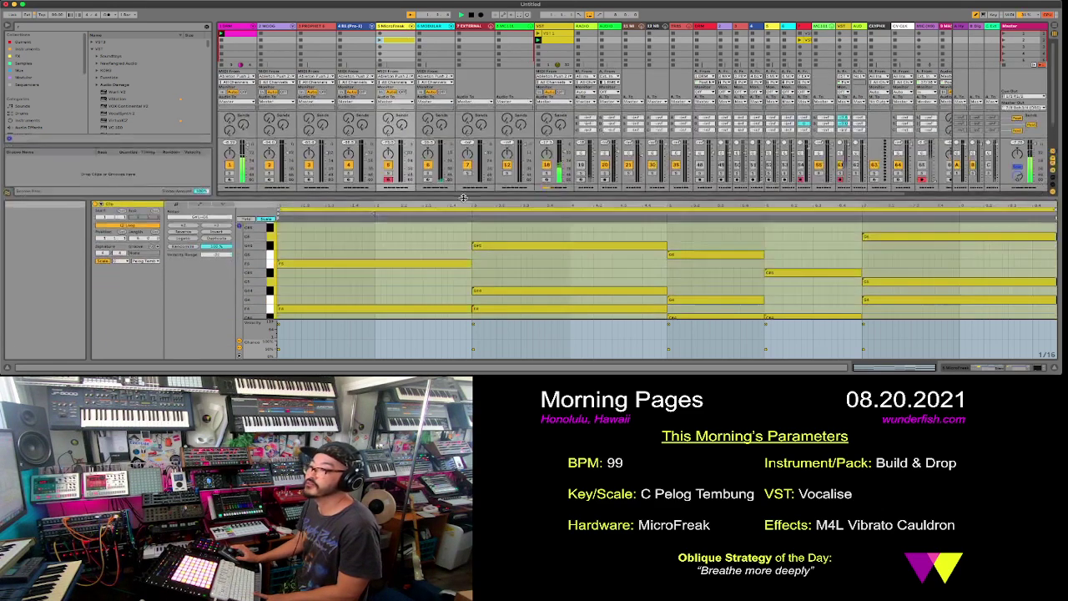
left_click(380, 41)
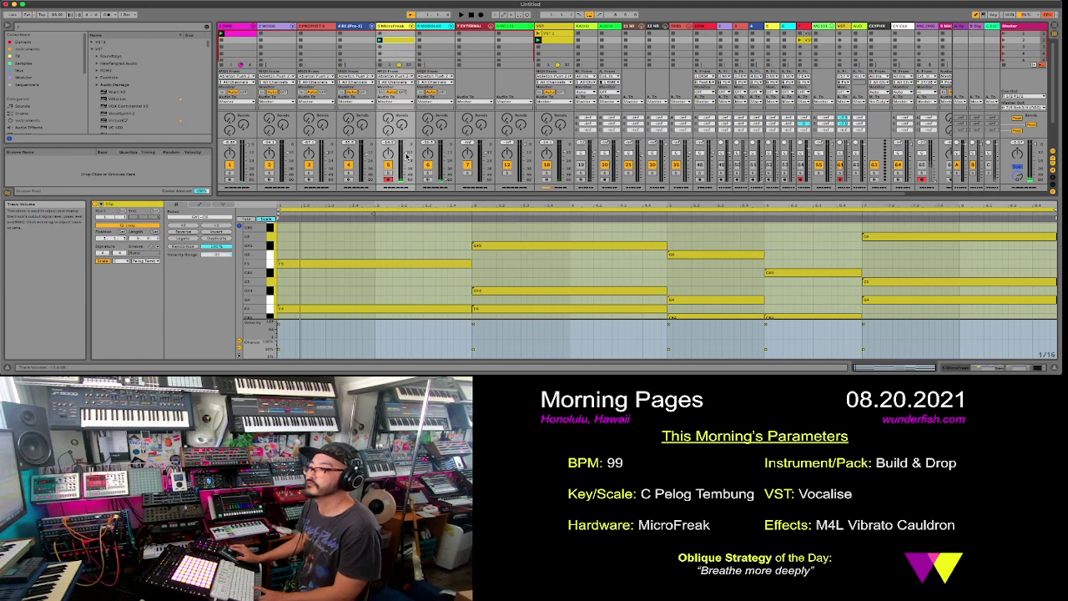
left_click(281, 352)
left_click(332, 287)
key("super+a")
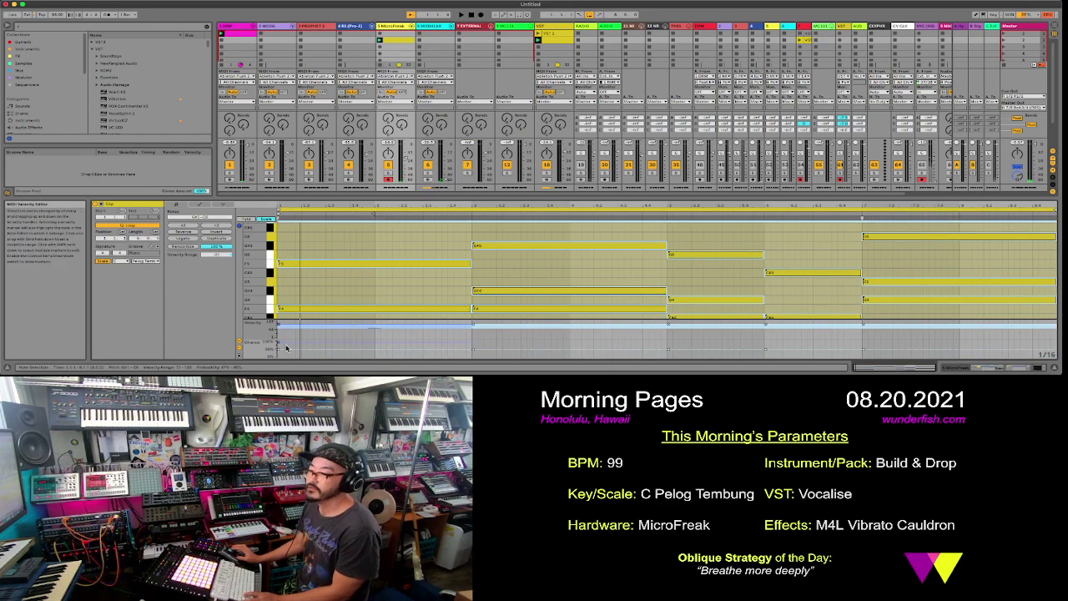
left_click_drag(278, 347, 278, 341)
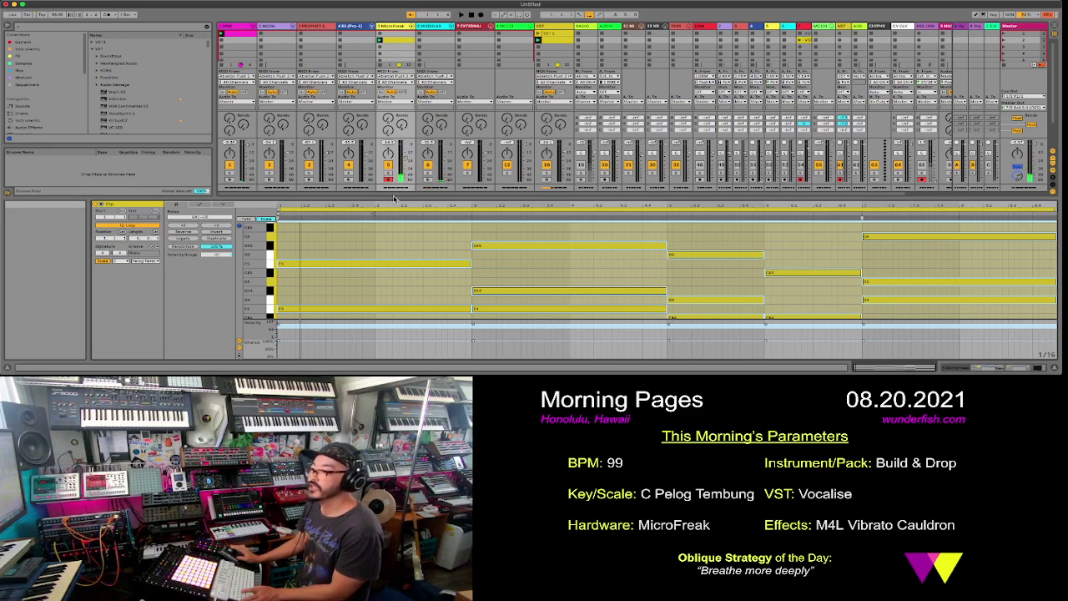
left_click_drag(393, 197, 390, 248)
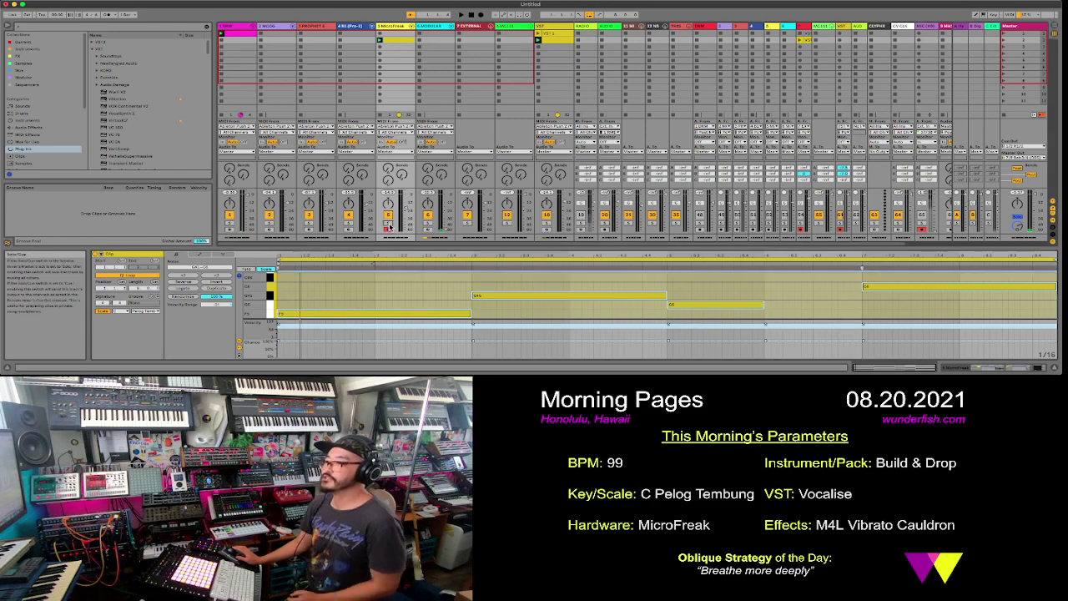
- Replay the MicroFreak clip, select all its notes, and solo the VST track alongside it
left_click(380, 41)
left_click_drag(462, 244, 468, 197)
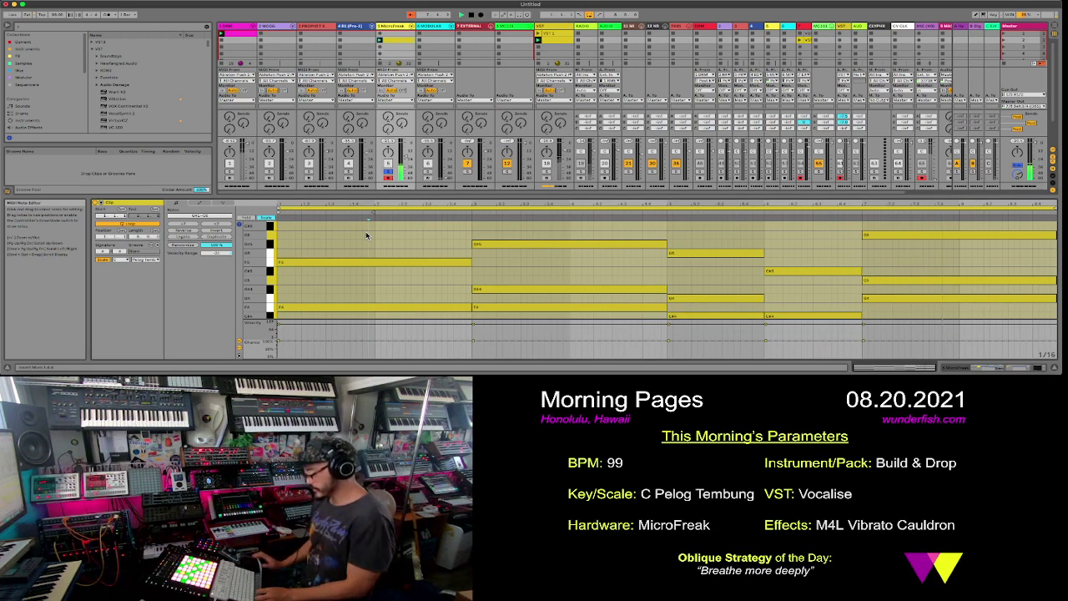
key("ctrl+z")
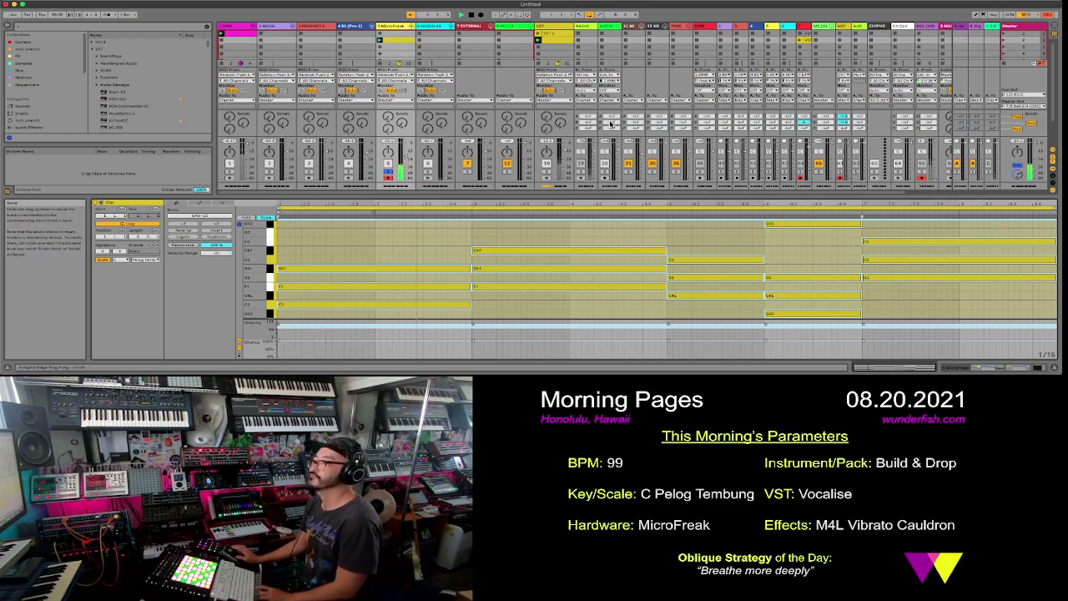
left_click(548, 173)
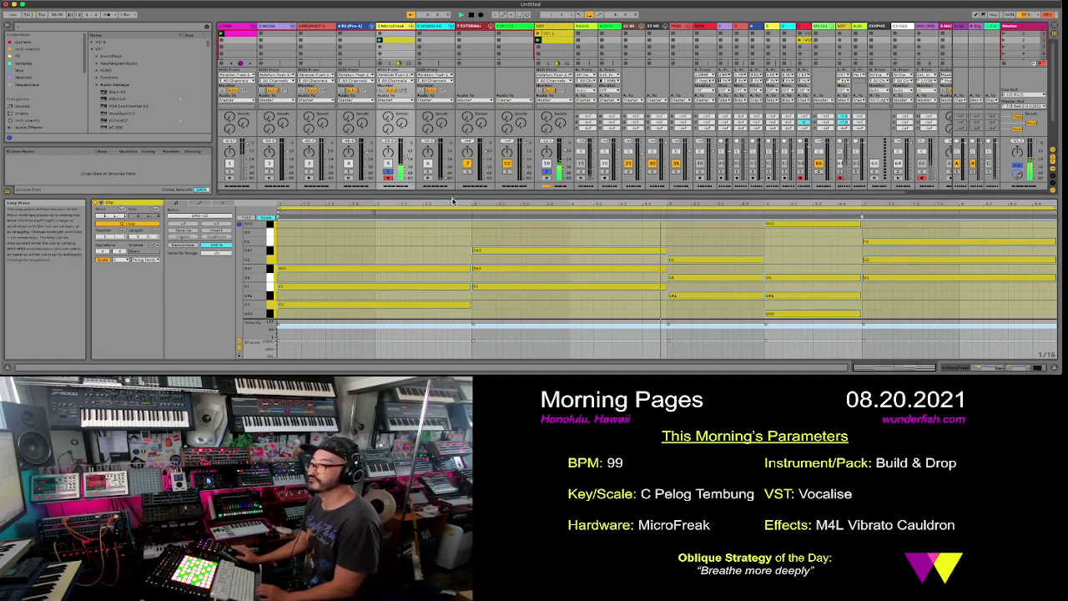
- Examine the chord notes across the MicroFreak clip's full pitch range
left_click_drag(451, 197, 684, 47)
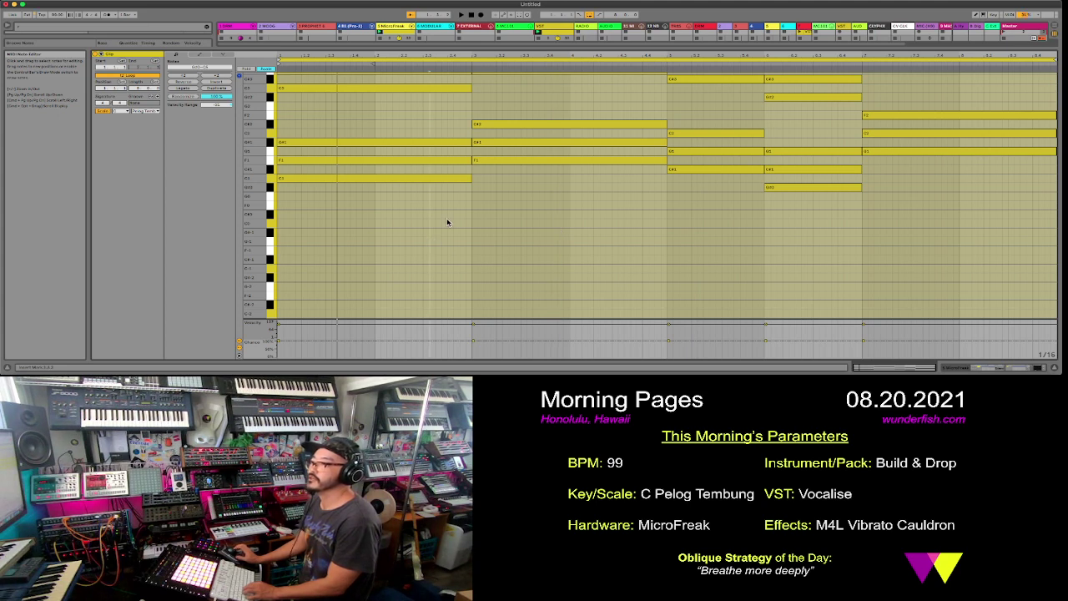
left_click_drag(431, 185, 410, 69)
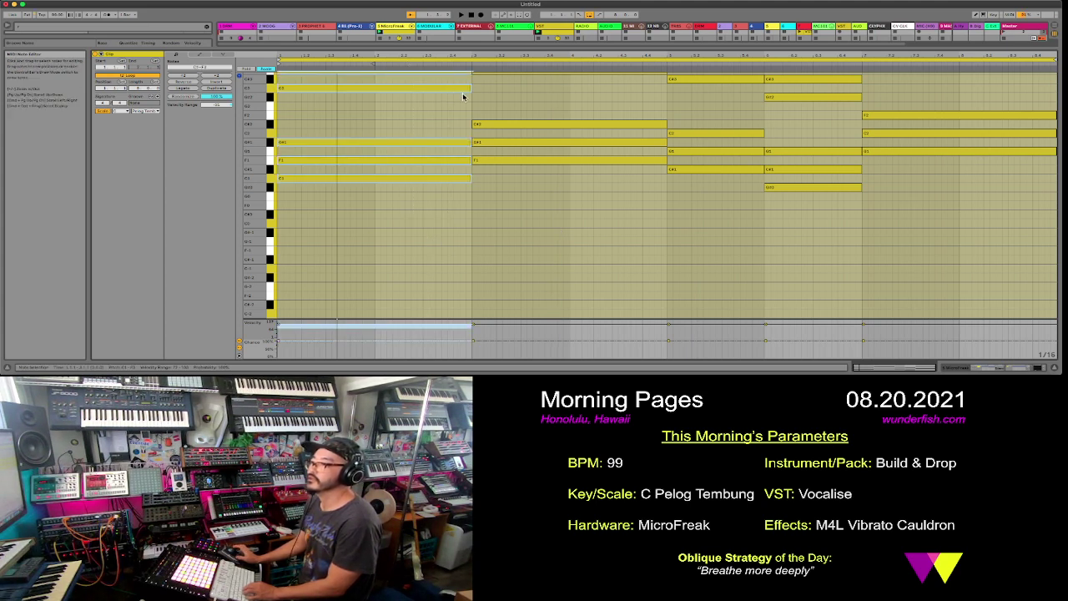
left_click(565, 255)
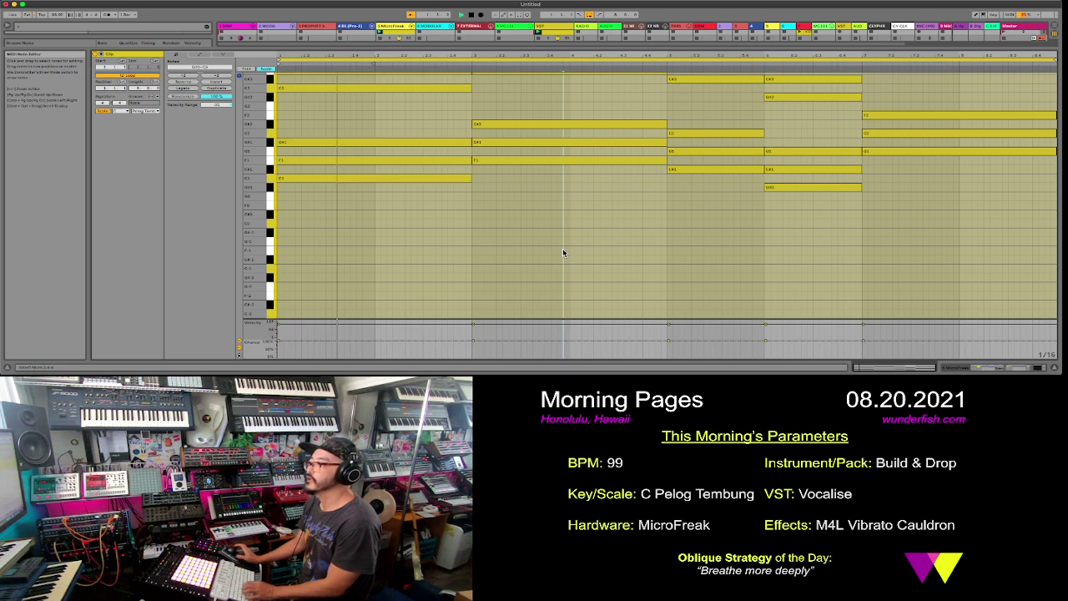
left_click_drag(584, 59, 595, 175)
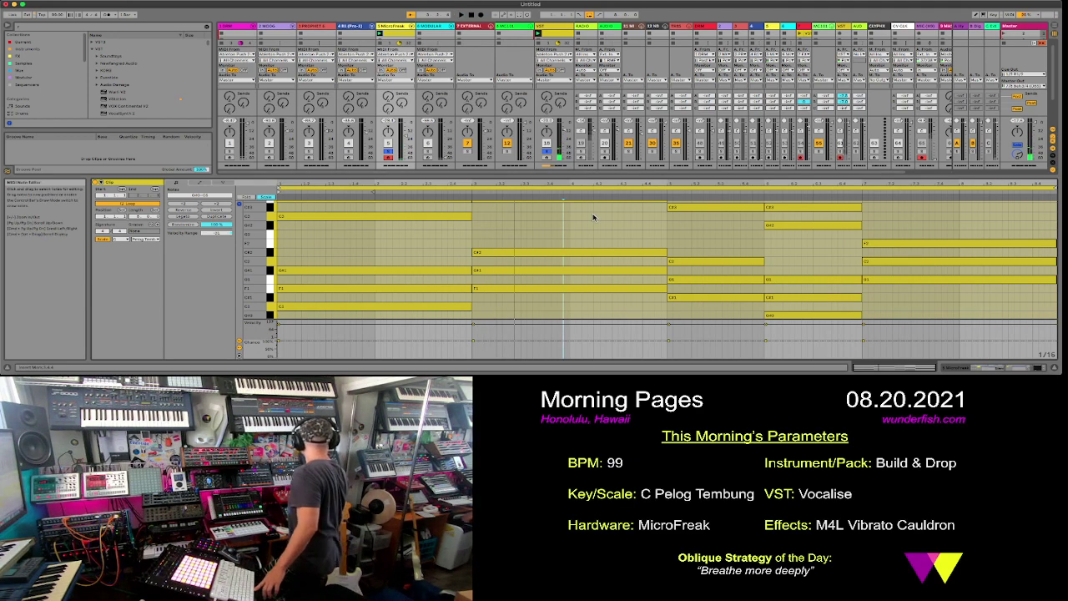
left_click(561, 252)
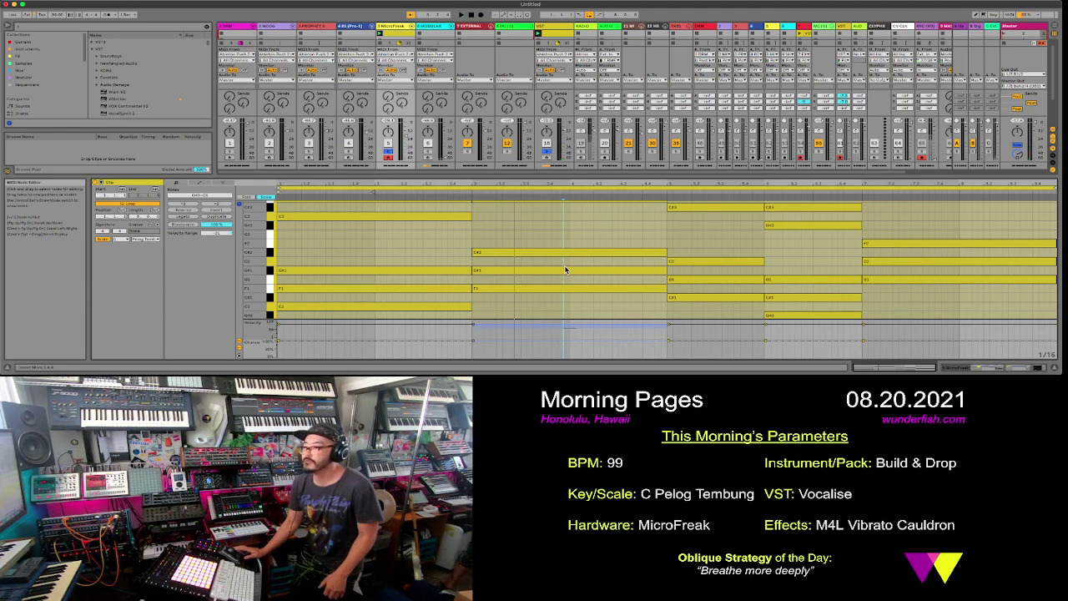
left_click(453, 231)
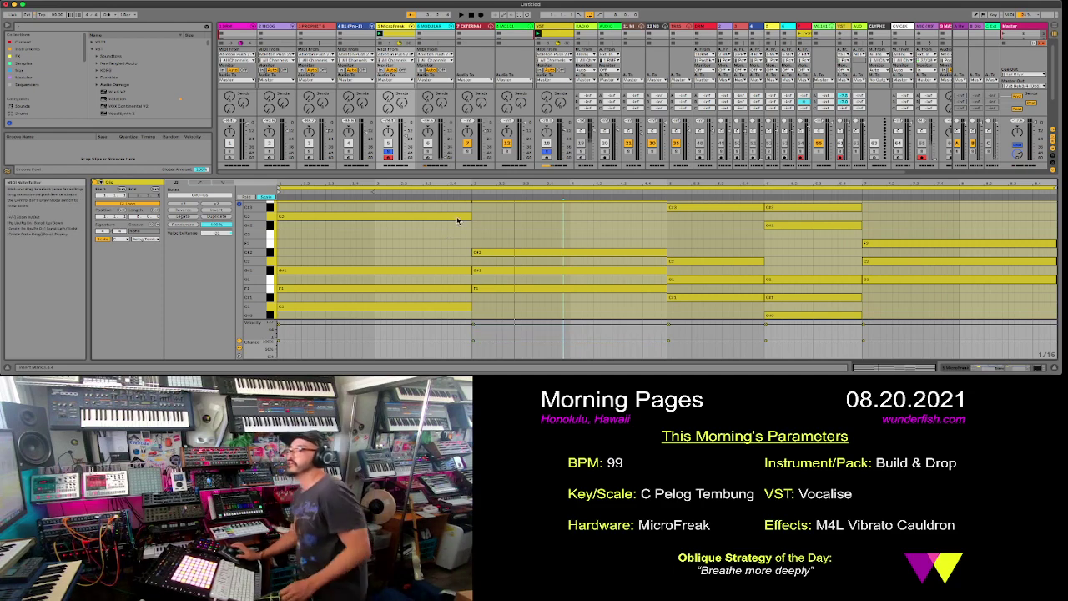
- Shorten the first chord's notes slightly so they end just before the second chord, and play the clip
left_click_drag(484, 175, 468, 146)
left_click_drag(458, 306, 440, 176)
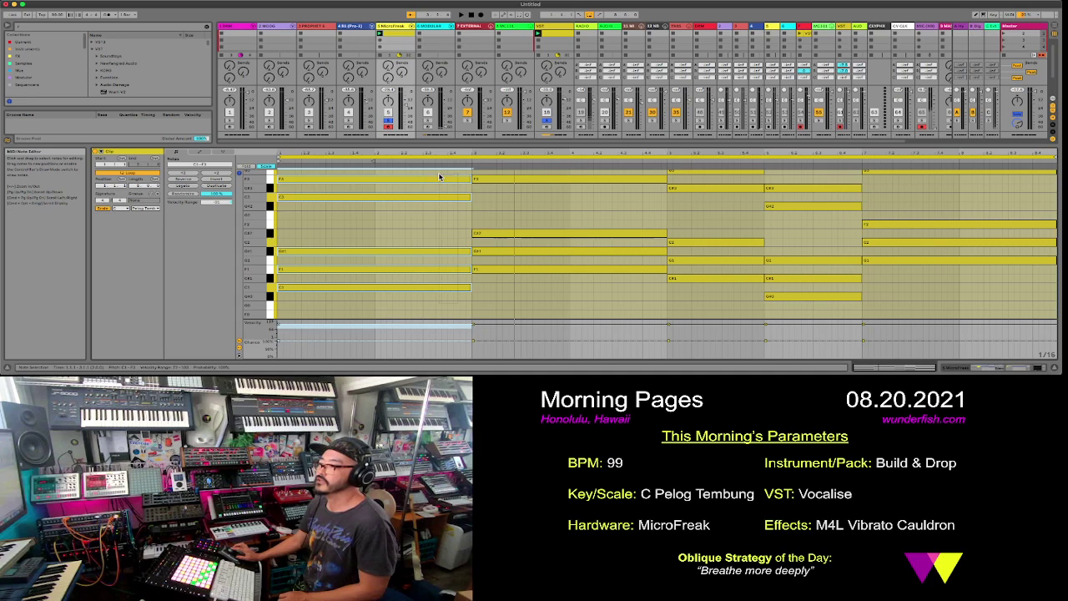
left_click(466, 182)
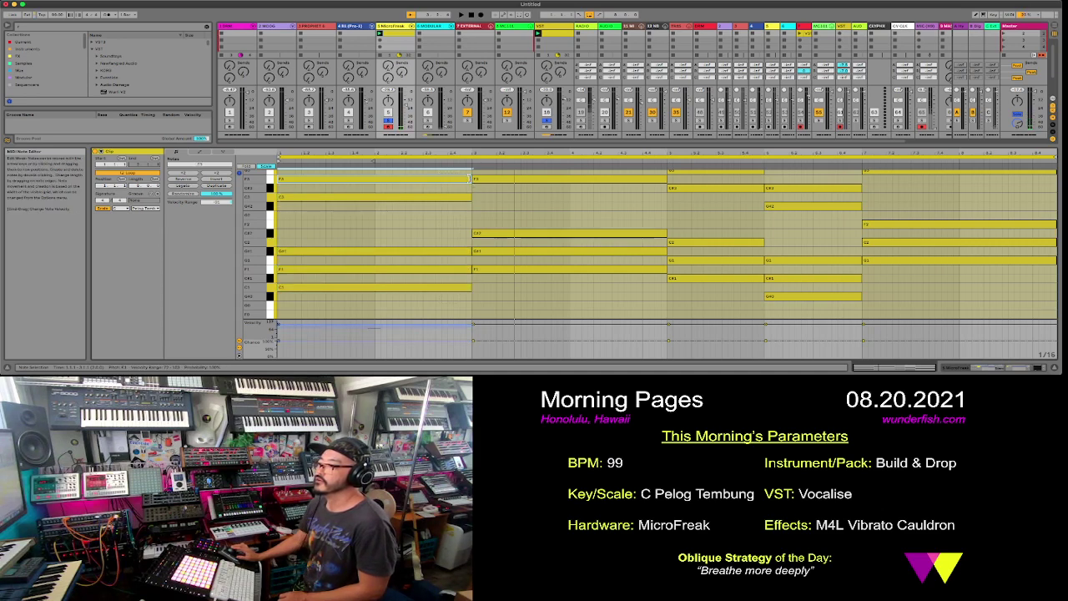
left_click_drag(457, 173, 466, 289)
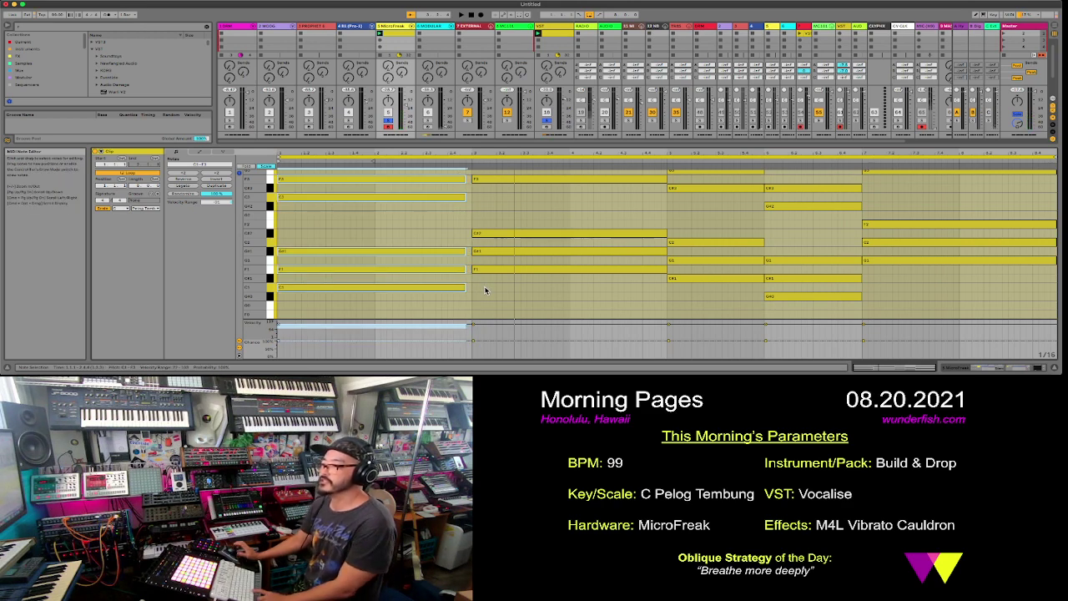
key("space")
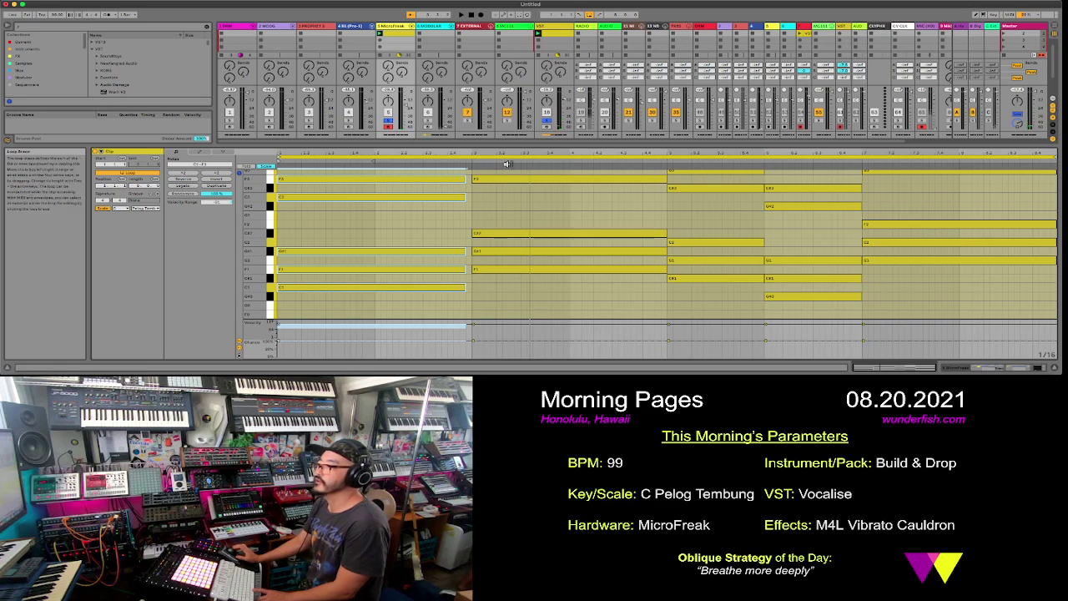
- Crop the MicroFreak clip to its first two bars, with the first chord's notes filling the whole loop
left_click_drag(1055, 157, 471, 199)
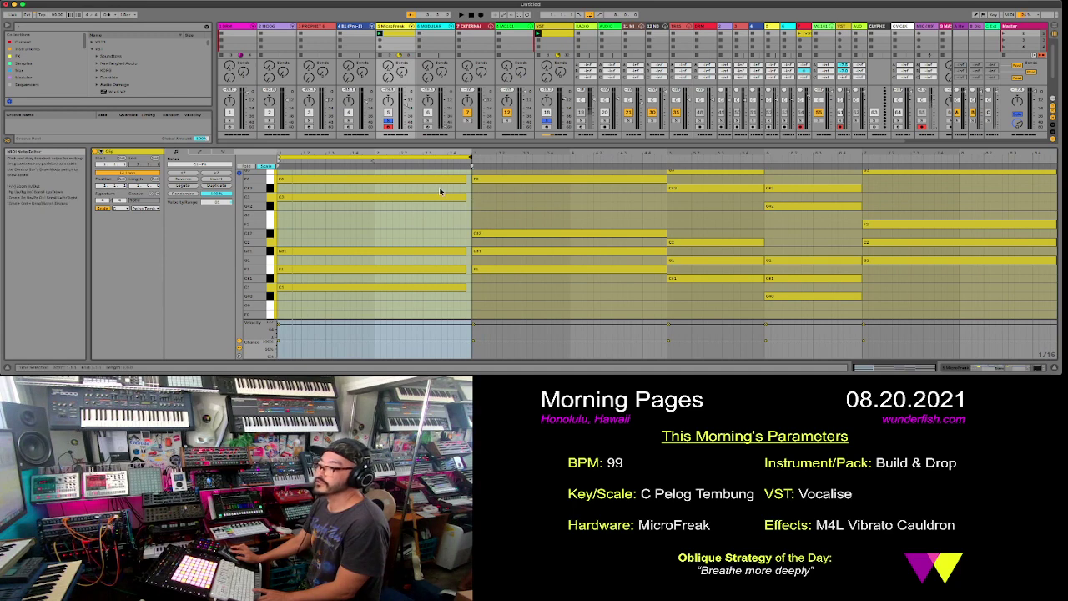
left_click_drag(431, 310, 408, 180)
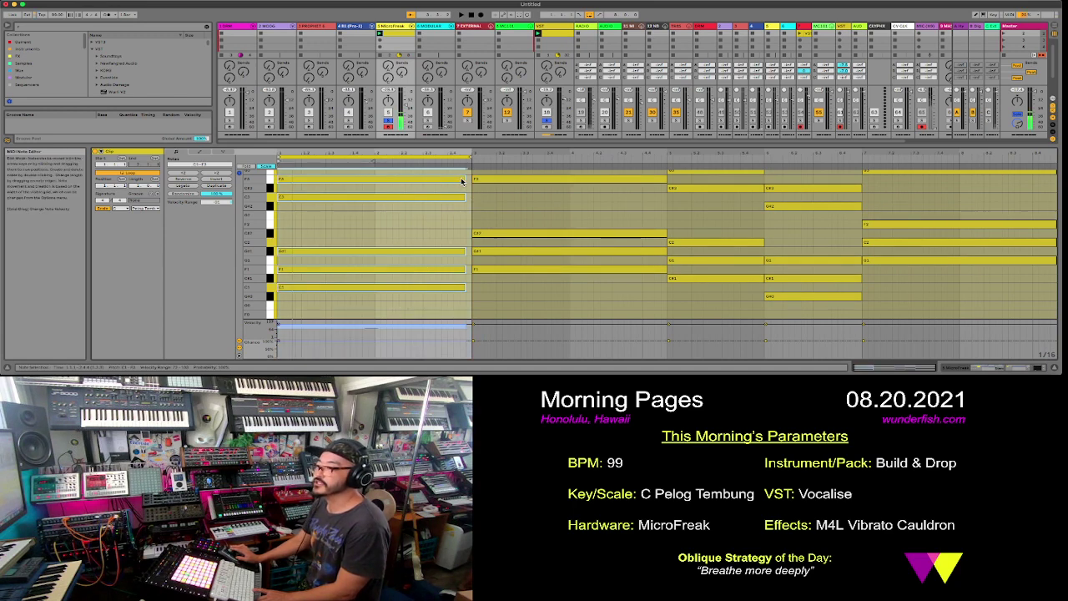
left_click_drag(464, 197, 471, 197)
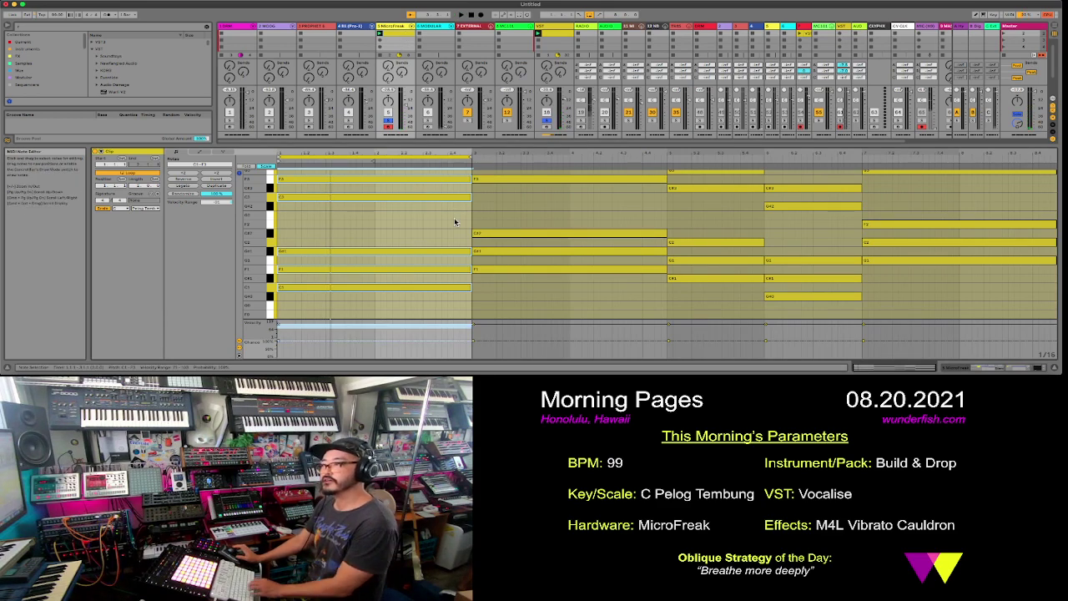
right_click(398, 35)
left_click(429, 106)
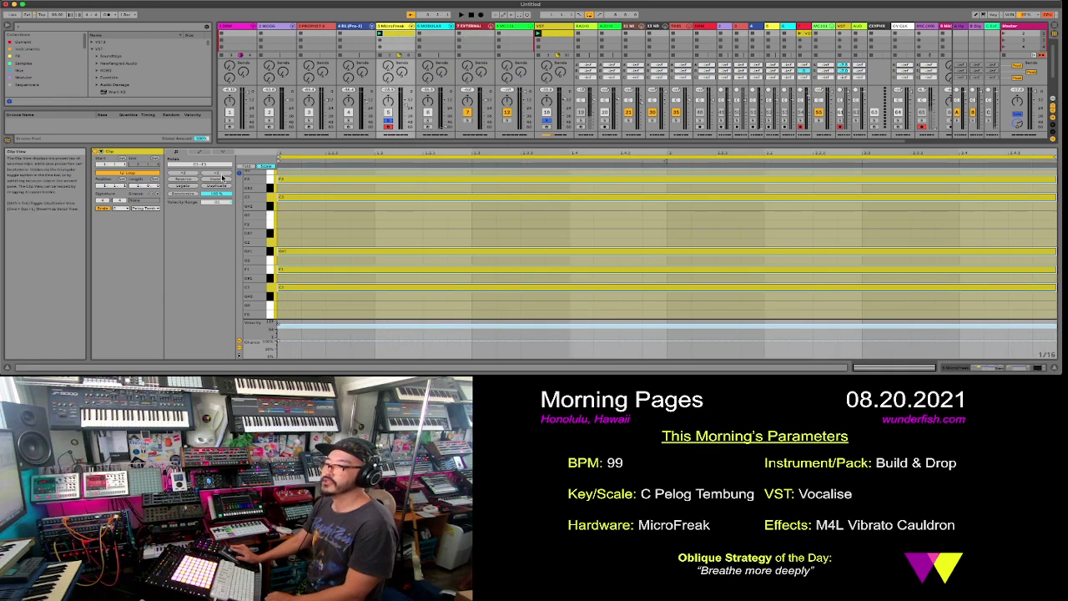
- Lengthen the remaining chord notes to 16 bars and extend the MicroFreak clip's loop to match
left_click(222, 175)
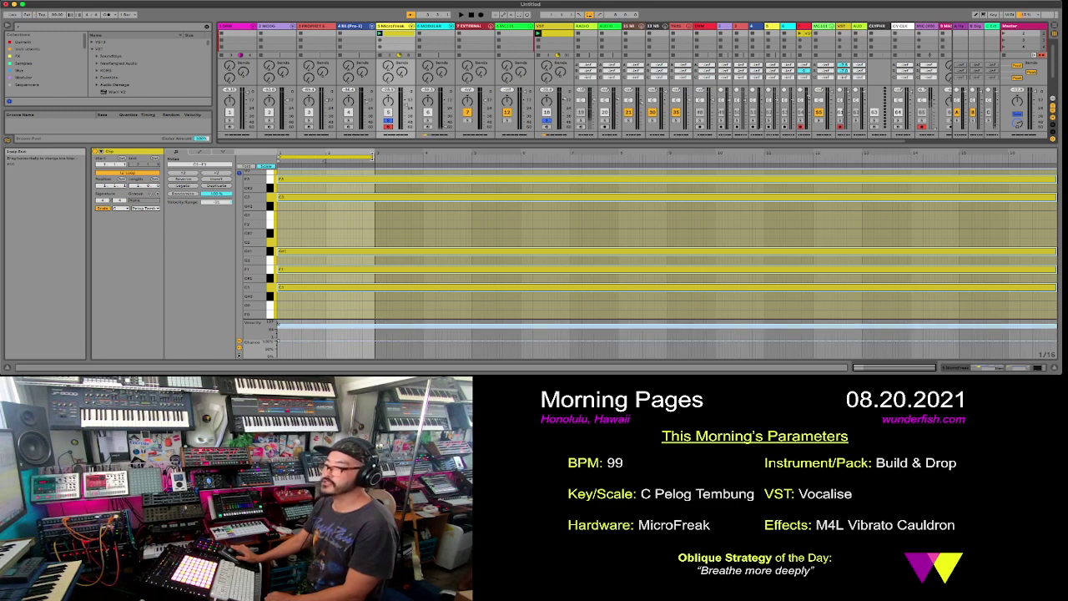
left_click_drag(375, 156, 672, 156)
left_click_drag(766, 176, 956, 213)
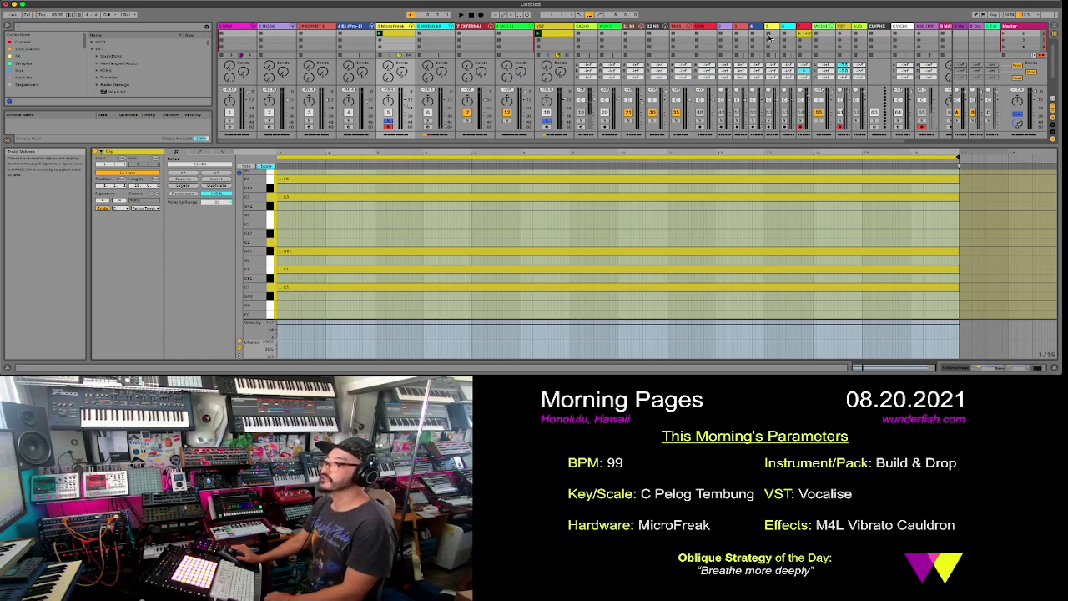
- Record the held MicroFreak chord into a slot of the armed yellow audio track and raise the recorded clip's gain
left_click(769, 127)
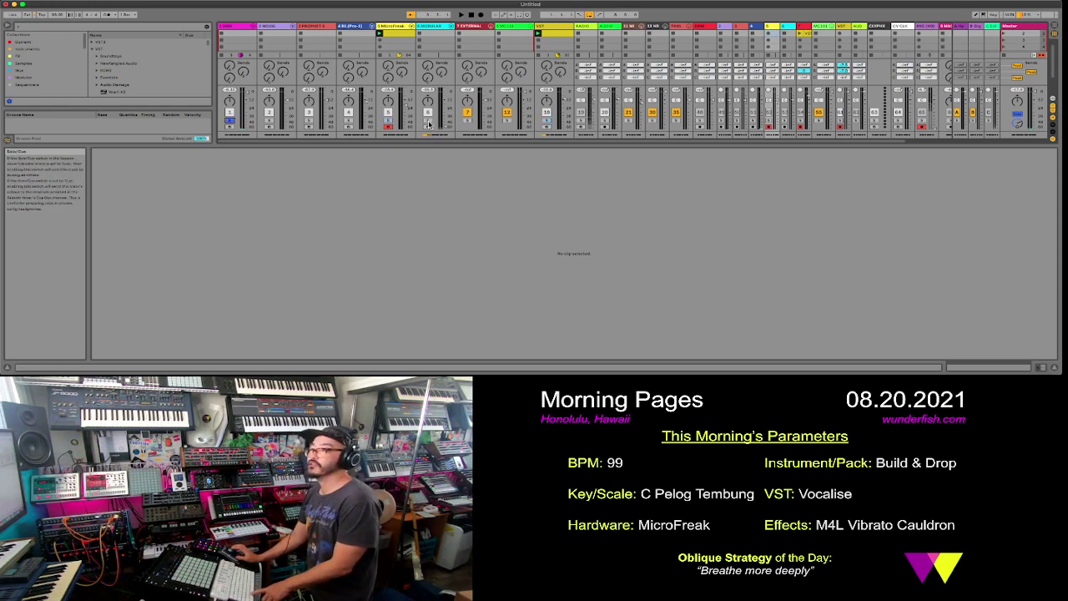
left_click(389, 121)
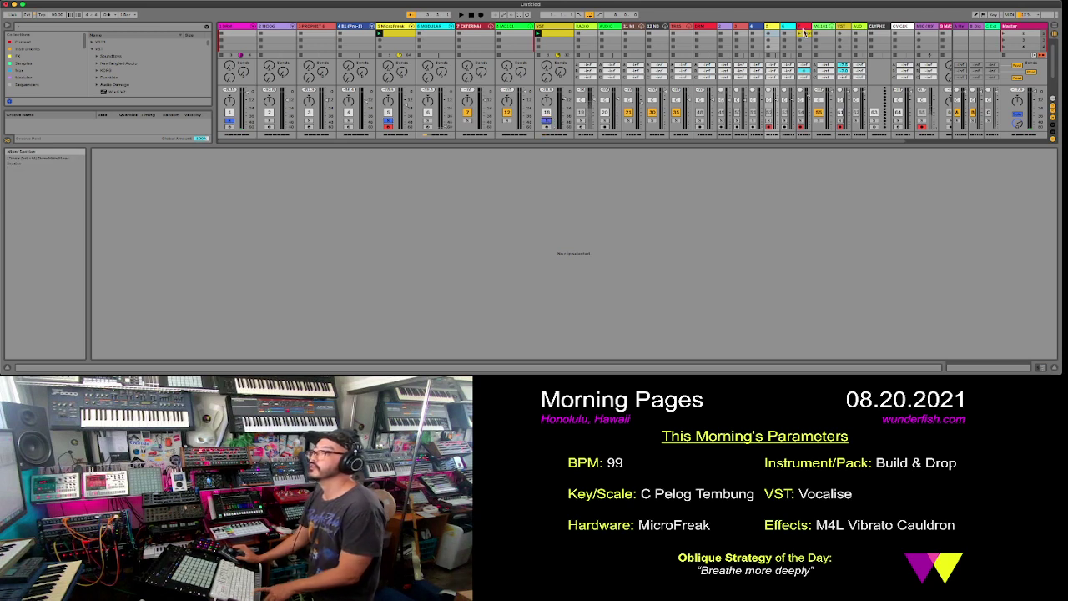
left_click(769, 36)
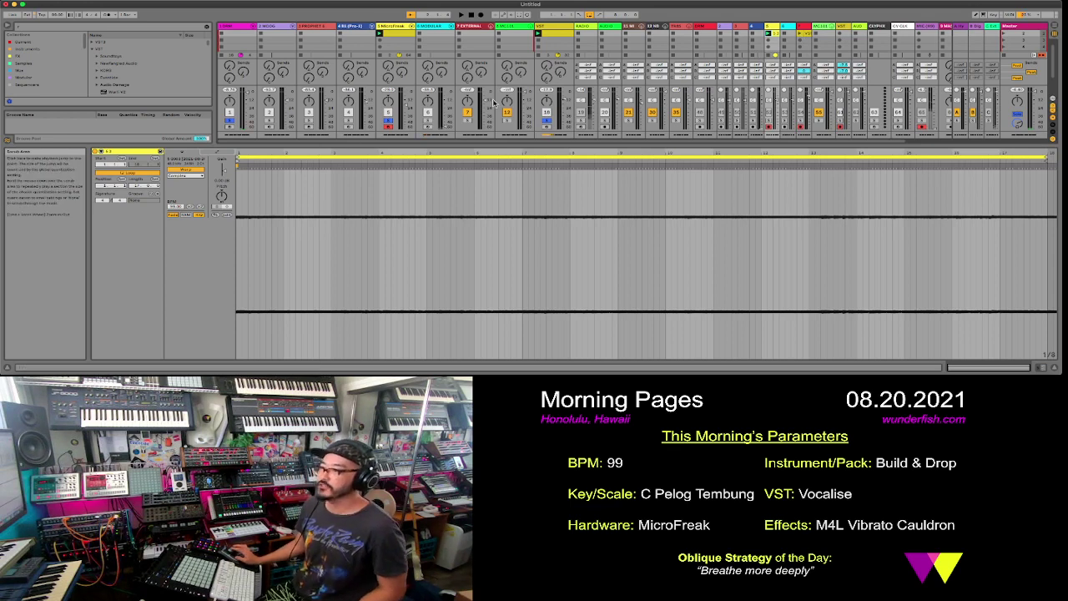
left_click_drag(224, 173, 224, 166)
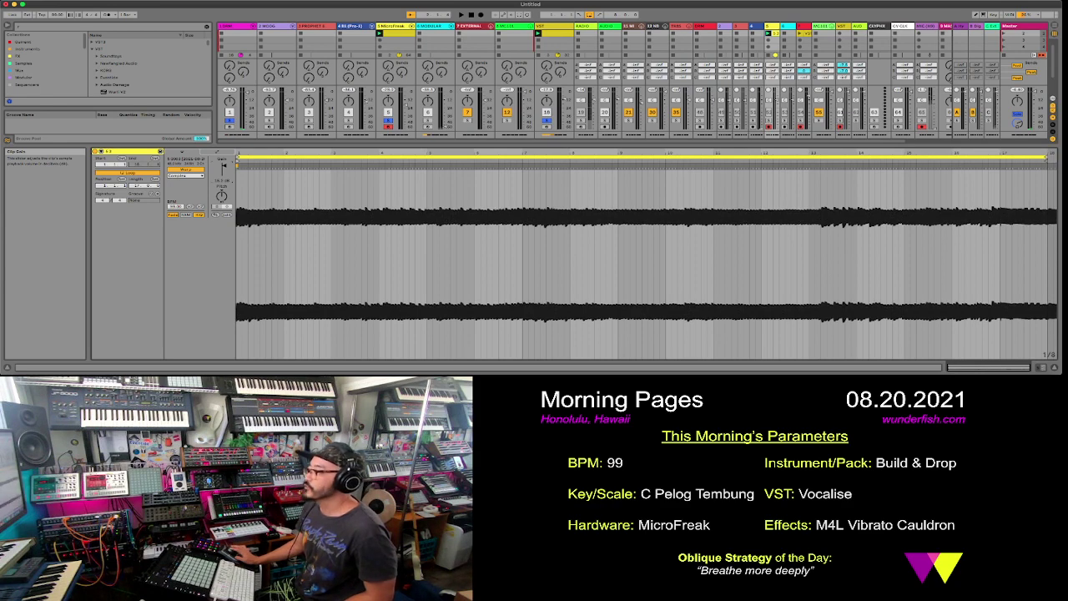
- Inspect the red audio track's VST clip and the VST takes in the arrangement's take lanes
left_click(809, 35)
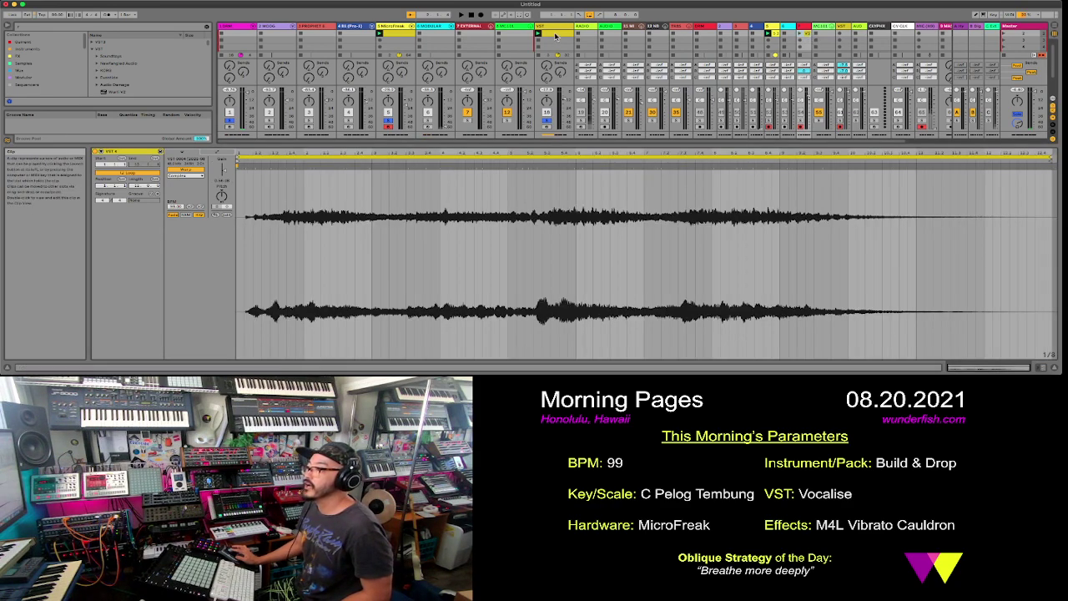
key("Tab")
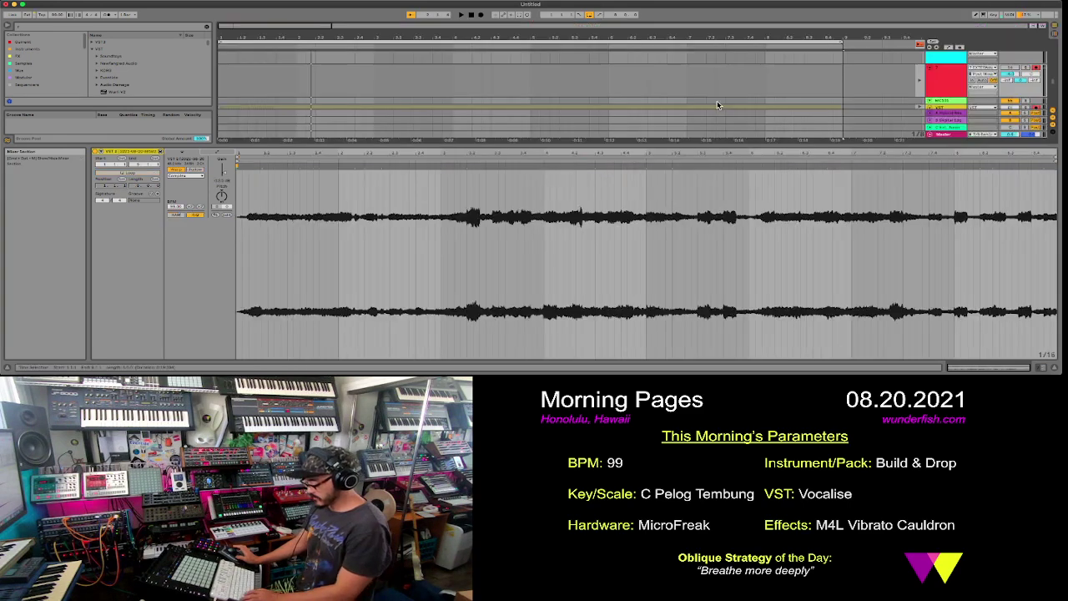
scroll(818, 93, "down", 2)
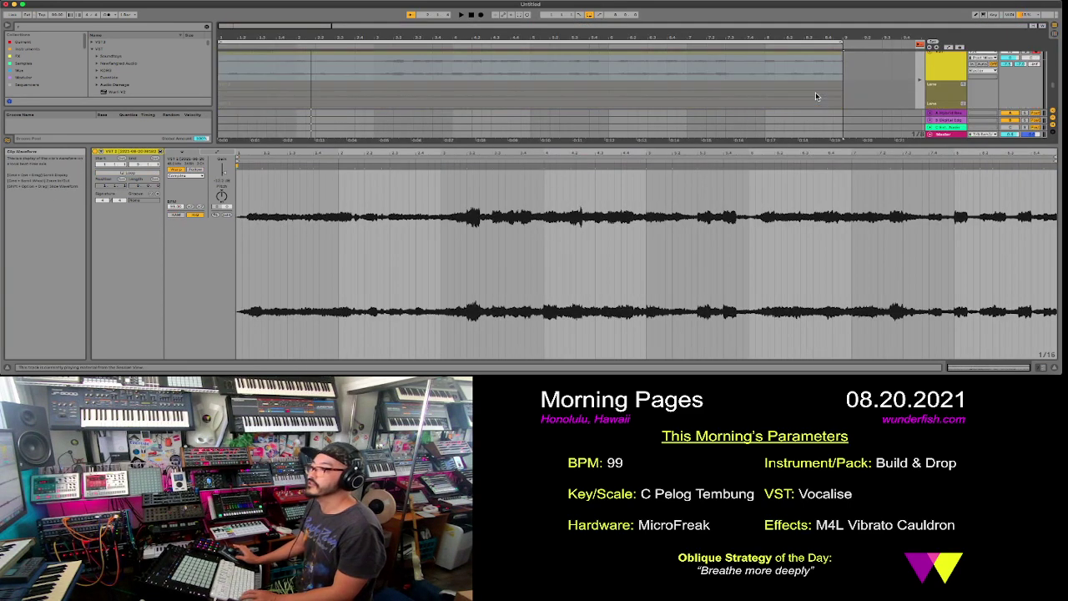
left_click(789, 83)
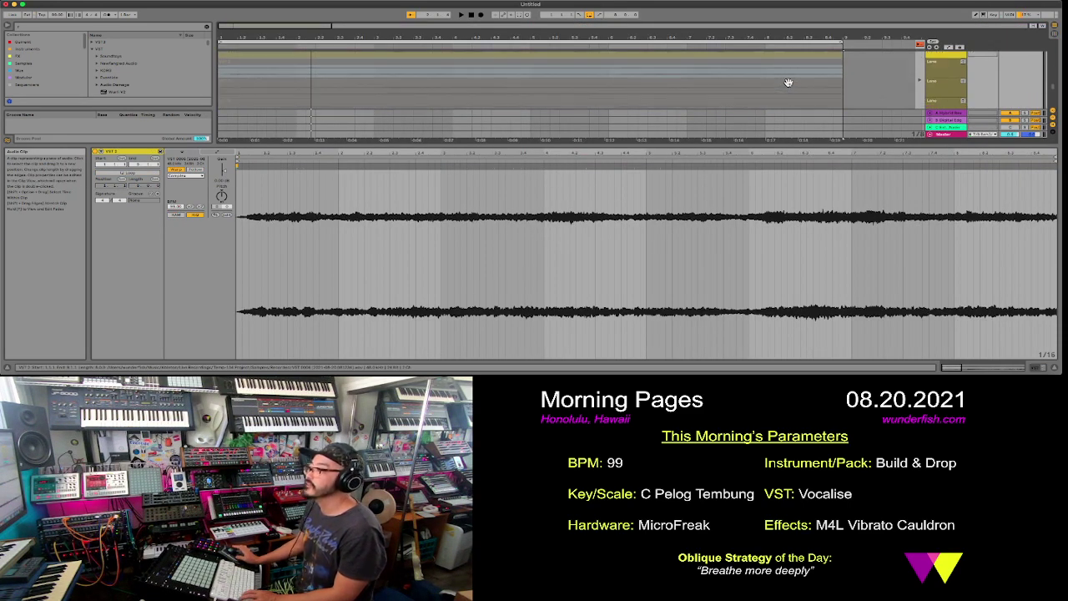
left_click(789, 85)
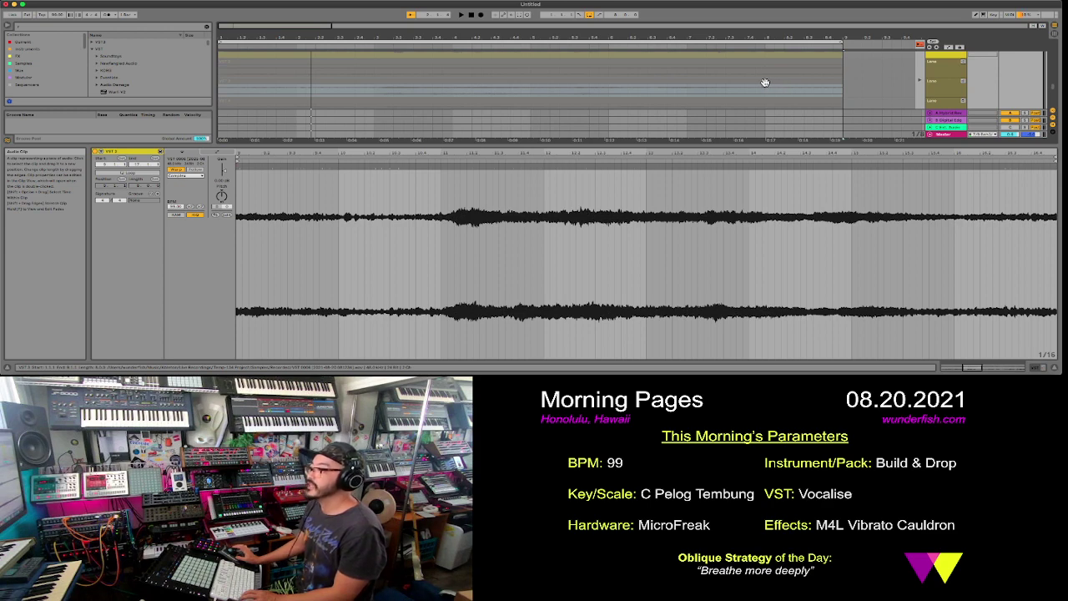
- Return to the session clips and copy the red audio track's VST clip into the slot below
key("Tab")
left_click(772, 33)
left_click(786, 33)
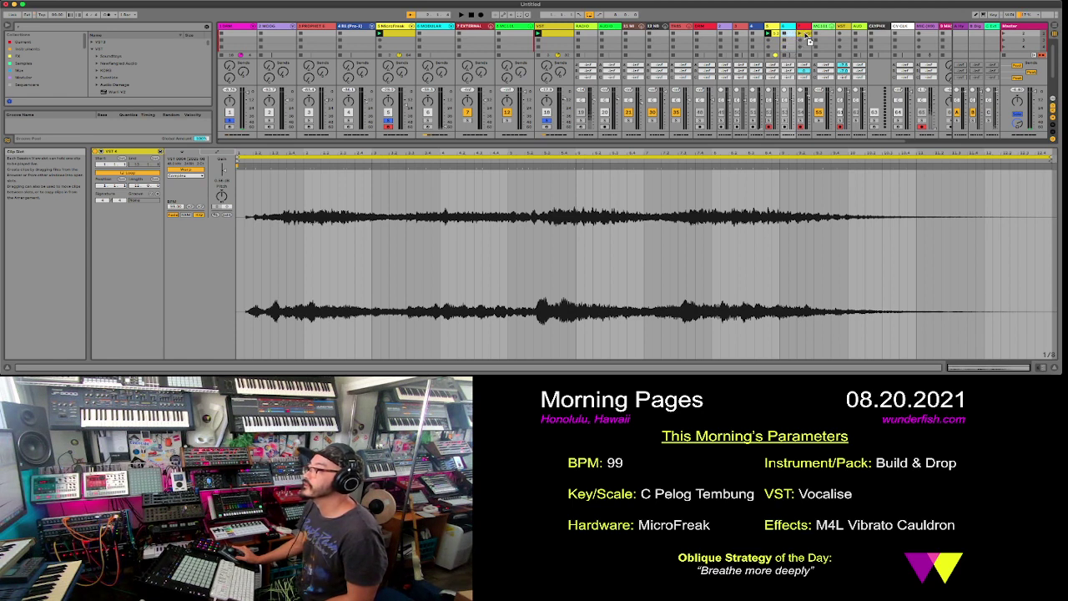
left_click(806, 41)
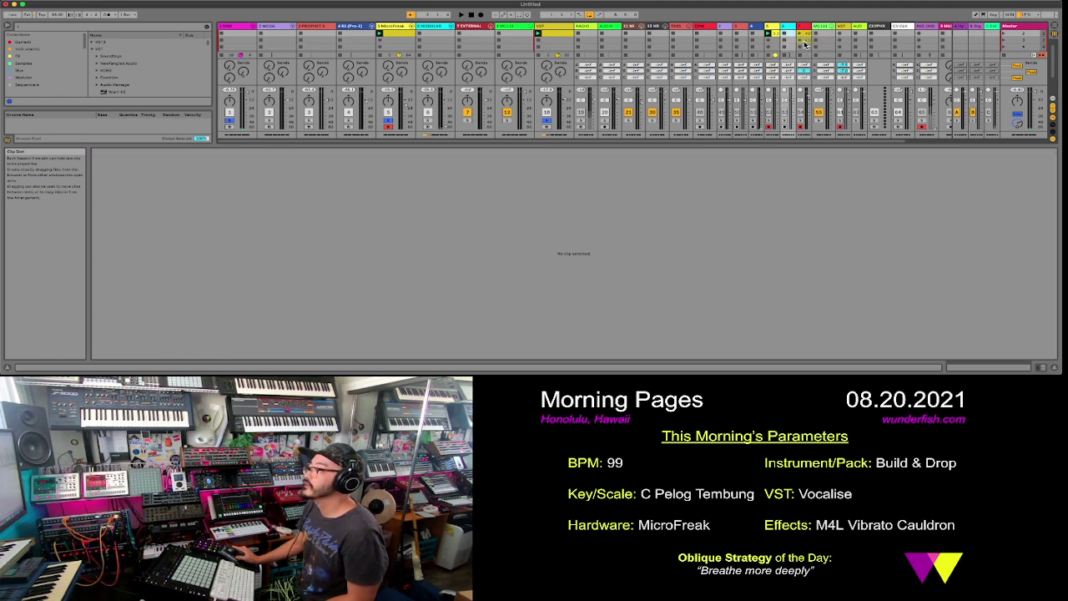
- Play the unlooped VST clip on the red audio track and extend its range from bar 1 to the end of the sample
left_click(804, 46)
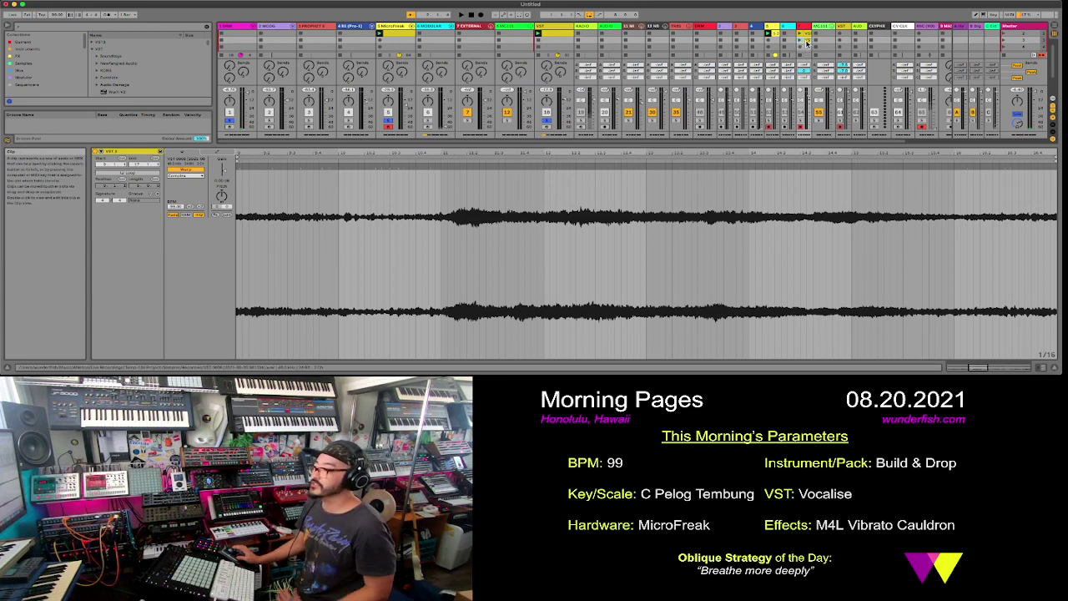
left_click(807, 38)
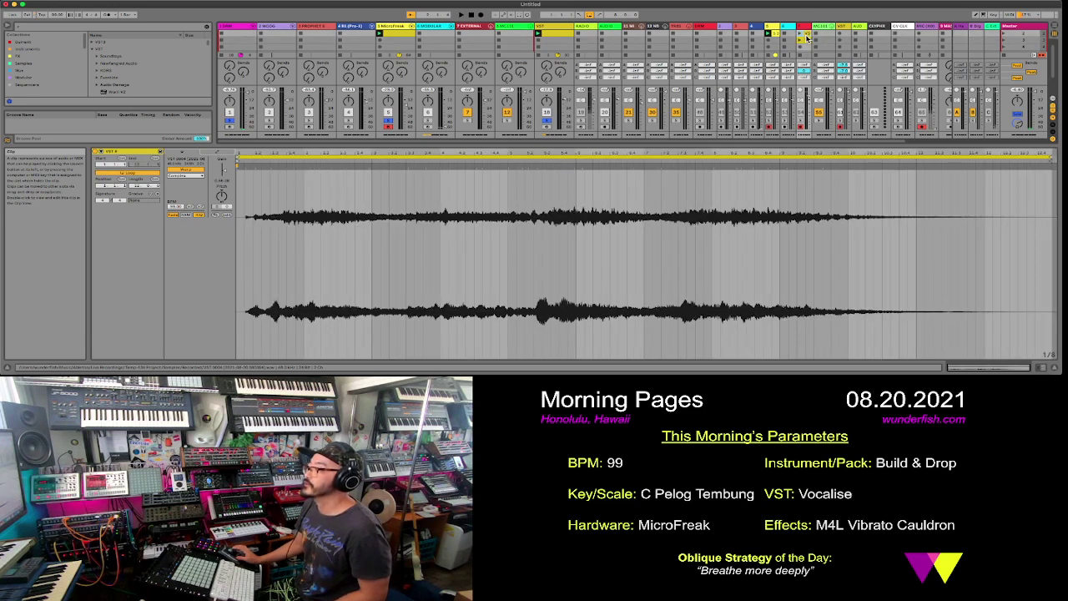
left_click(801, 37)
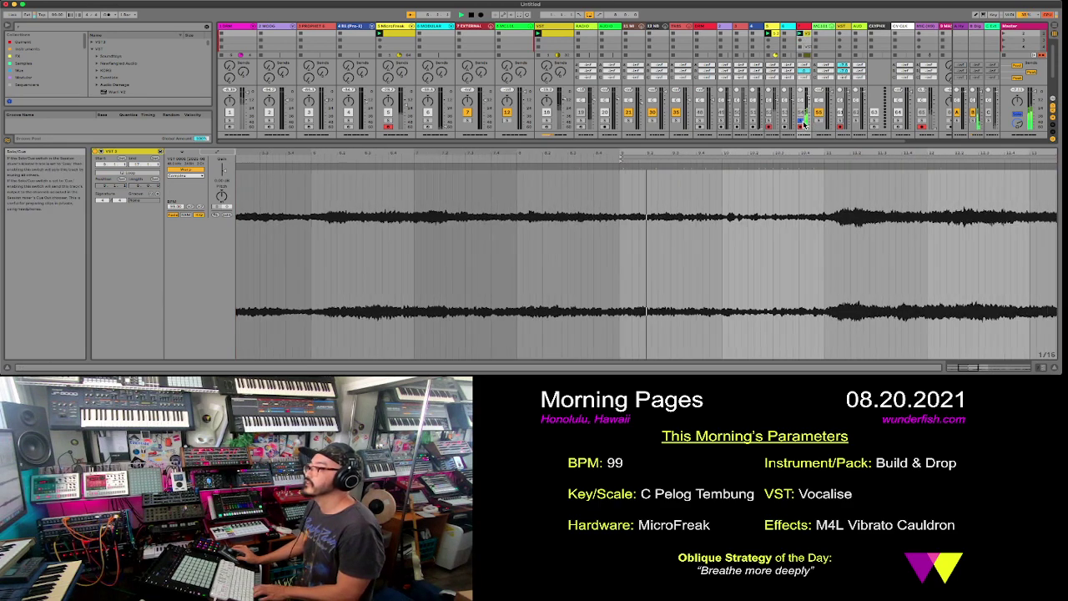
left_click_drag(434, 171, 432, 161)
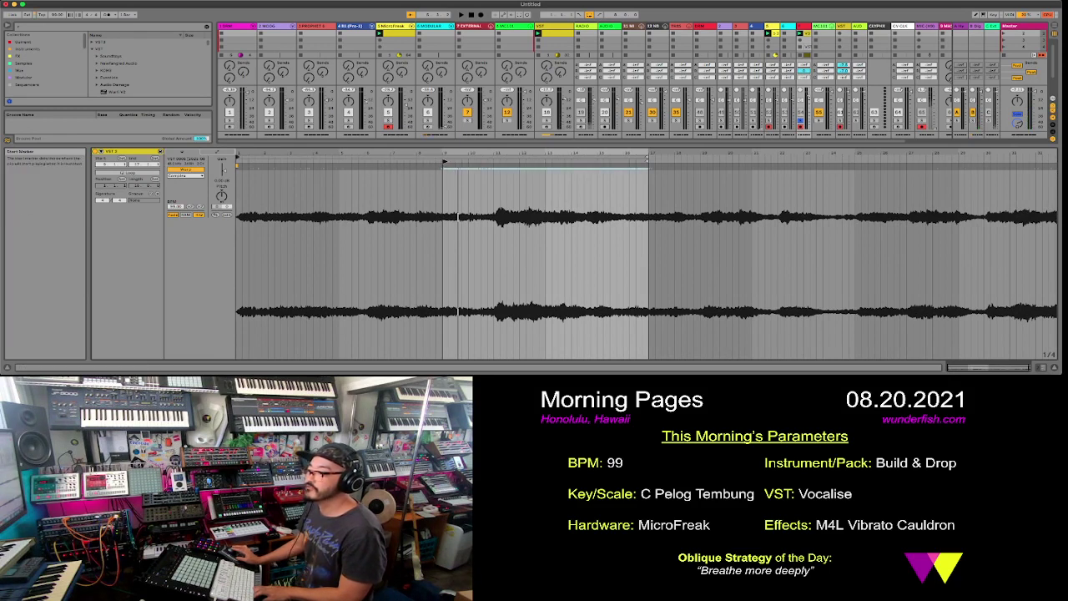
left_click_drag(444, 159, 358, 159)
left_click_drag(272, 170, 237, 165)
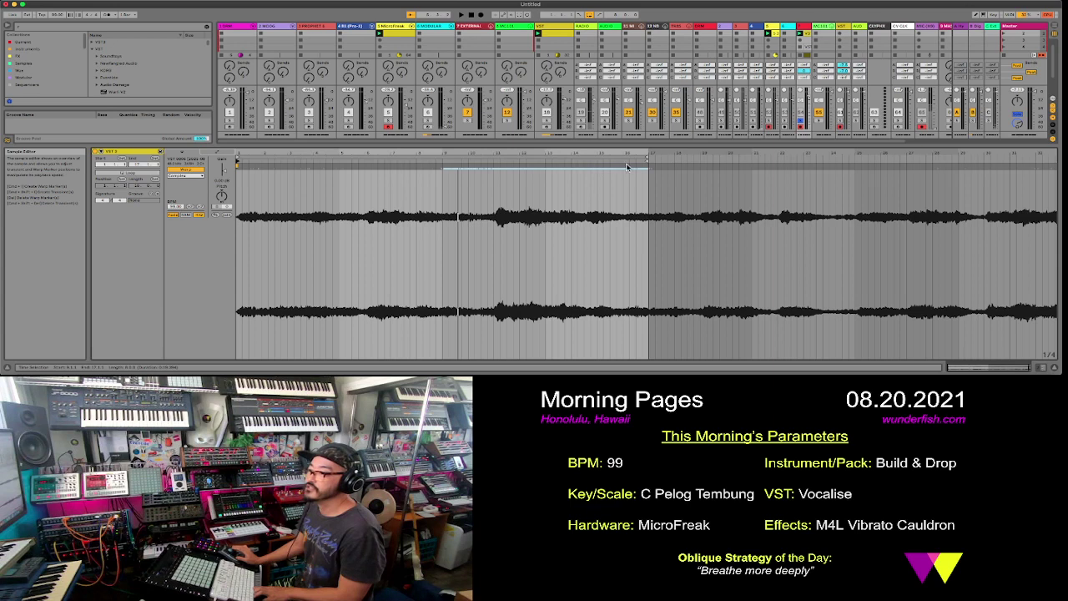
left_click_drag(444, 167, 237, 167)
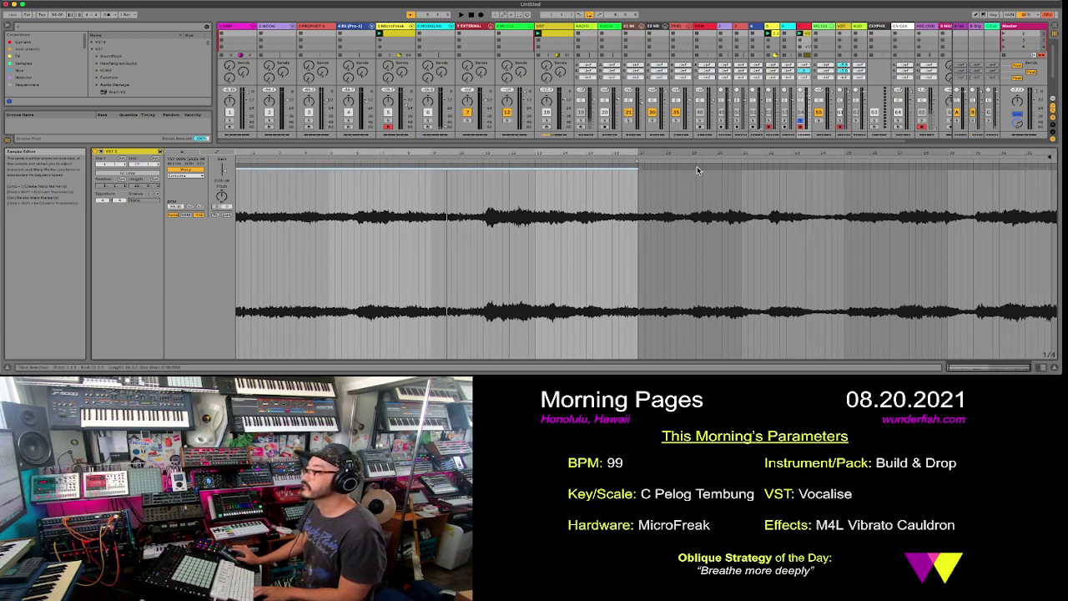
left_click_drag(637, 164, 1051, 179)
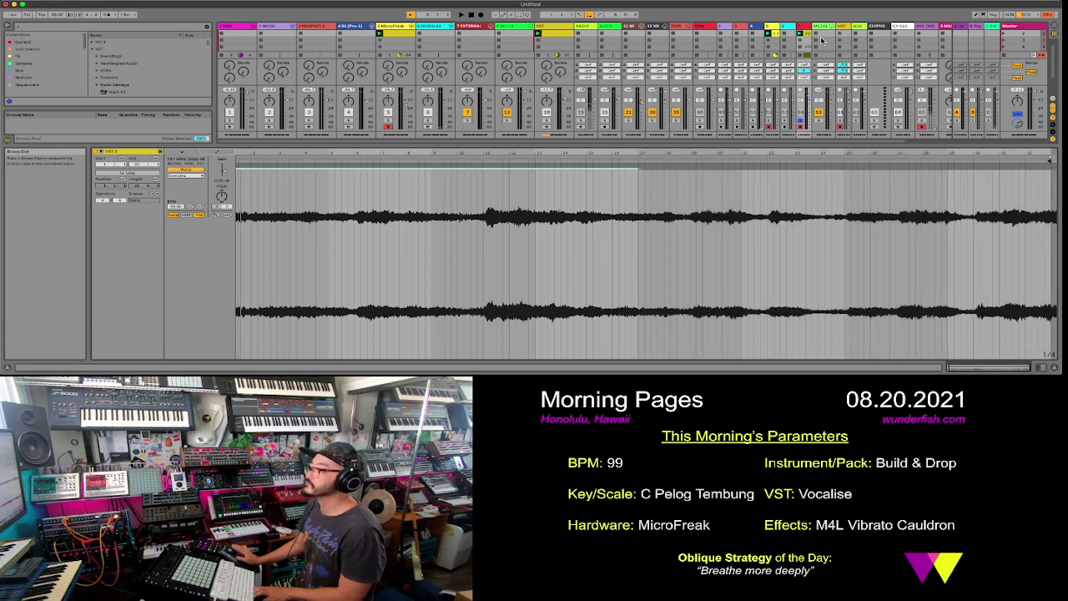
- Unsolo the red audio track, deactivate the MicroFreak and VST instrument tracks, and play the recorded clips together
left_click(797, 117)
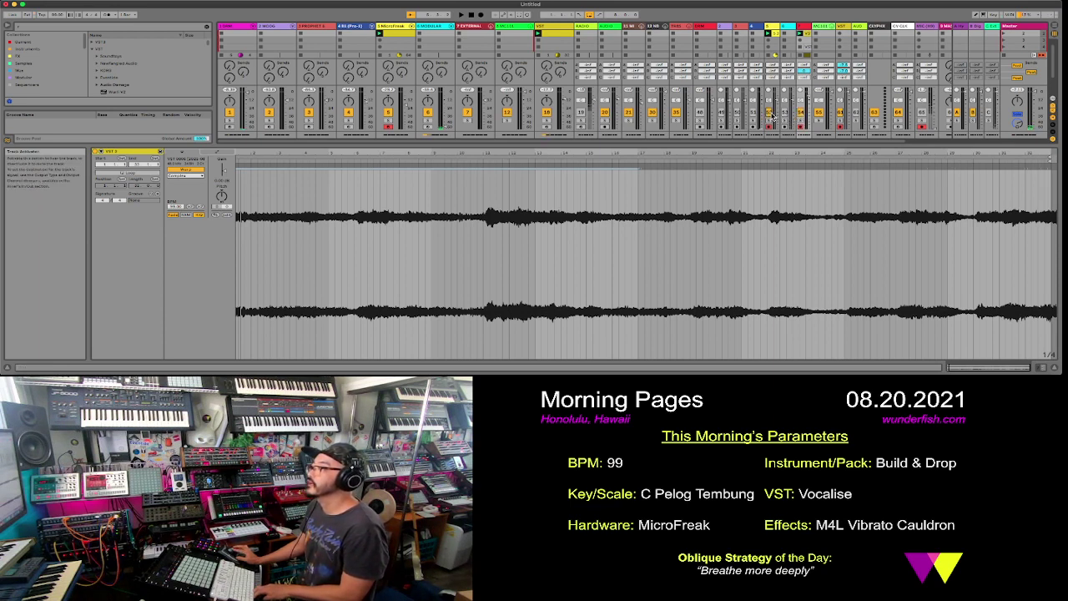
left_click(387, 112)
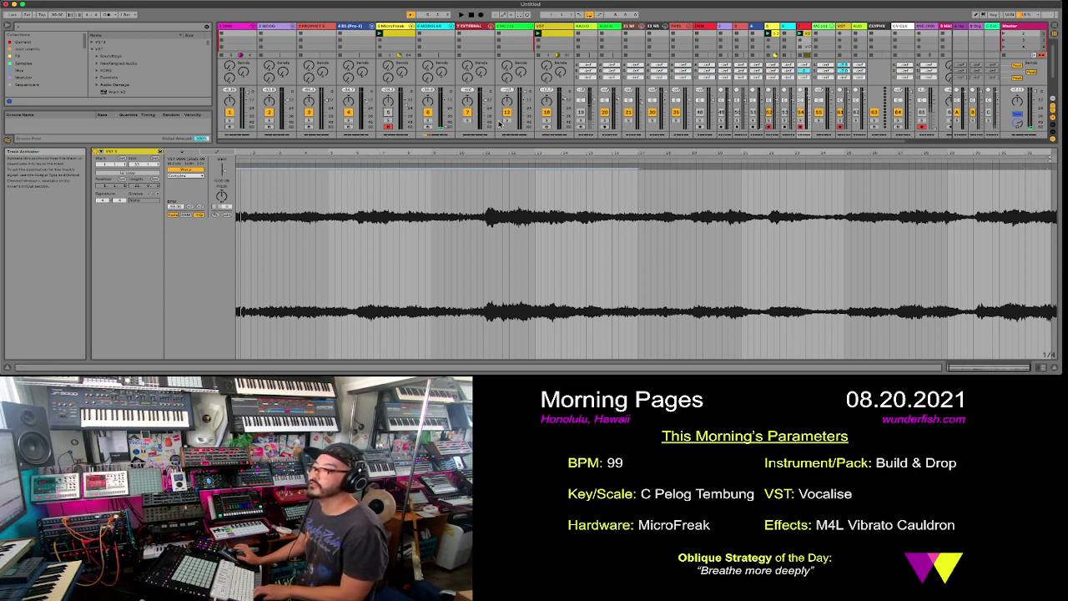
left_click(547, 113)
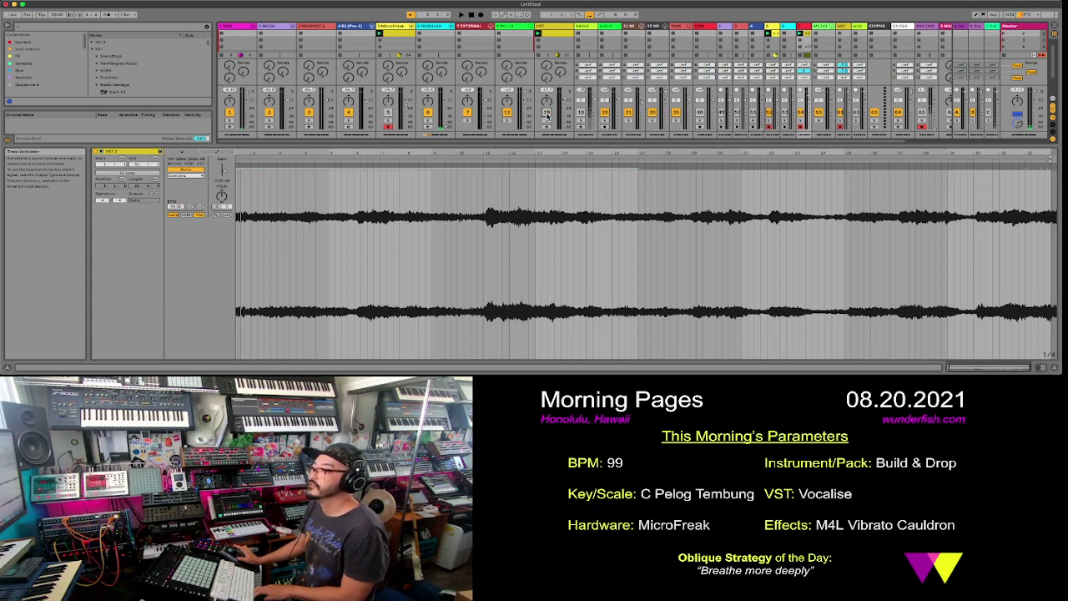
key("space")
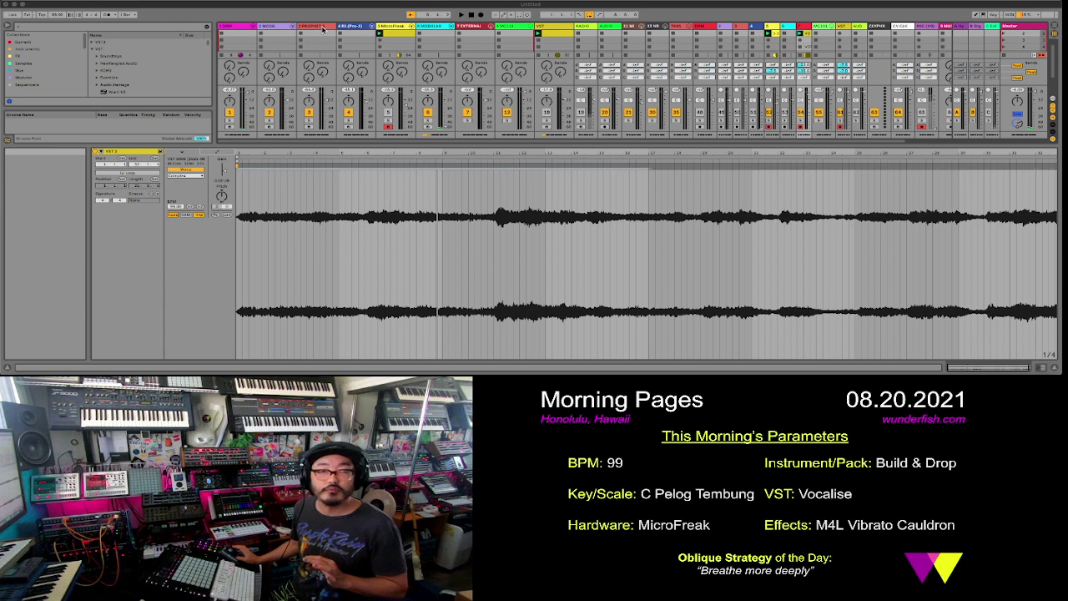
- Enlarge the session view and open the Drums folder of the Build and Drop pack in the browser
left_click(284, 30)
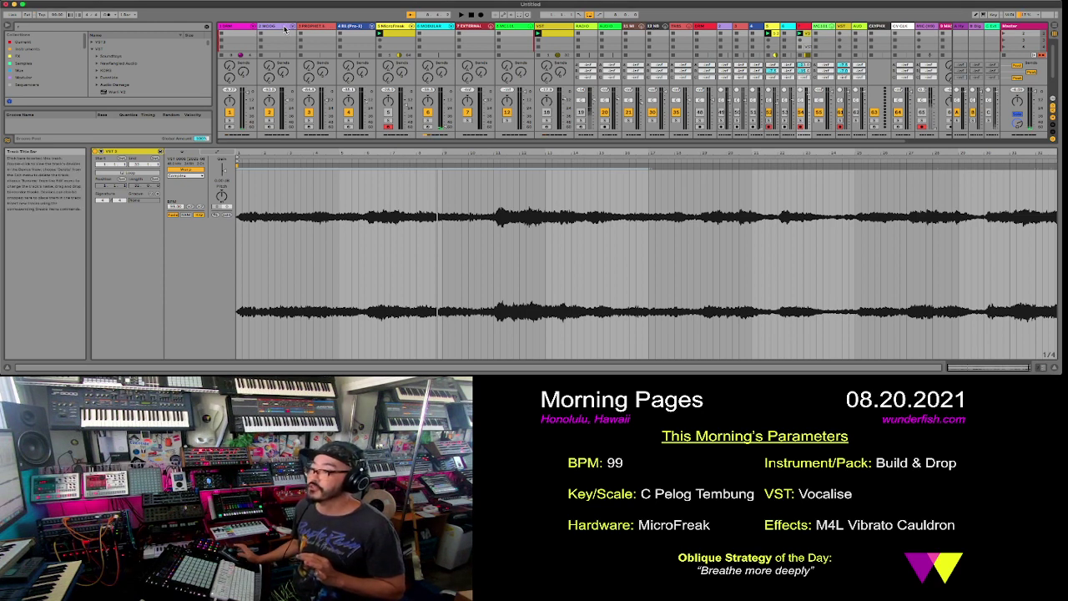
left_click(285, 29)
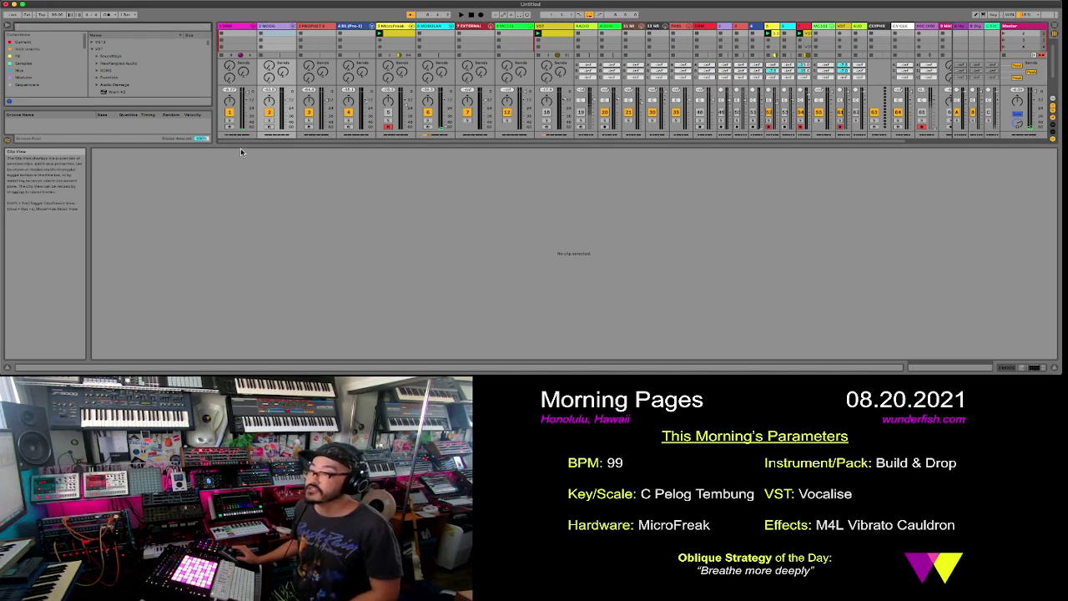
left_click_drag(241, 145, 242, 284)
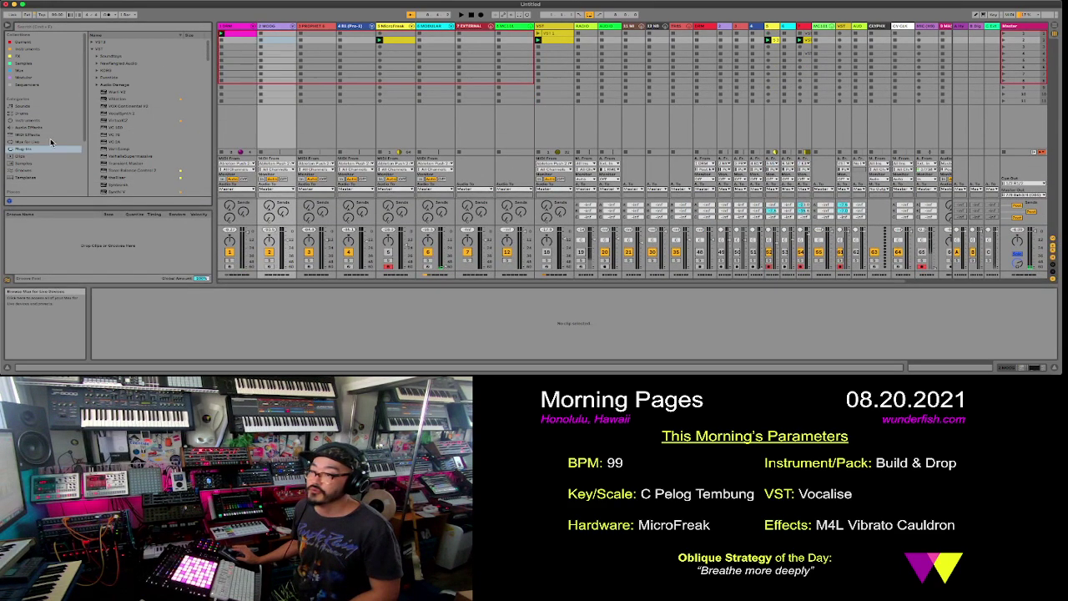
scroll(52, 144, "down", 3)
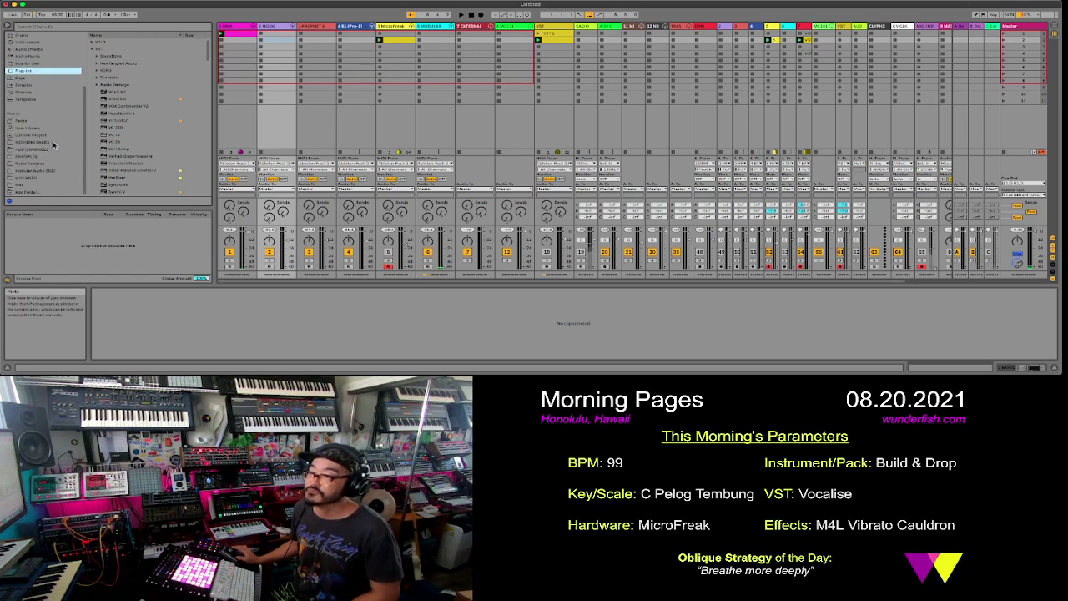
left_click(39, 122)
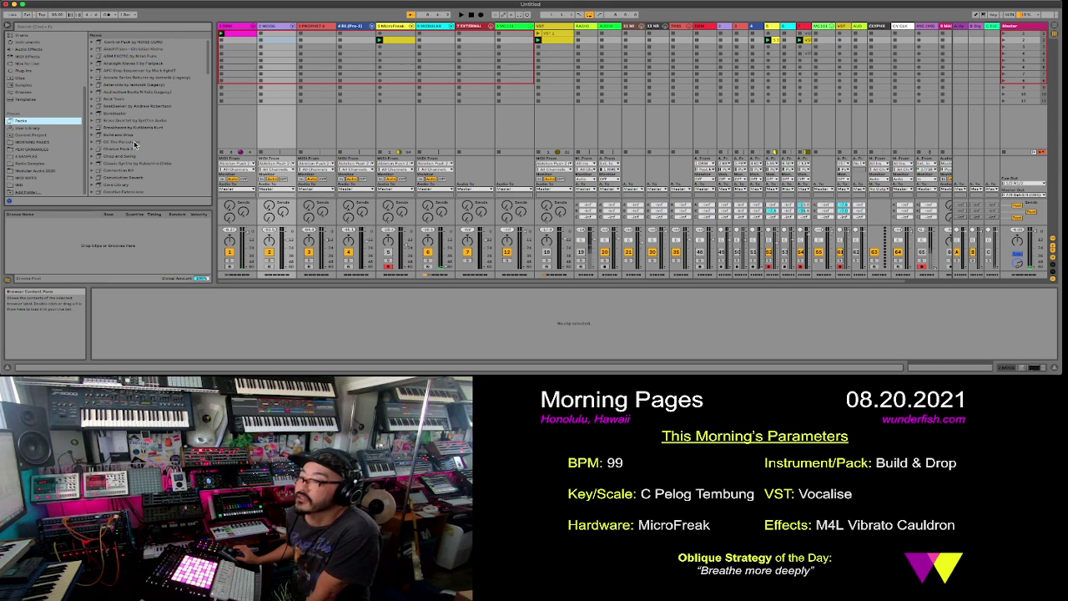
left_click(130, 135)
left_click(93, 136)
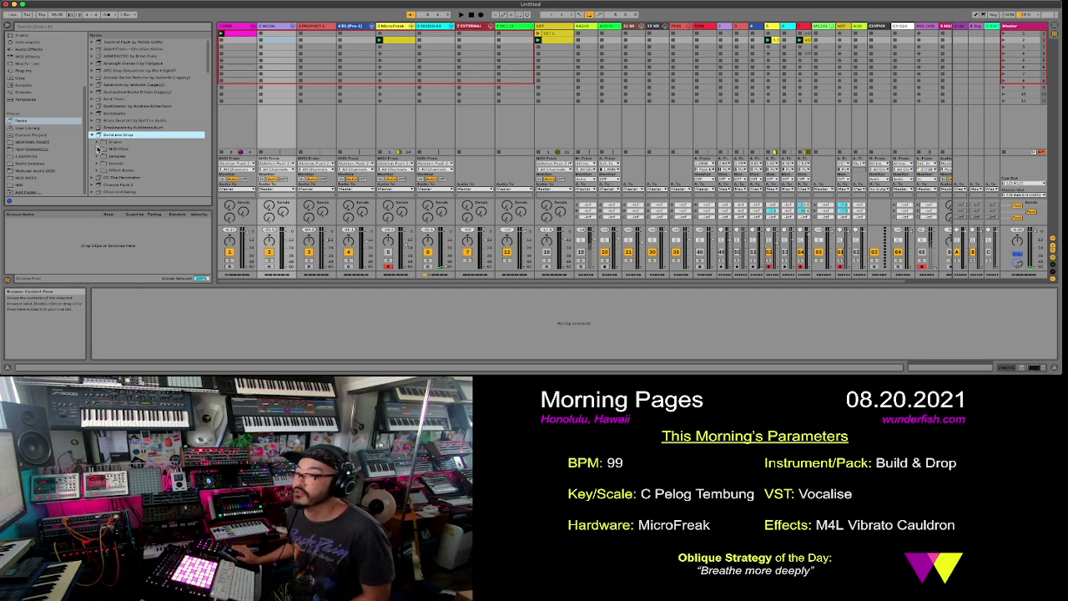
left_click(99, 142)
- Audition the drum kits in the Build and Drop pack one after another to choose a kit
key("Down")
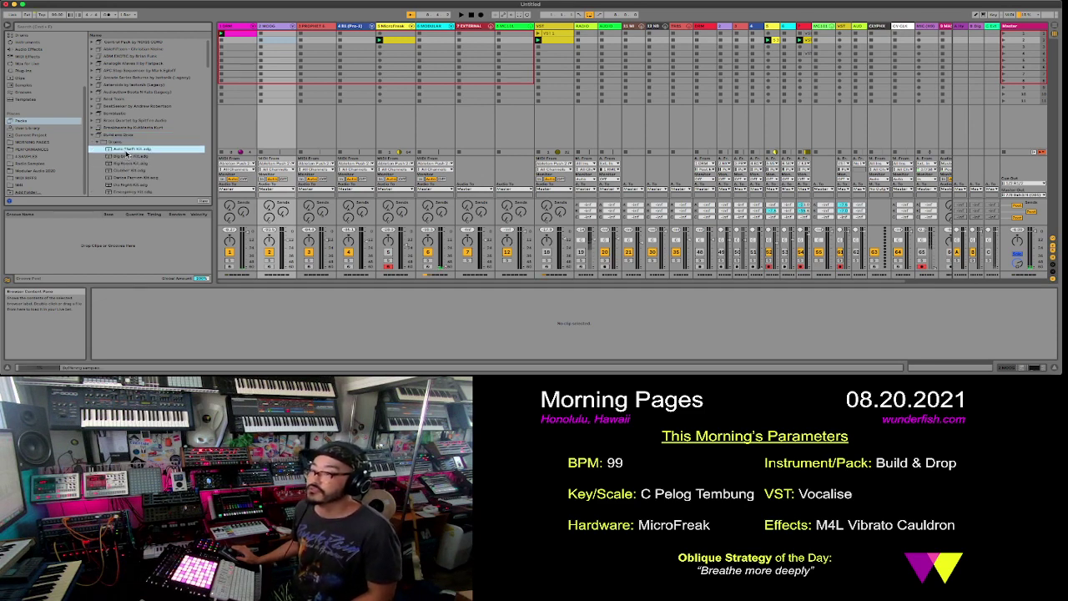
key("Down")
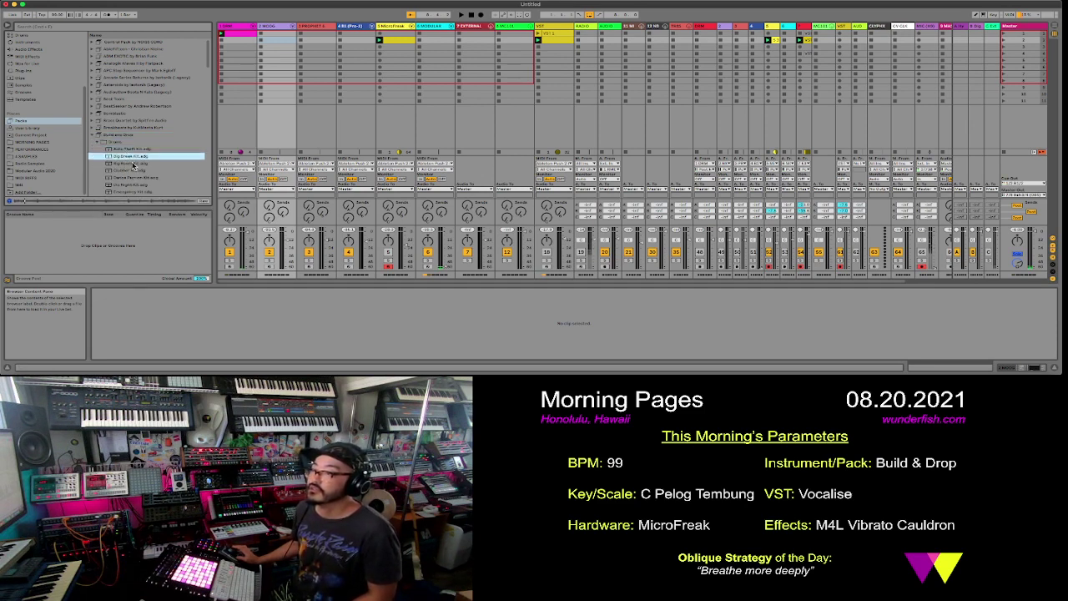
scroll(134, 160, "down", 1)
key("Down")
scroll(150, 170, "down", 3)
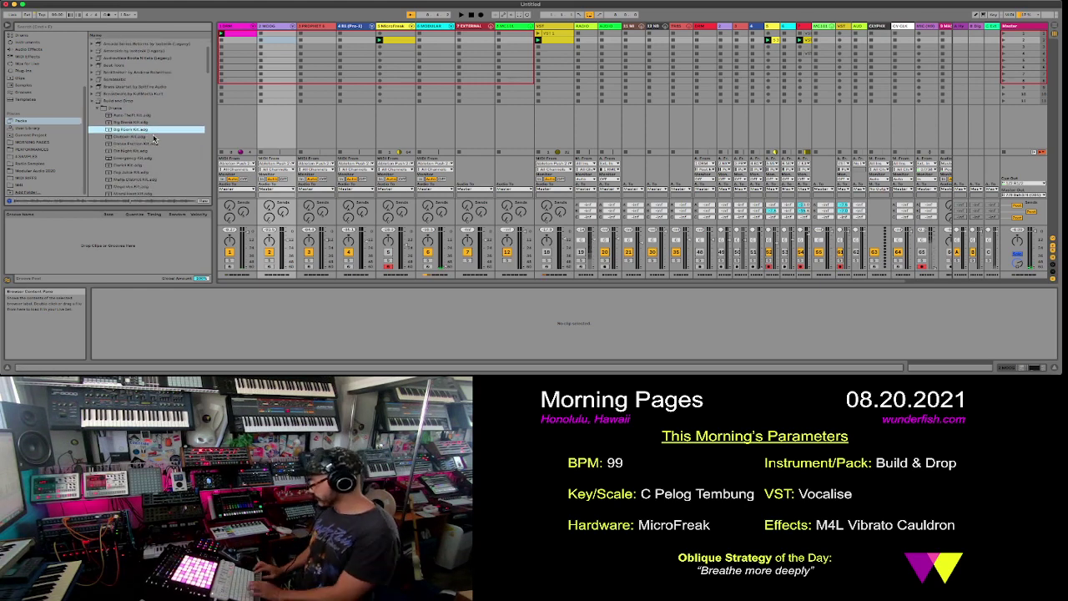
left_click(153, 137)
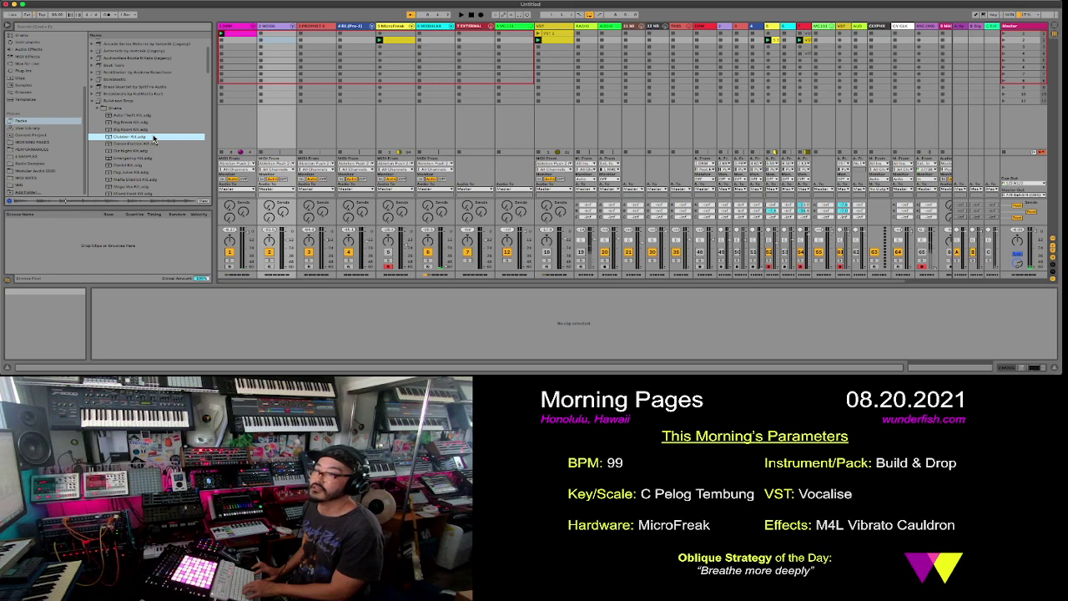
key("Down")
key("Down")
key("Down")
key("Down")
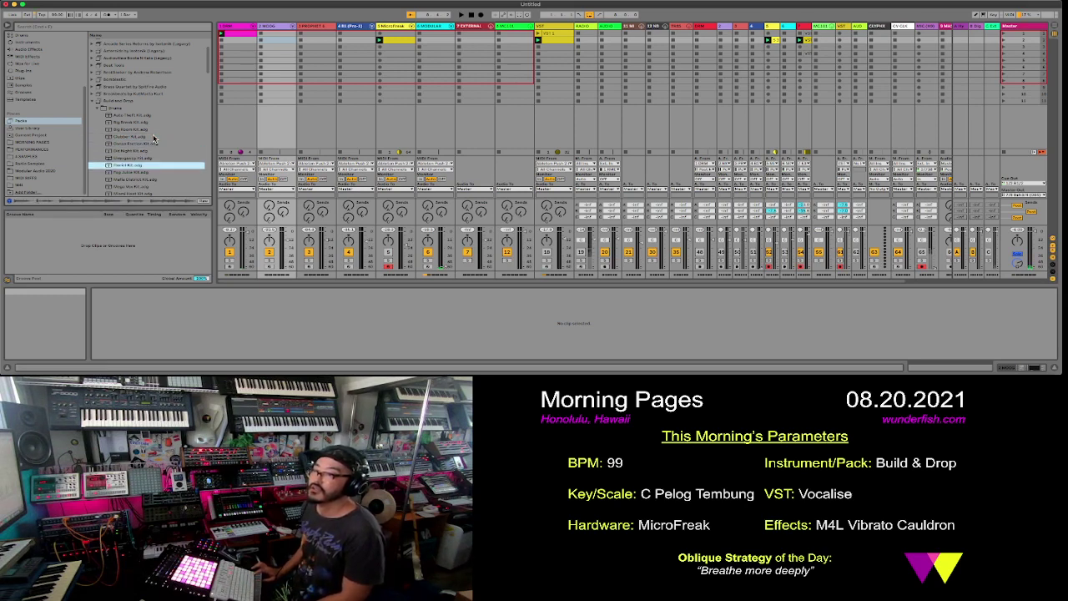
key("Down")
key("Down")
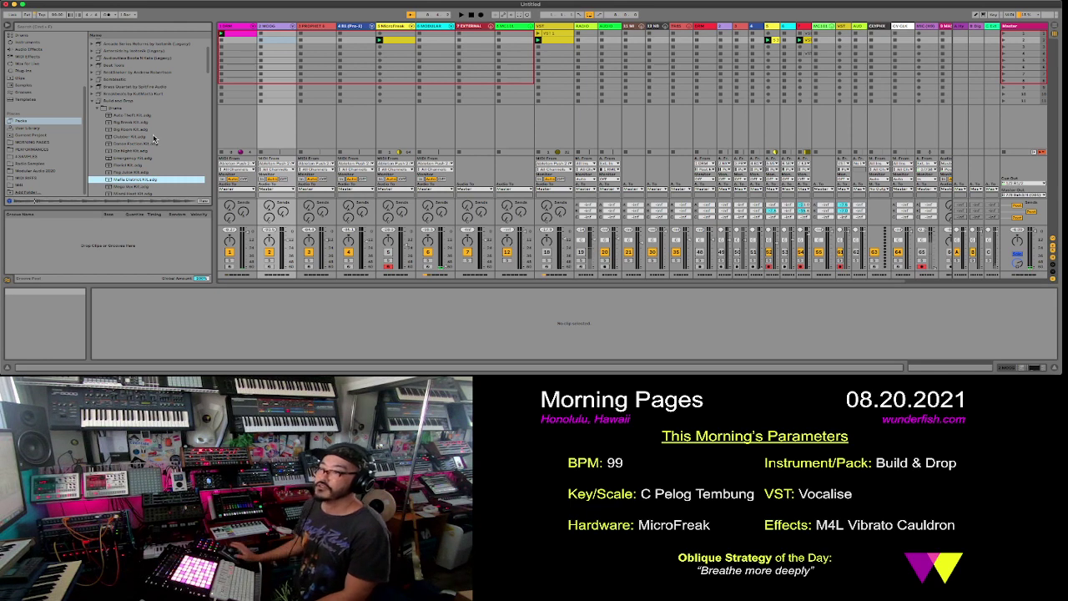
scroll(155, 144, "down", 3)
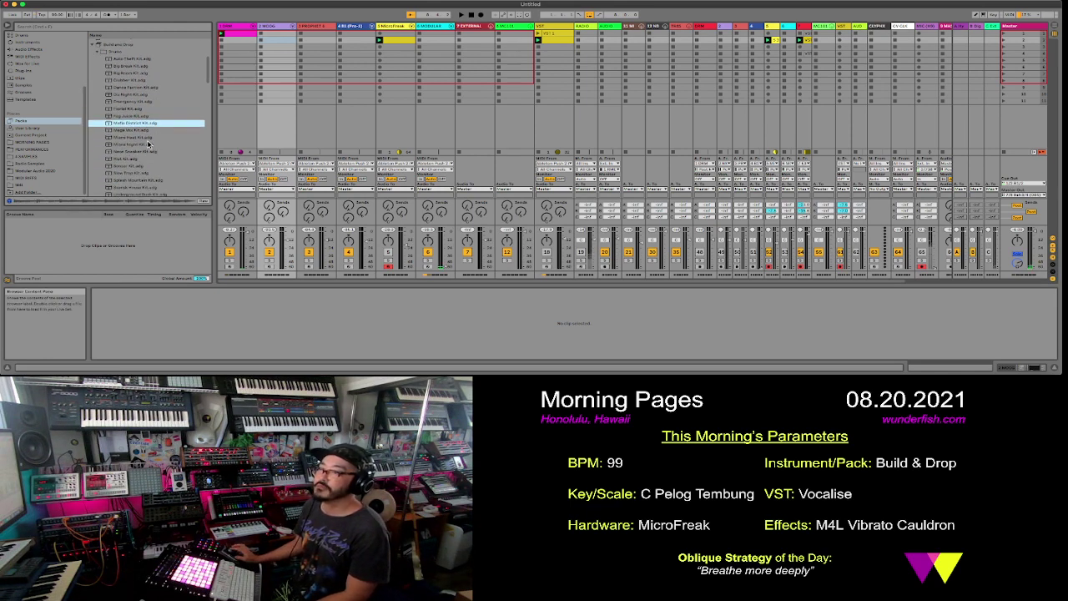
left_click(147, 139)
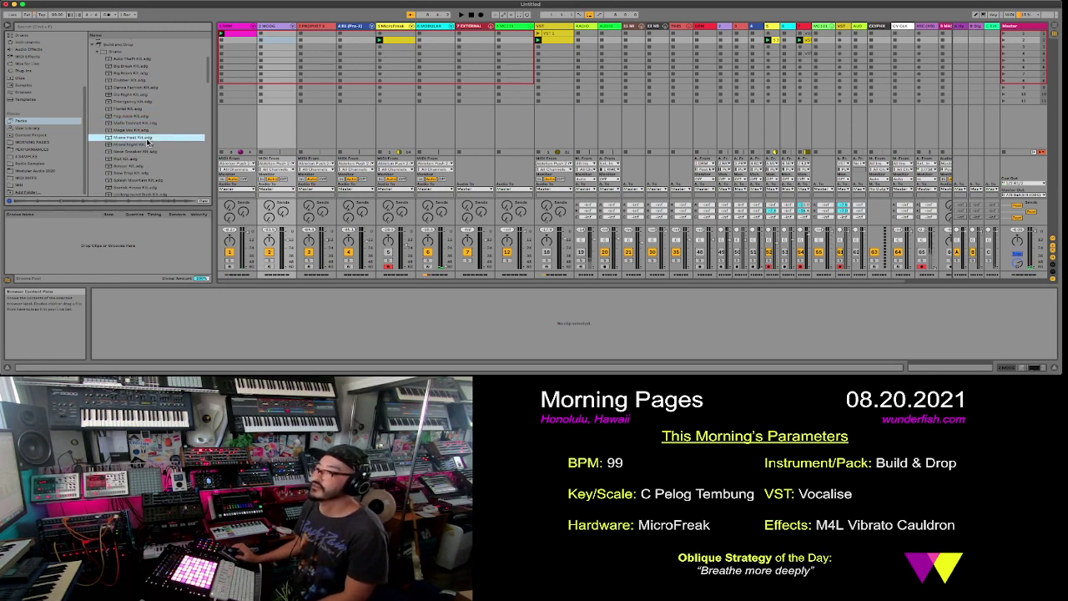
left_click(149, 146)
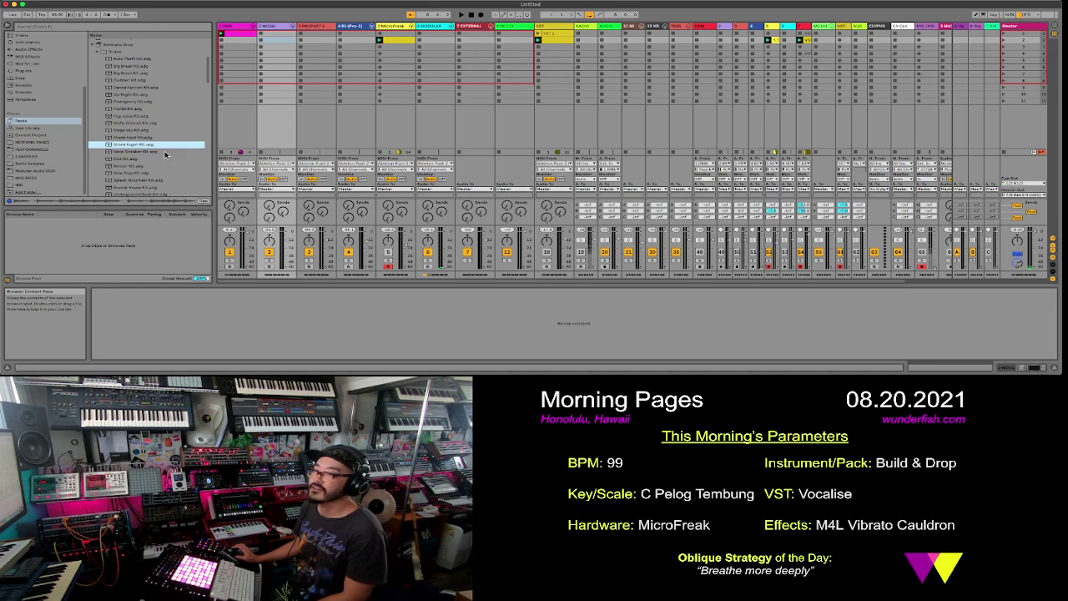
left_click(147, 152)
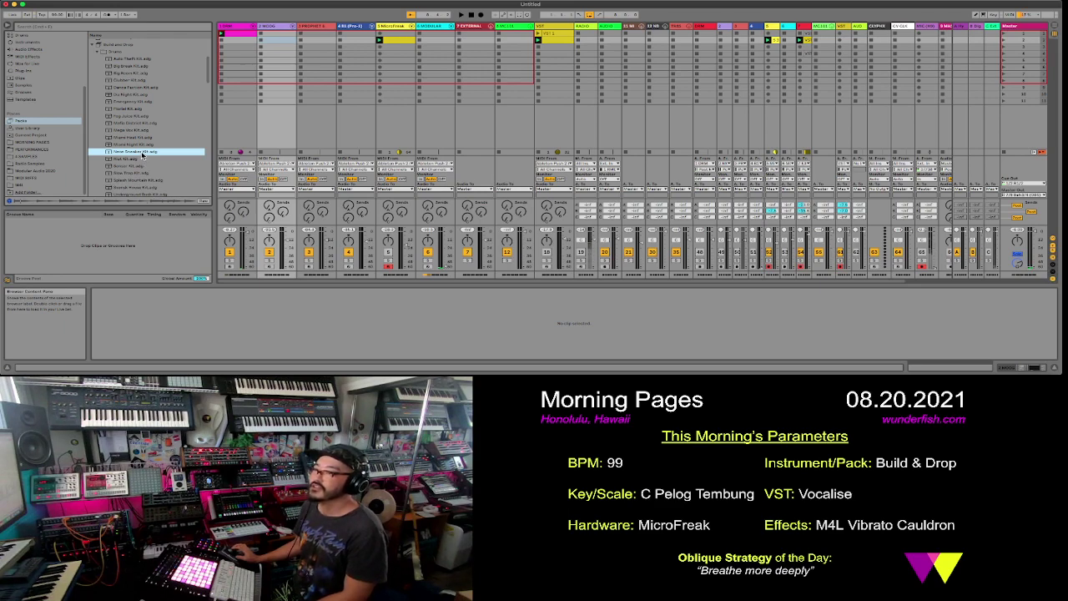
- Load the chosen Build and Drop kit onto the pink drum track, then arm that track and disarm the MicroFreak track
left_click(244, 140)
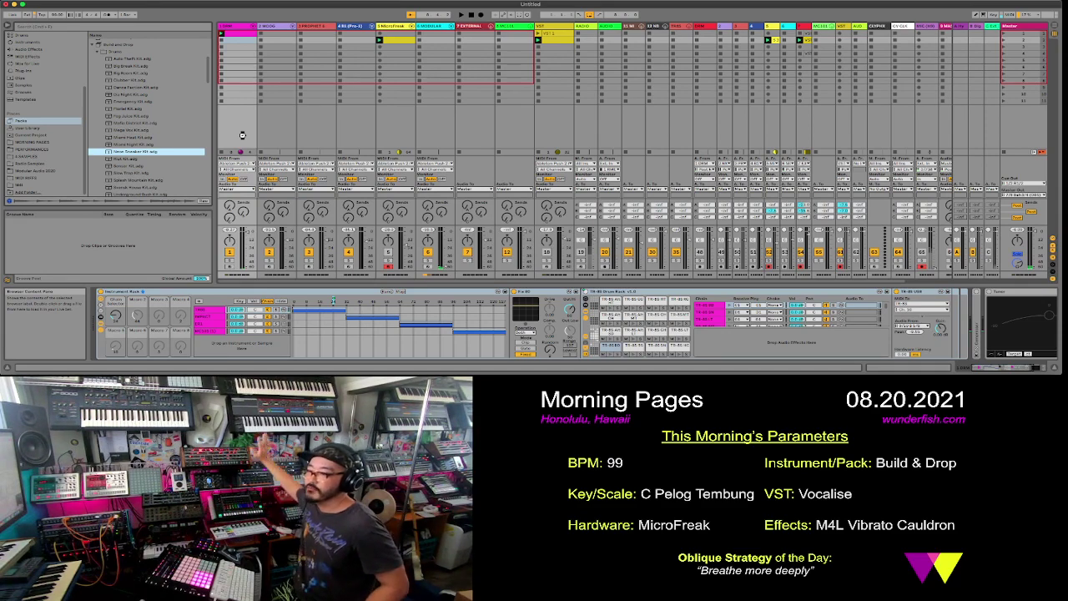
left_click(244, 139)
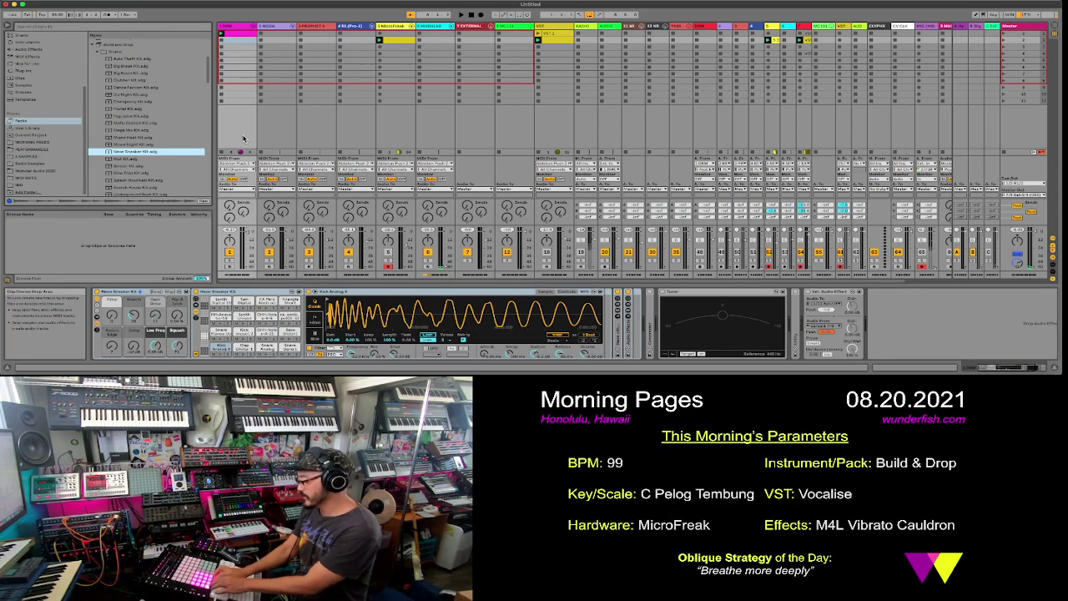
left_click(230, 265)
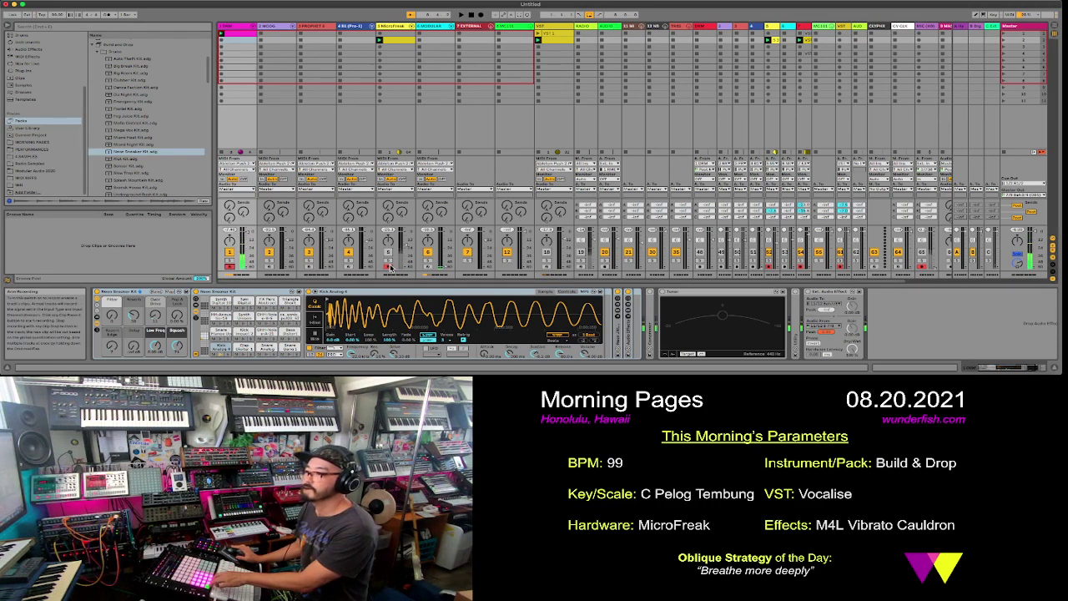
left_click(389, 266)
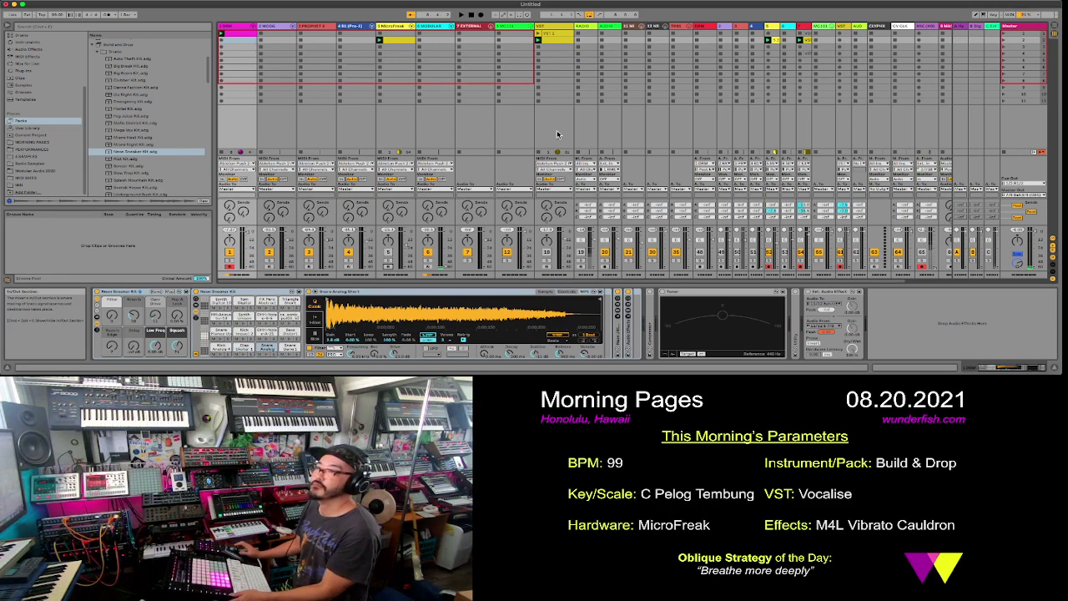
- Replace the pink drum track's kick-only clip with a newly played drum pattern over the running clips
key("space")
key("shift+Tab")
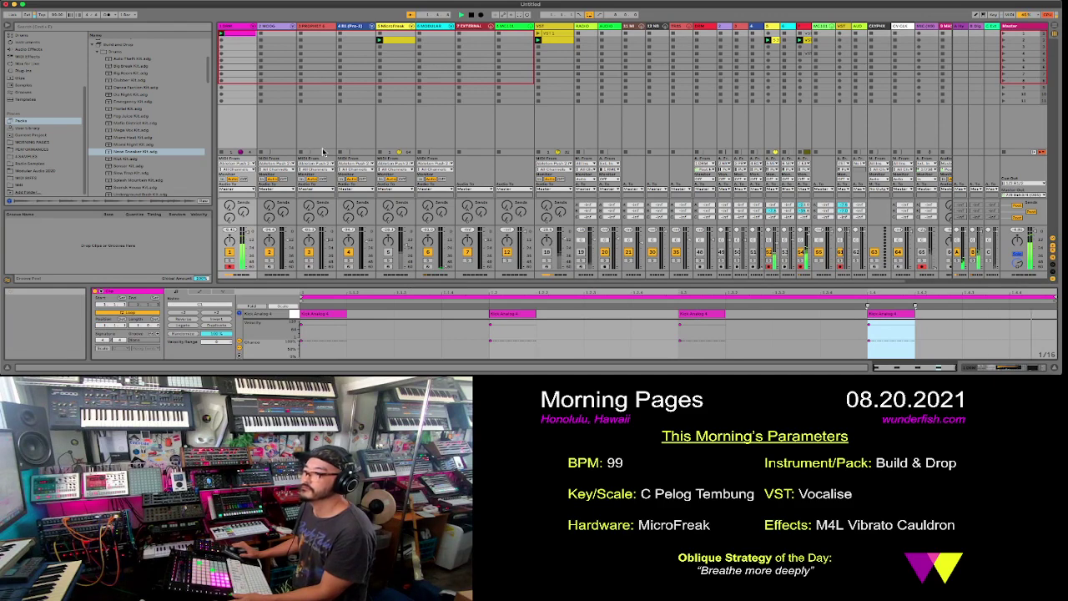
left_click(248, 36)
key("Delete")
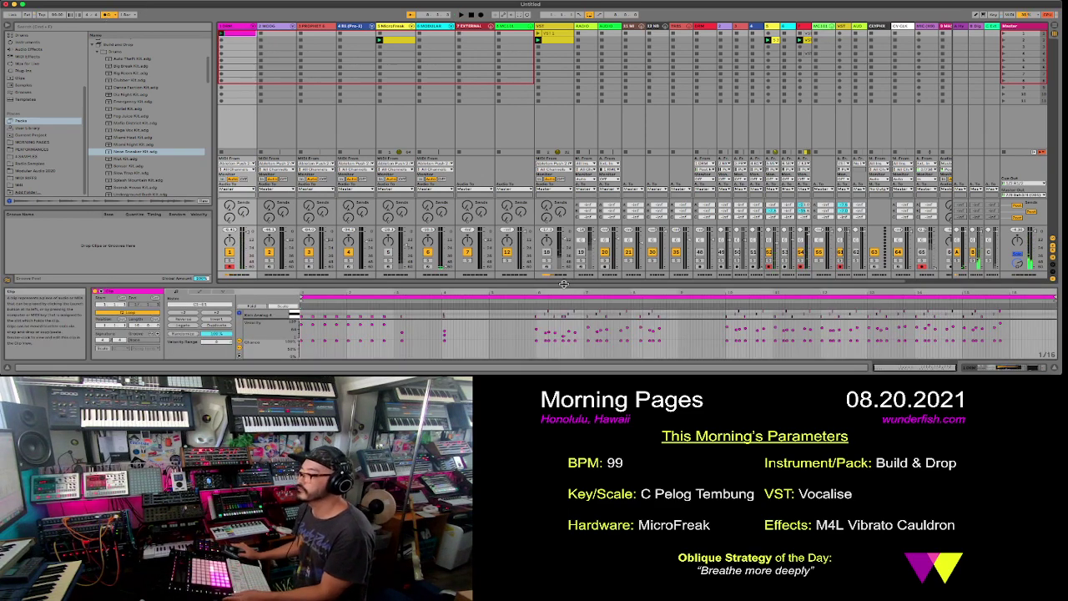
- Enlarge the clip editor and loop the recorded drum clip from bar 10 to bar 16
left_click_drag(564, 284, 564, 109)
left_click_drag(730, 265, 1010, 305)
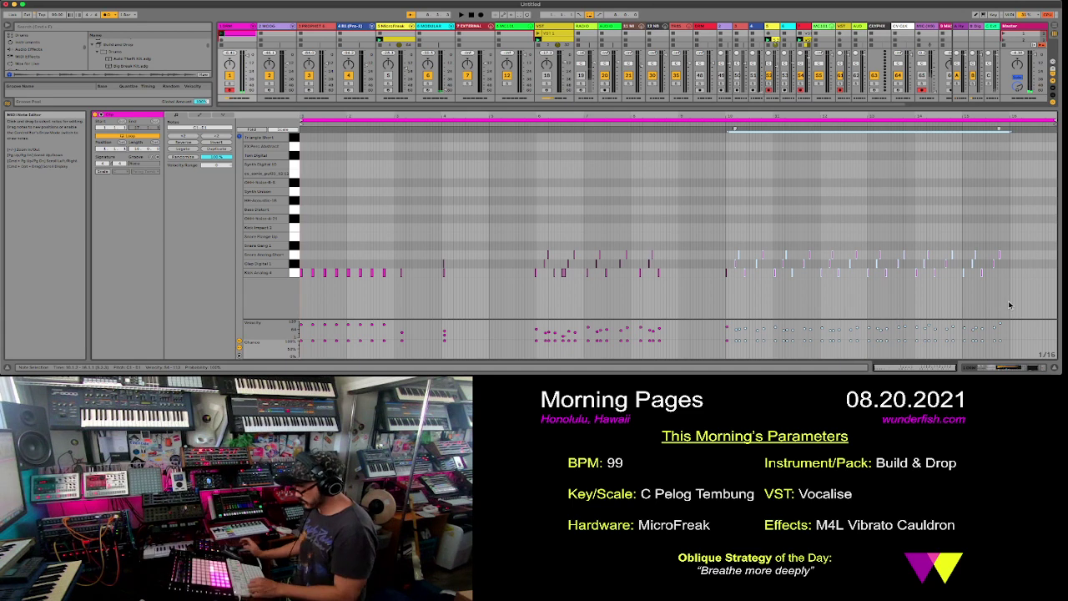
key("super+l")
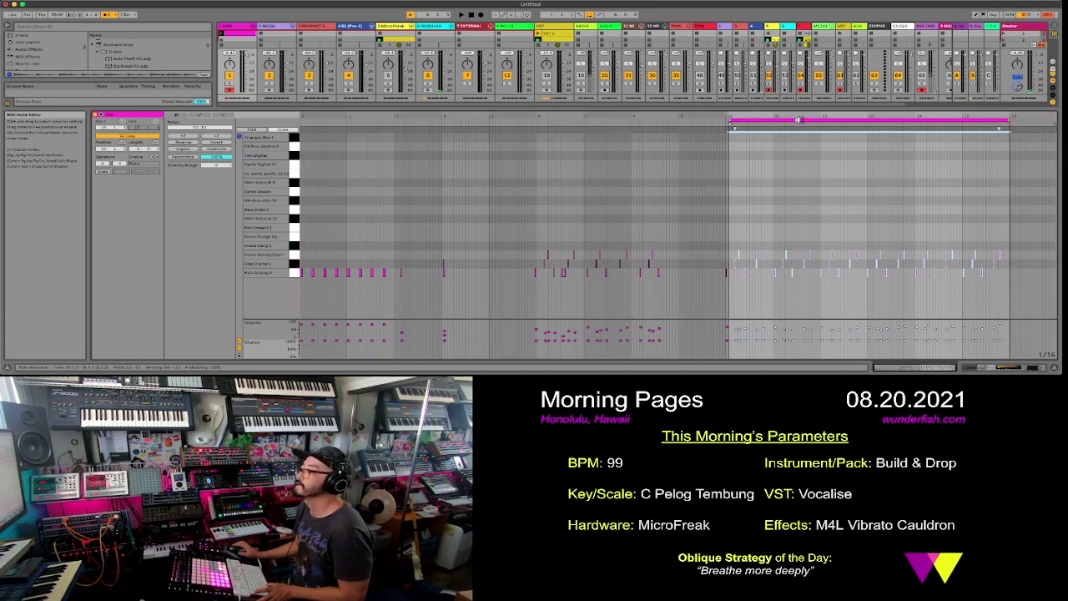
- Align the drum loop's notes with the bar 10 start and bring the first kick note exactly onto it, then play it back
left_click(729, 119)
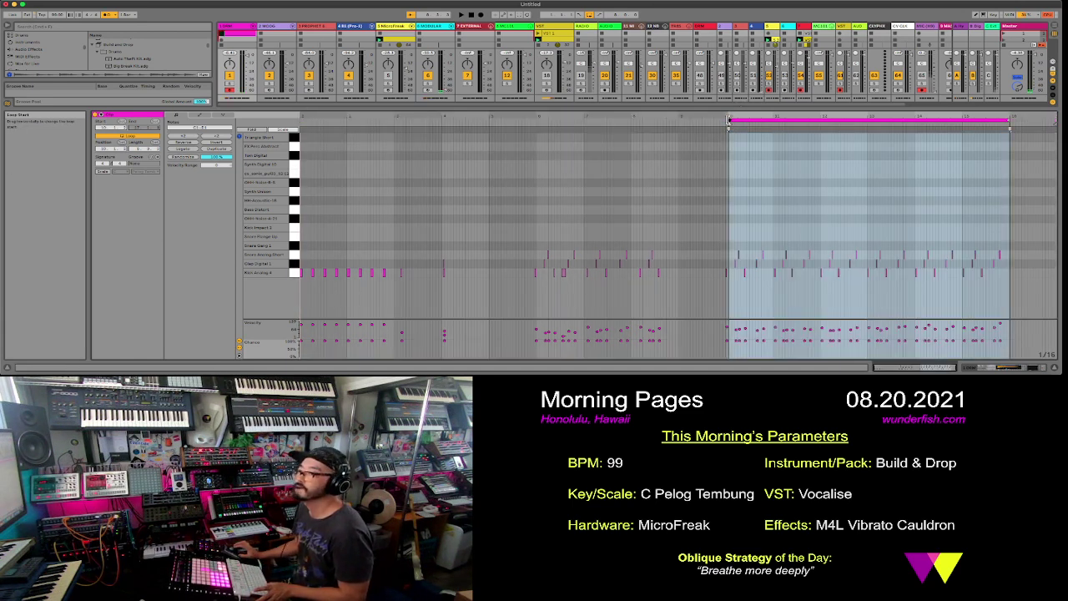
left_click(763, 125)
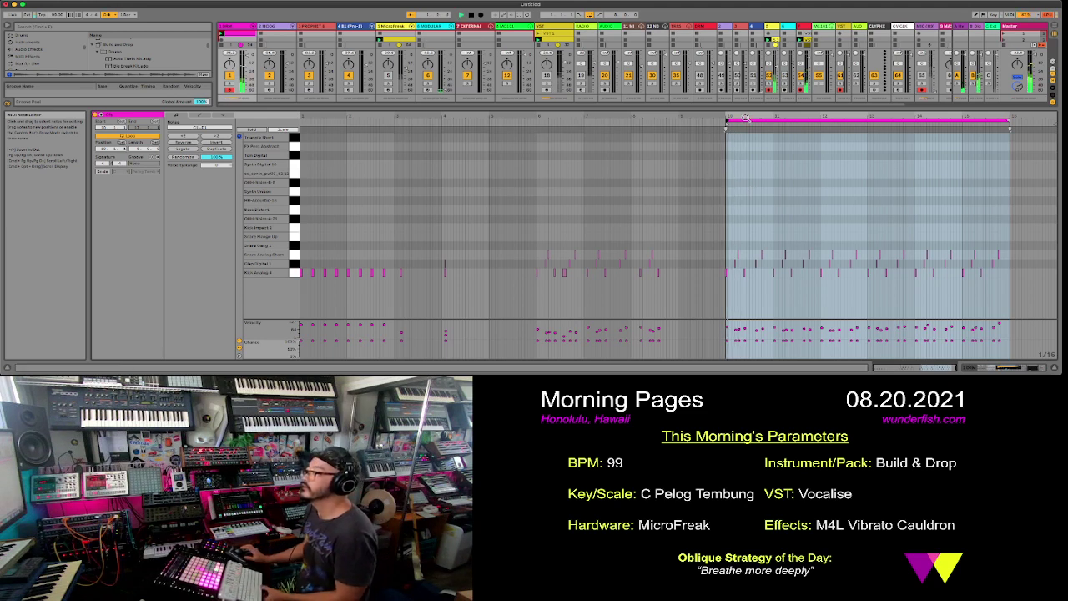
left_click_drag(746, 117, 746, 167)
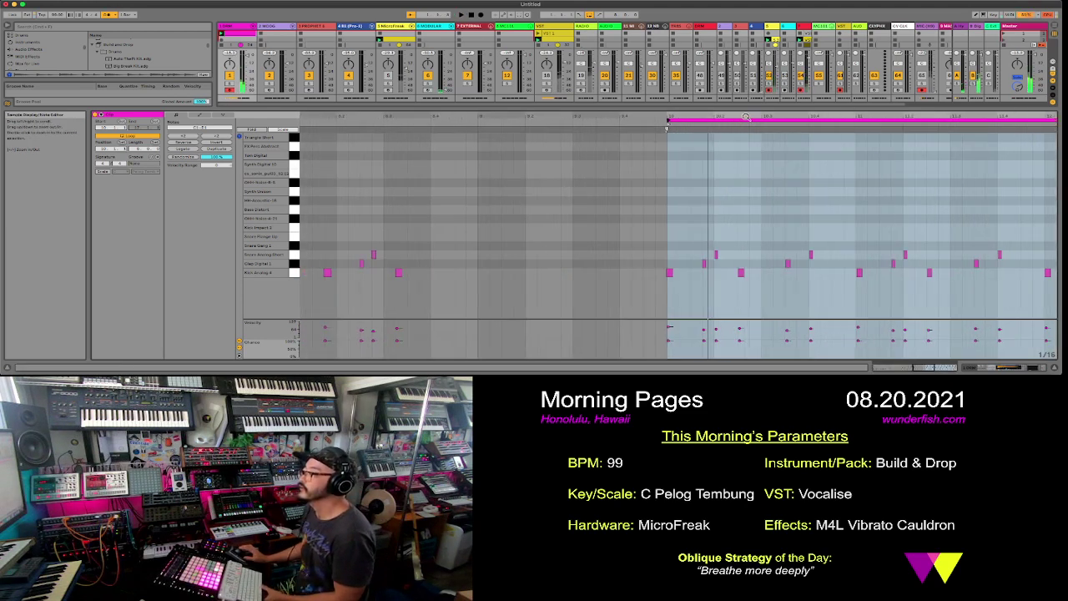
left_click(669, 273)
left_click_drag(669, 273, 671, 277)
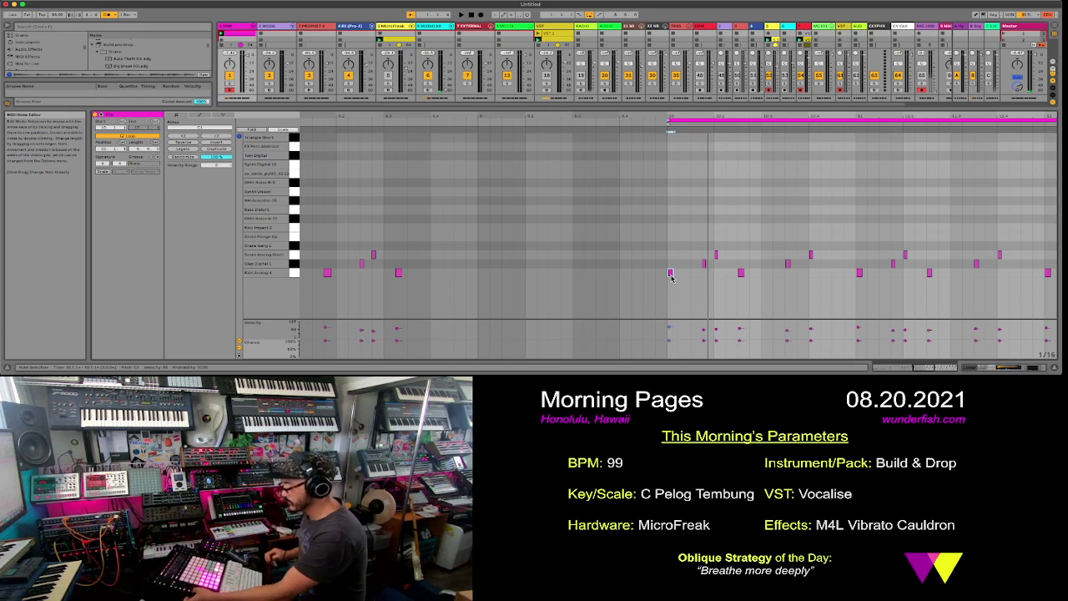
key("space")
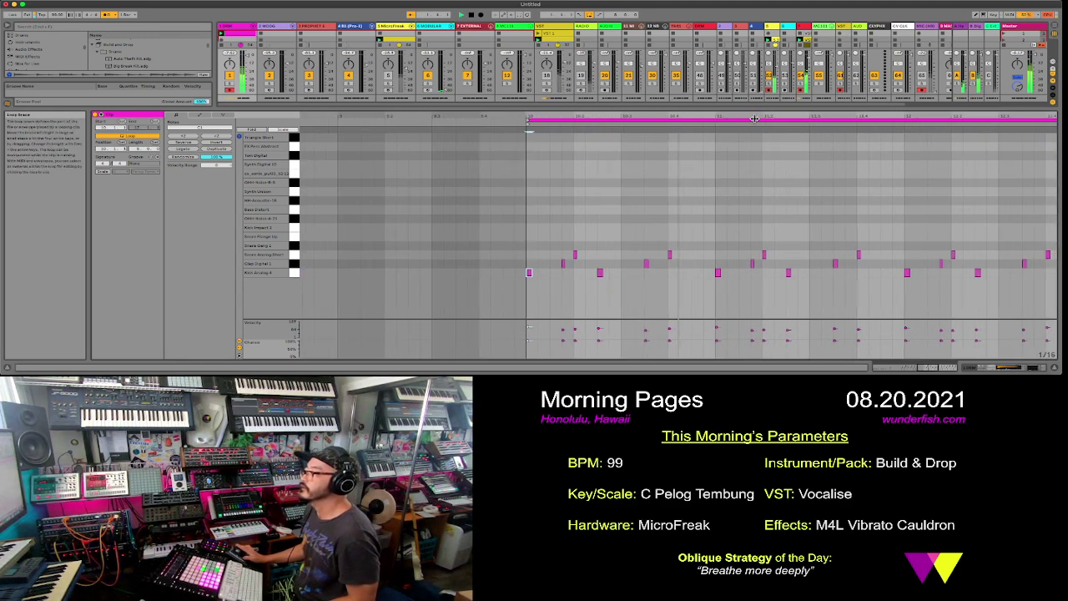
- Turn off the metronome and crop the pink drum clip down to its looped section
left_click(109, 14)
key("minus")
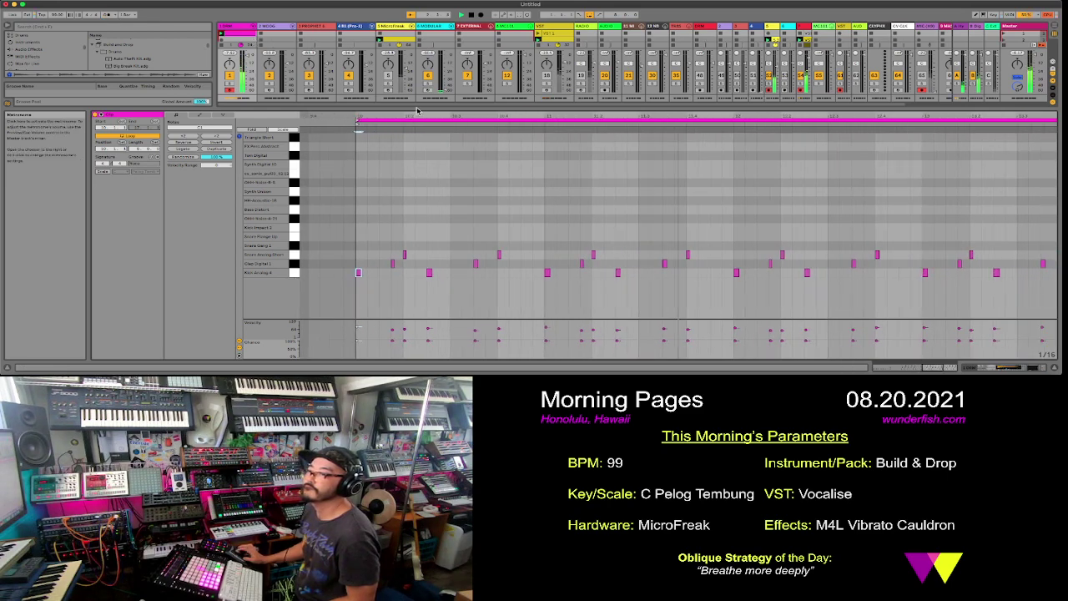
key("minus")
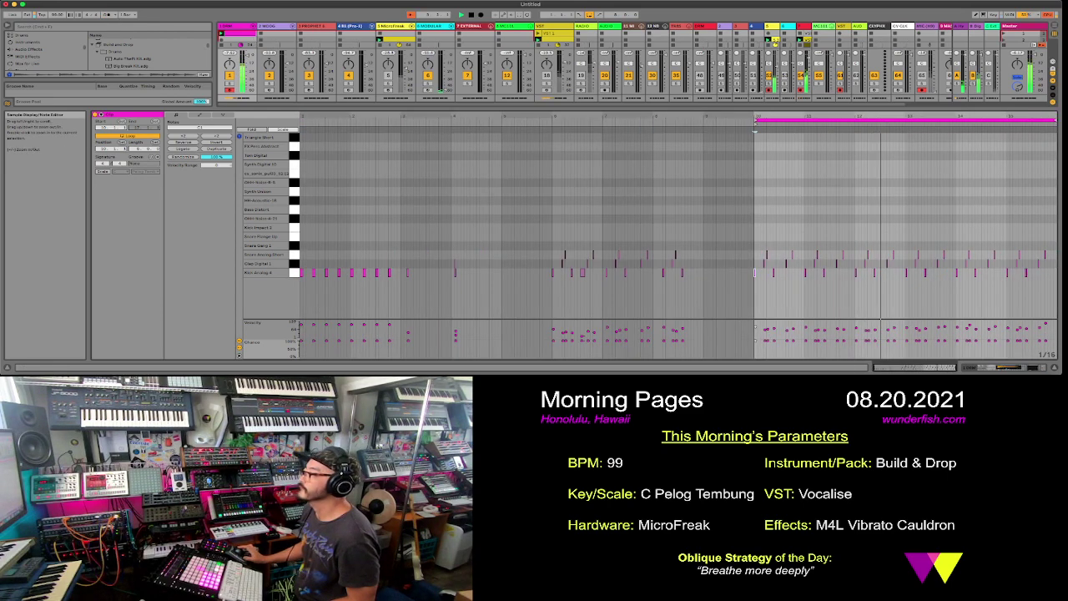
key("plus")
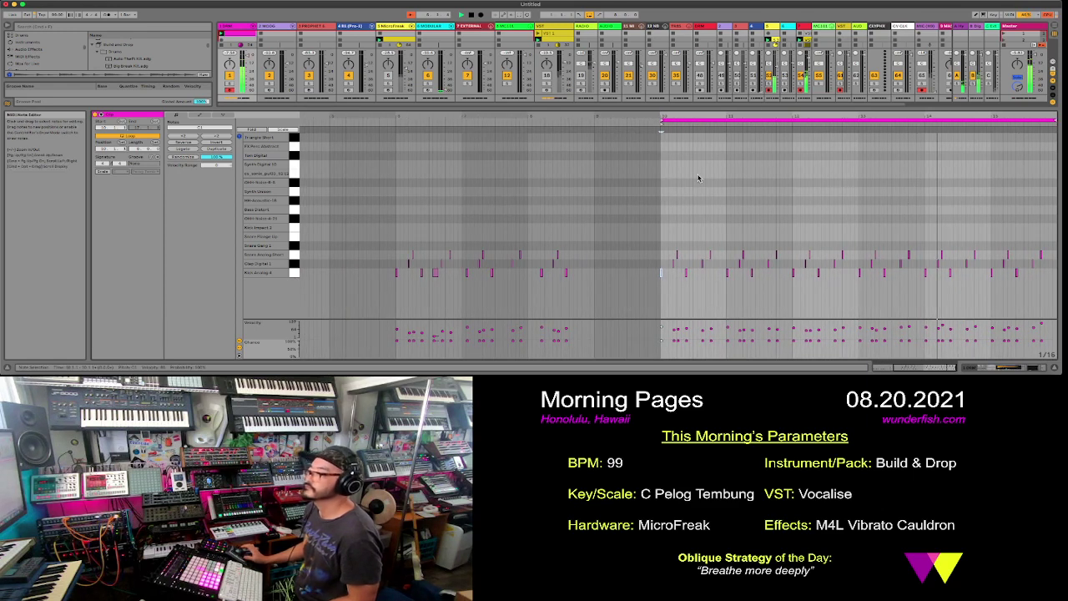
right_click(277, 38)
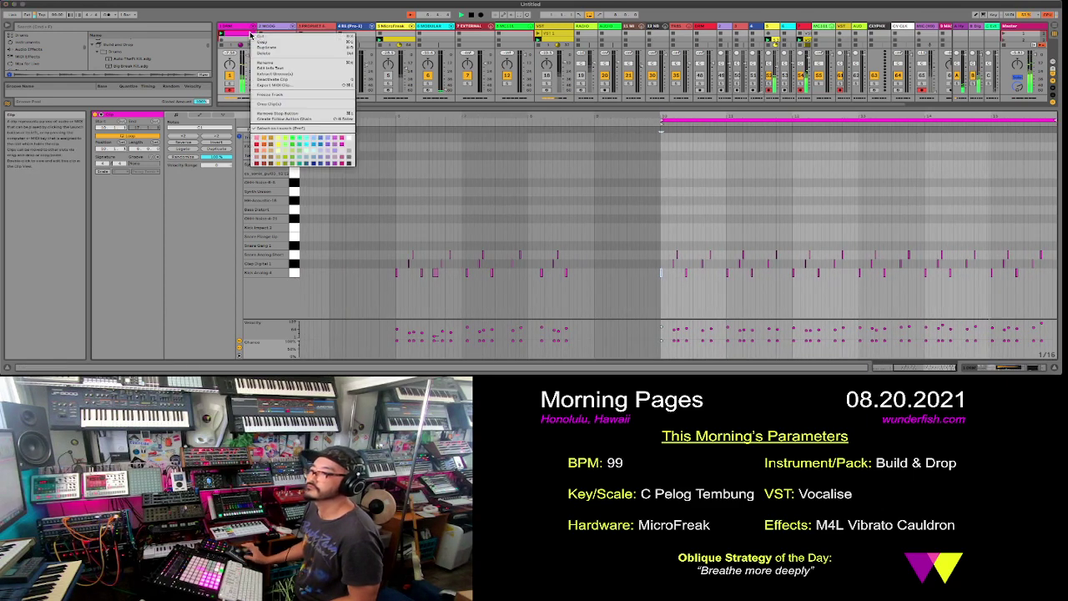
left_click(282, 103)
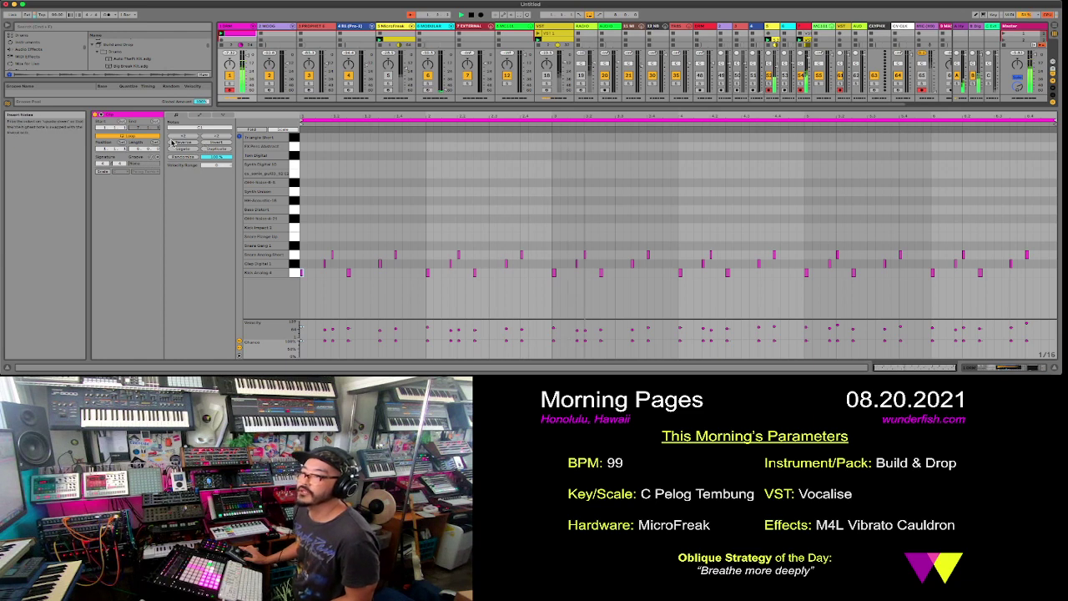
- Duplicate the cropped drum pattern and end the loop at bar 9 so it spans eight bars
left_click(214, 150)
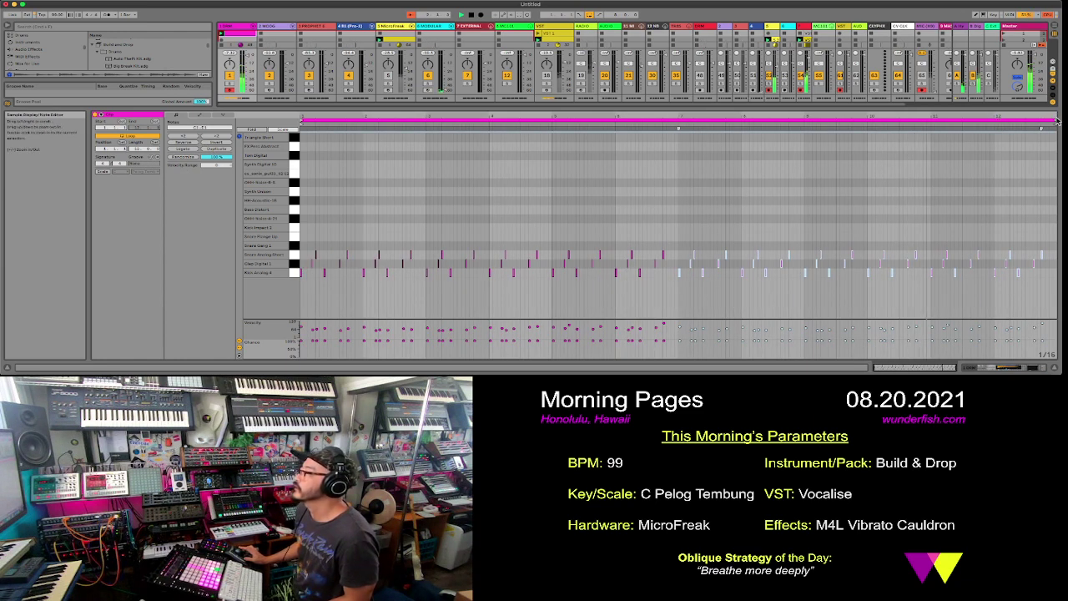
left_click_drag(999, 121, 815, 121)
left_click_drag(803, 165, 804, 165)
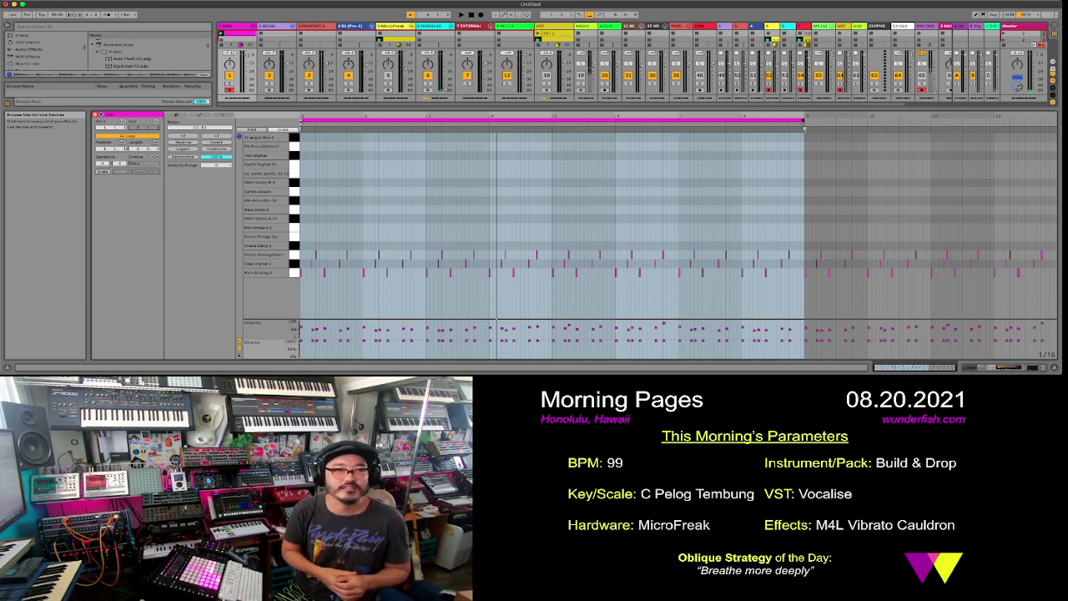
- Audition the kit's individual sounds from the note editor's keys to pick a hi-hat
left_click(293, 230)
left_click(293, 245)
left_click(294, 207)
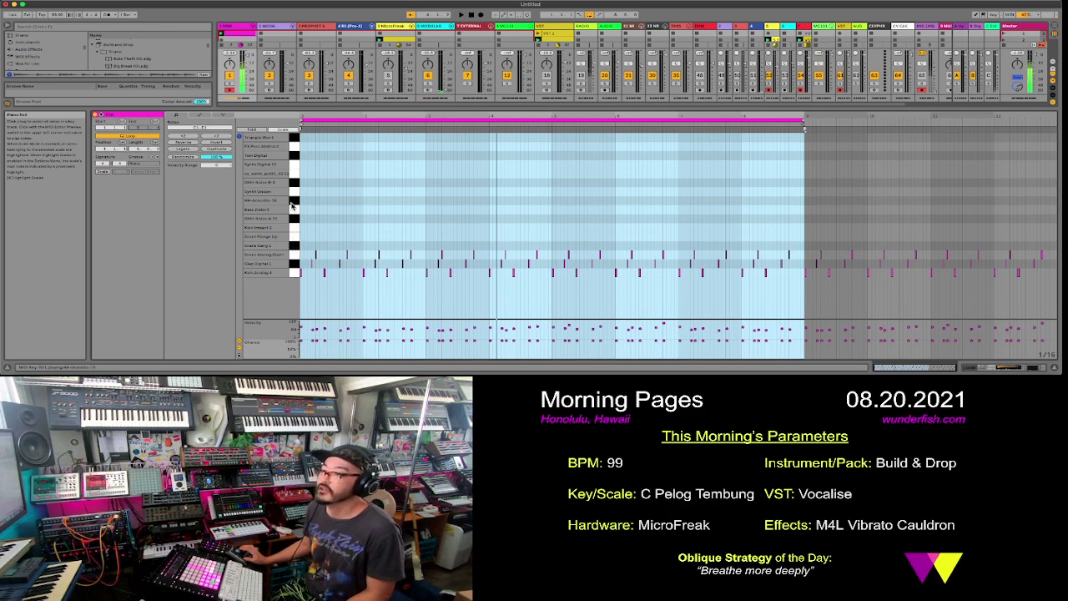
left_click(294, 195)
left_click(294, 195)
left_click(294, 180)
left_click(294, 198)
left_click(295, 202)
left_click(295, 204)
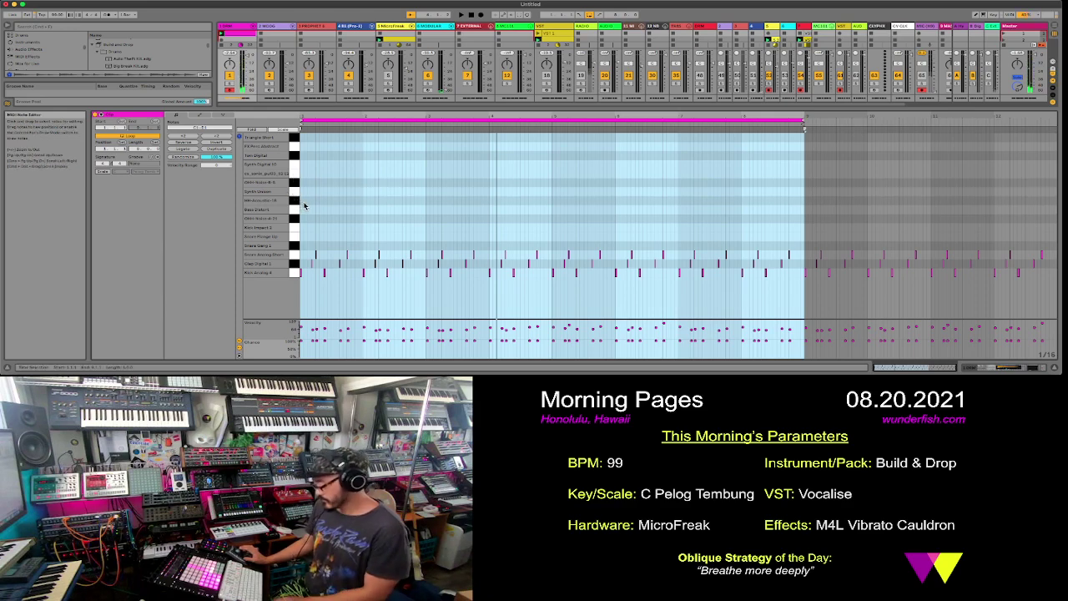
- Draw a continuous run of sixteenth notes on the acoustic hi-hat lane across the full eight-bar loop
left_click(305, 200)
left_click(303, 200)
left_click_drag(306, 197, 658, 200)
left_click_drag(769, 216, 825, 211)
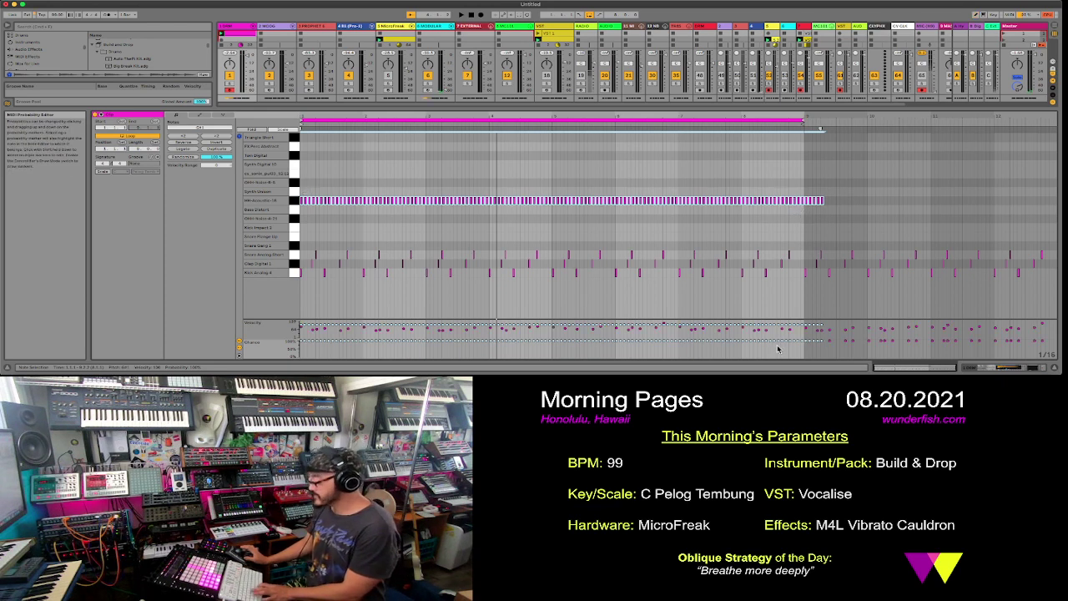
- Lower the velocity of all the hi-hat notes and reduce their chance to about 24%
left_click_drag(778, 345, 778, 351)
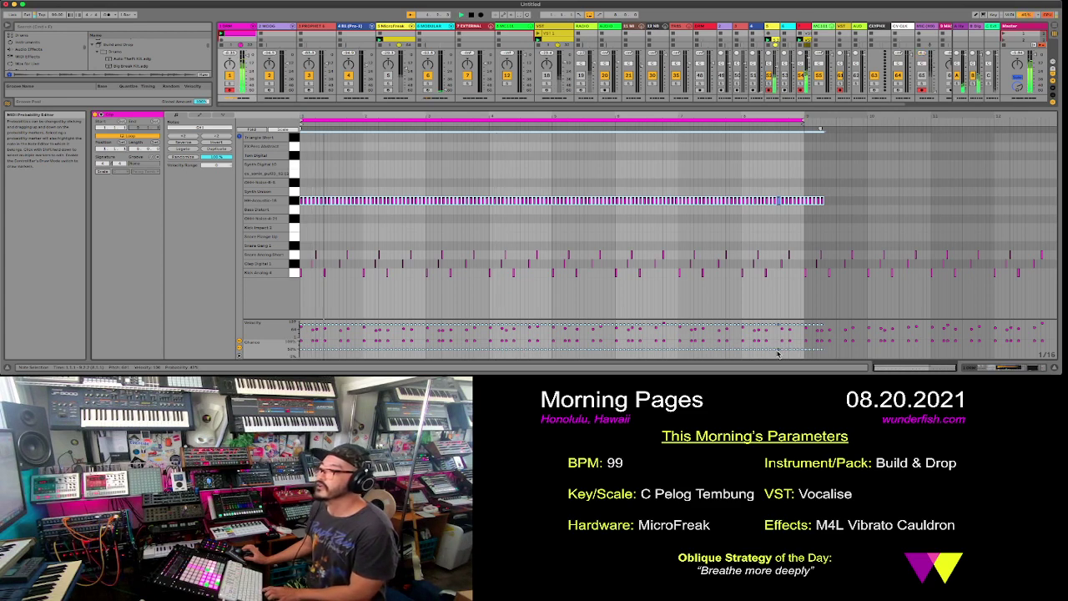
left_click_drag(777, 353, 776, 357)
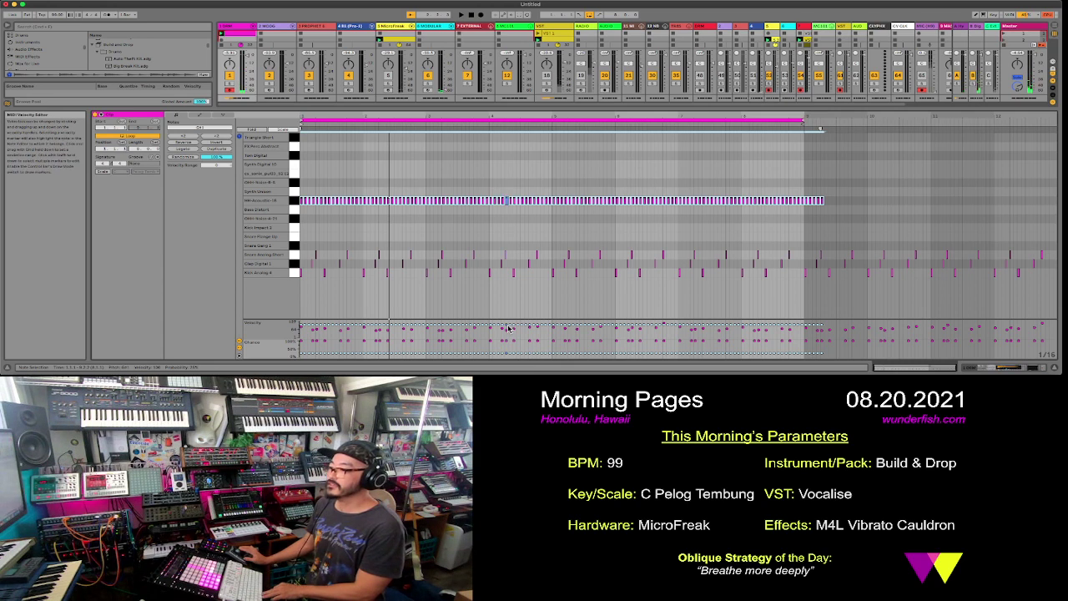
left_click_drag(508, 328, 509, 338)
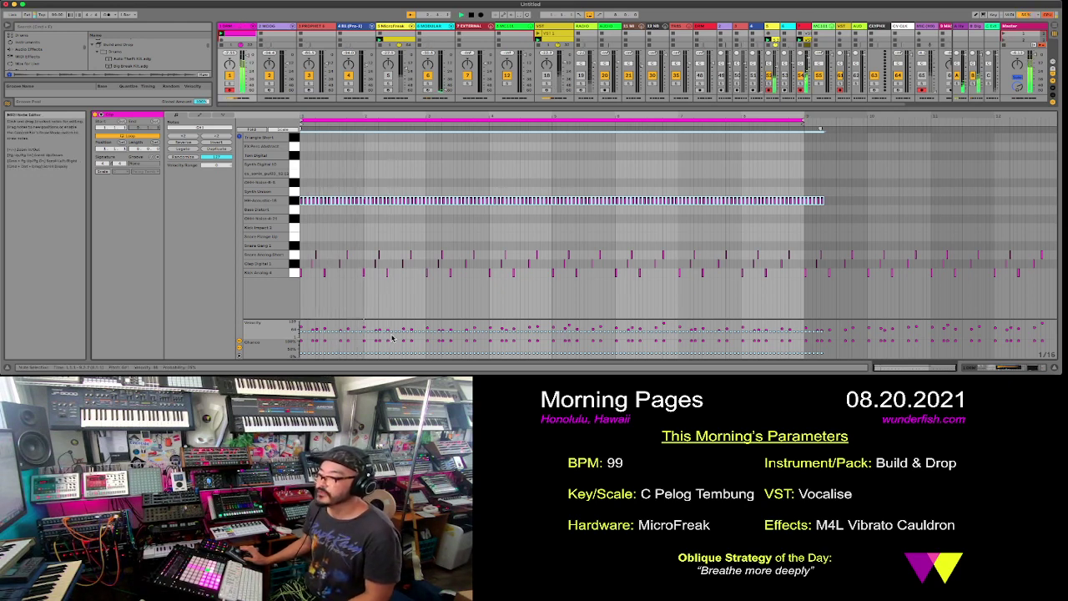
left_click_drag(381, 350, 381, 345)
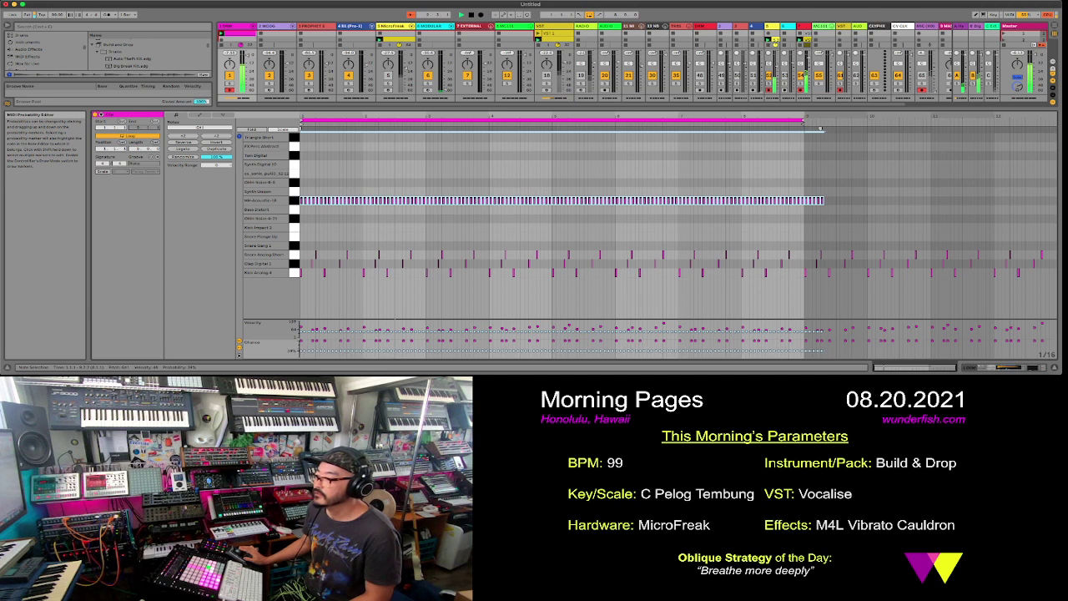
left_click(391, 354)
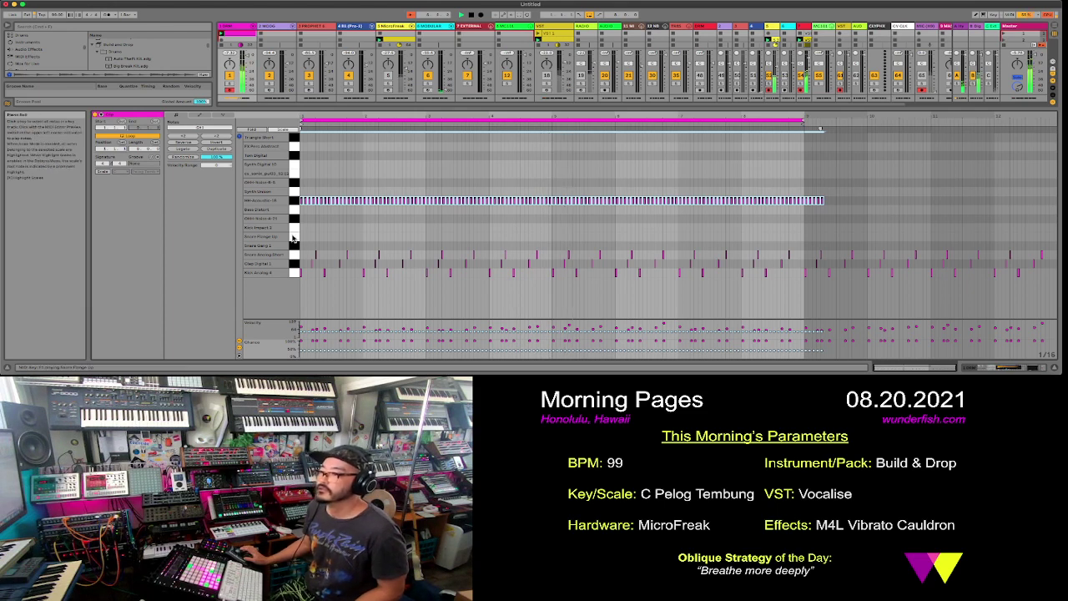
- Shrink the lower editing area and delete the Komplete Kontrol instrument from the VST track
left_click(293, 201)
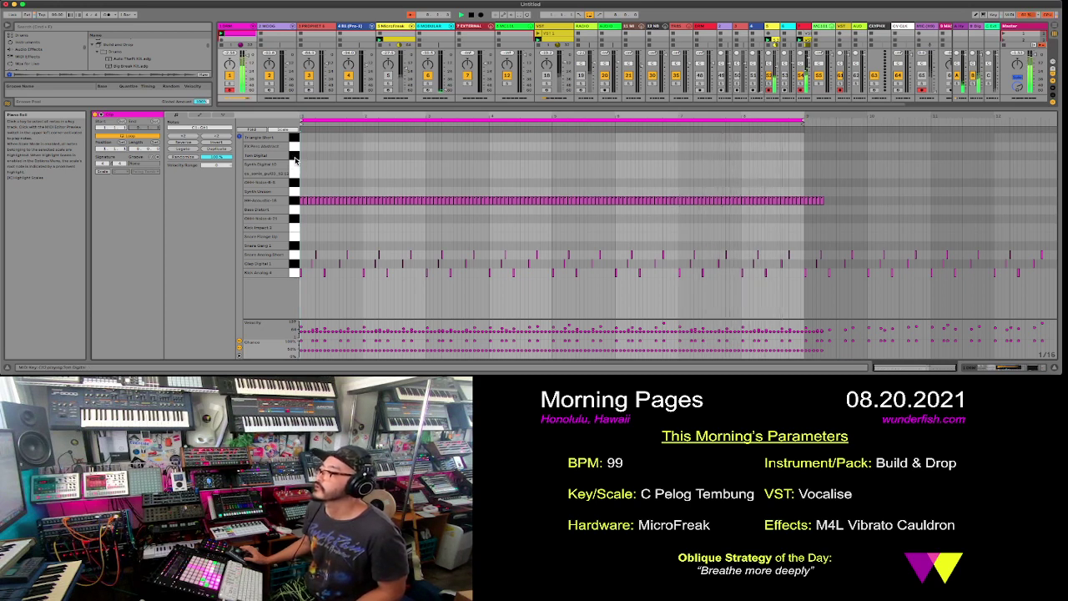
left_click_drag(425, 109, 428, 180)
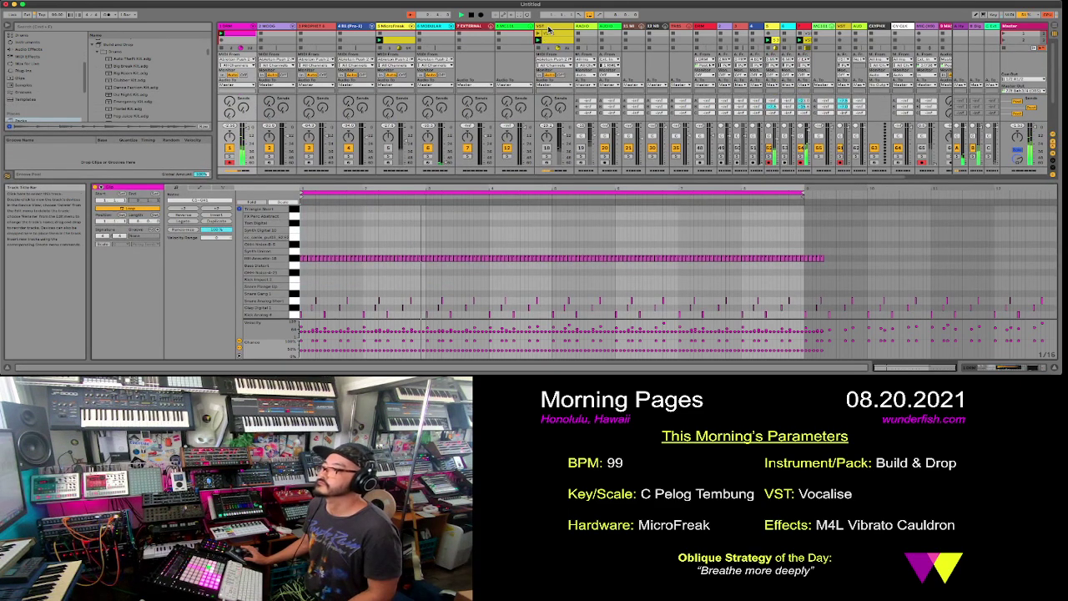
left_click_drag(398, 176, 398, 282)
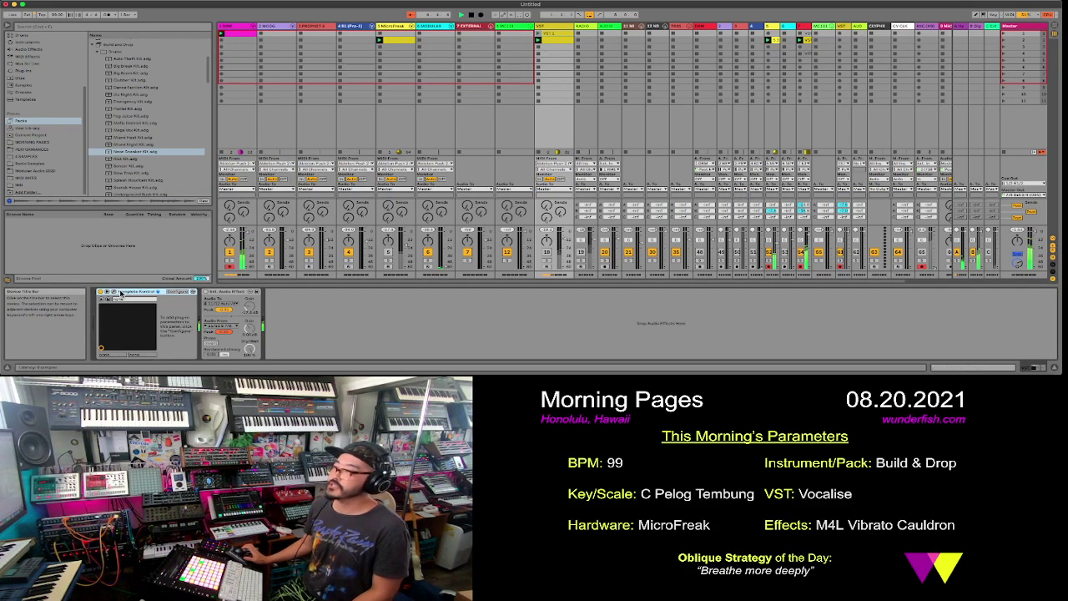
key("Delete")
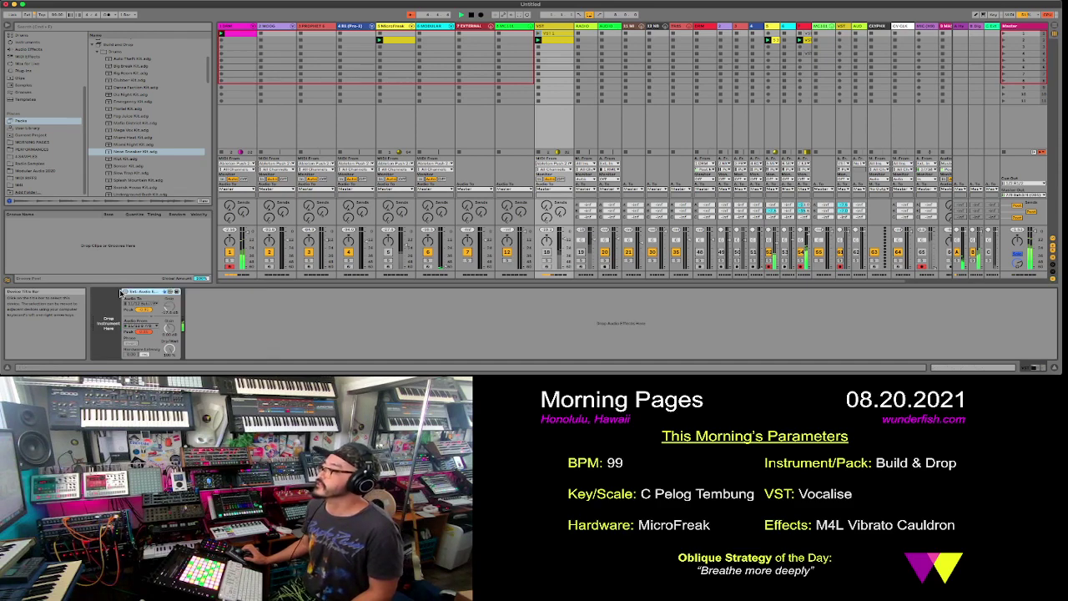
- Inspect a hi-hat pad in the drum track's kit and return to the drum clip's note editor
left_click(230, 27)
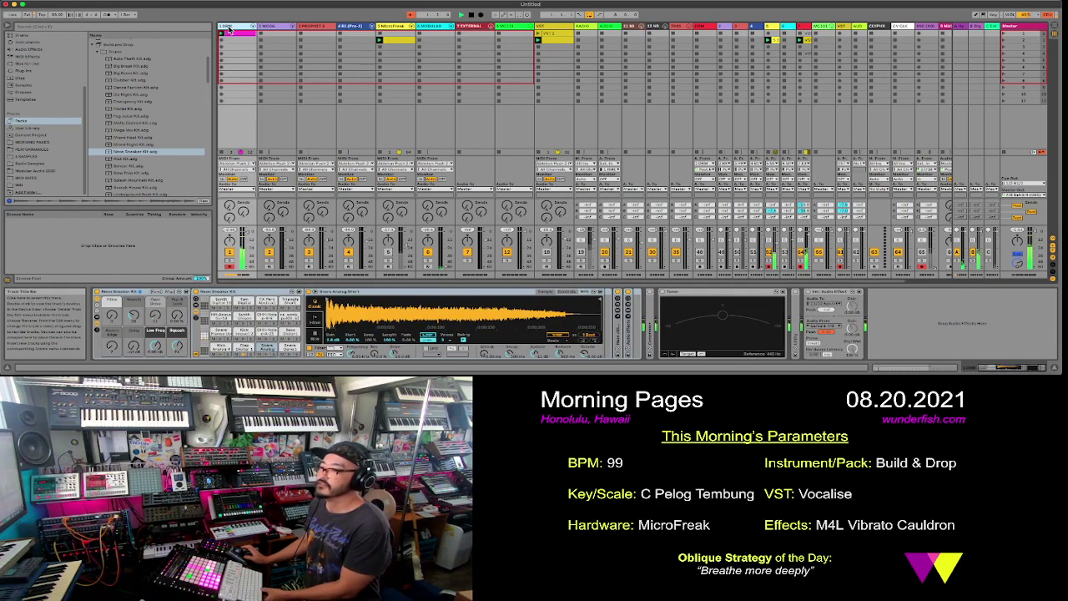
left_click(266, 327)
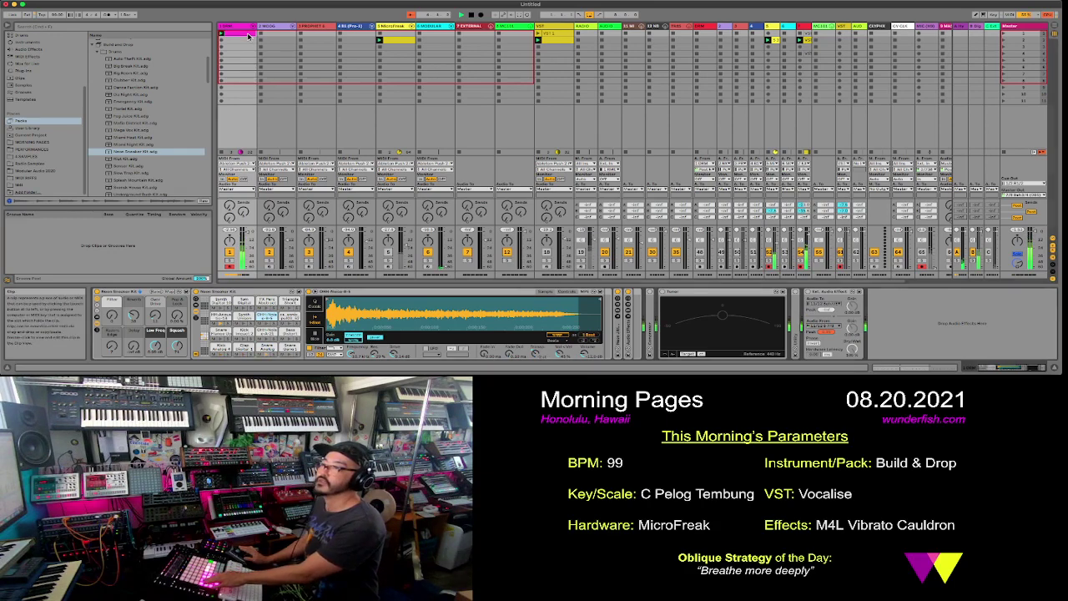
key("shift+Tab")
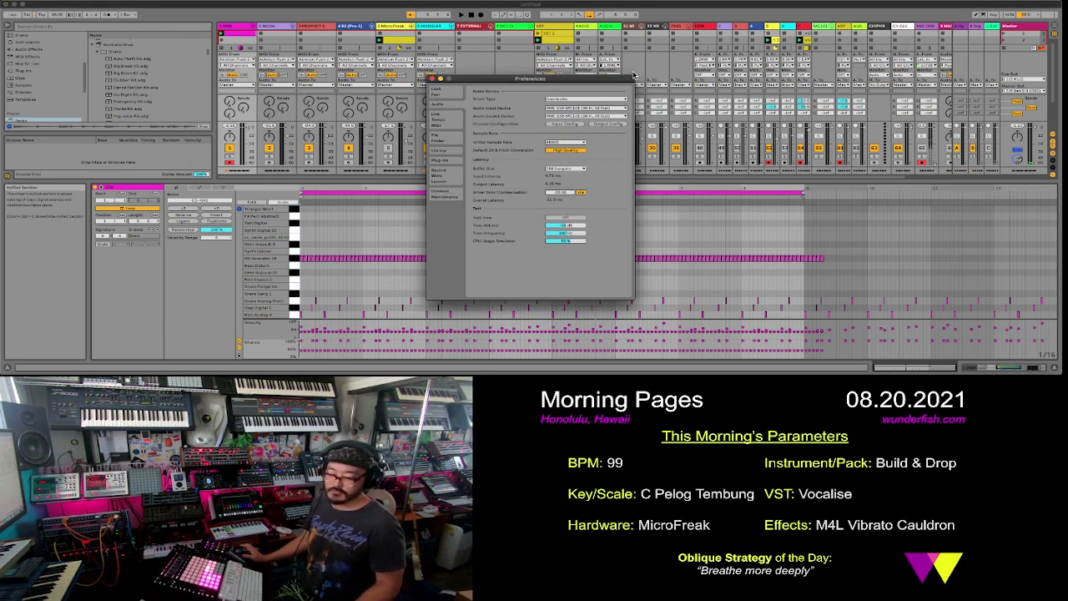
- Set the audio buffer size to 2048 samples, close the preferences and resume playback
left_click(566, 168)
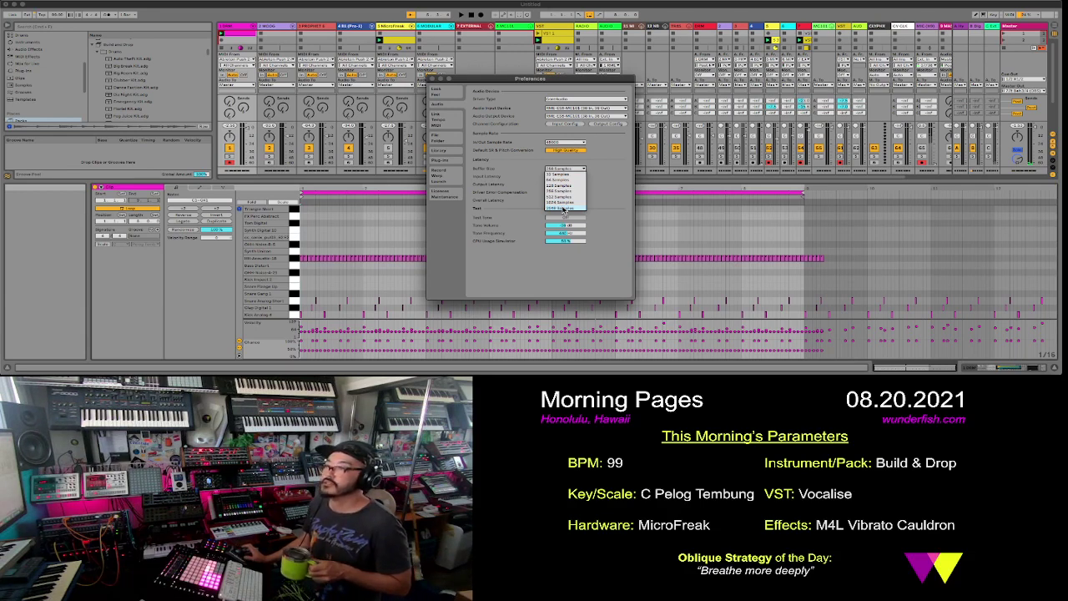
left_click(563, 208)
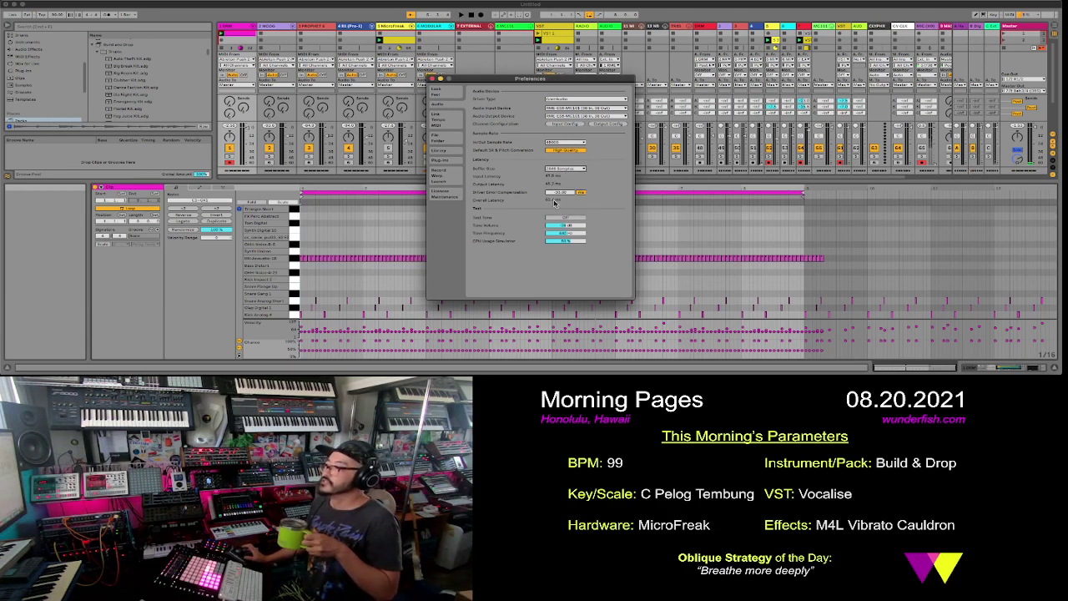
left_click(434, 79)
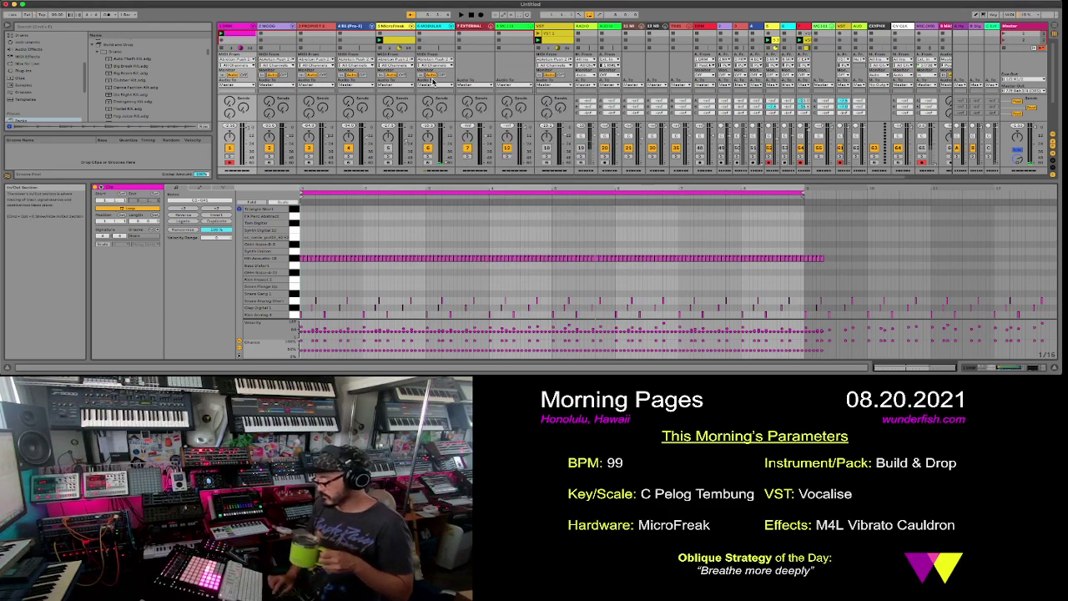
key("space")
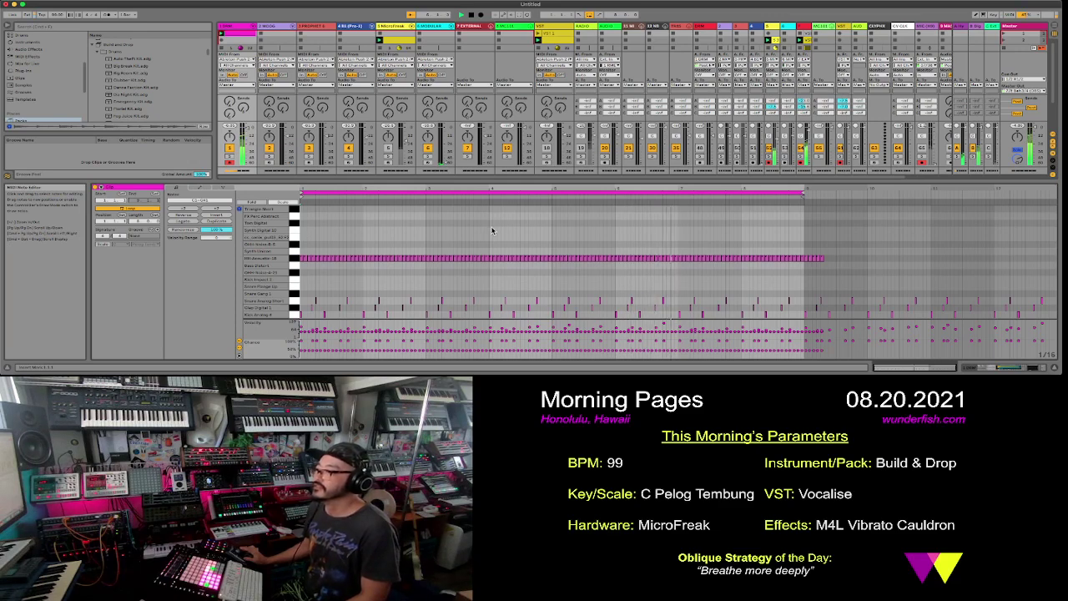
- Add one Synth Digital note near the end of bar 4 and another near the end of bar 8 in the drum clip
double_click(539, 230)
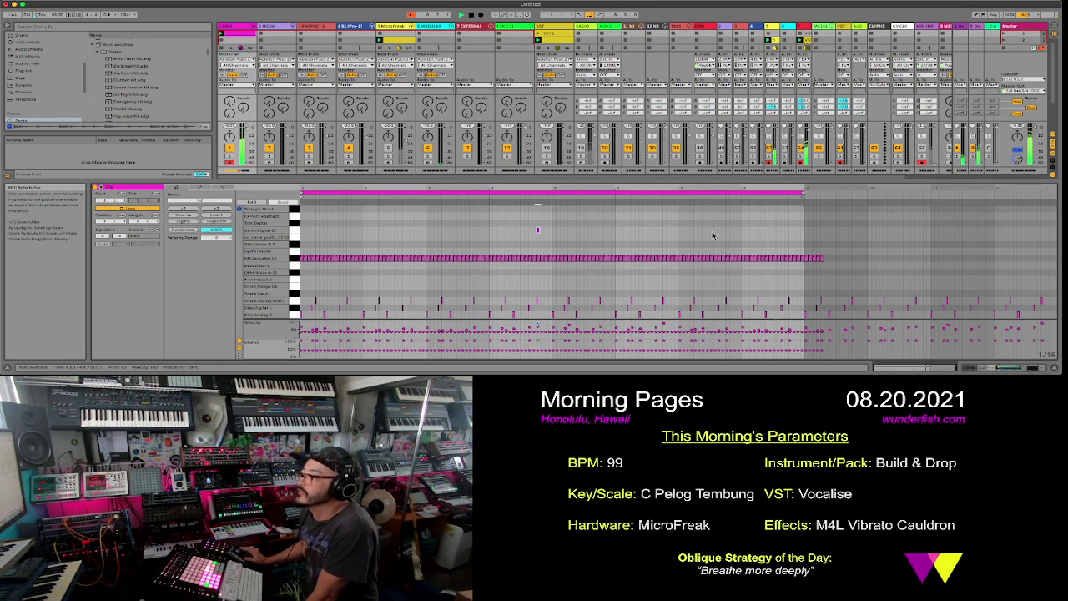
double_click(798, 231)
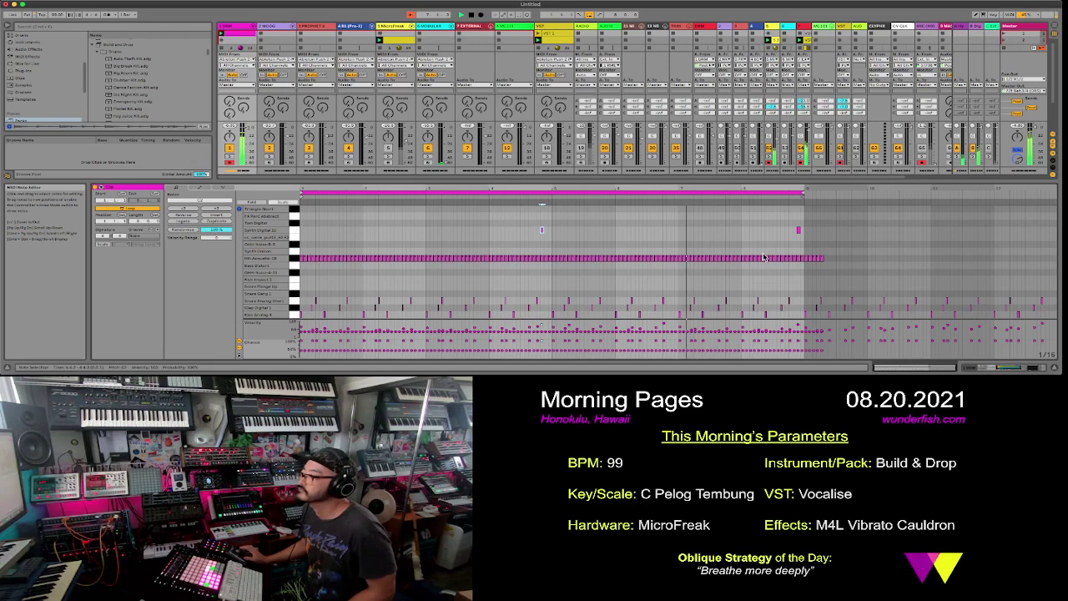
left_click(798, 231)
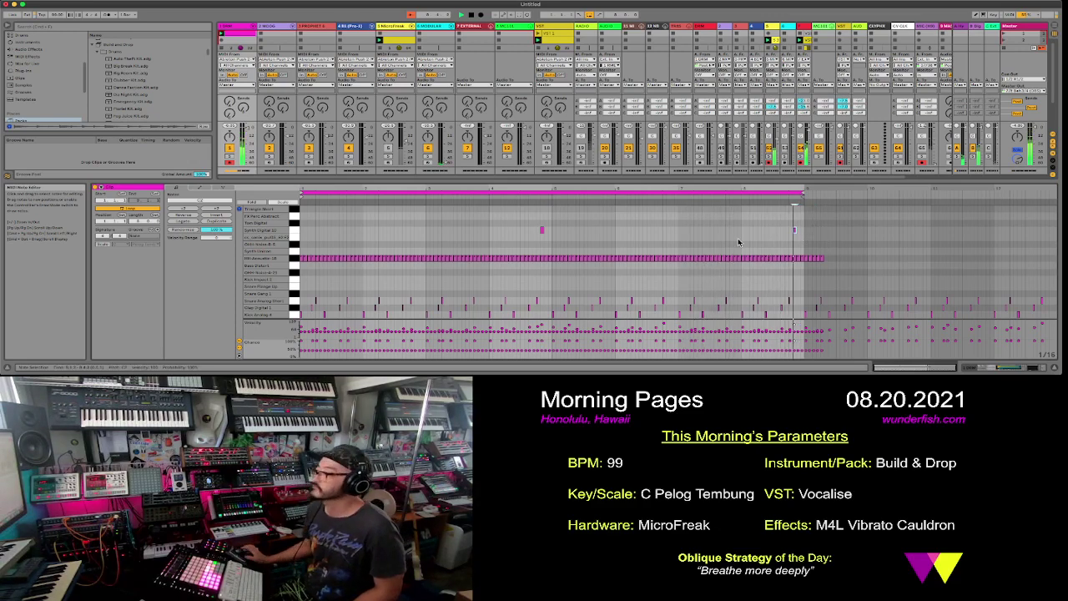
- Select both new Synth Digital notes and lower their chance and velocity
left_click(541, 229, "shift")
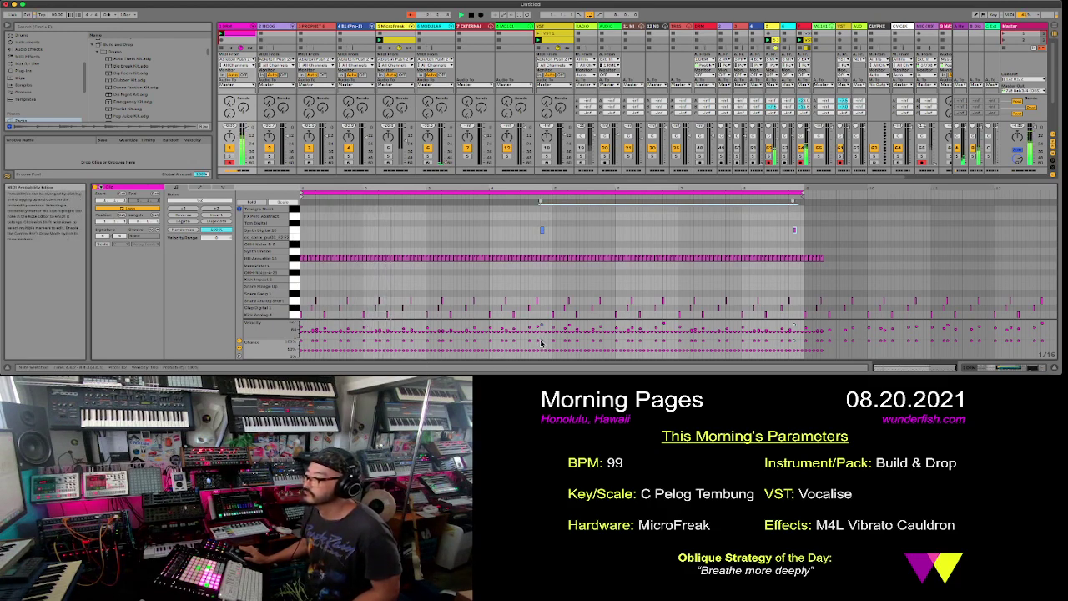
left_click_drag(539, 342, 539, 347)
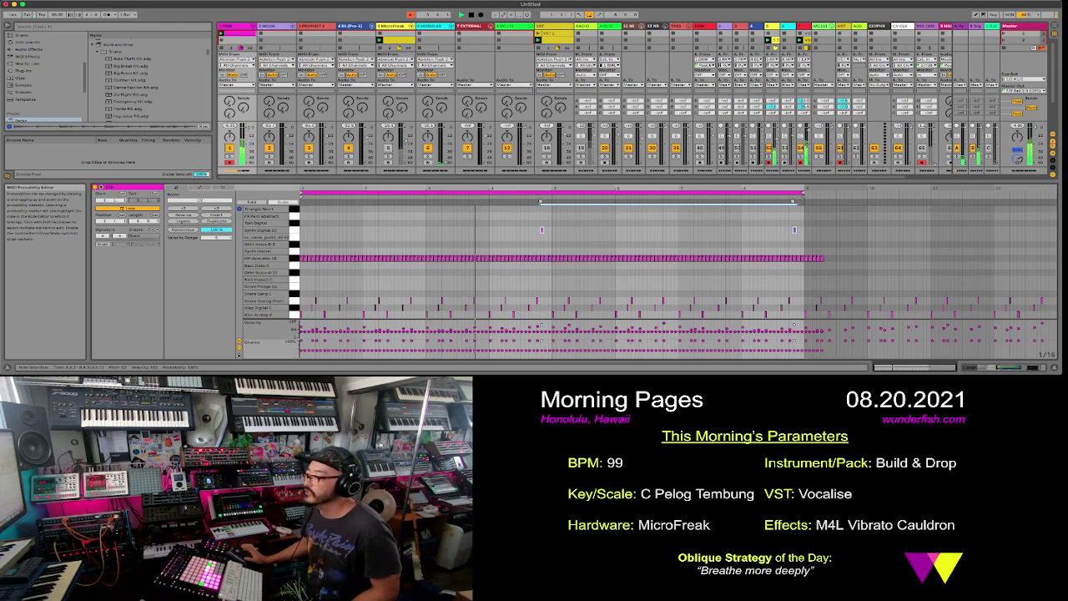
left_click(543, 326)
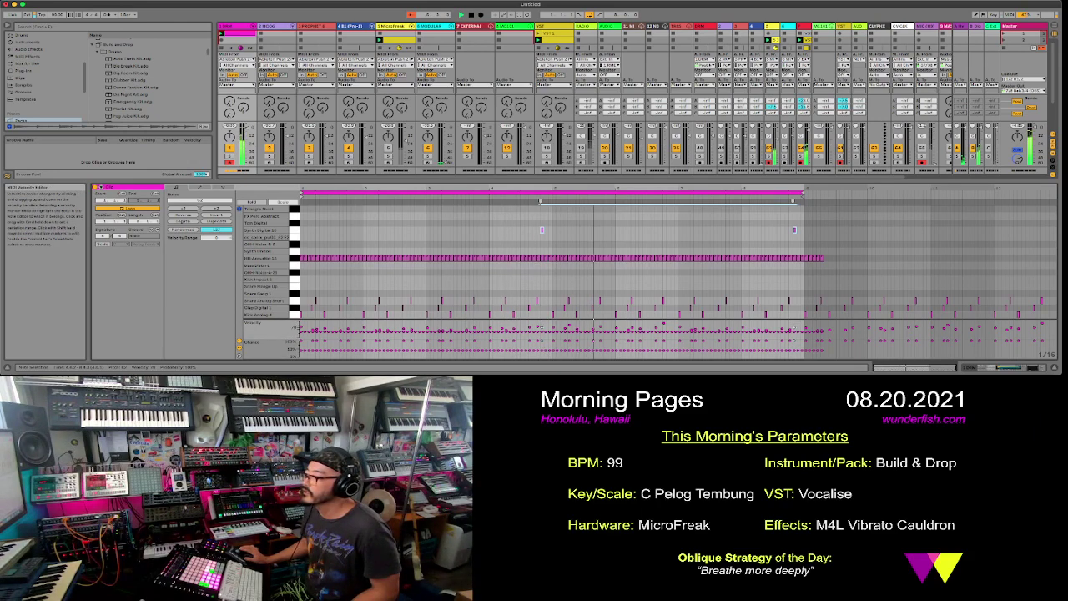
left_click(544, 326)
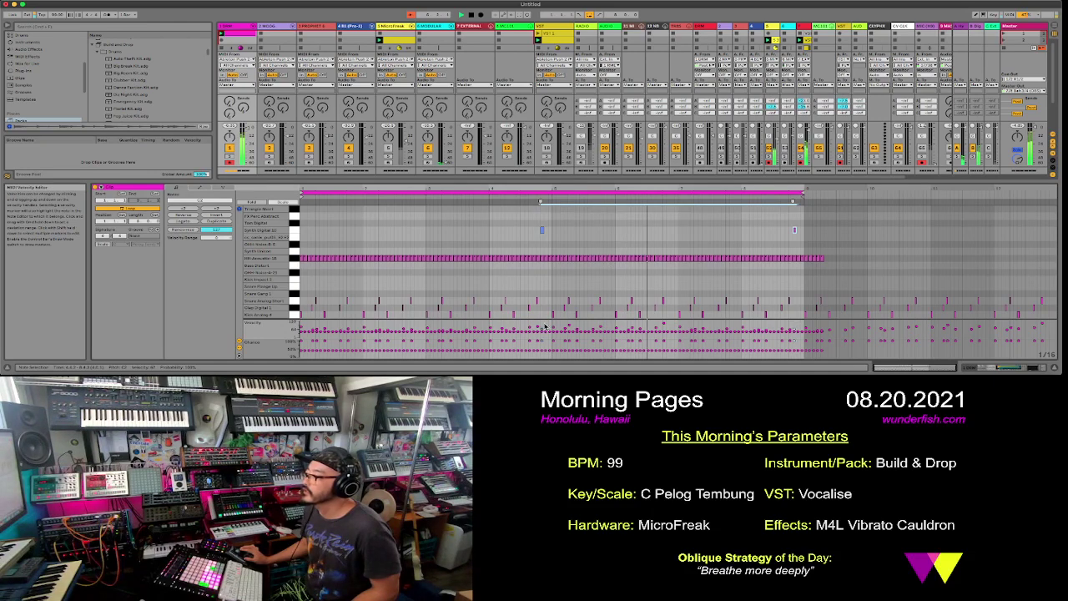
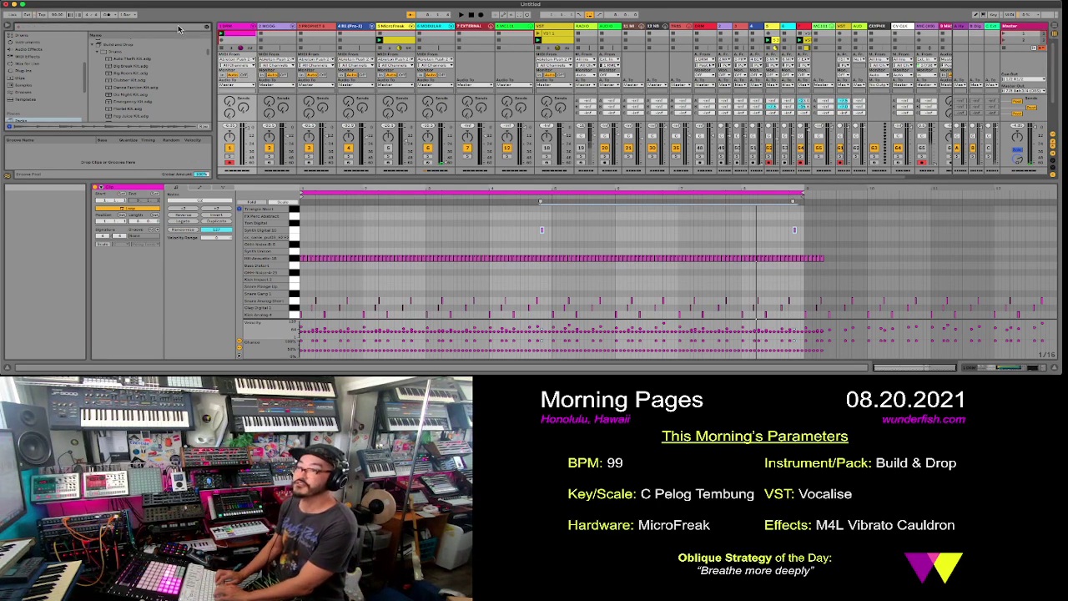
- Search the browser for "cauld" and select Vibrato Cauldron among the Max for Live audio effects
key("super+f")
type("cauld")
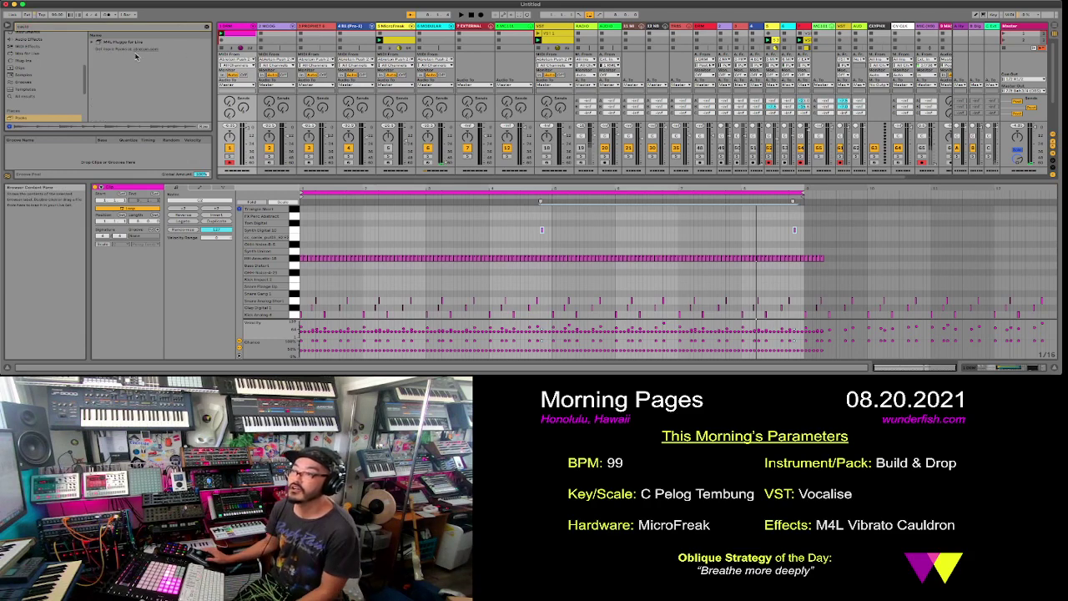
scroll(44, 75, "up", 3)
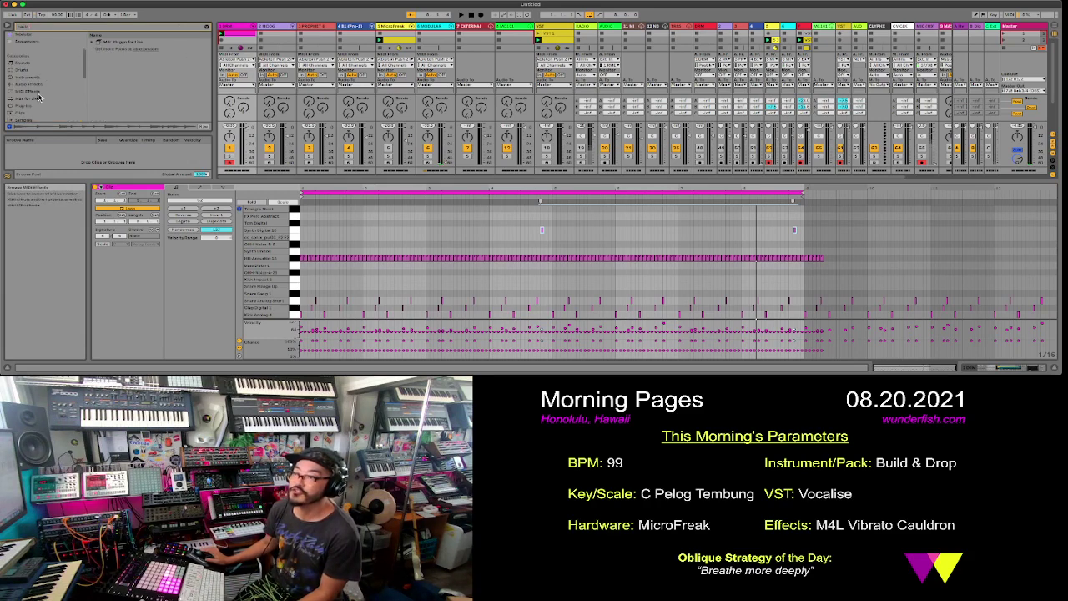
left_click(39, 98)
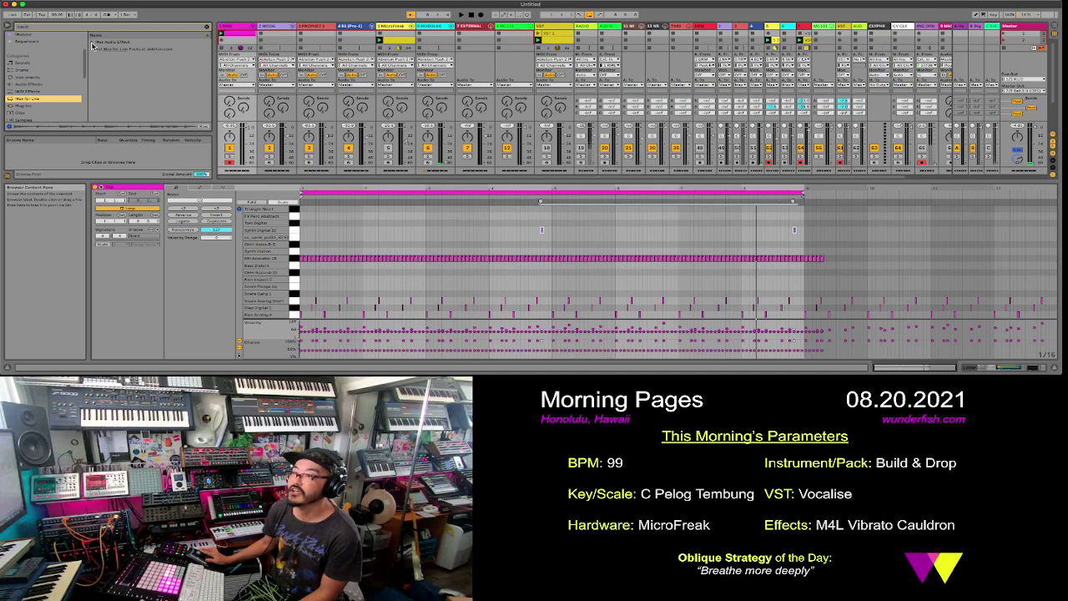
left_click(93, 43)
left_click(108, 50)
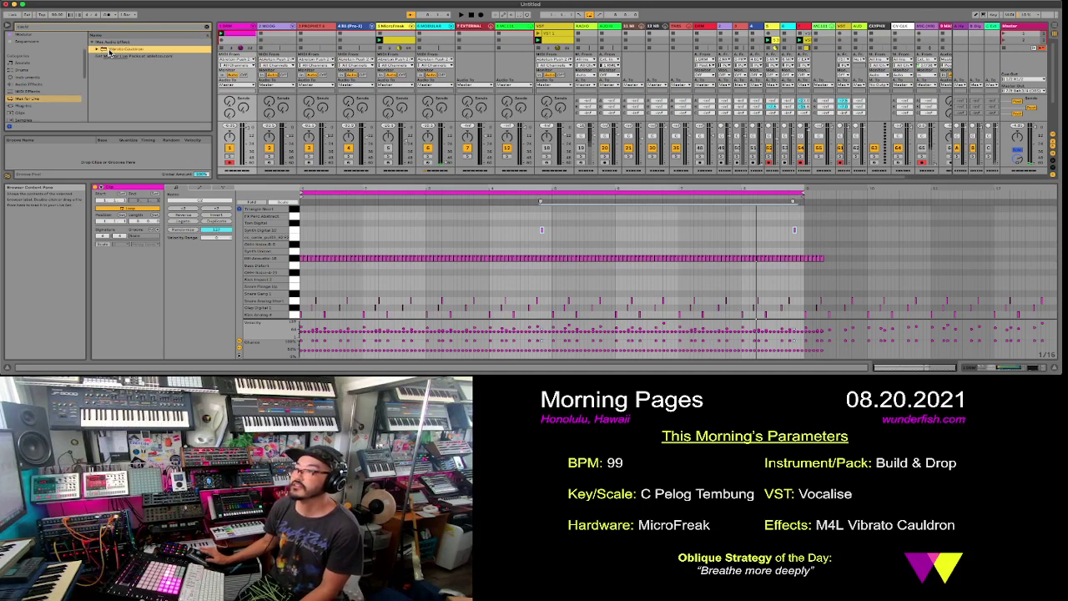
- Add the Vibrato Cauldron effect to audio track 5 and adjust its vibrato settings, including rate and depth, during playback
left_click_drag(108, 52, 775, 31)
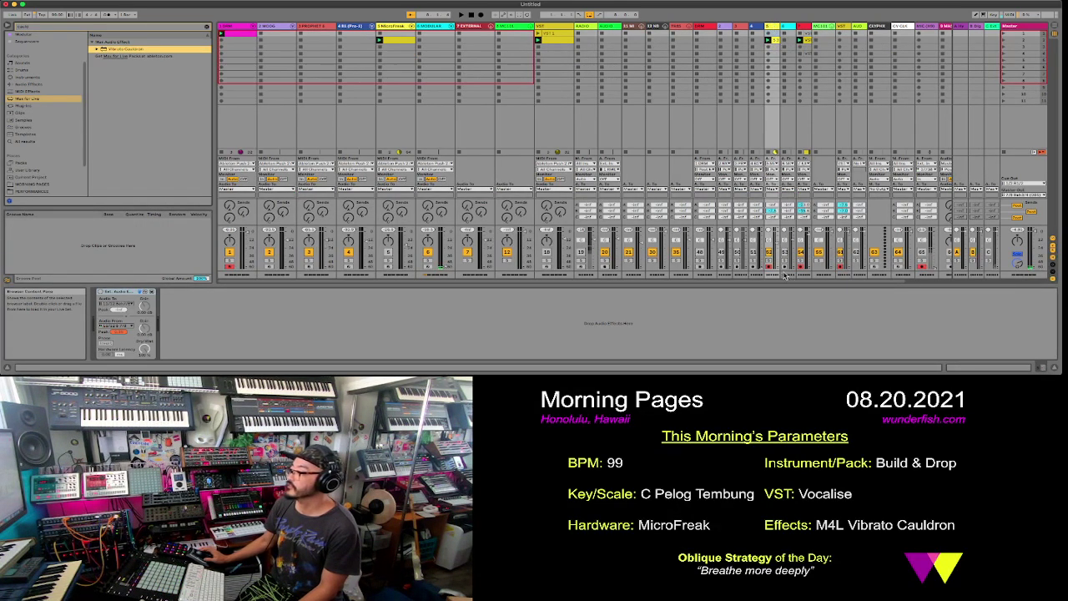
key("space")
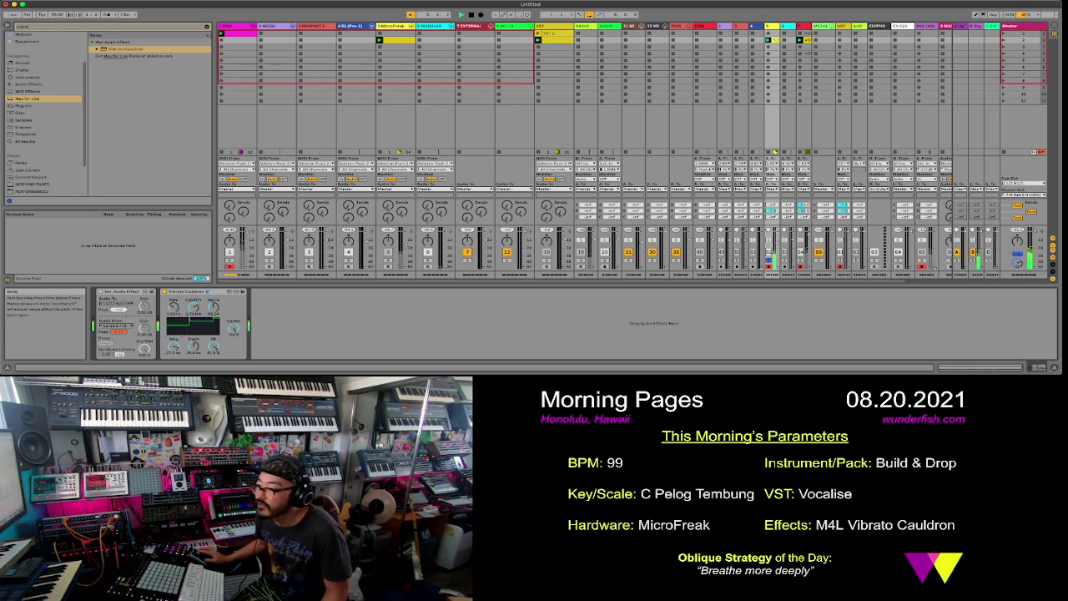
left_click_drag(192, 351, 192, 338)
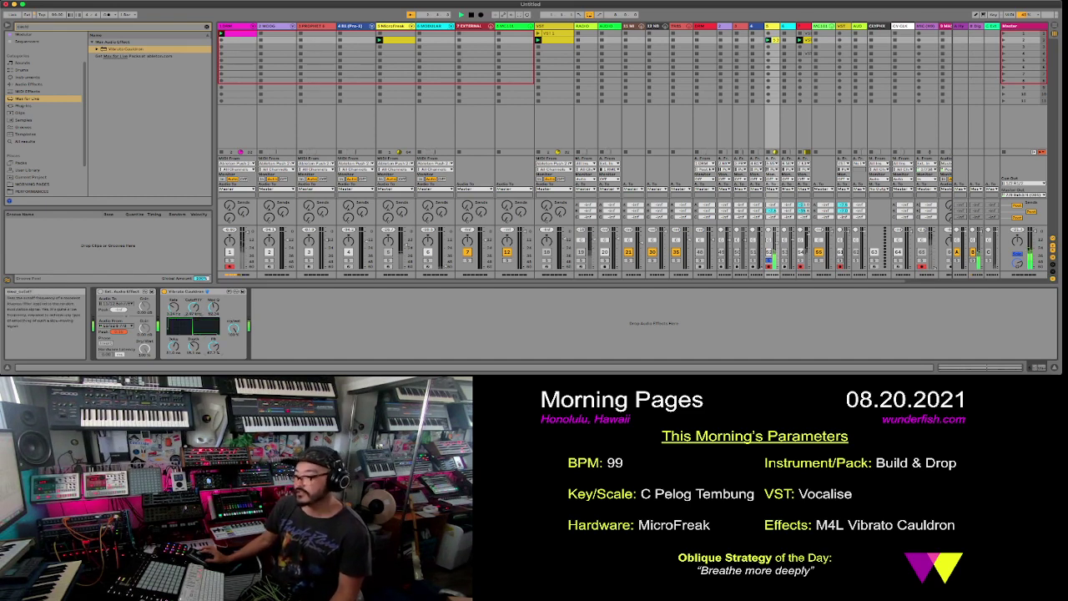
left_click_drag(215, 308, 214, 305)
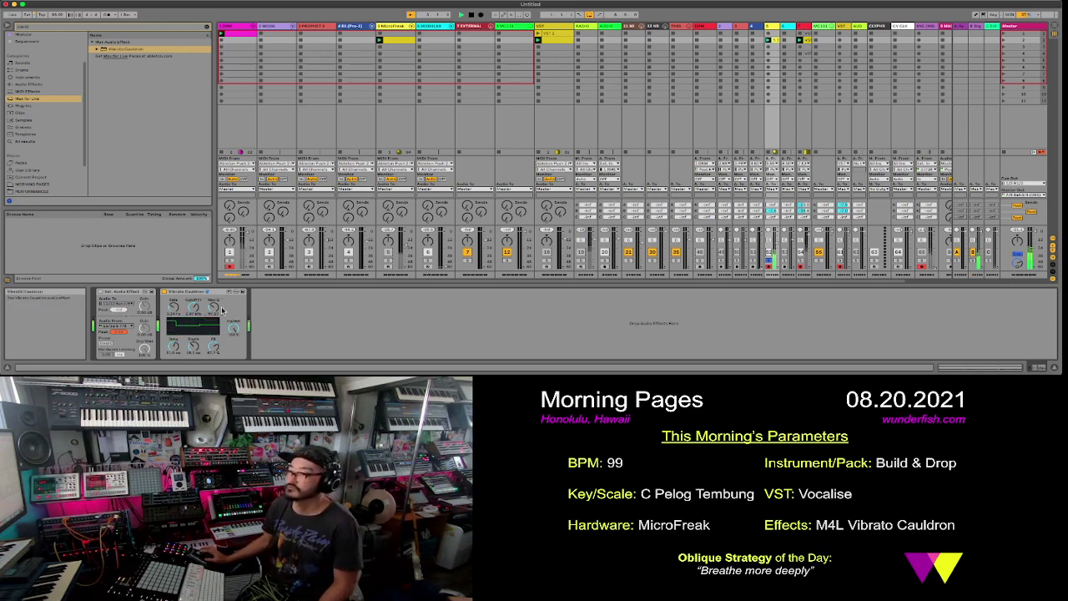
left_click_drag(173, 307, 174, 302)
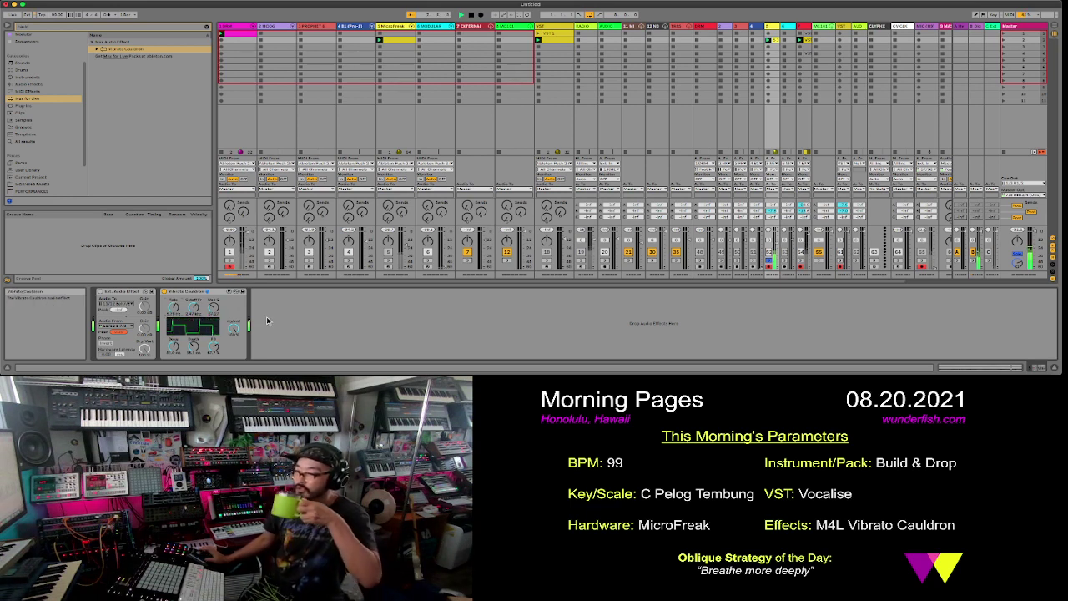
- Open the recorded clip on audio track 5 and audition it together with the full mix
left_click(777, 44)
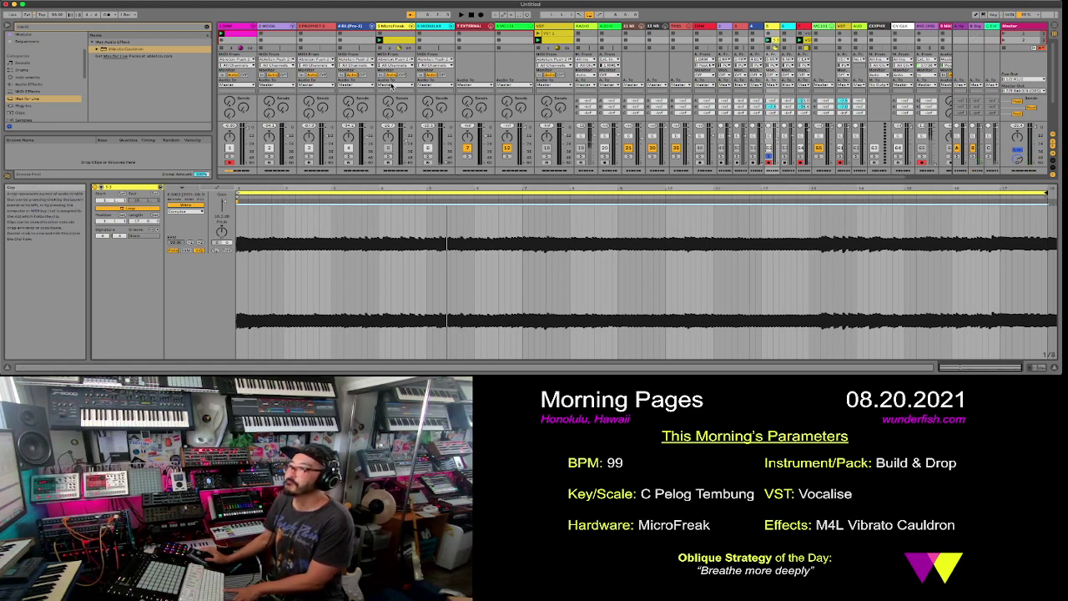
key("space")
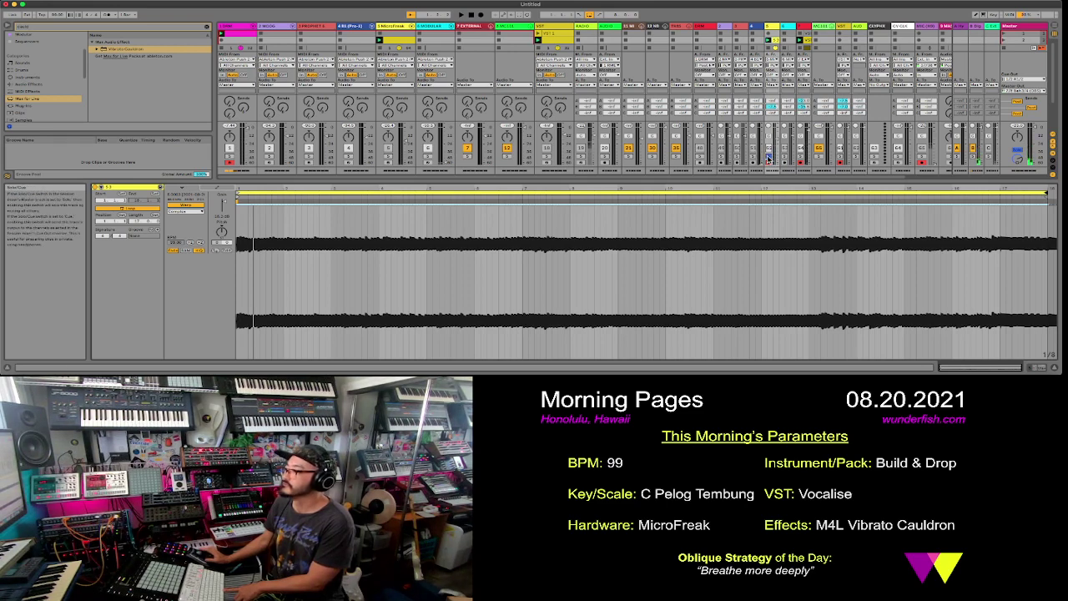
key("space")
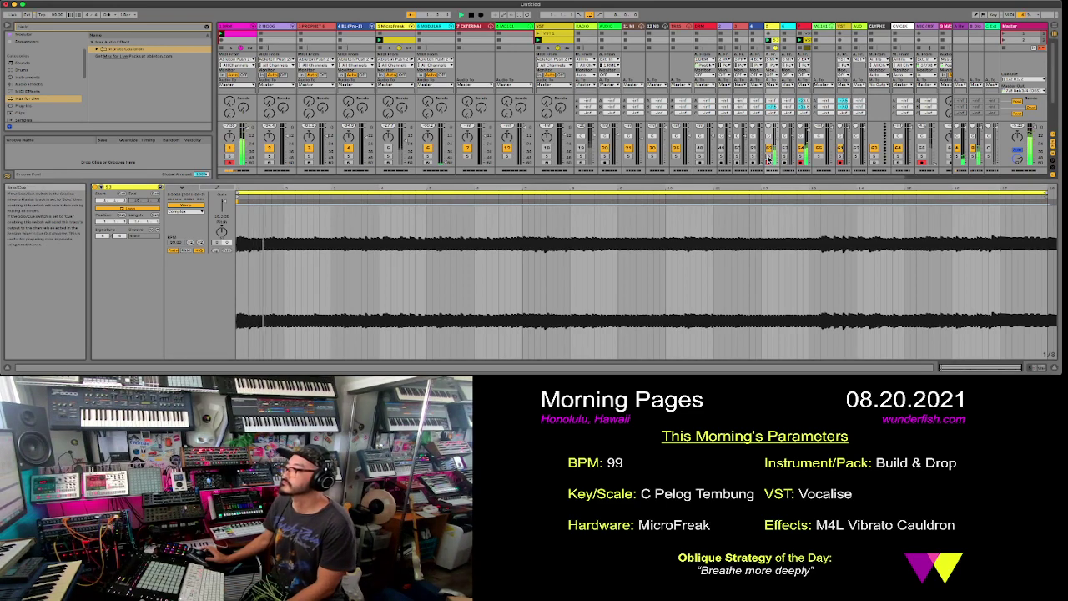
- Arm MIDI track 4 for recording in place of the drum track and select the cyan chain in its instrument rack
left_click_drag(768, 180, 767, 265)
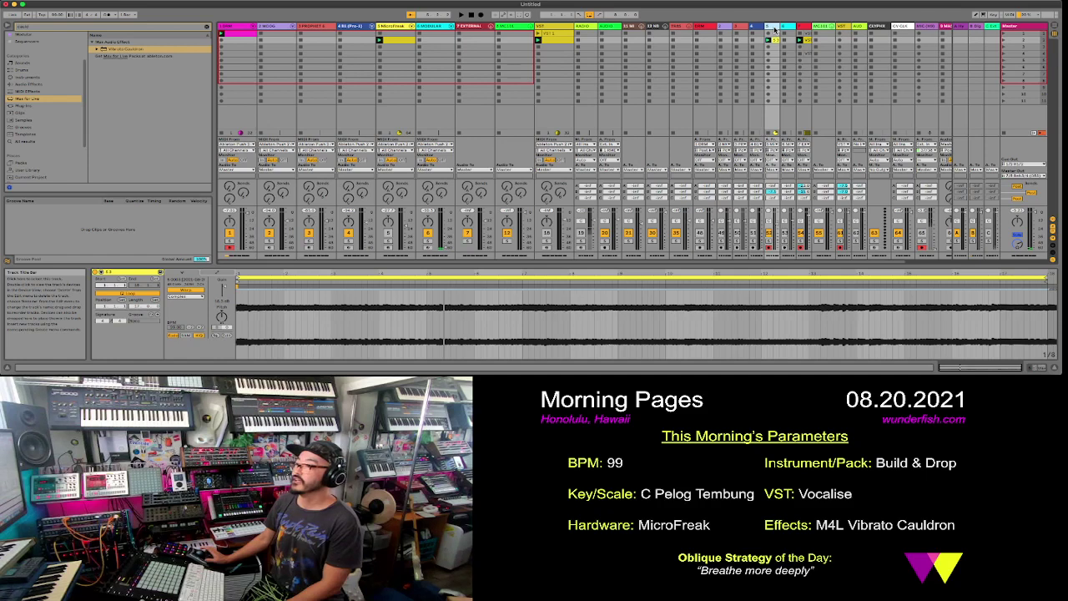
left_click(352, 28)
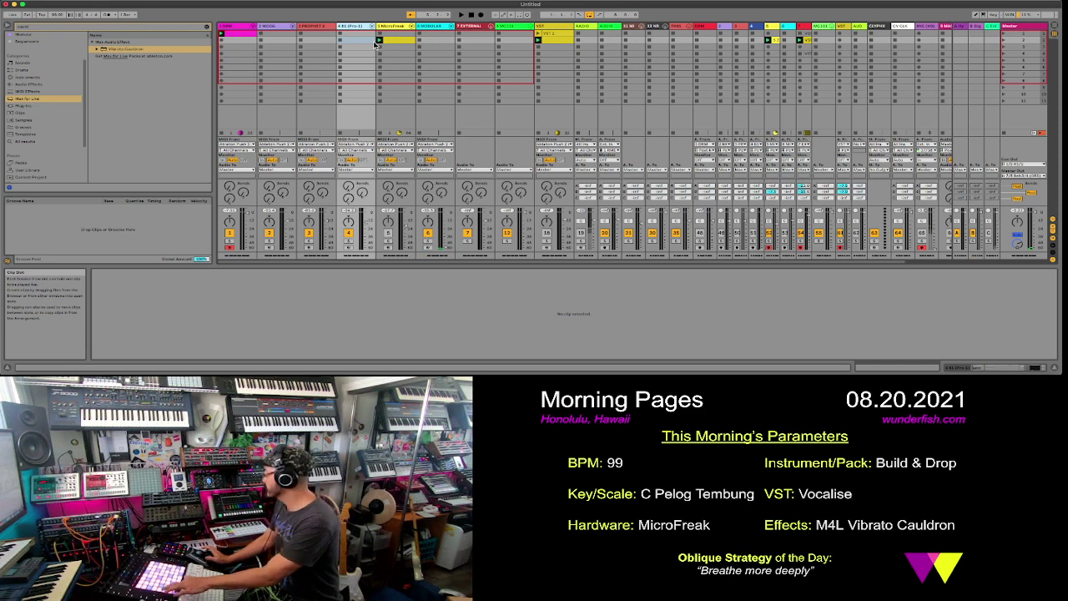
left_click(350, 248)
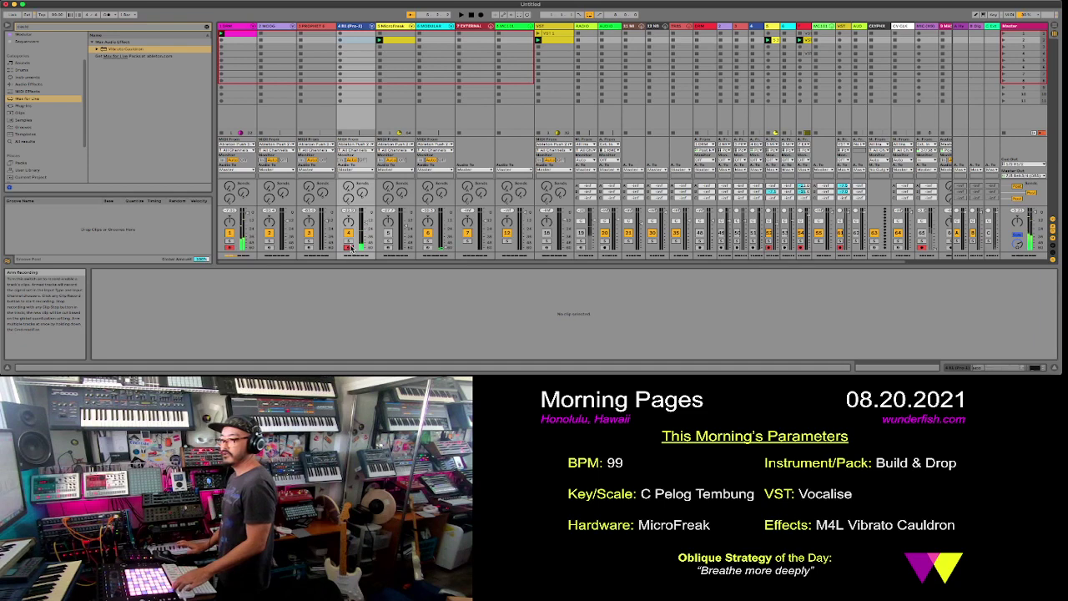
left_click(348, 249)
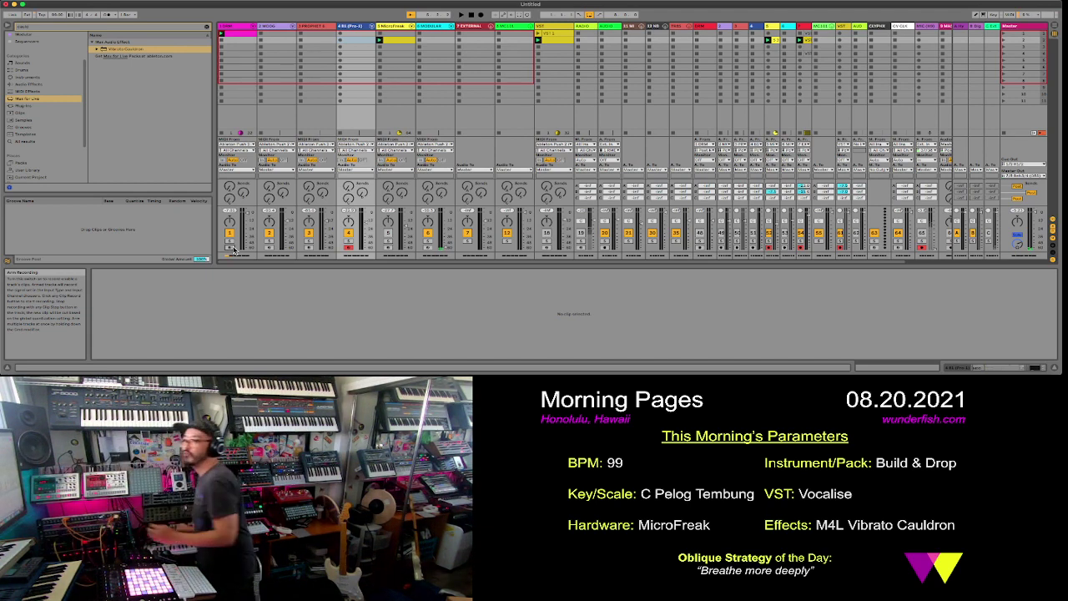
key("shift+Tab")
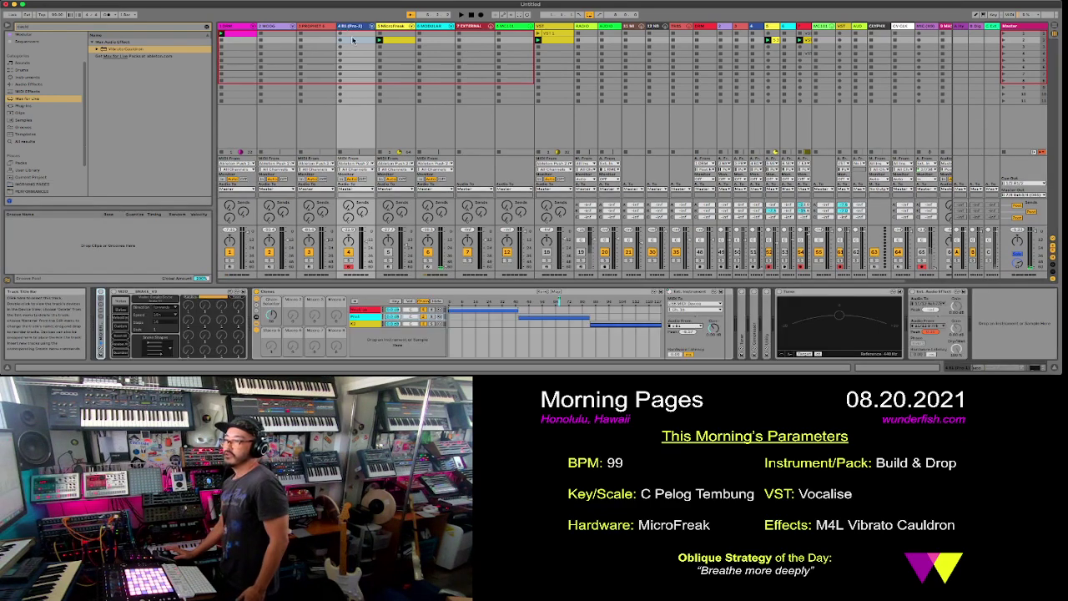
left_click(377, 317)
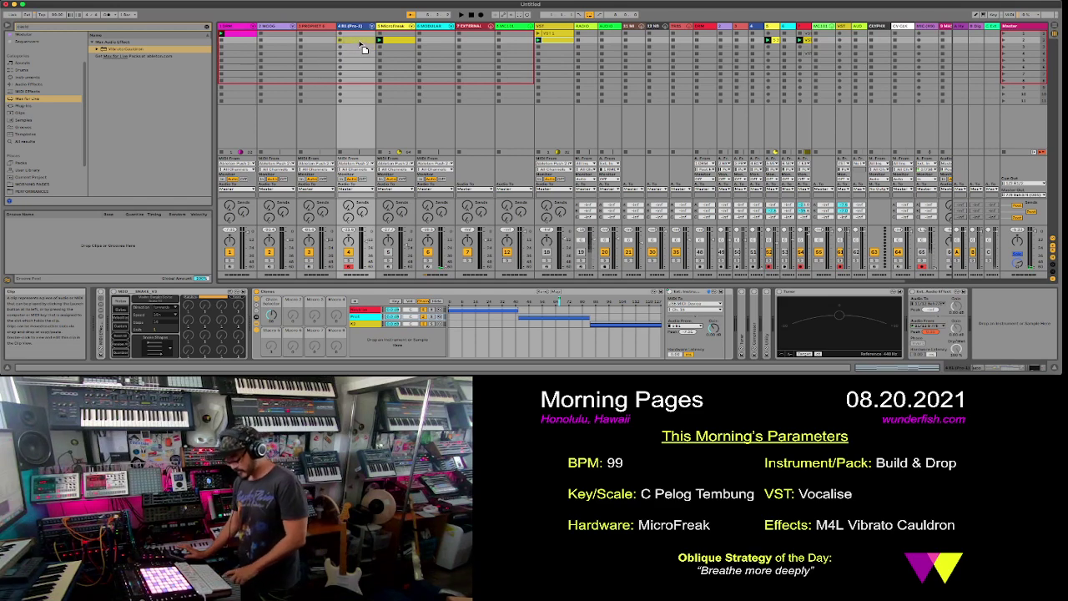
- Copy the MicroFreak clip into the second slot of MIDI track 4 and play it with the track soloed
left_click(360, 42)
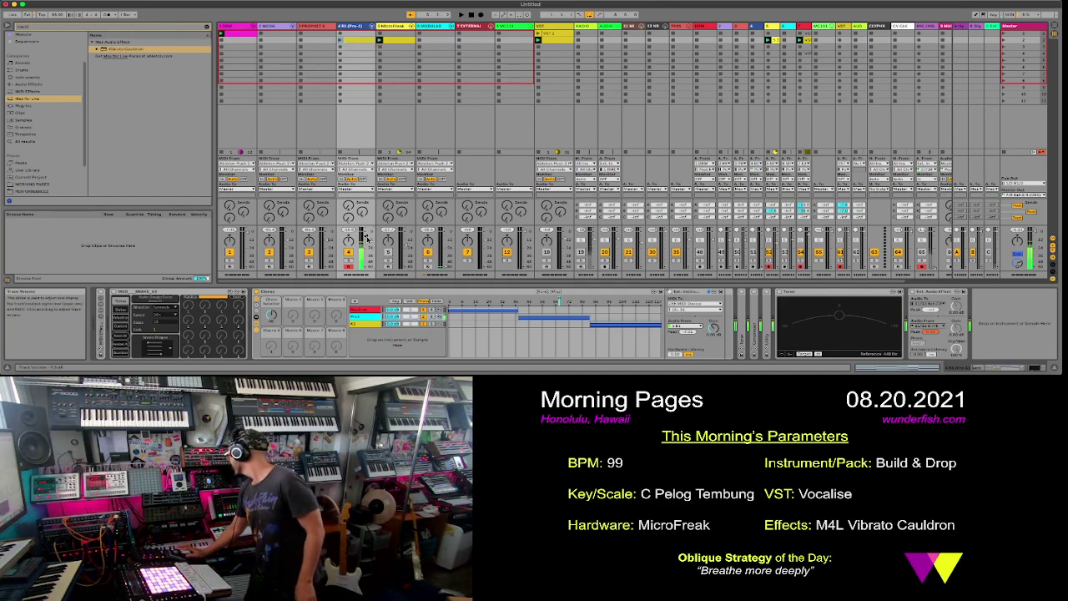
left_click(340, 41)
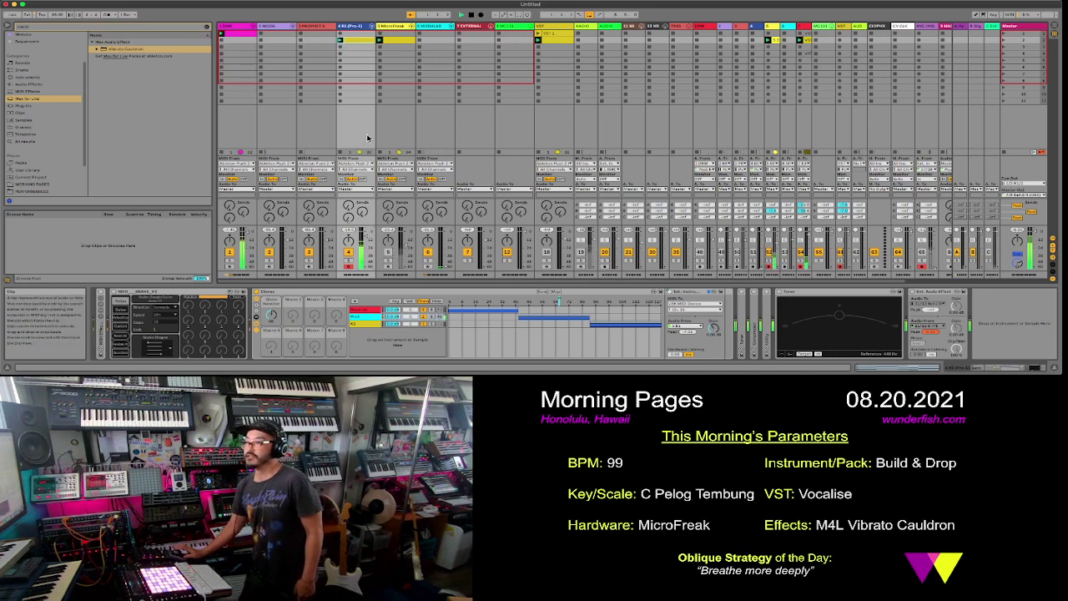
left_click(349, 263)
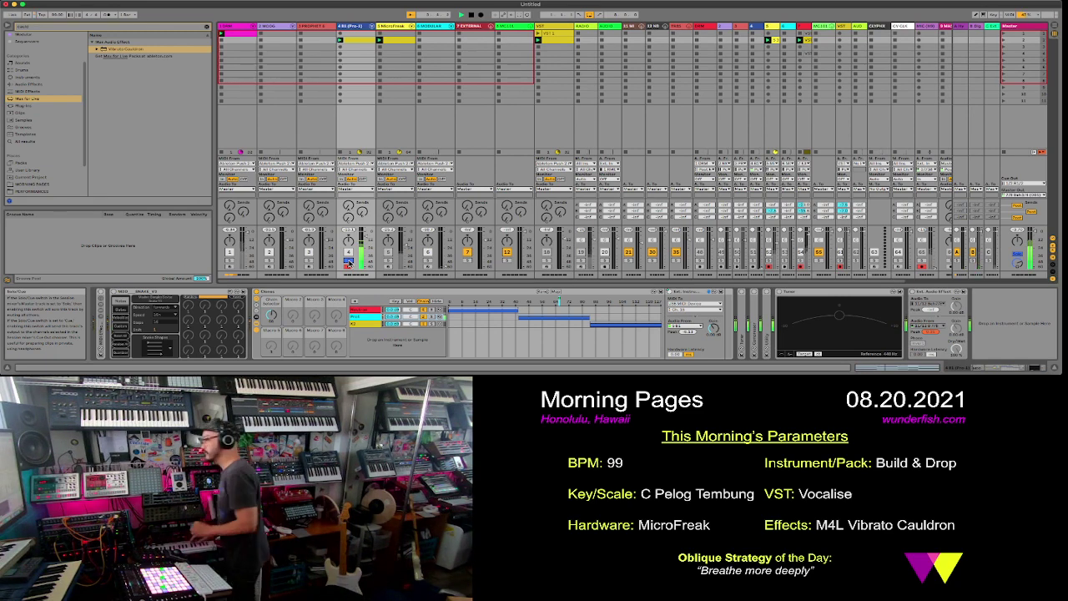
- Open the copied clip's notes and transpose the upper notes of all the chords down one octave
double_click(357, 43)
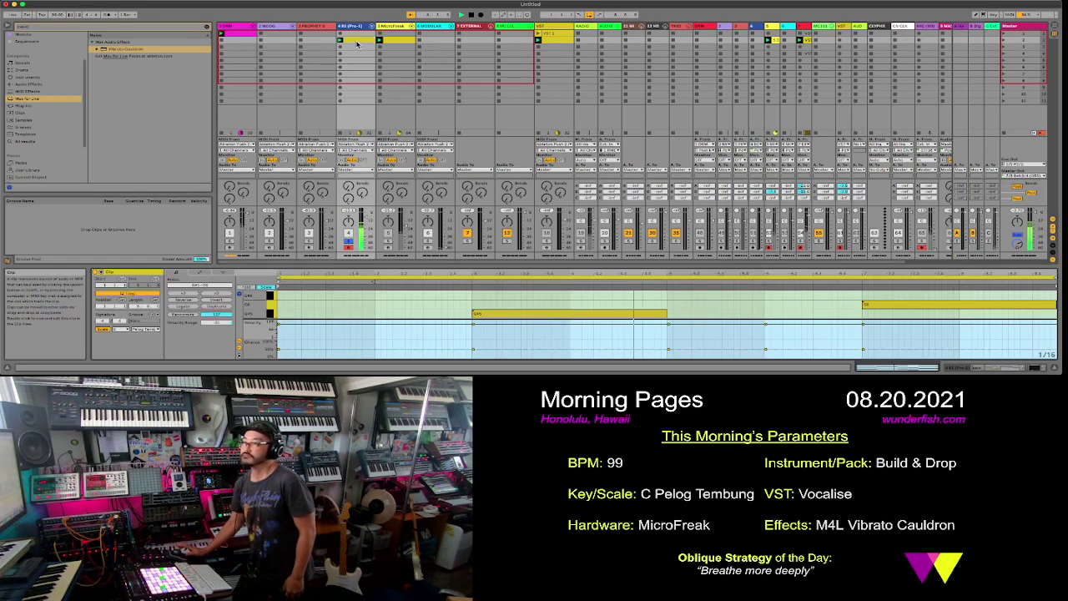
left_click_drag(457, 266, 517, 79)
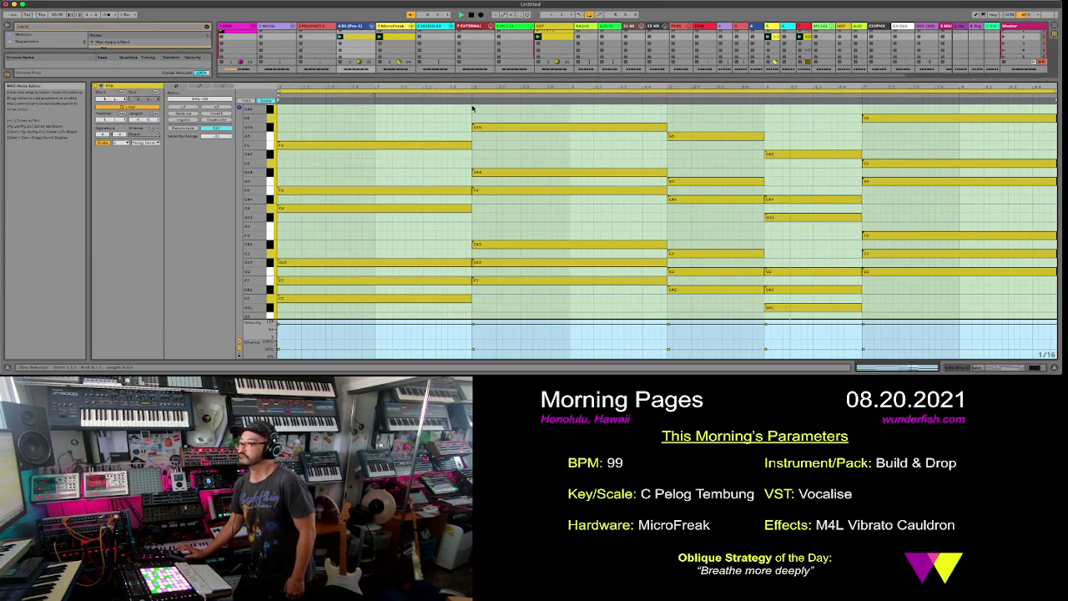
left_click_drag(322, 109, 949, 199)
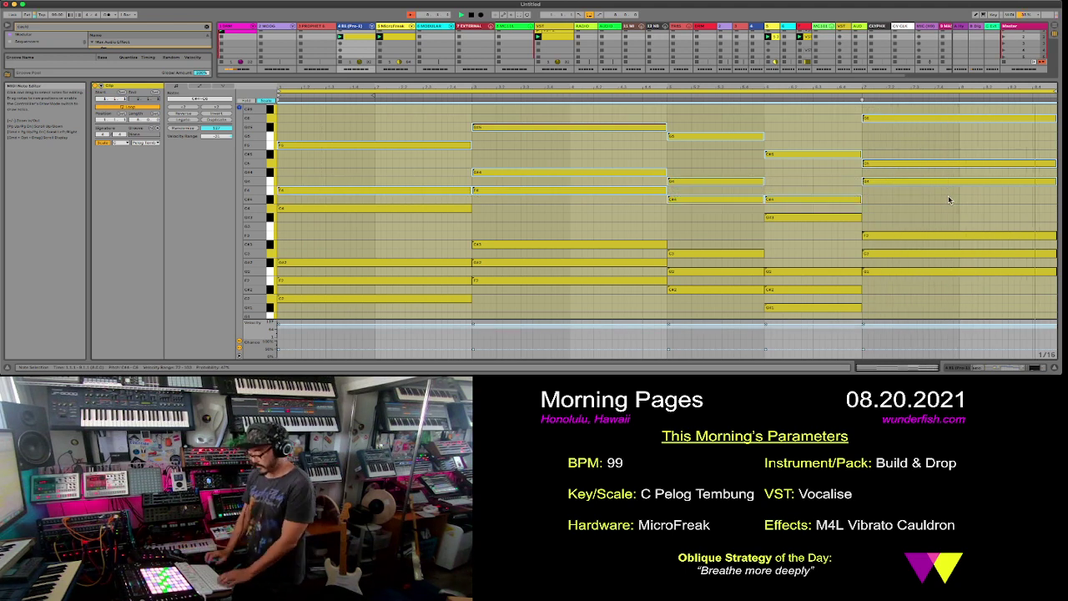
key("shift+Down")
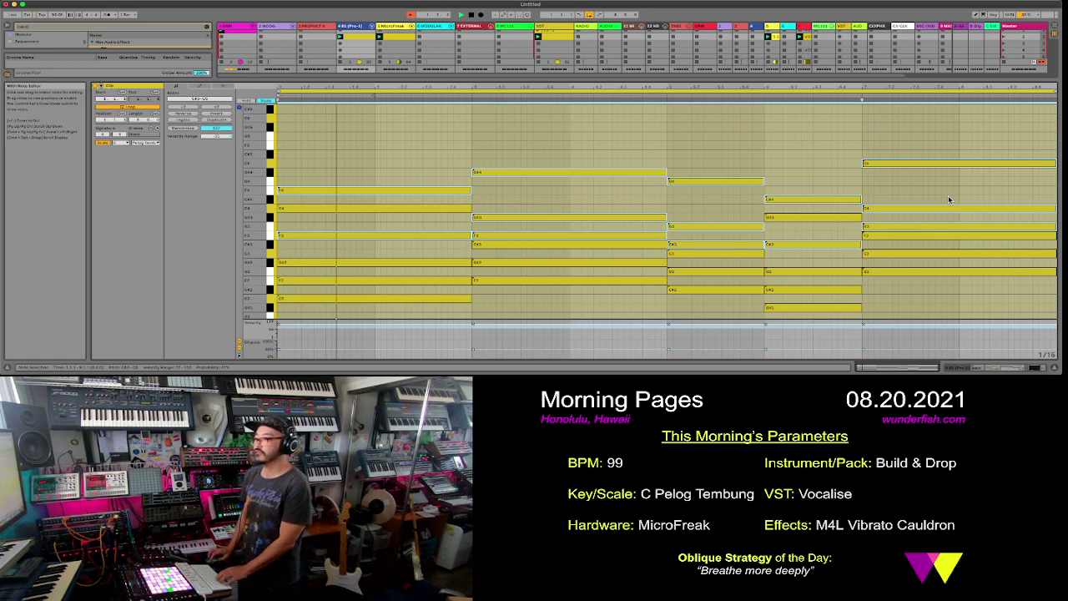
- Set the chance of all notes in the copied clip to 100%
left_click(267, 350)
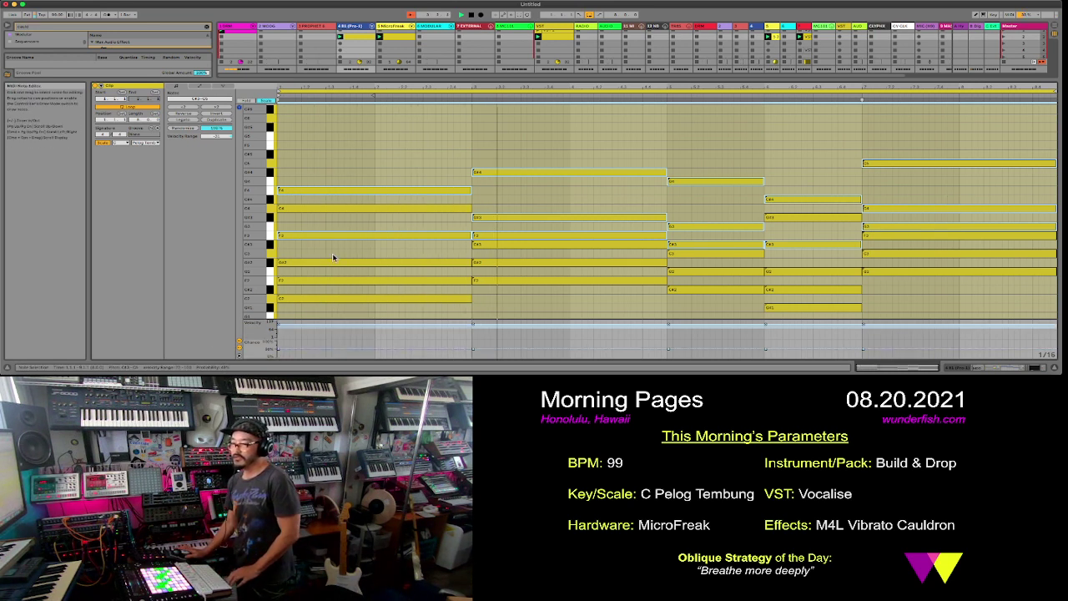
left_click(321, 298)
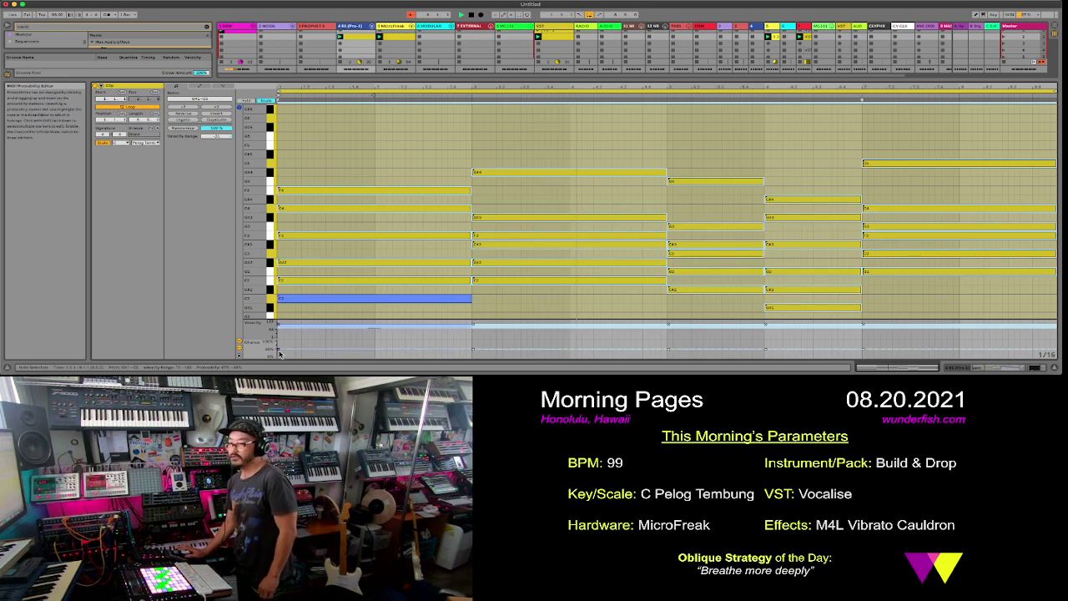
left_click_drag(278, 348, 279, 343)
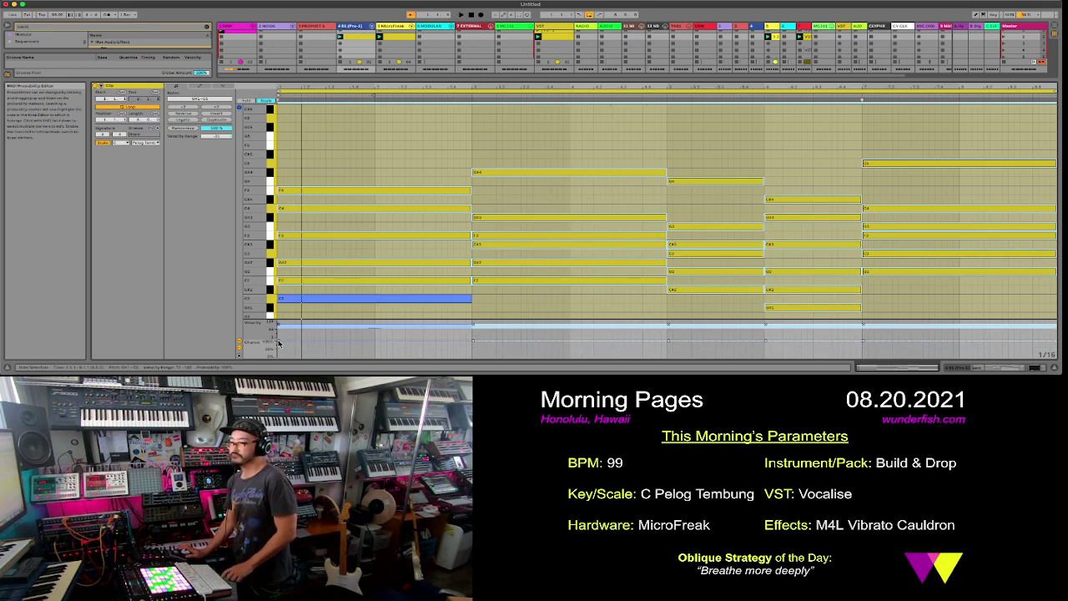
left_click(363, 269)
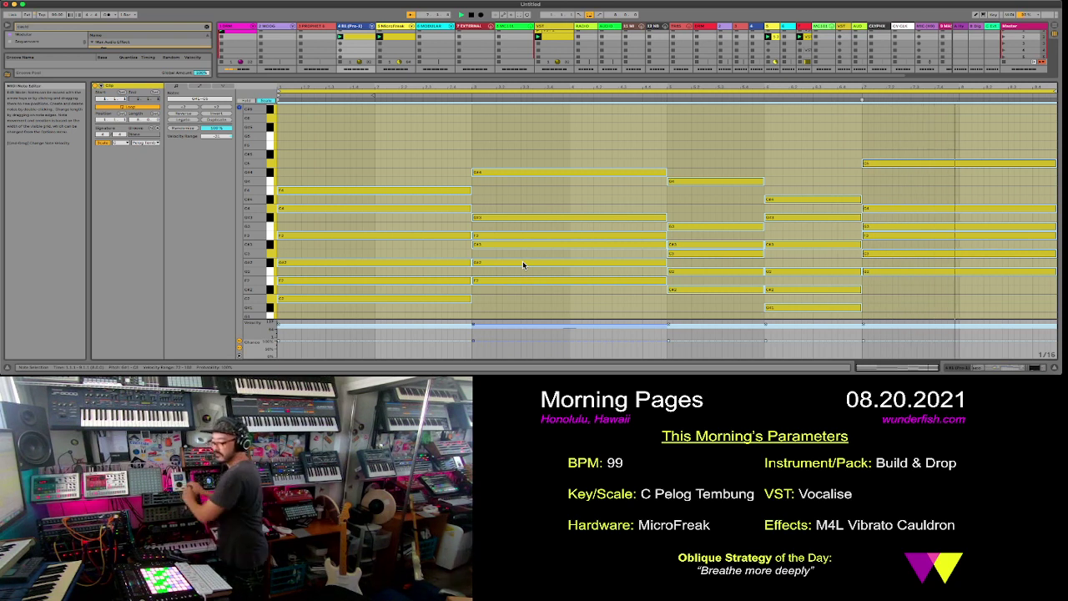
- Deactivate the clip's notes from C4 to C5, plus the highest remaining note in the second, third and fourth chords
left_click_drag(415, 135, 918, 209)
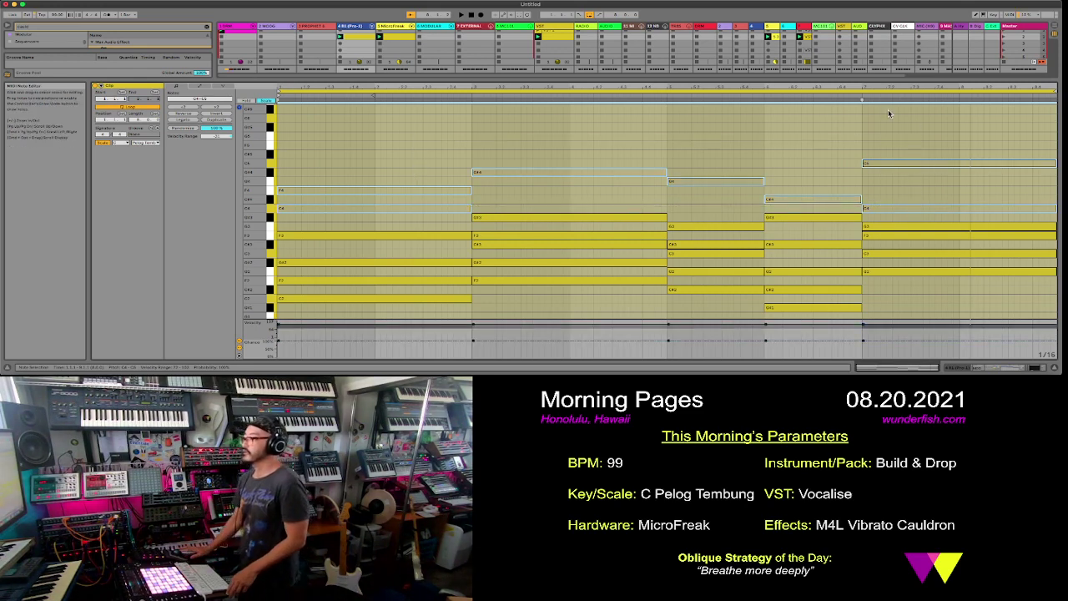
left_click(886, 138)
key("space")
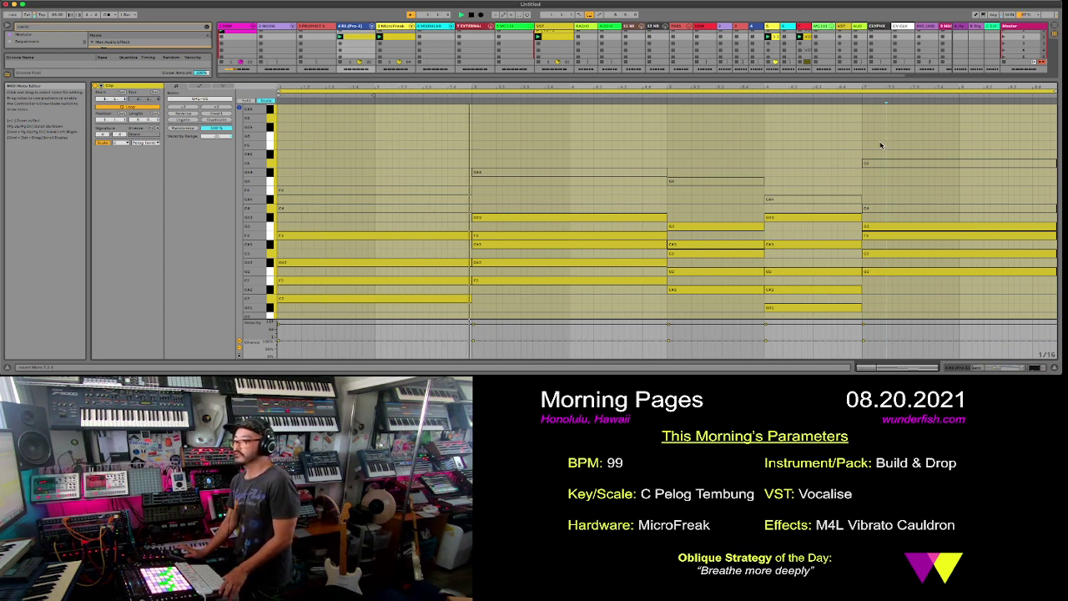
left_click(638, 218)
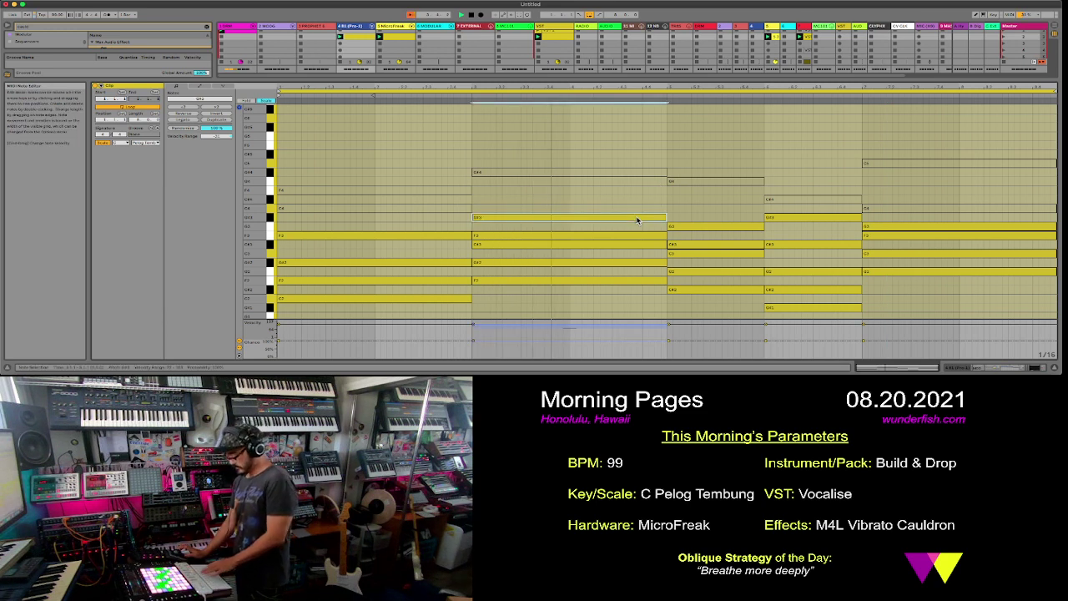
left_click(743, 226)
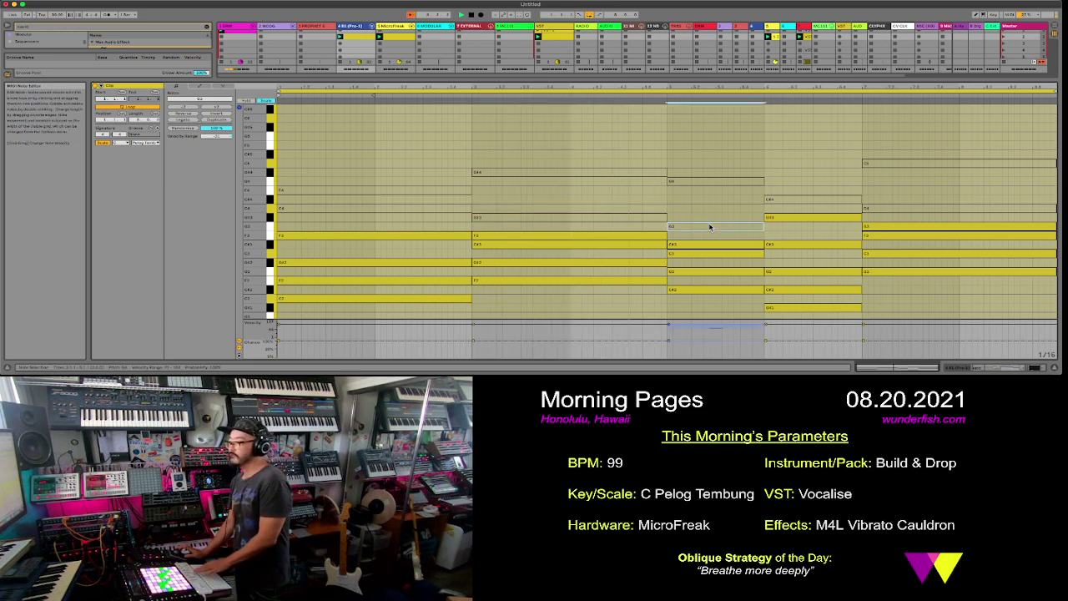
left_click(814, 217)
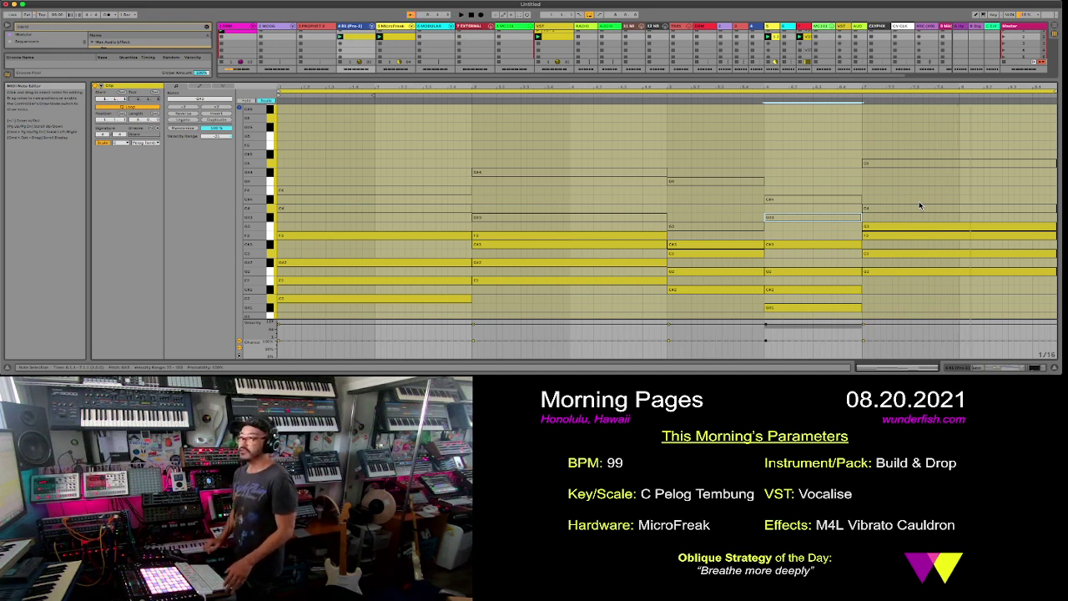
- Record the part into the second slot of audio track 4 and shorten the new clip's loop to 16 bars
left_click_drag(839, 80, 847, 272)
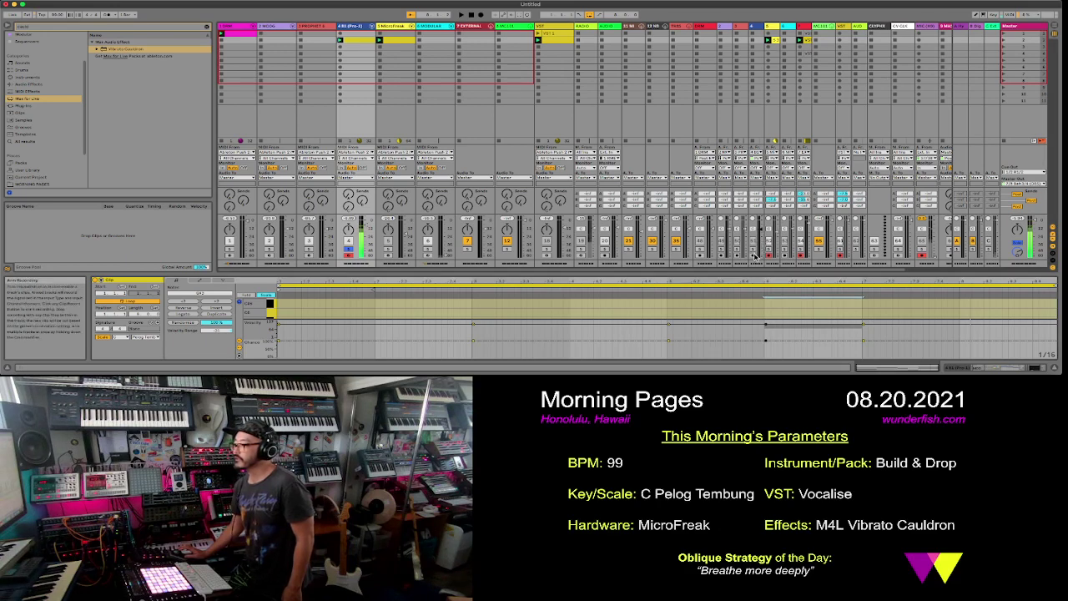
left_click(758, 50)
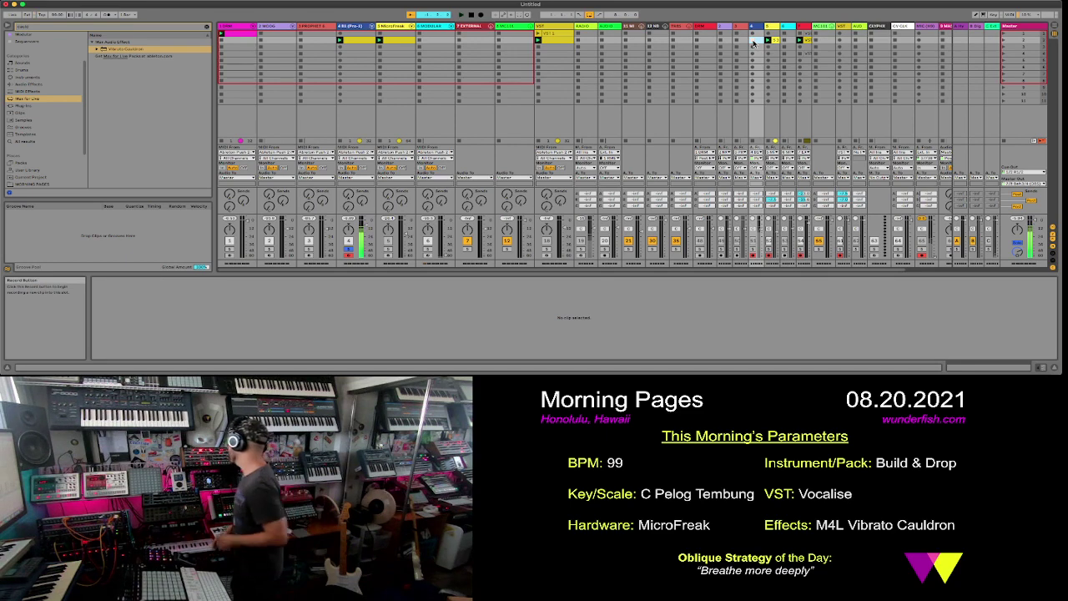
left_click(754, 43)
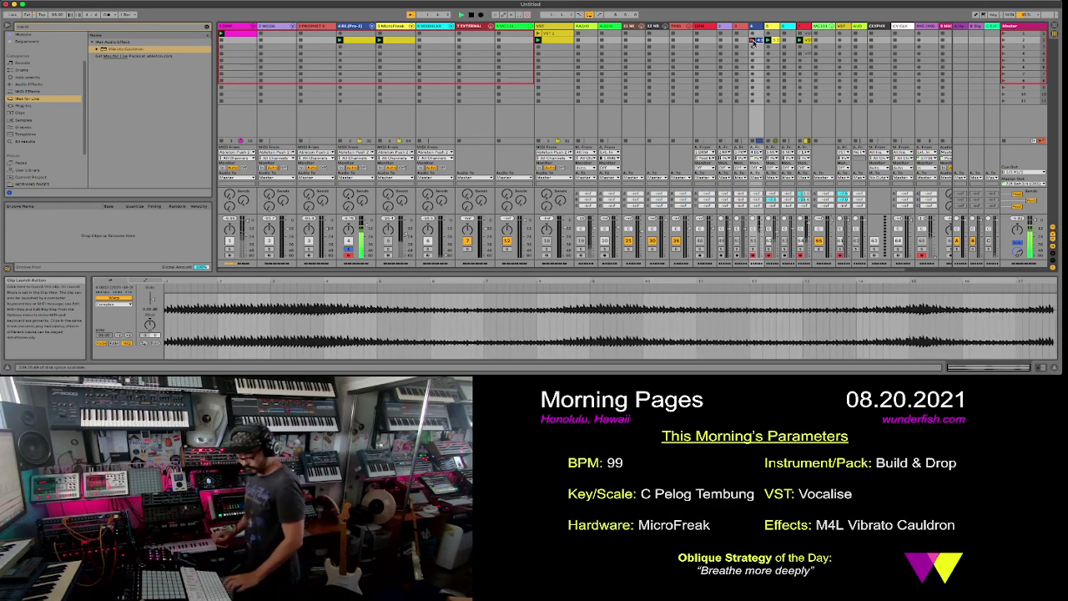
left_click(754, 40)
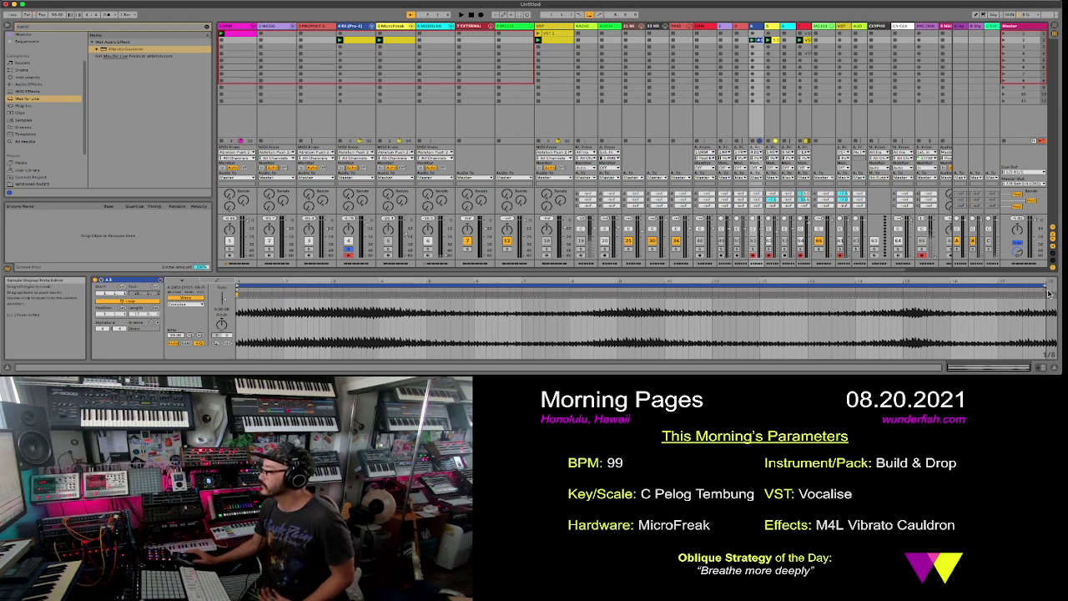
left_click_drag(1045, 287, 997, 288)
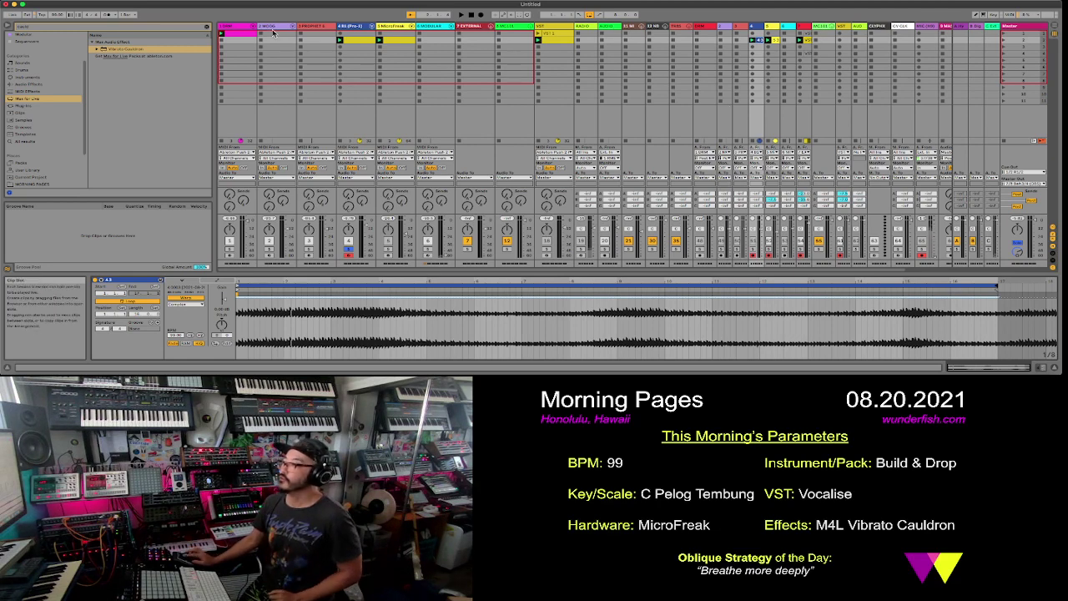
- Move the magenta DRM track to just before audio track 4 and shift its clip down to the second slot
left_click(474, 71)
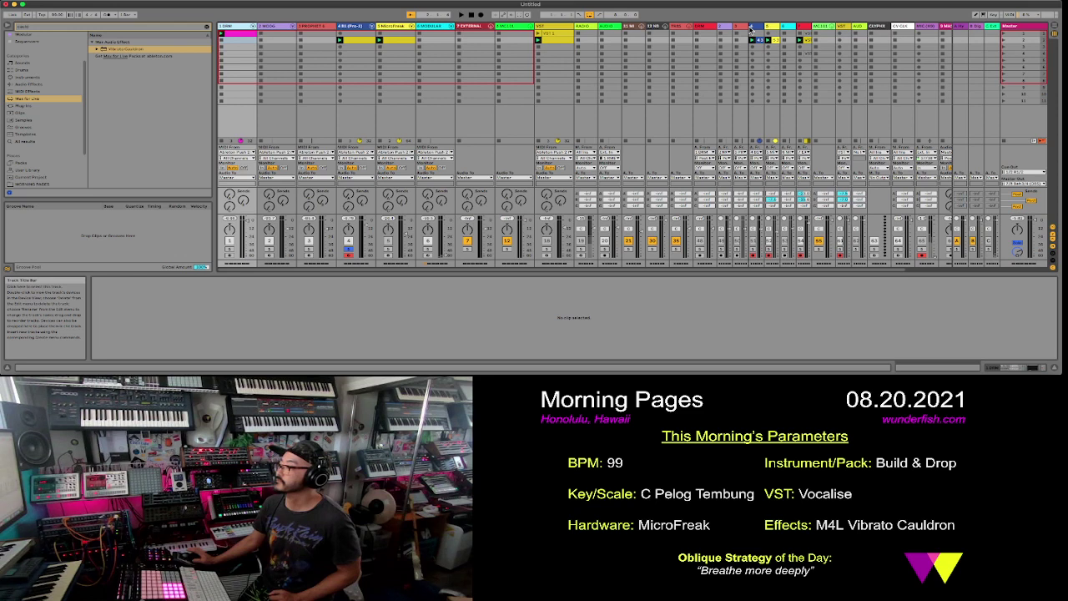
left_click_drag(750, 28, 751, 27)
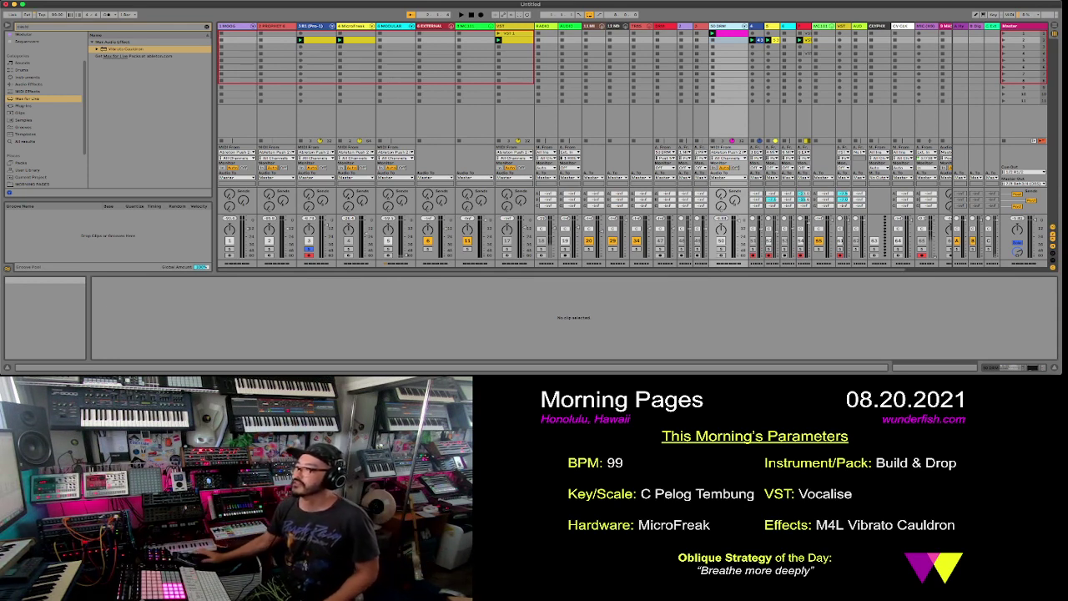
left_click(723, 39)
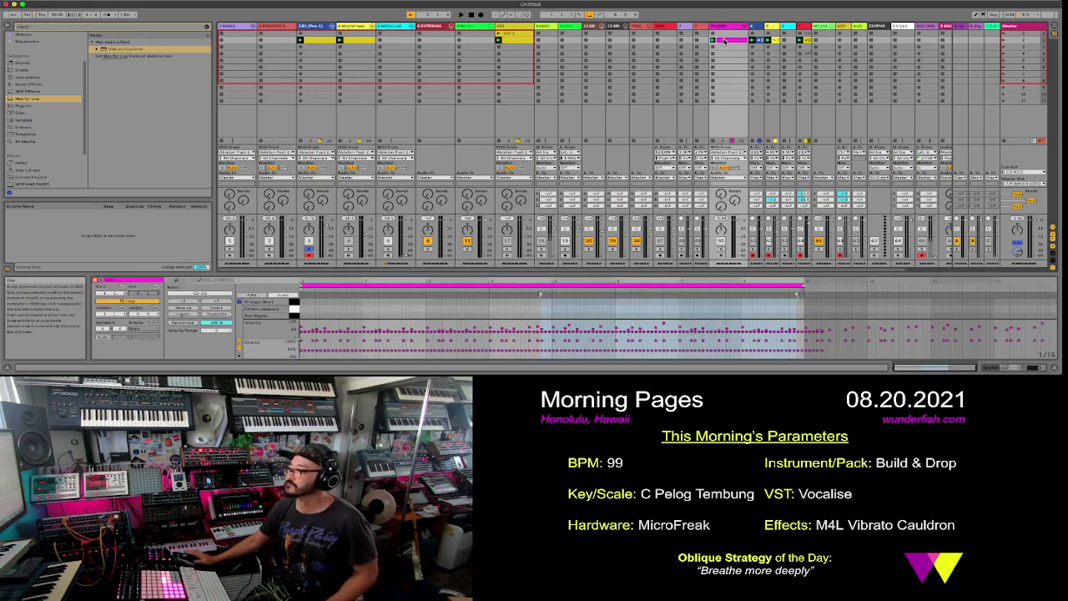
- Place the four second-row clips, from DRM through the red track, at bar 1 of the Arrangement and delete the empty cyan track
left_click(807, 43, "shift")
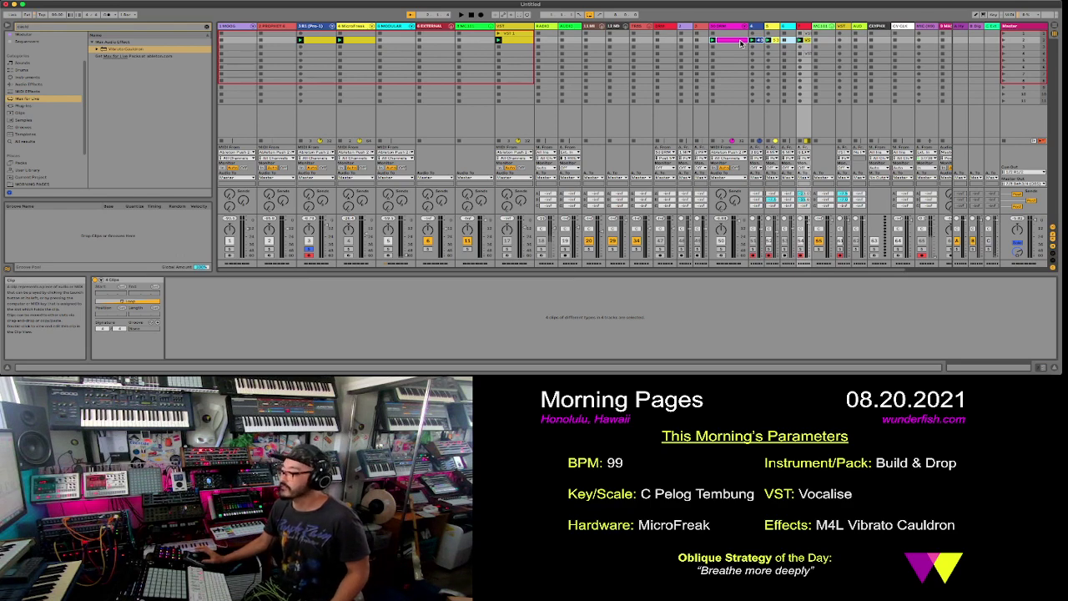
key("Tab")
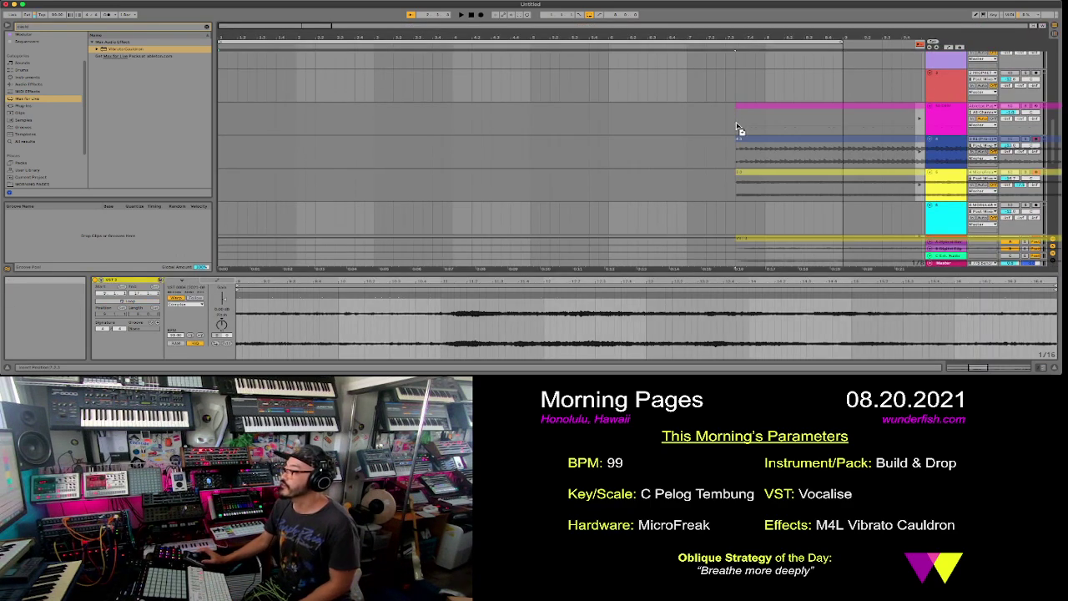
left_click_drag(731, 154, 241, 120)
key("minus")
key("minus")
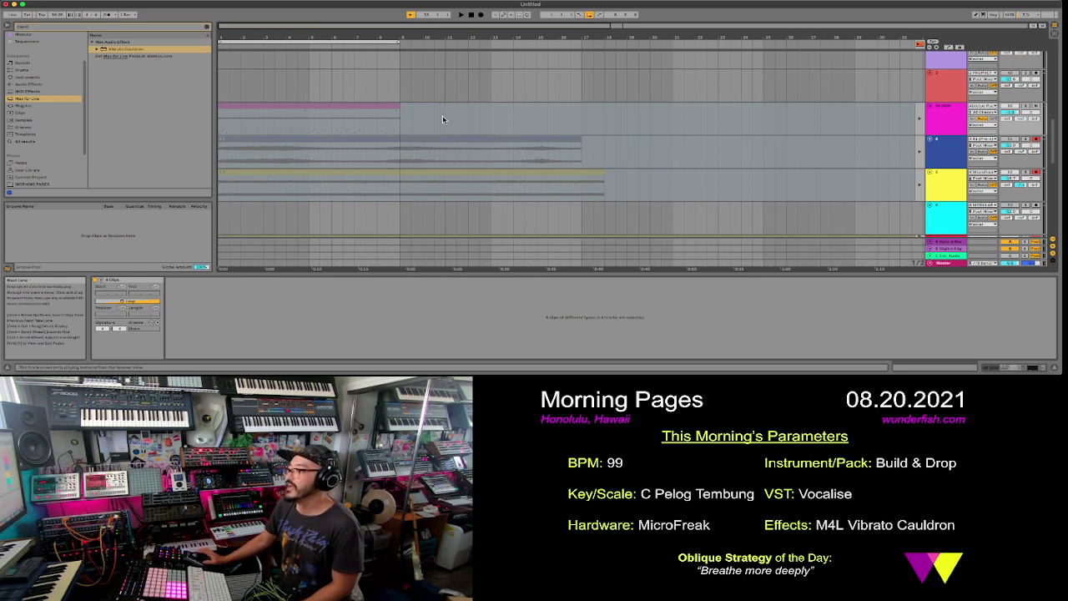
left_click(944, 210)
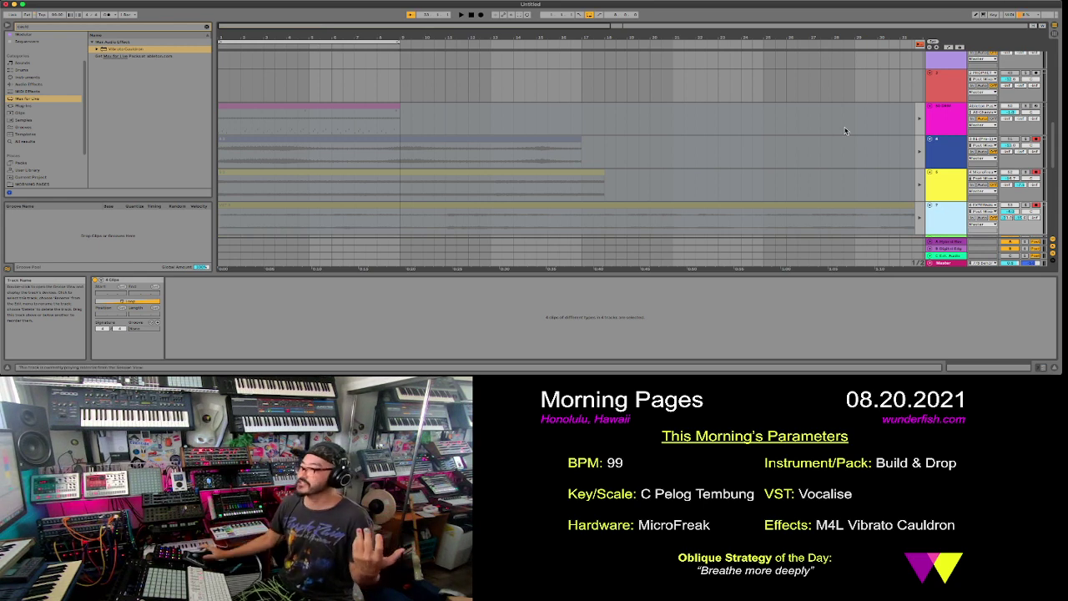
- Extend the arrangement loop to bar 33 and return playback to the arrangement
left_click_drag(708, 38, 706, 32)
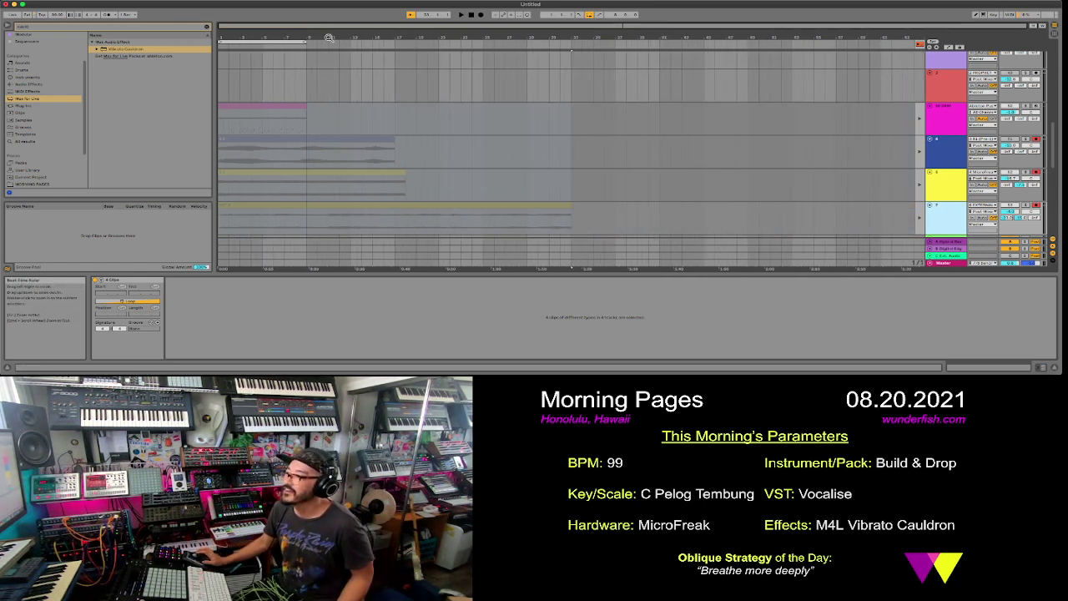
left_click_drag(374, 46, 571, 47)
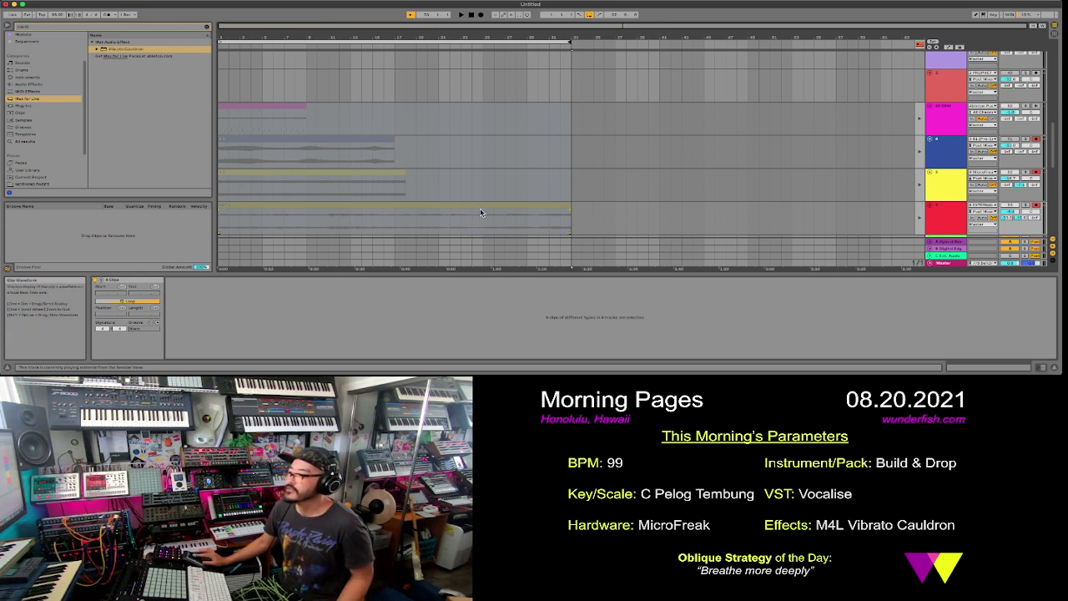
left_click(920, 43)
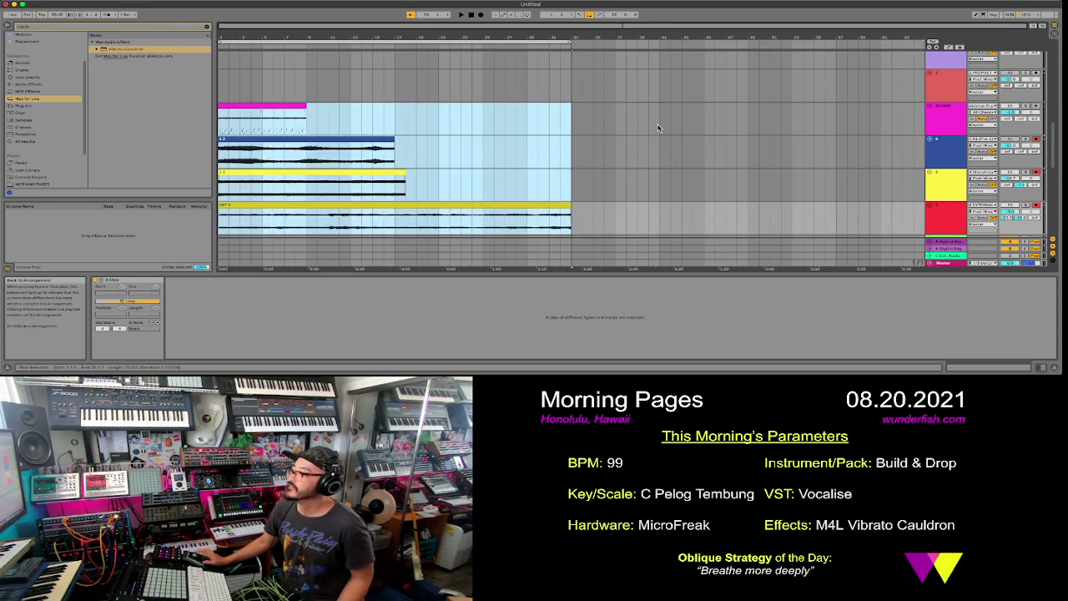
- Rename the red track's clip as Pad, the yellow track's clip as Arp and the blue track's clip as Bass
left_click(548, 207)
key("super+r")
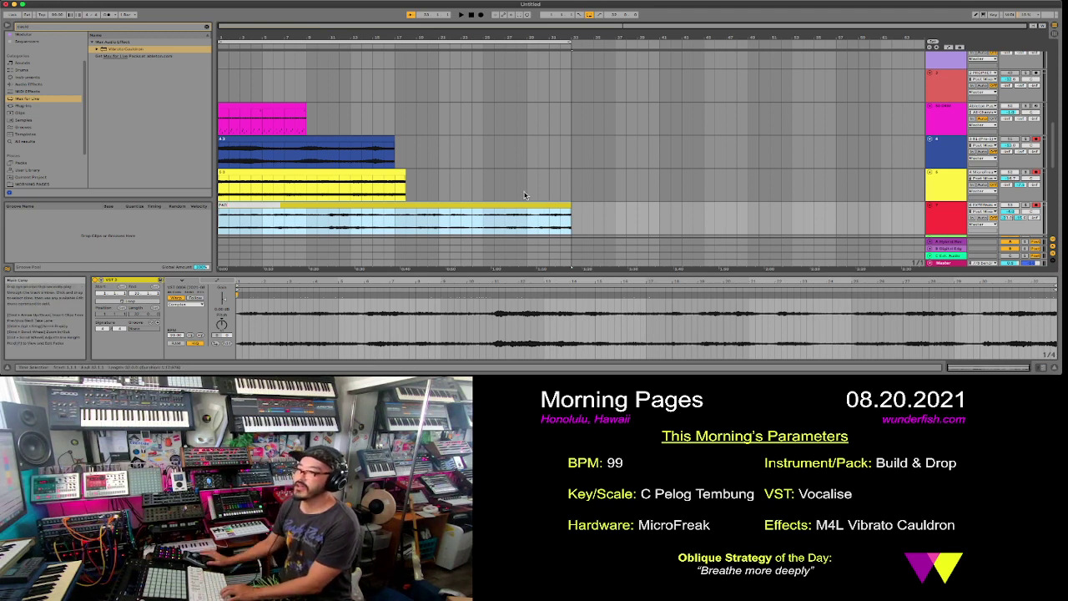
left_click(382, 171)
key("super+r")
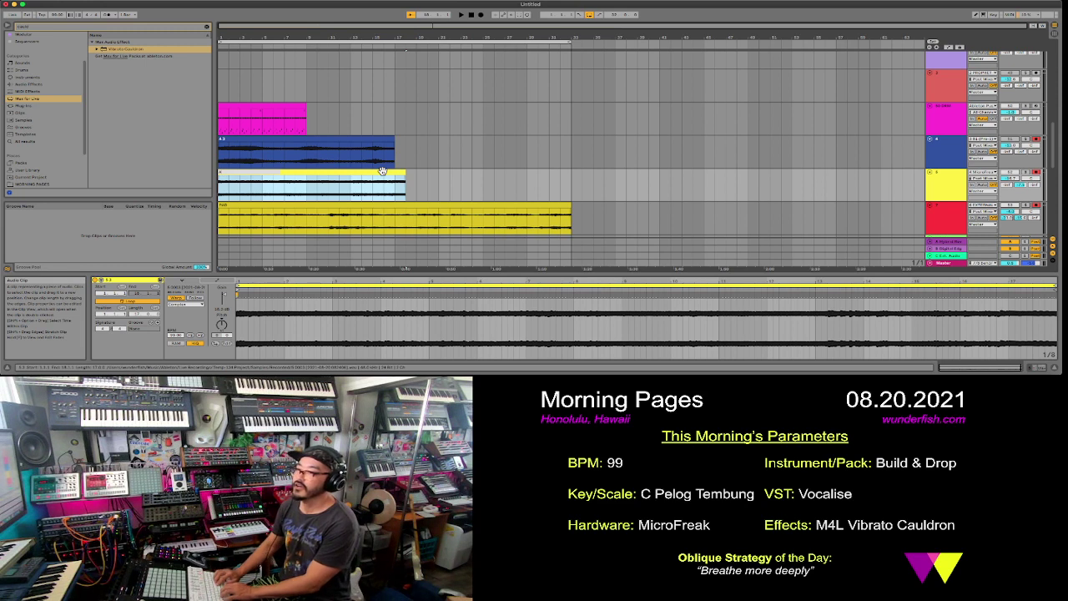
left_click(330, 142)
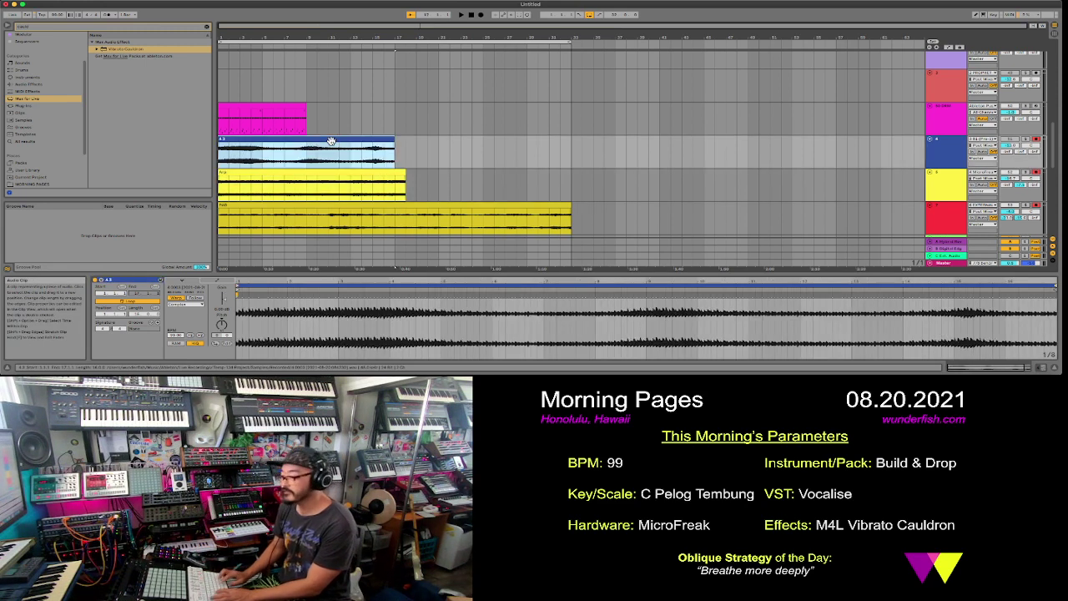
key("super+r")
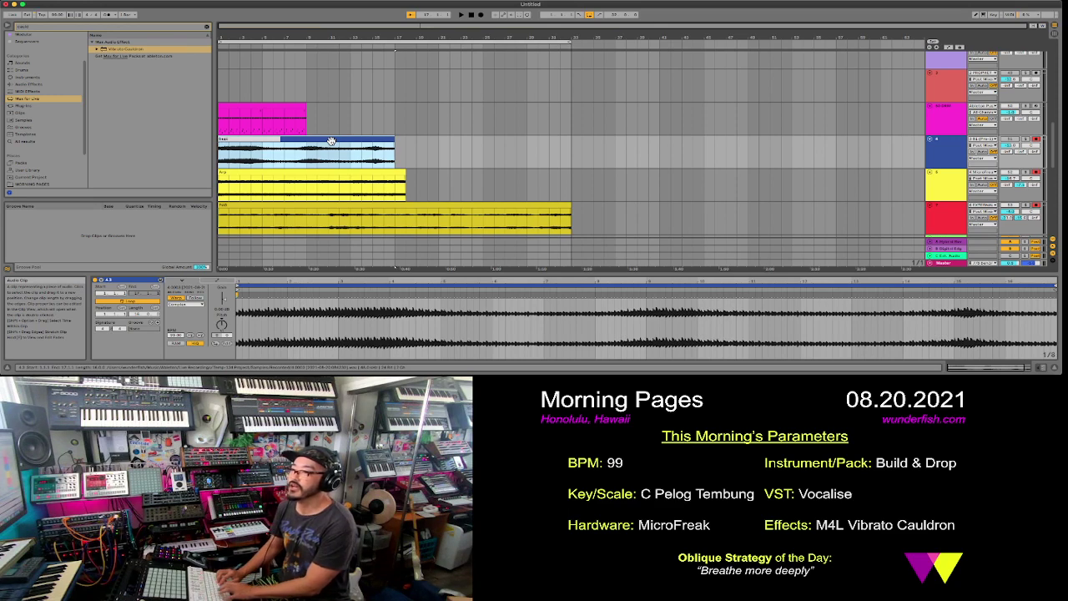
- Move the Pad clip to start at bar 17 and lay two copies of the drum clip back to back from bar 5
left_click(296, 108)
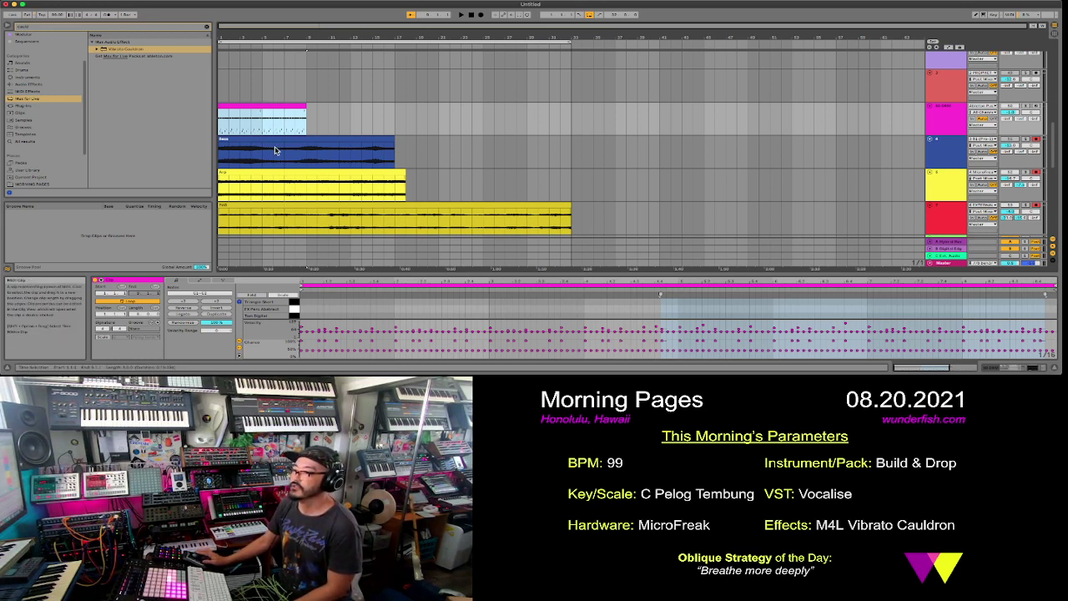
left_click(249, 202)
left_click_drag(249, 203, 429, 219)
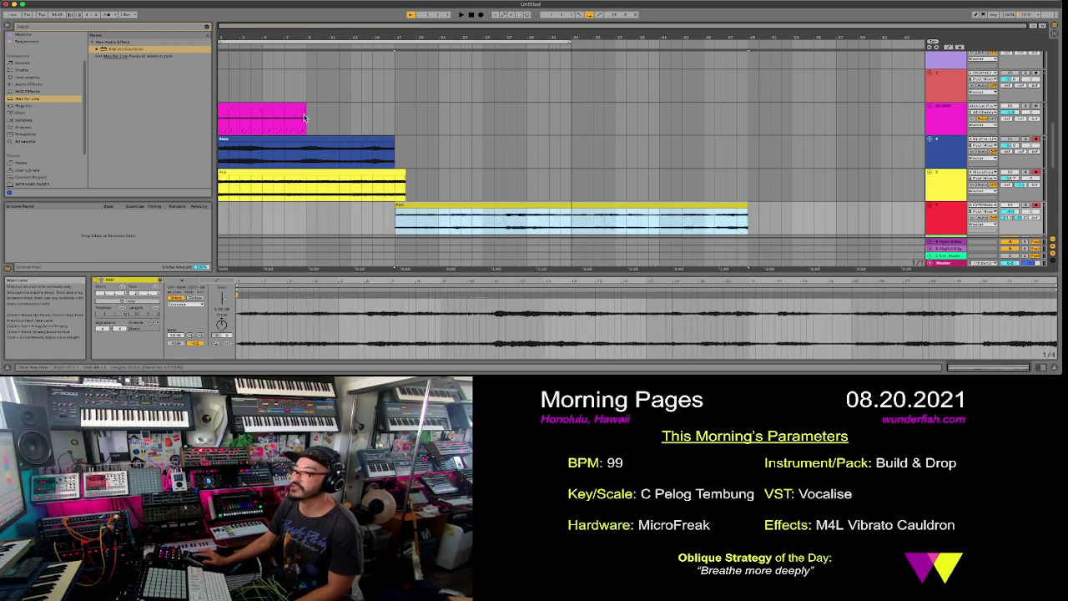
left_click_drag(290, 105, 330, 108)
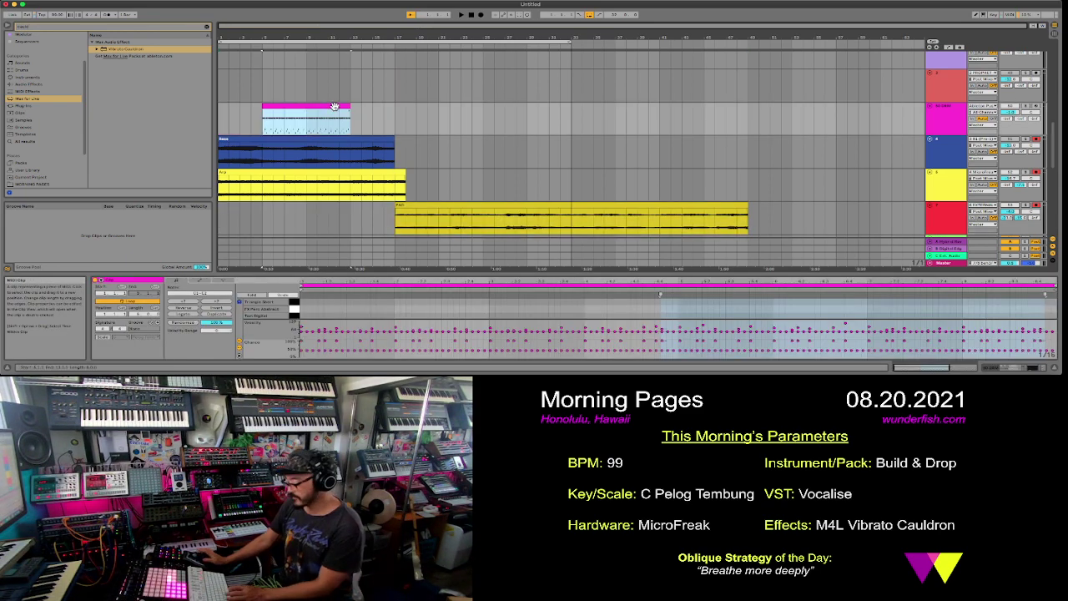
key("super+d")
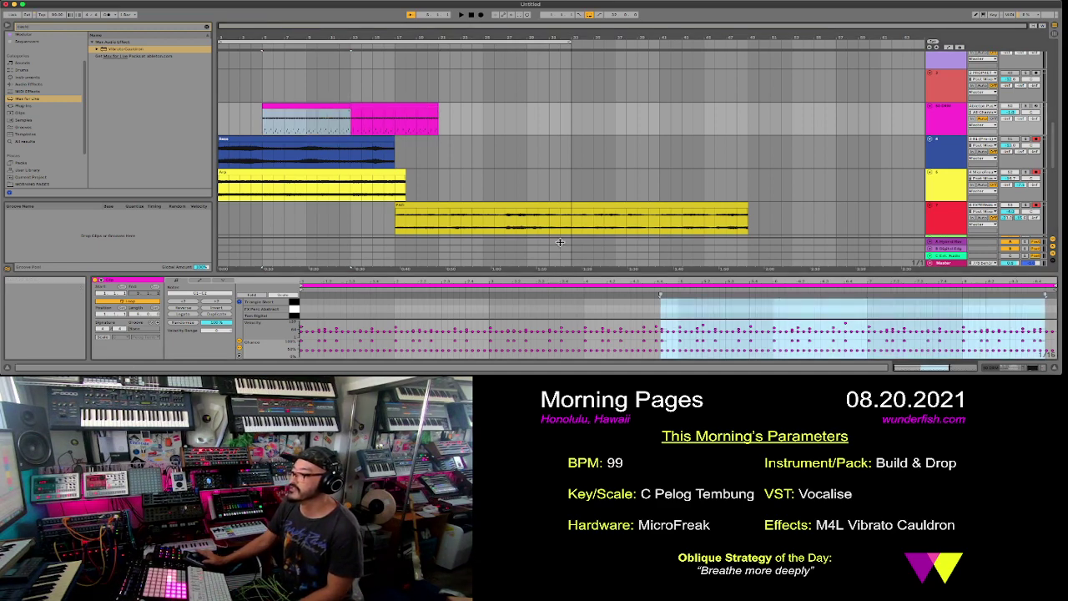
- Enlarge the first drum clip's note editor and deactivate all of its HH-Acoustic hi-hat notes
key("super+alt+e")
left_click(293, 161)
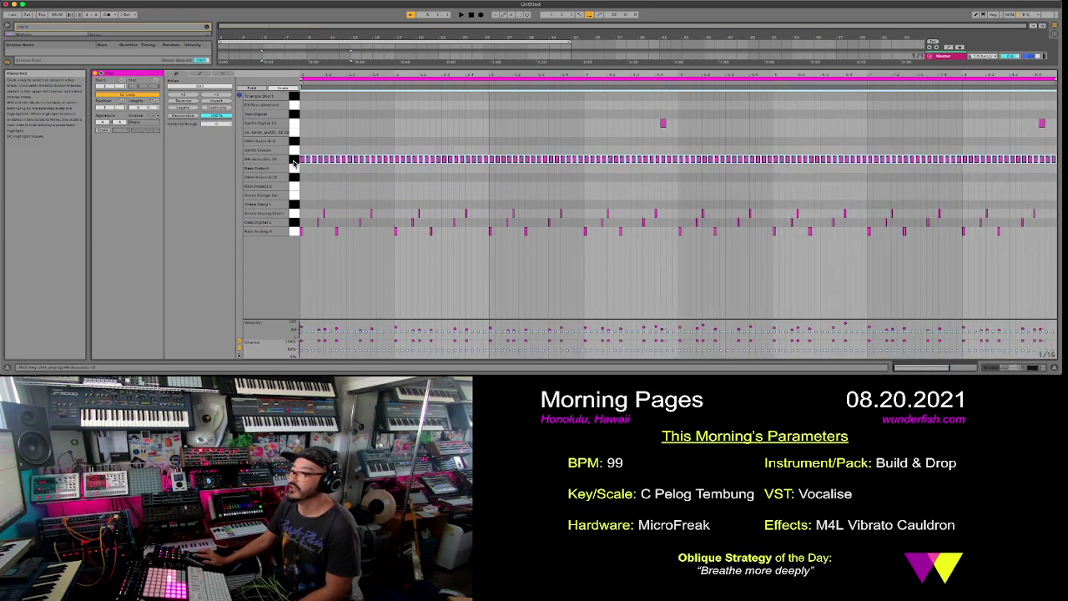
left_click(293, 161)
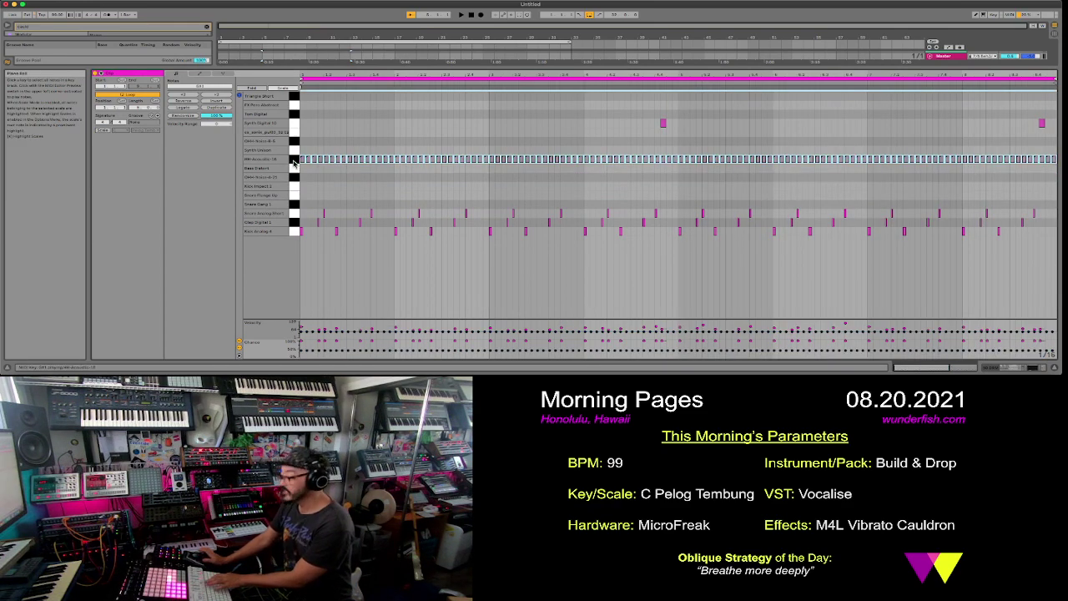
- Deactivate all Clap Digital and Snare Analog Short notes in the first drum clip
left_click(296, 223)
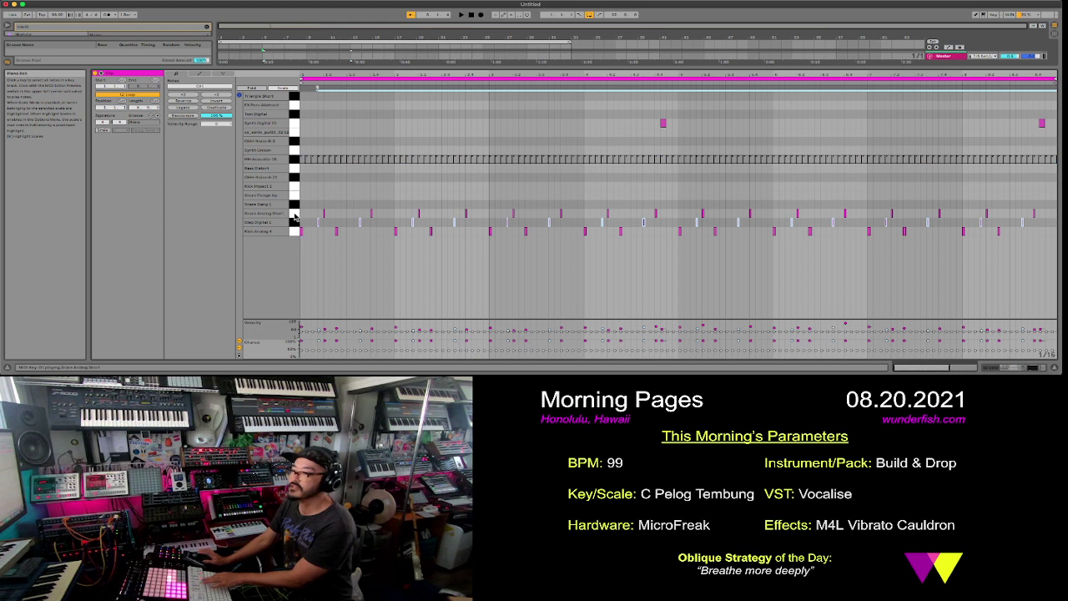
left_click(296, 214)
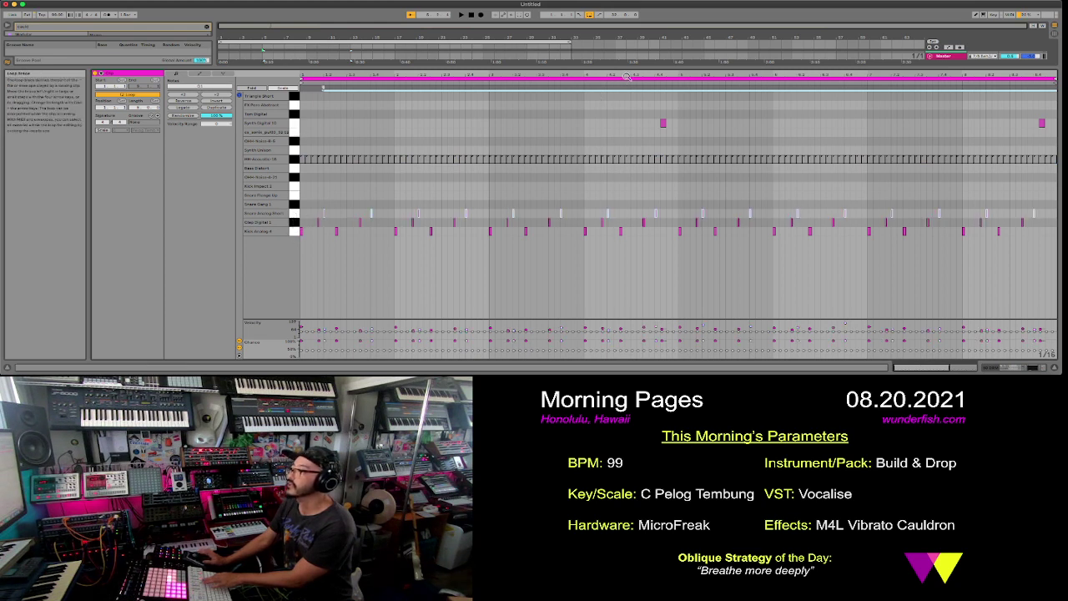
left_click_drag(632, 69, 632, 199)
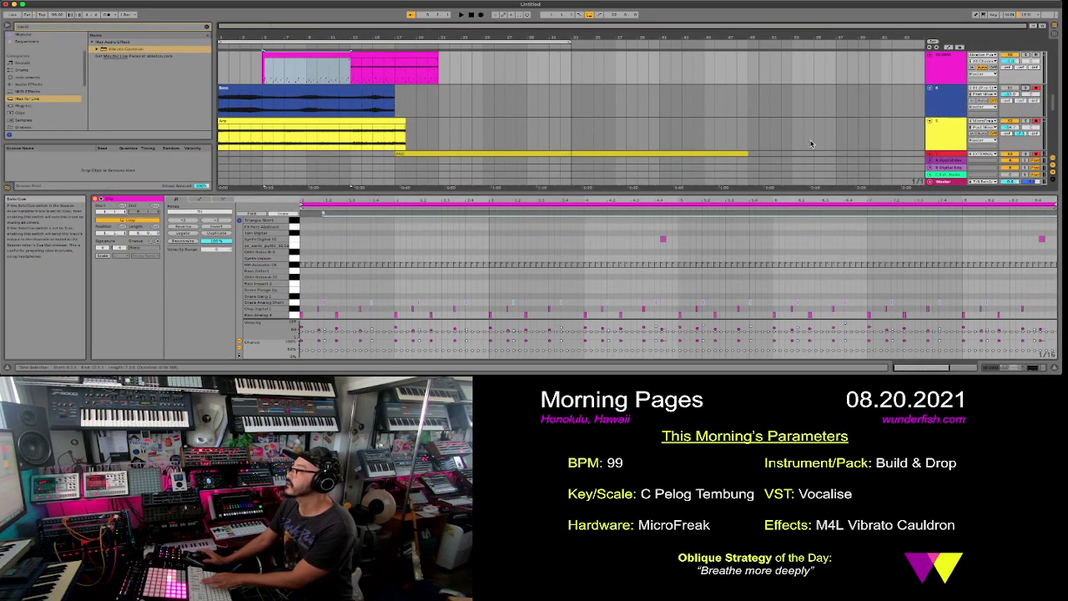
left_click(292, 305)
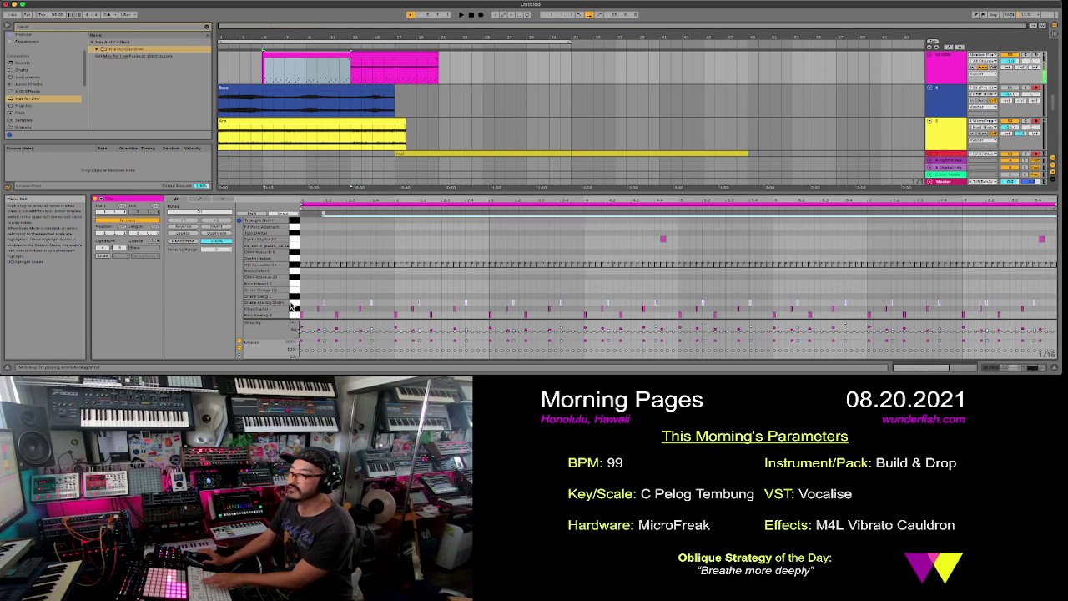
left_click(293, 310)
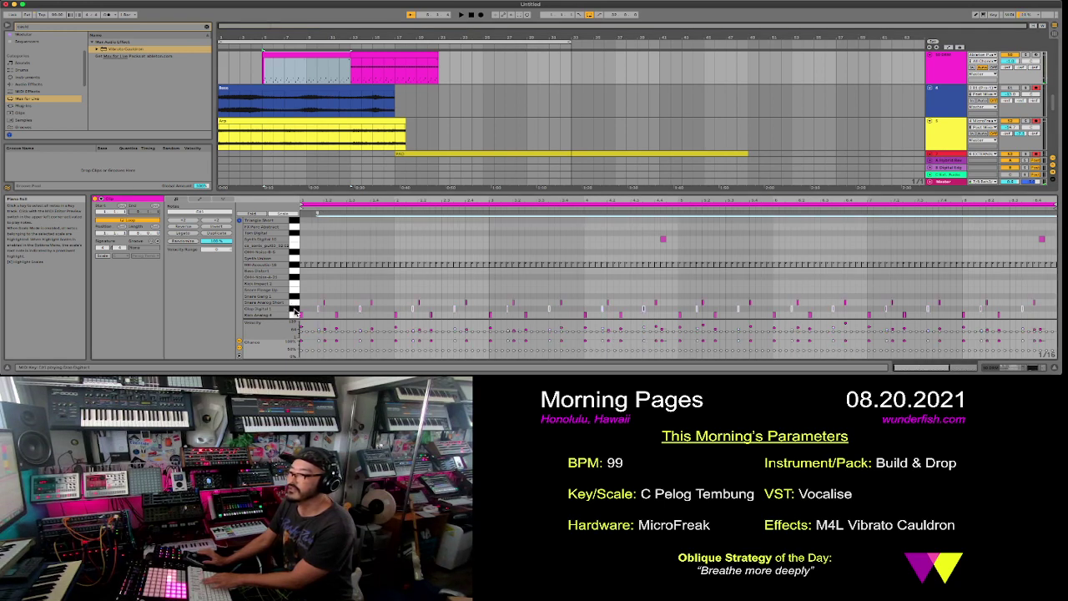
left_click(293, 315)
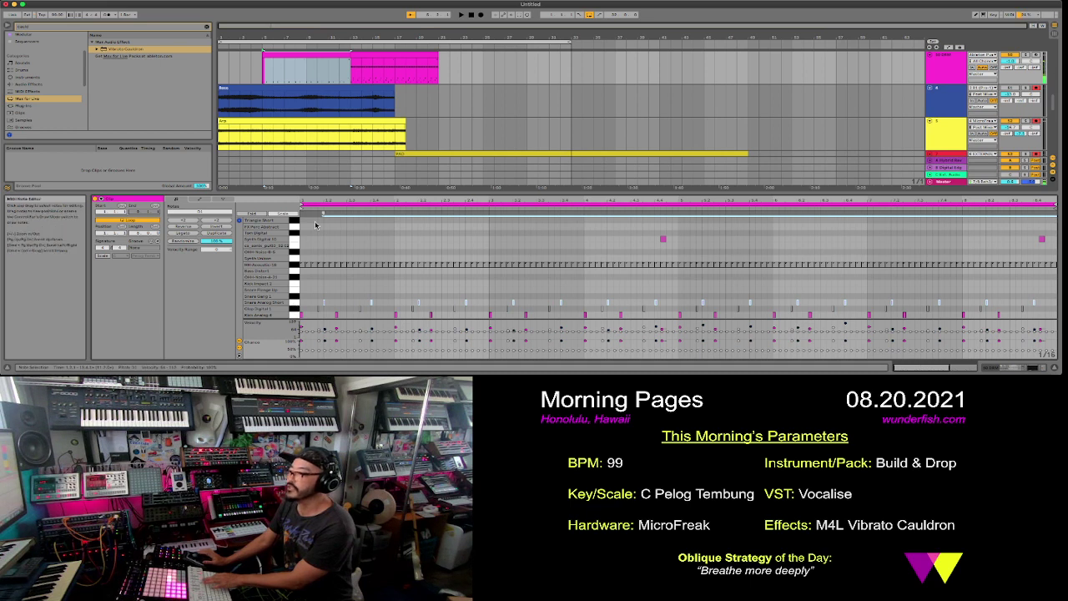
- Move the second drum clip to bar 9 and add three consecutive sixteenth-note Clap Digital hits at the end of the first clip's fourth bar
left_click(277, 55)
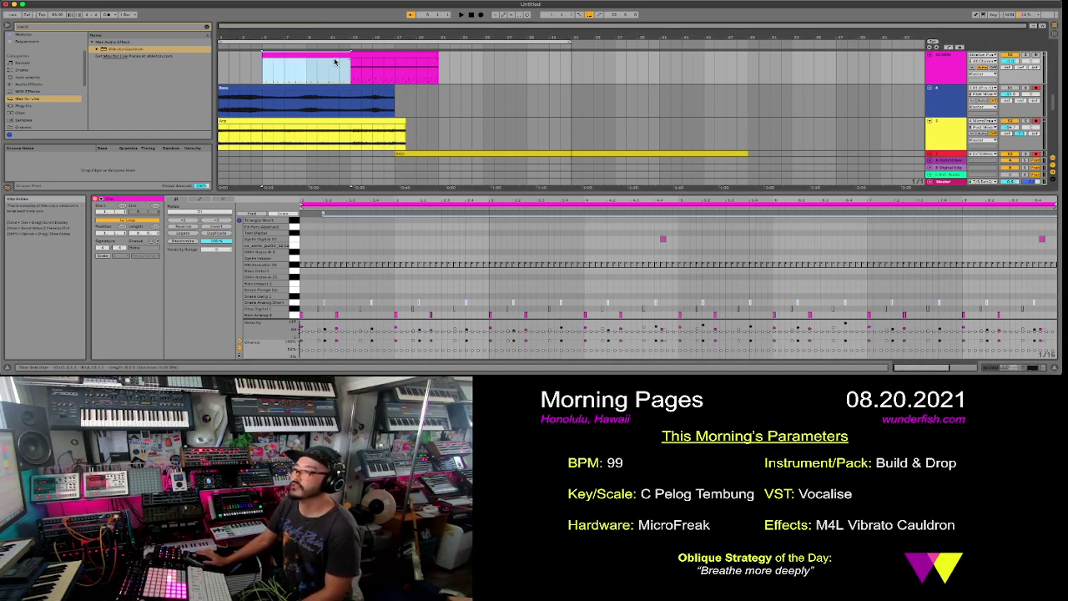
left_click_drag(358, 55, 310, 64)
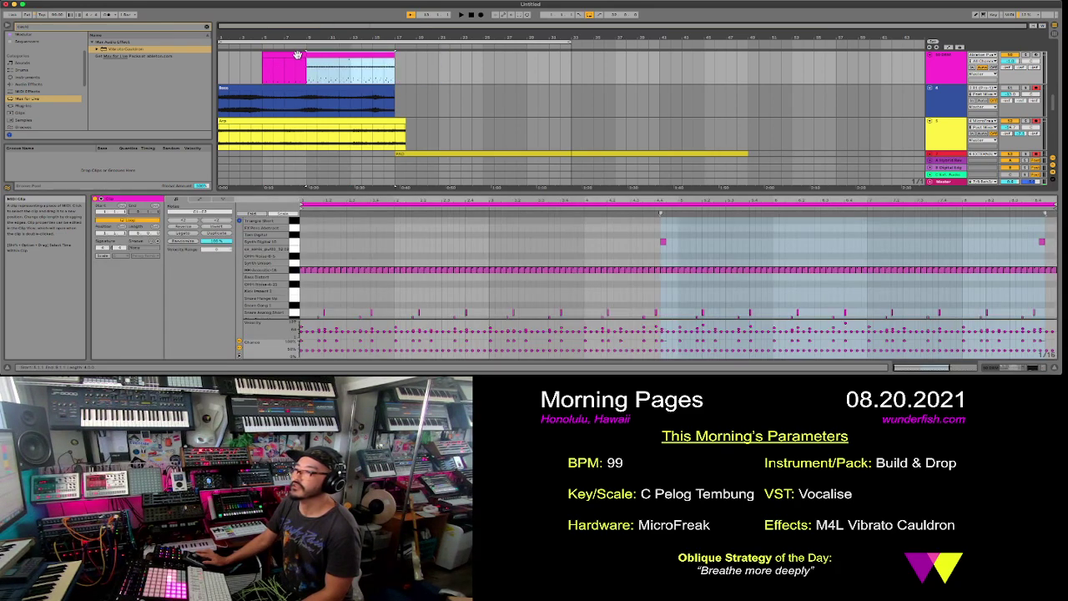
left_click(1027, 312)
left_click_drag(1026, 311, 1055, 310)
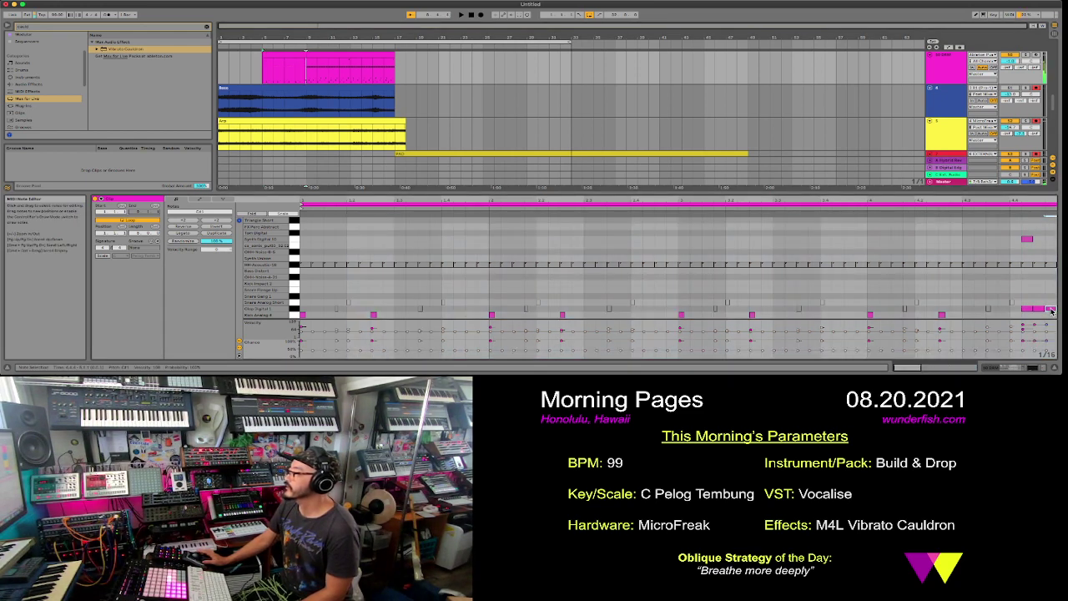
left_click(298, 45)
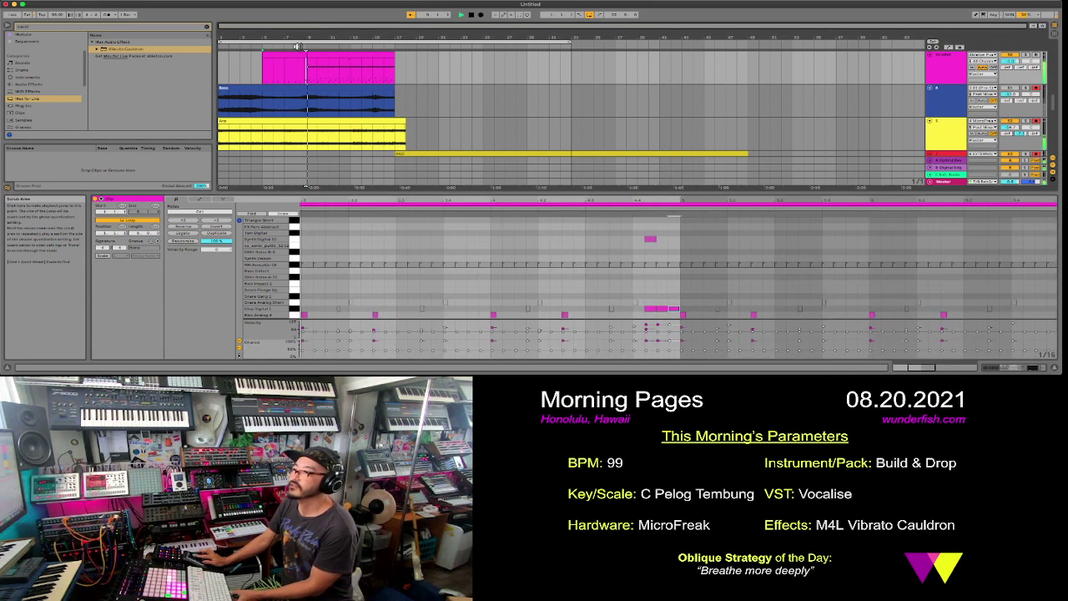
- Move the Bass clip to start at bar 9 and reduce the clip view's height to enlarge the arrangement
left_click(284, 87)
left_click_drag(284, 88, 369, 99)
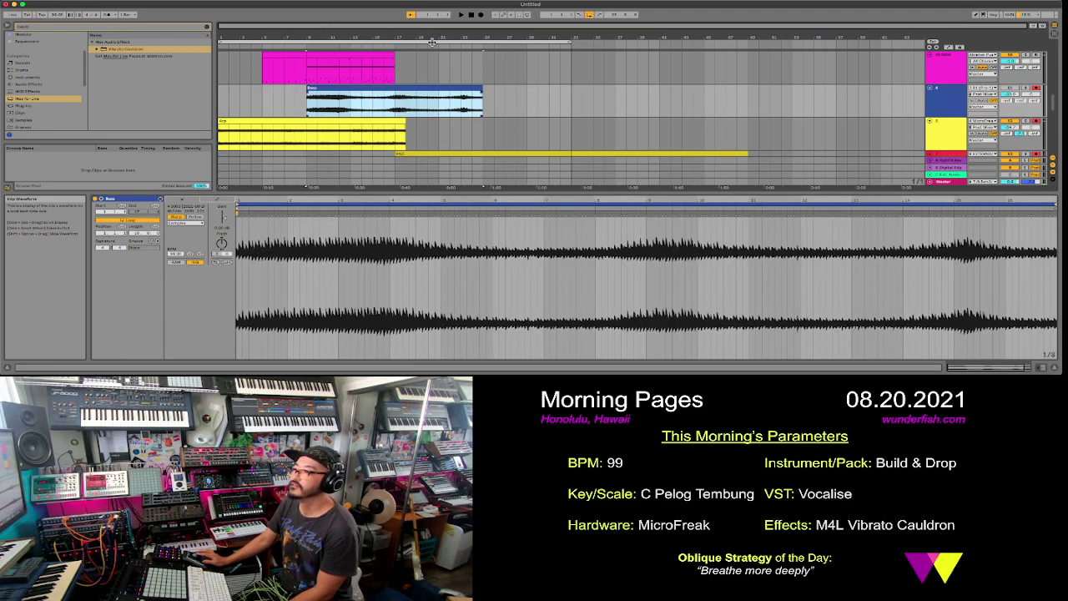
scroll(478, 130, "down", 1)
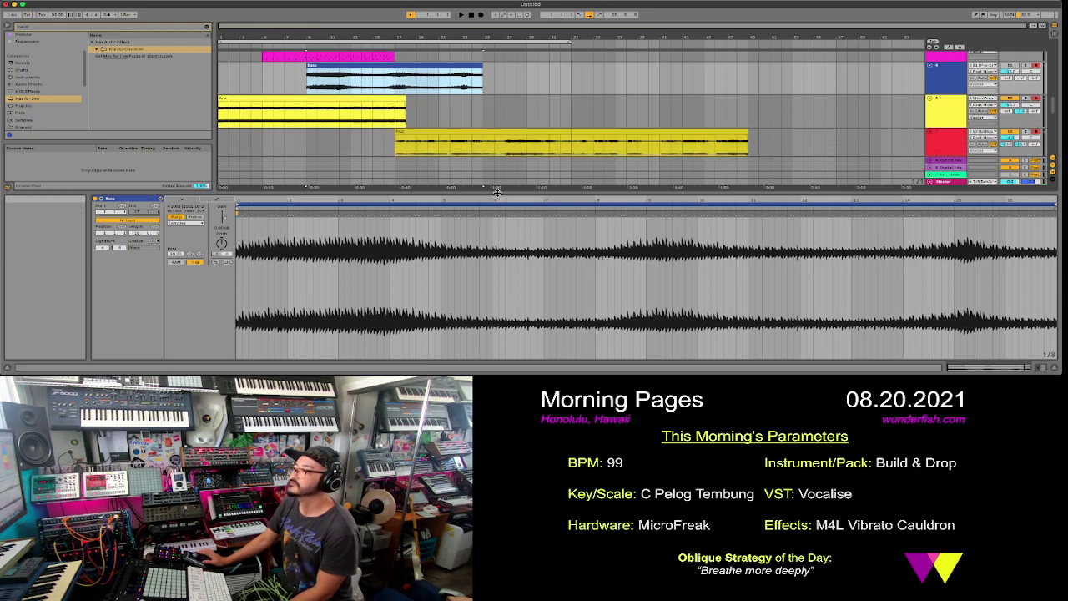
left_click_drag(512, 193, 502, 311)
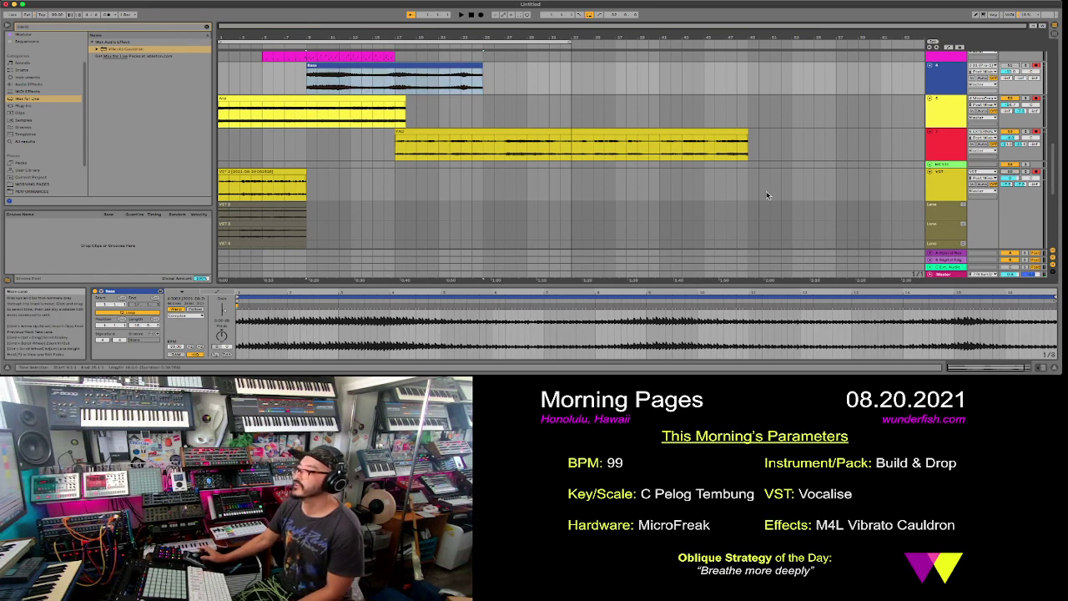
- Extend the arrangement loop region so that it ends at bar 57
scroll(768, 196, "up", 10)
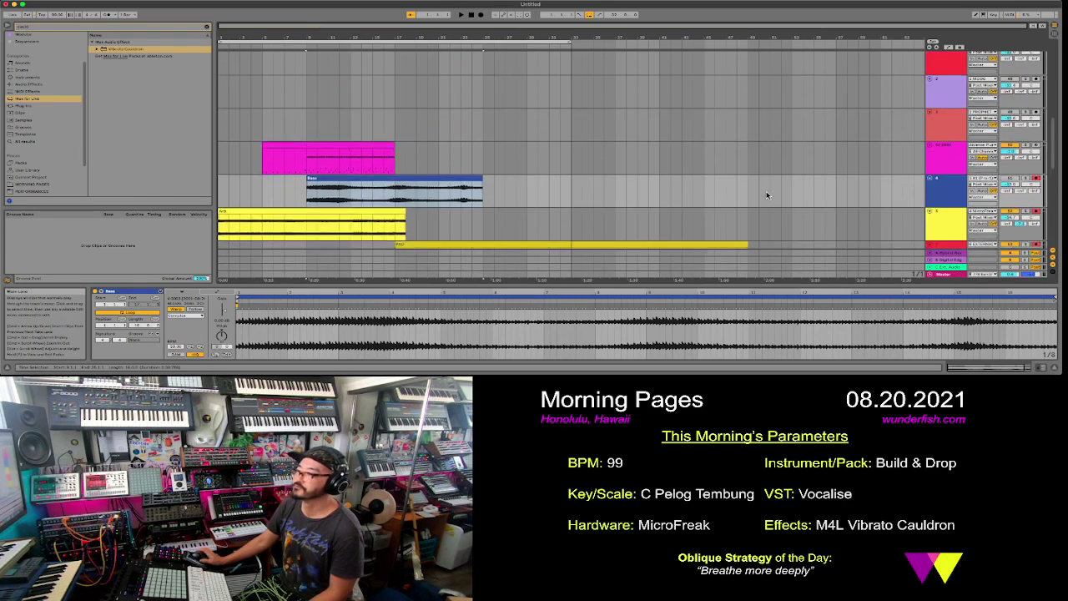
scroll(768, 196, "up", 5)
scroll(768, 195, "down", 3)
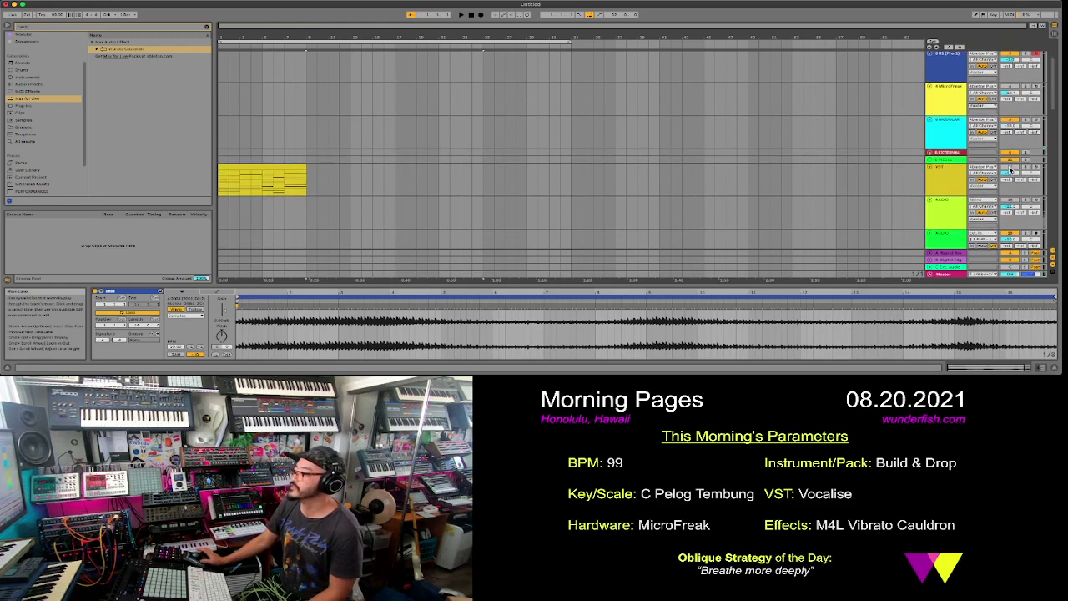
left_click(254, 166)
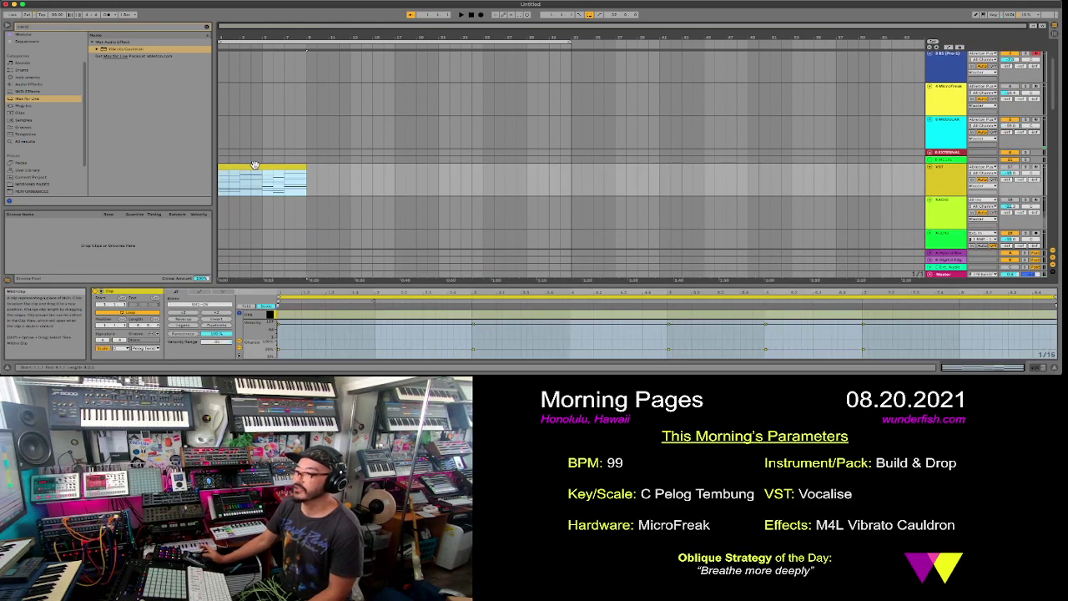
scroll(280, 77, "up", 3)
scroll(280, 77, "down", 8)
scroll(279, 77, "up", 5)
scroll(280, 76, "down", 2)
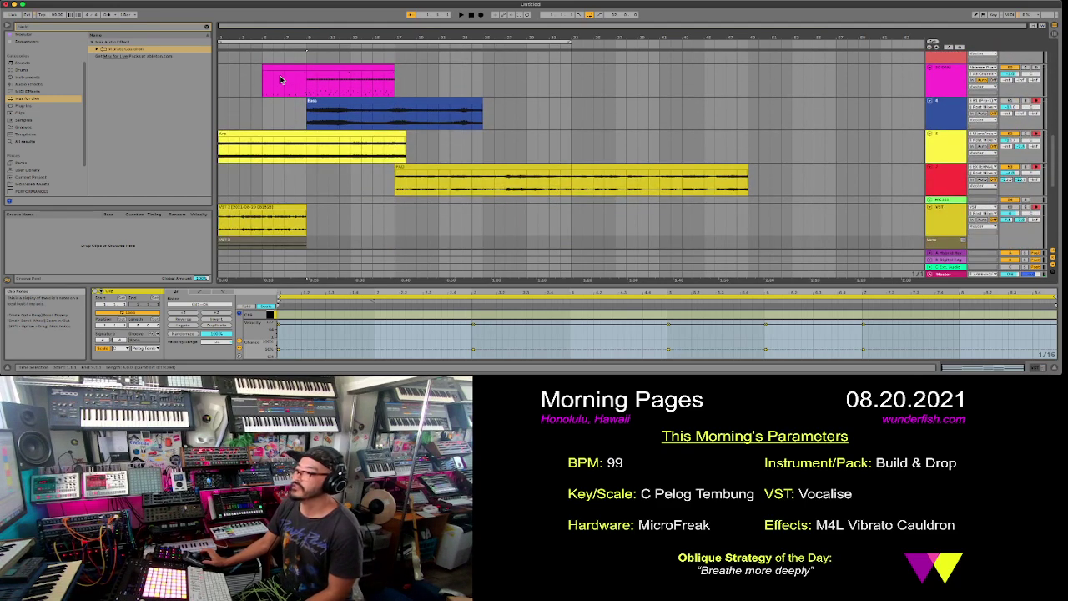
left_click_drag(572, 40, 809, 71)
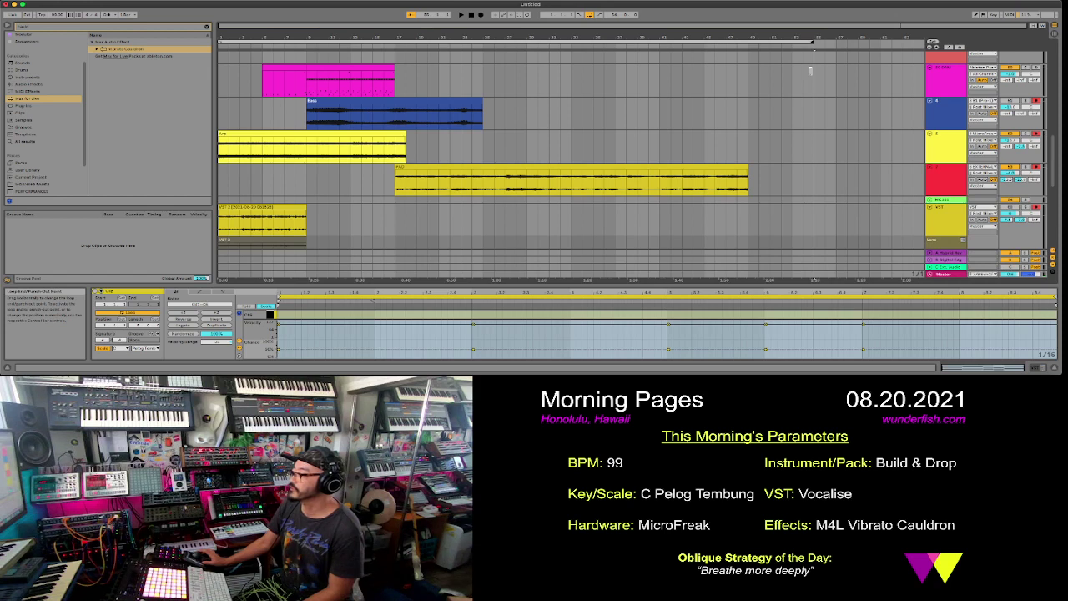
left_click_drag(810, 71, 832, 75)
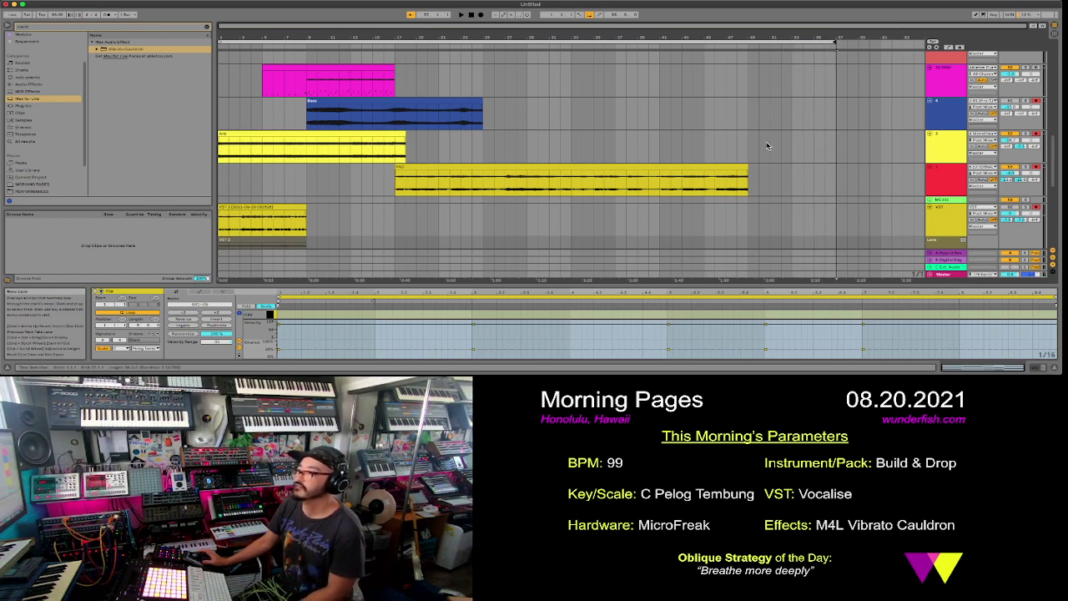
- Duplicate the second drum clip to bar 17 and split the original at bar 13, selecting its first four bars
left_click(357, 68)
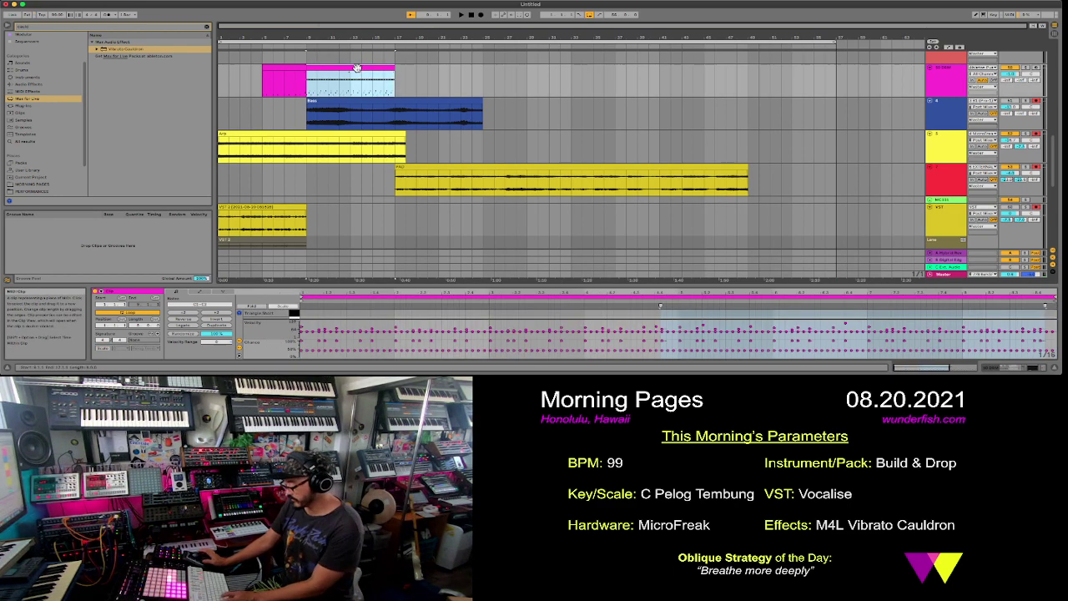
key("super+d")
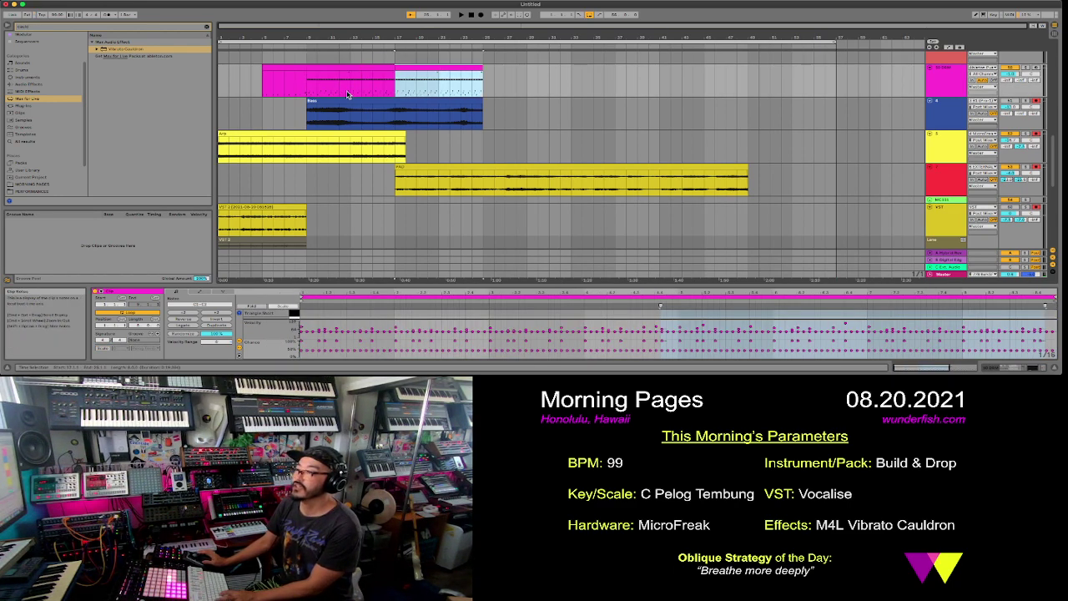
left_click(348, 94)
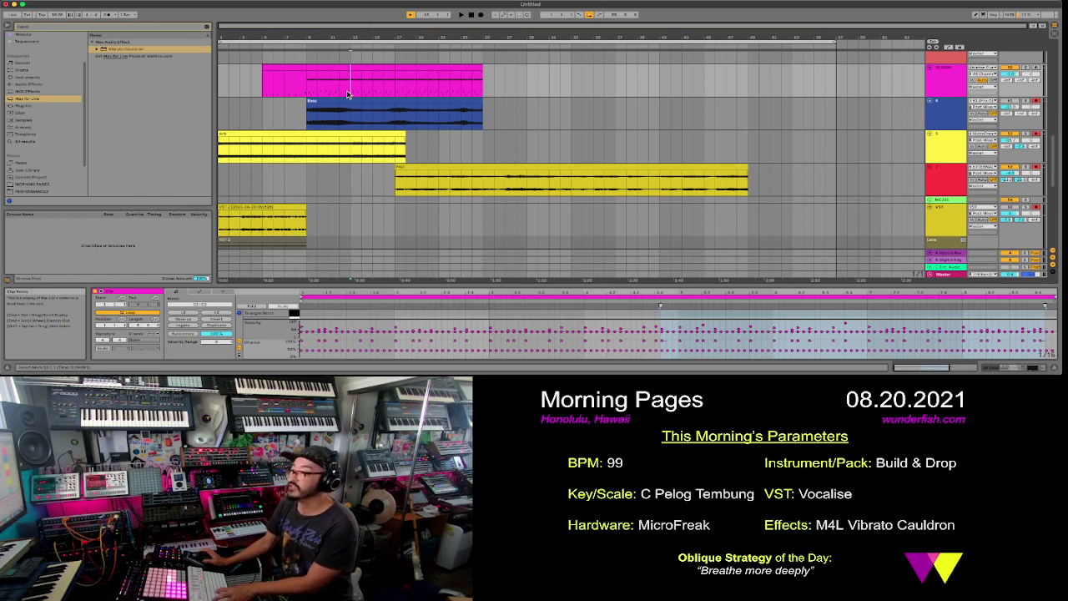
left_click_drag(348, 75, 337, 76)
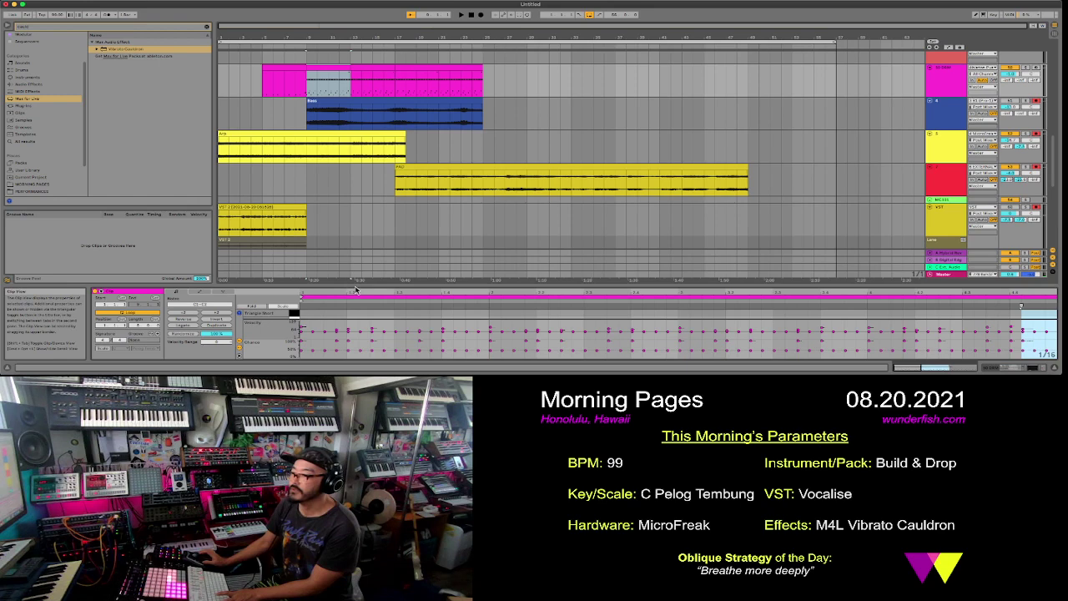
- Deactivate all Snare Analog Short notes in the drum clip at bar 9 and play the section back
left_click_drag(356, 289, 350, 118)
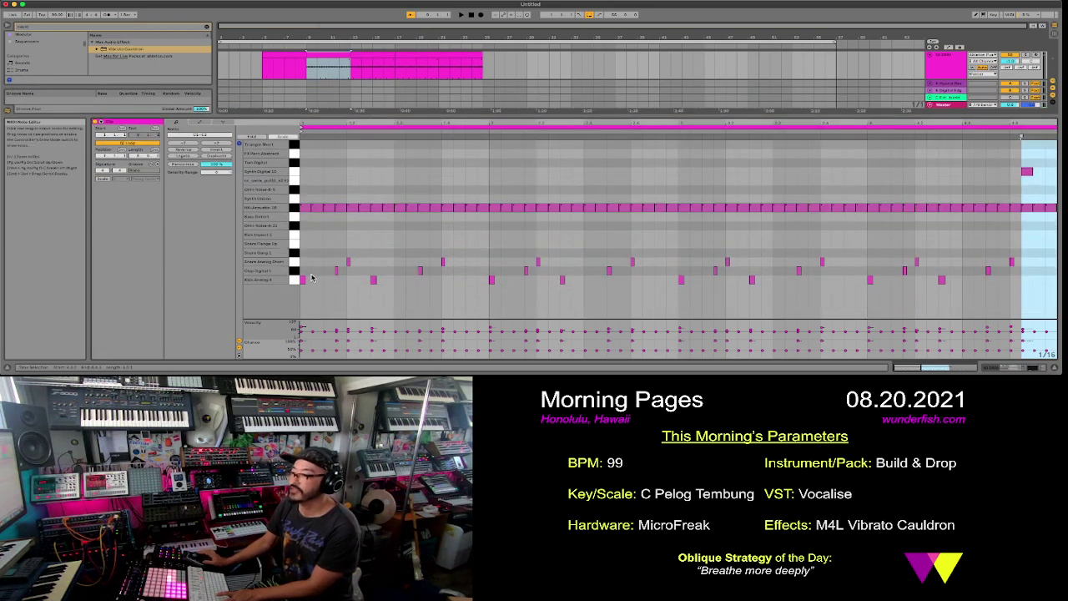
left_click(295, 263)
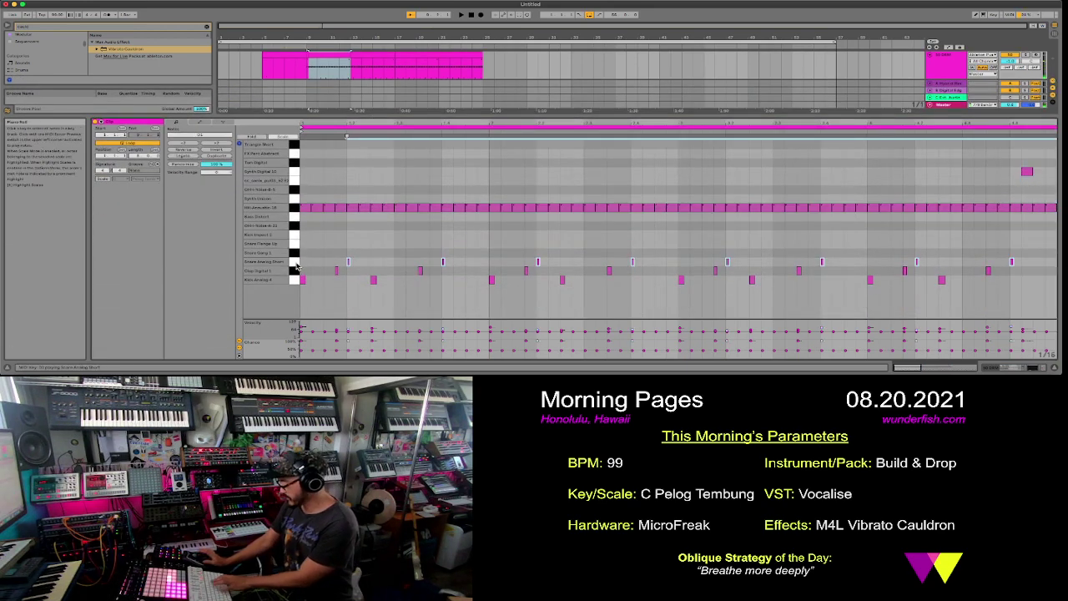
left_click(296, 270)
left_click(295, 265)
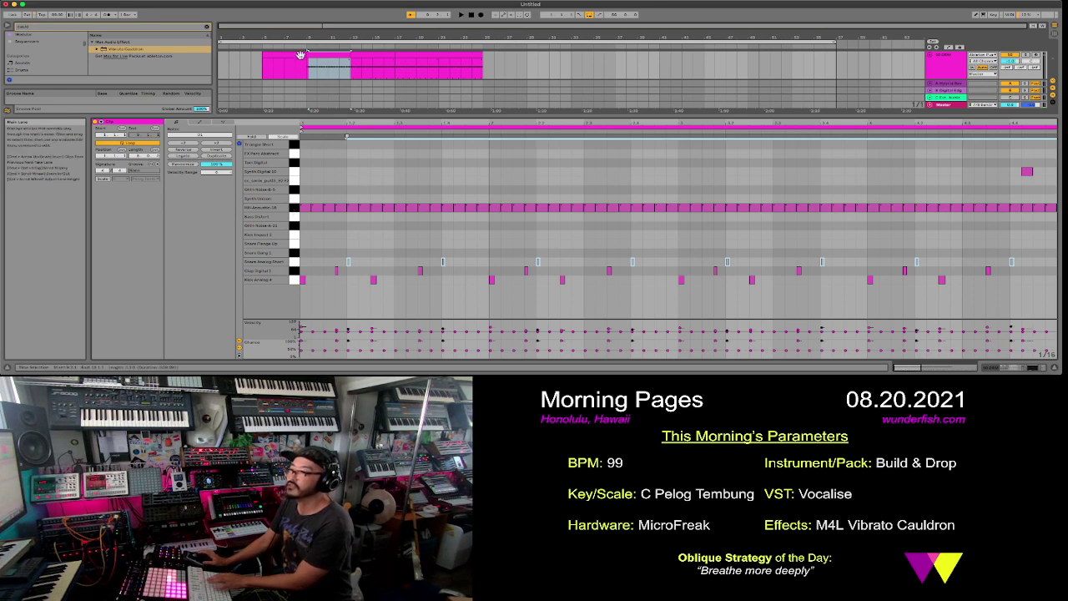
left_click(354, 106)
key("space")
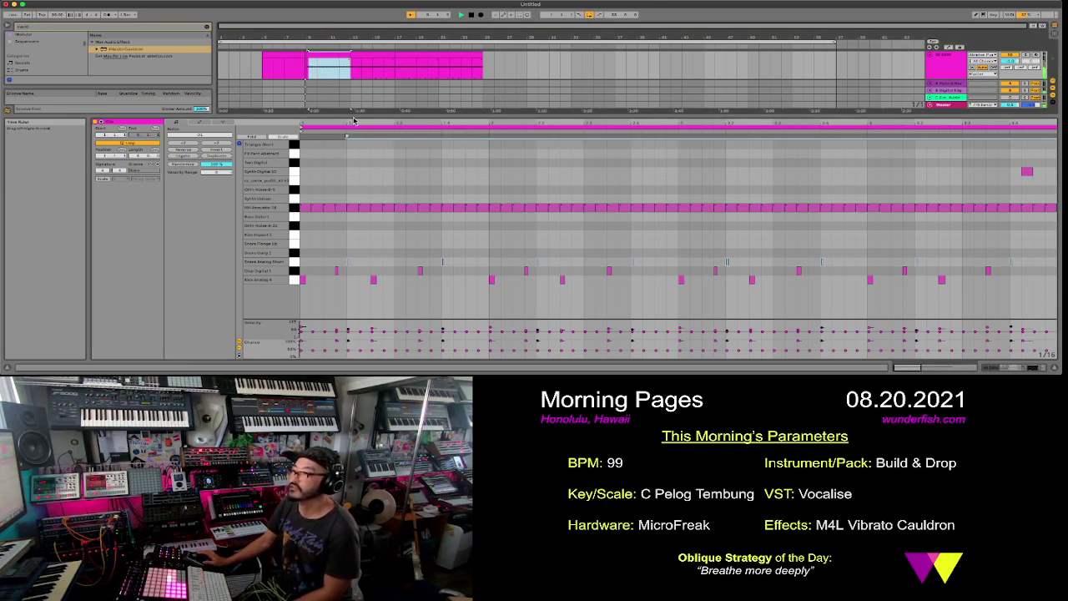
- Reduce the note editor's height, and in the bar 9 drum clip reactivate the Snare Analog Short notes and deactivate all Clap Digital notes
left_click_drag(353, 115, 351, 222)
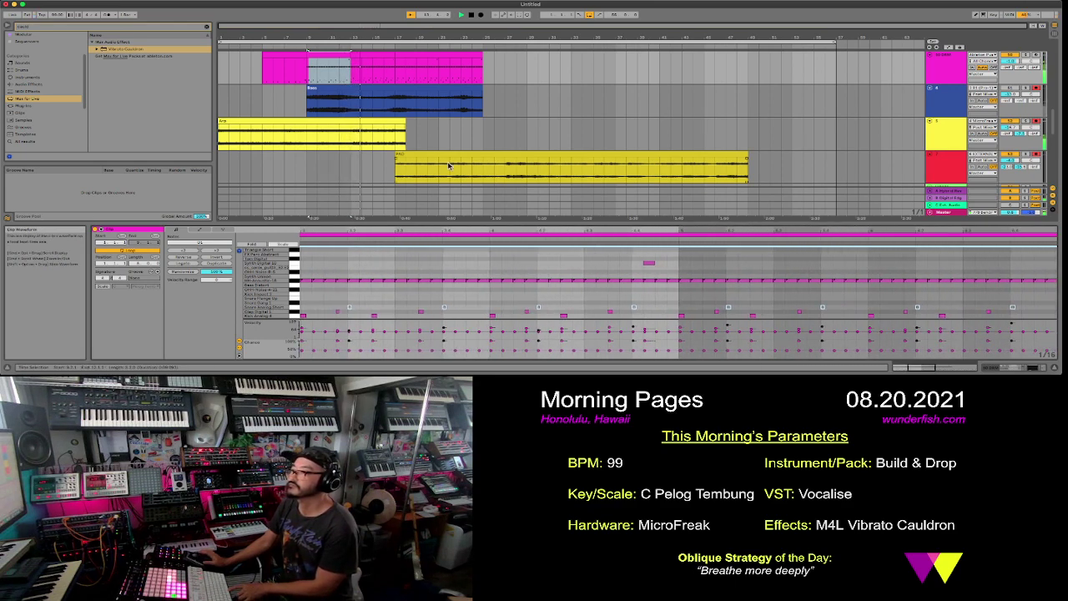
left_click(338, 62)
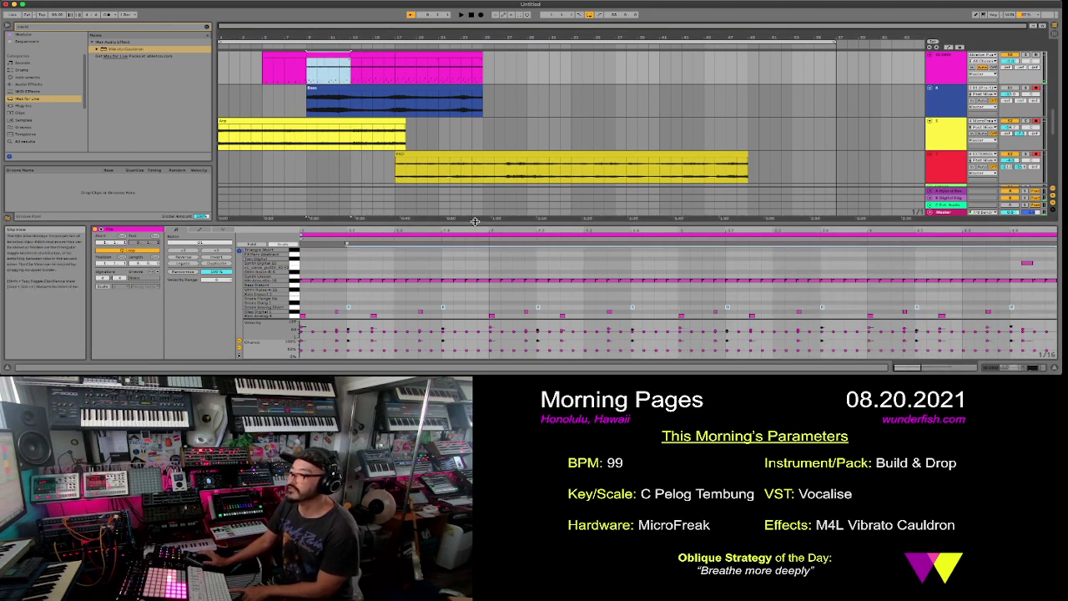
left_click(296, 308)
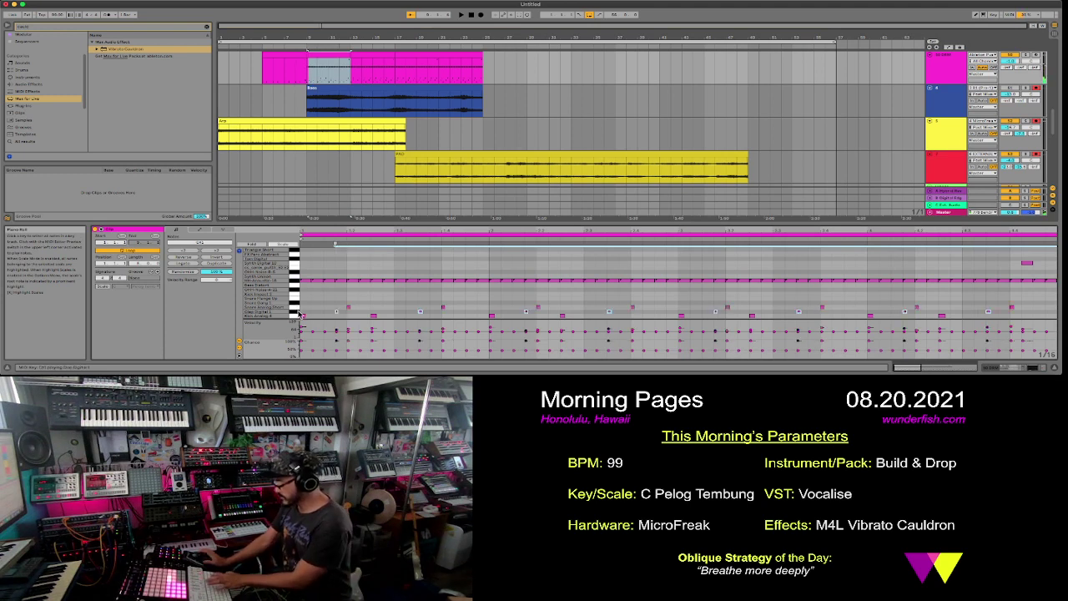
- Move the three-hit fill at the end of the first drum clip from Clap Digital to Snare Analog Short and play it back
left_click(283, 66)
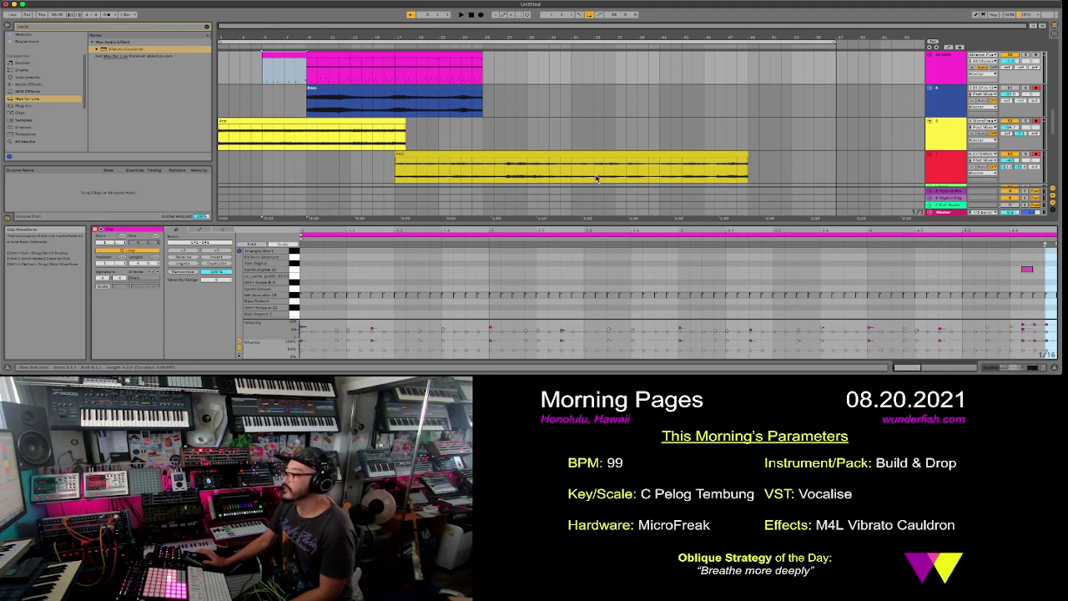
scroll(858, 267, "down", 3)
left_click(1033, 309)
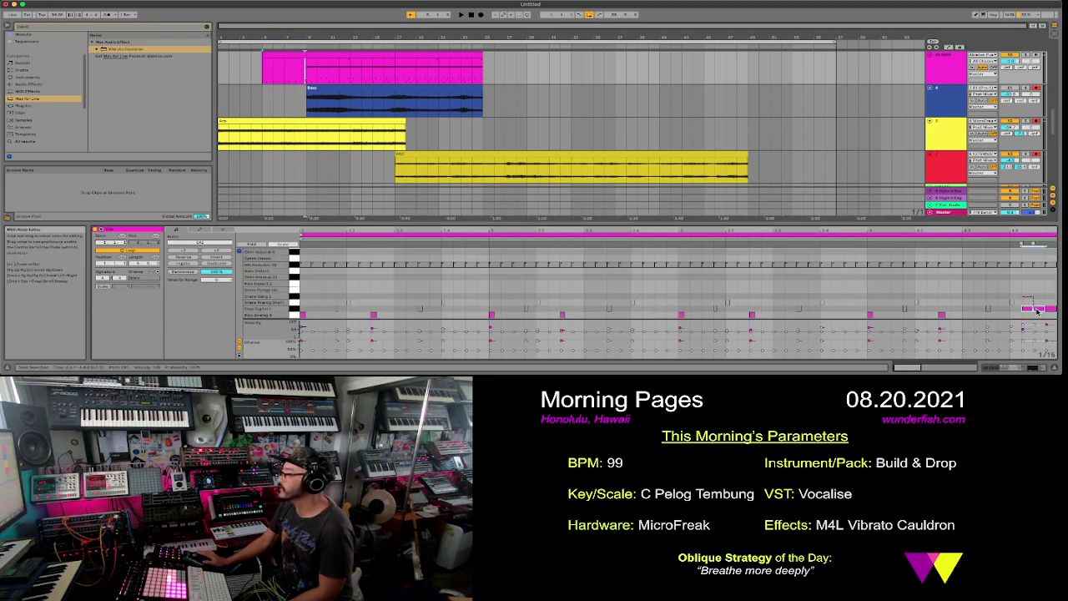
key("Up")
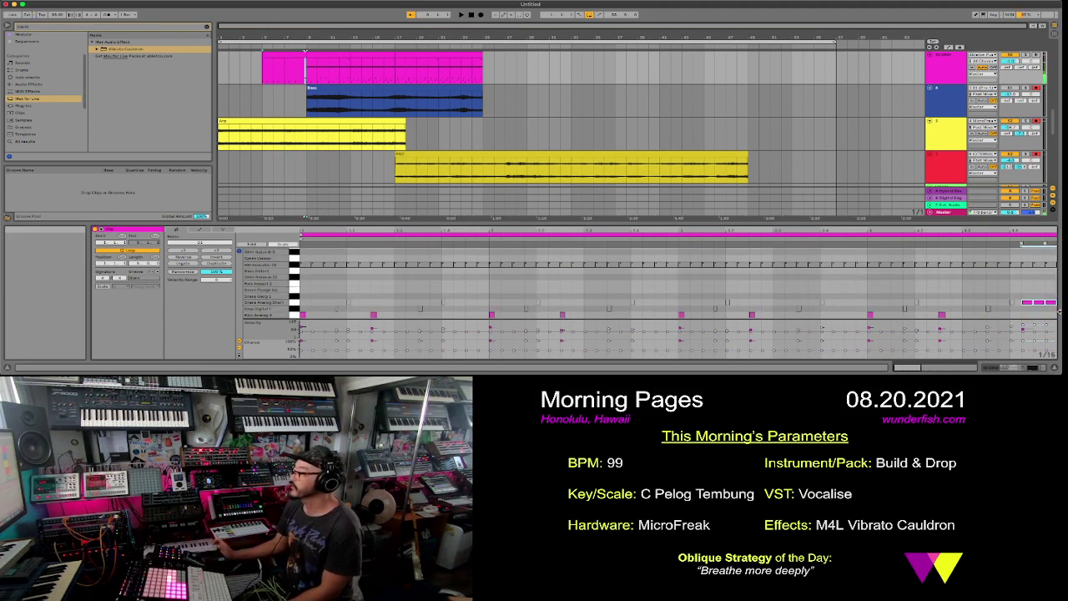
left_click(296, 48)
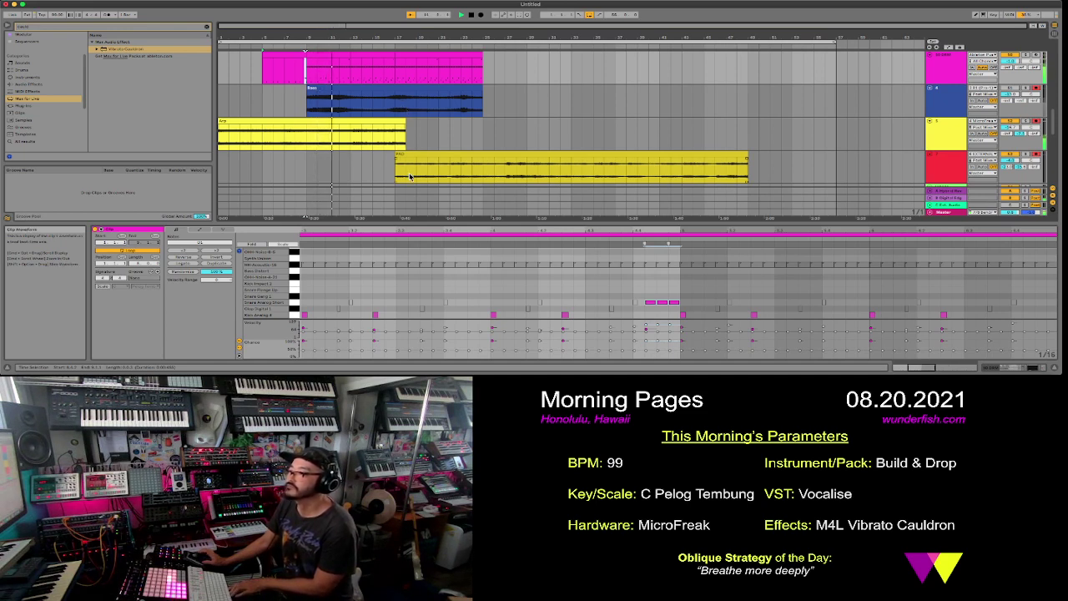
- Play the drum section and move the drum clip at bar 17 to bar 18, aligning it with the end of the Arp clip
left_click_drag(382, 59, 350, 58)
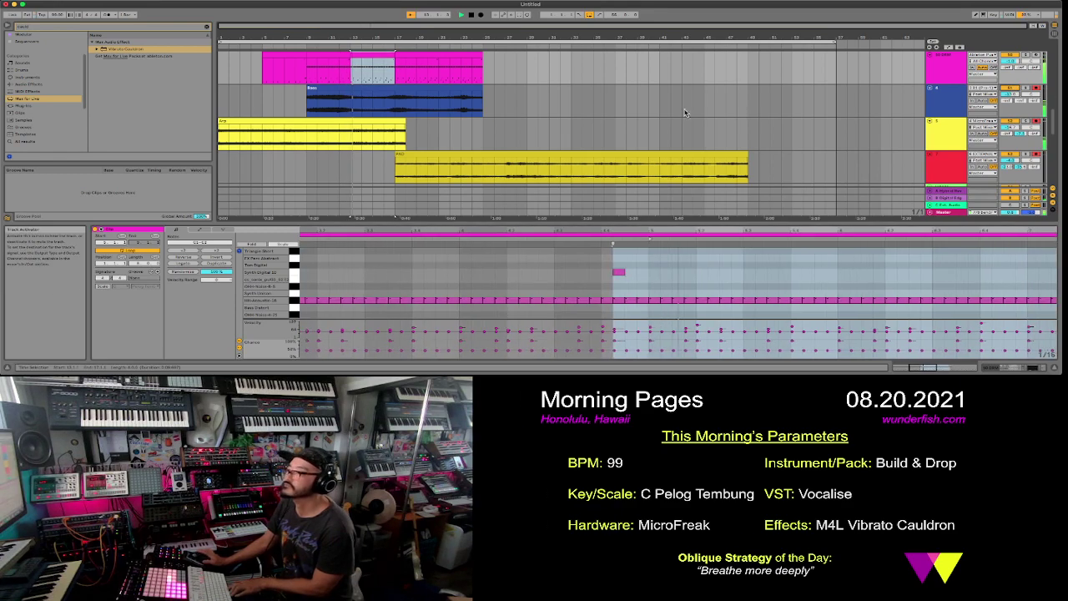
left_click(302, 46)
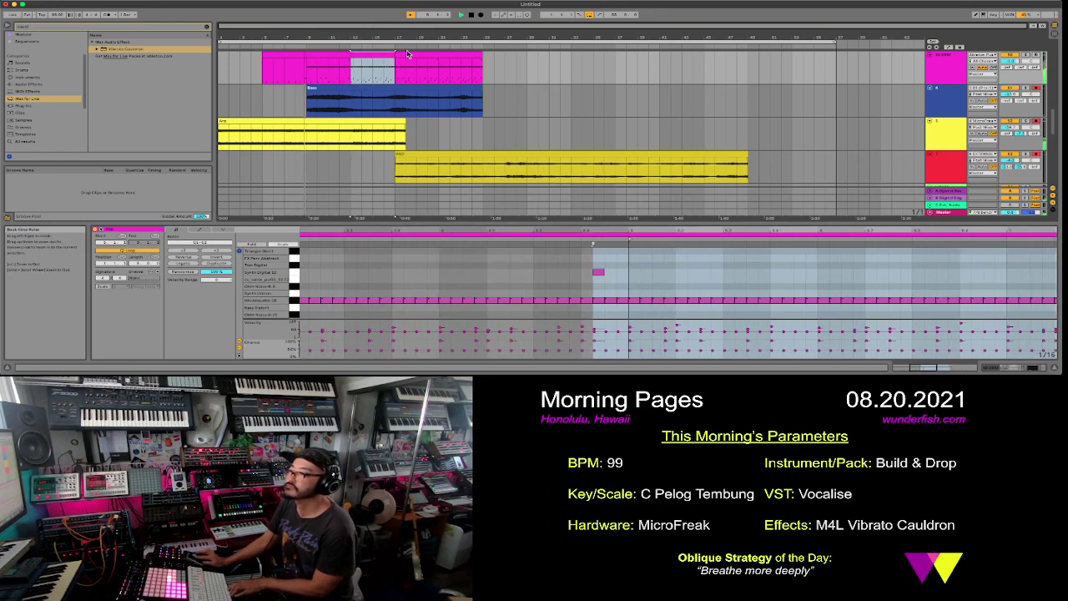
left_click(405, 122)
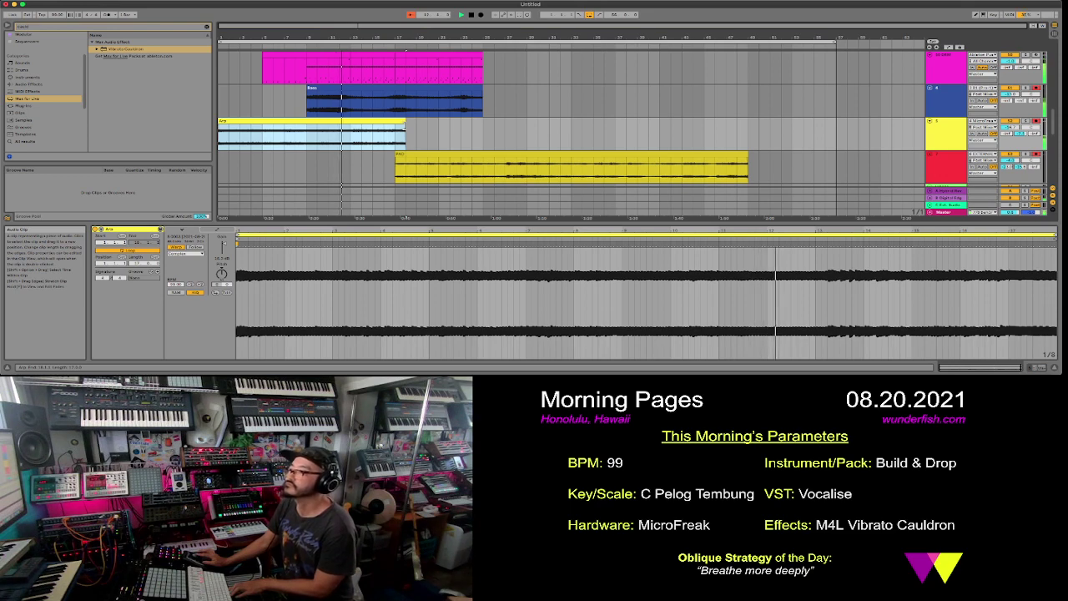
left_click(403, 55)
left_click_drag(402, 54, 411, 70)
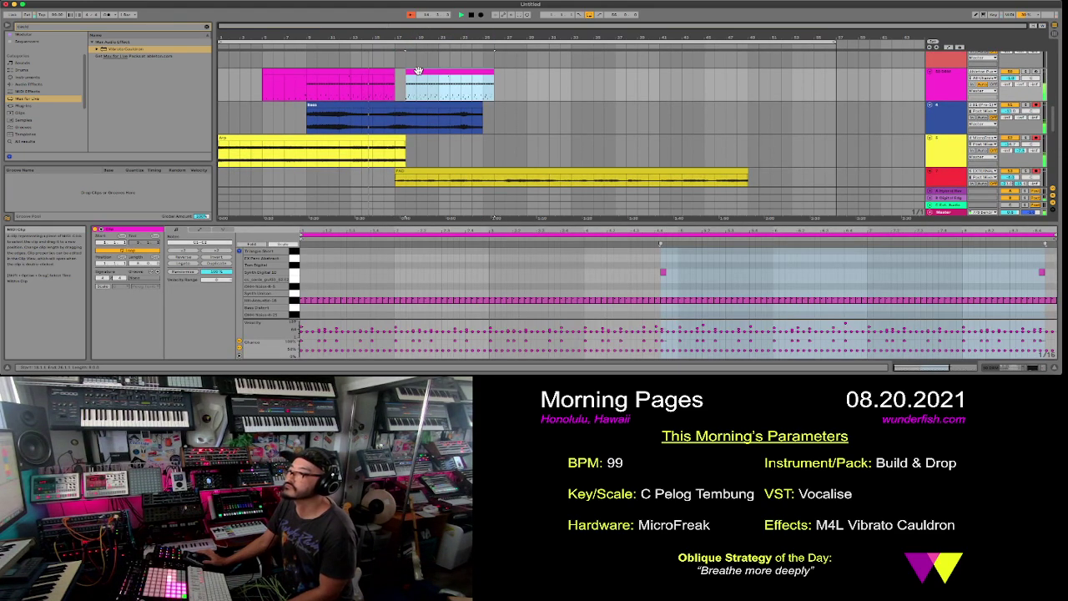
- Open the drum clip spanning bars 13 to 17 and audition the kit sounds in its note editor
key("plus")
key("plus")
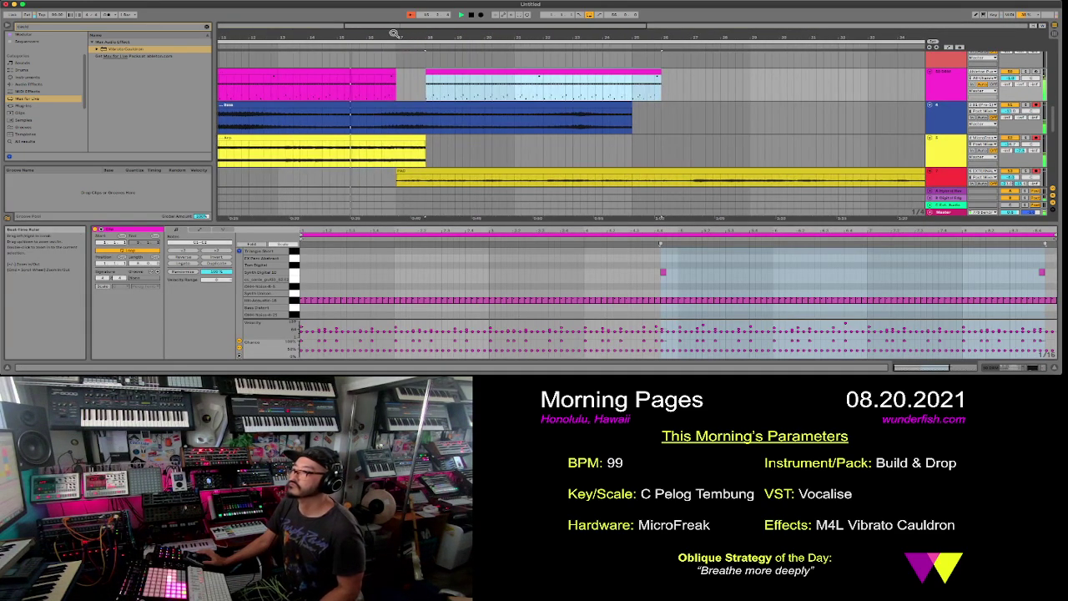
left_click(384, 71)
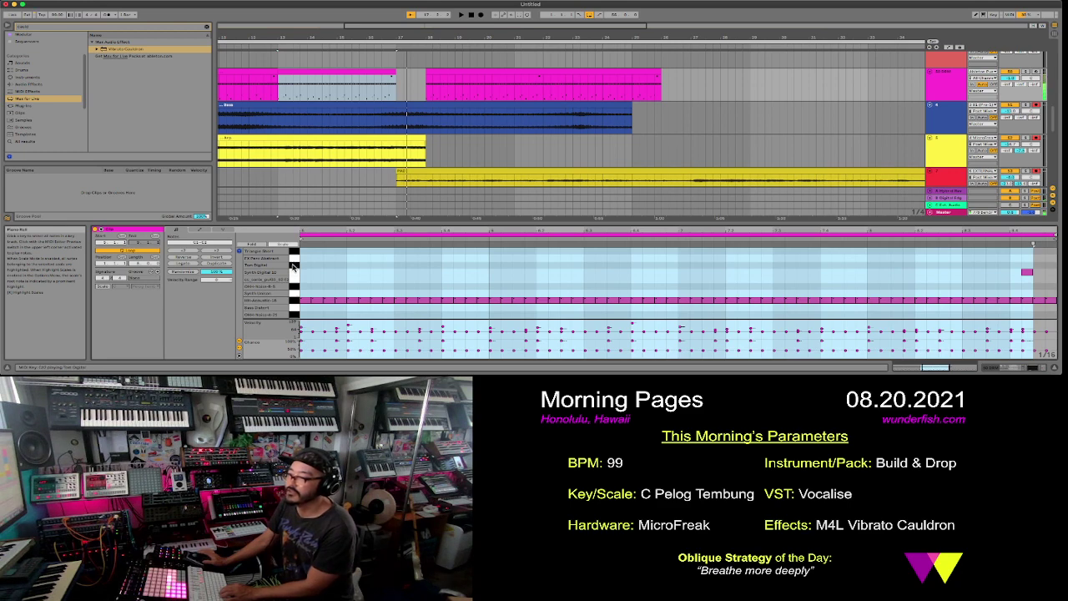
left_click(293, 276)
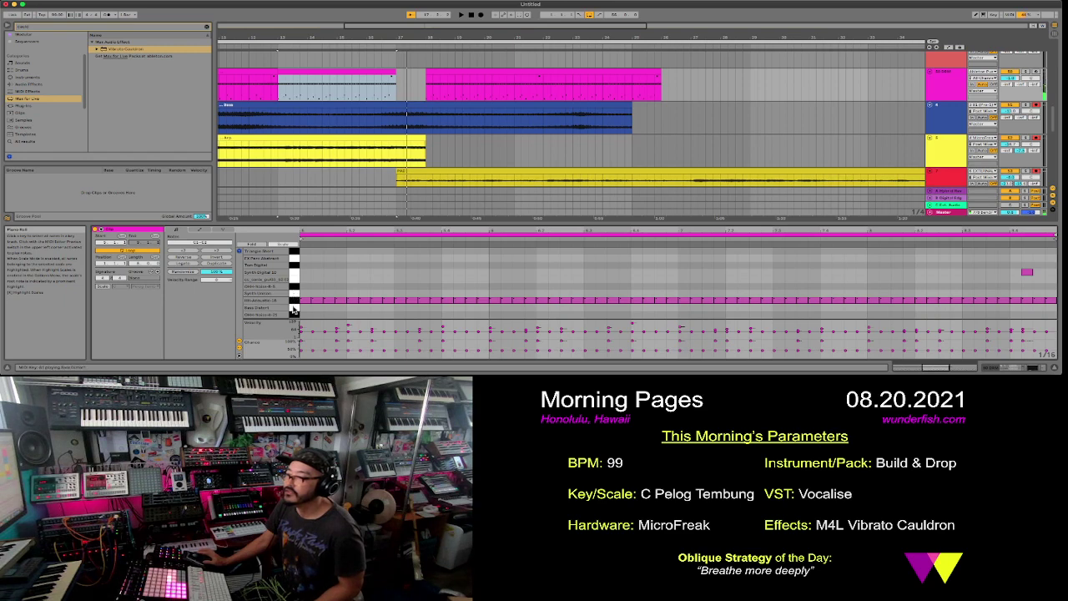
scroll(293, 310, "down", 3)
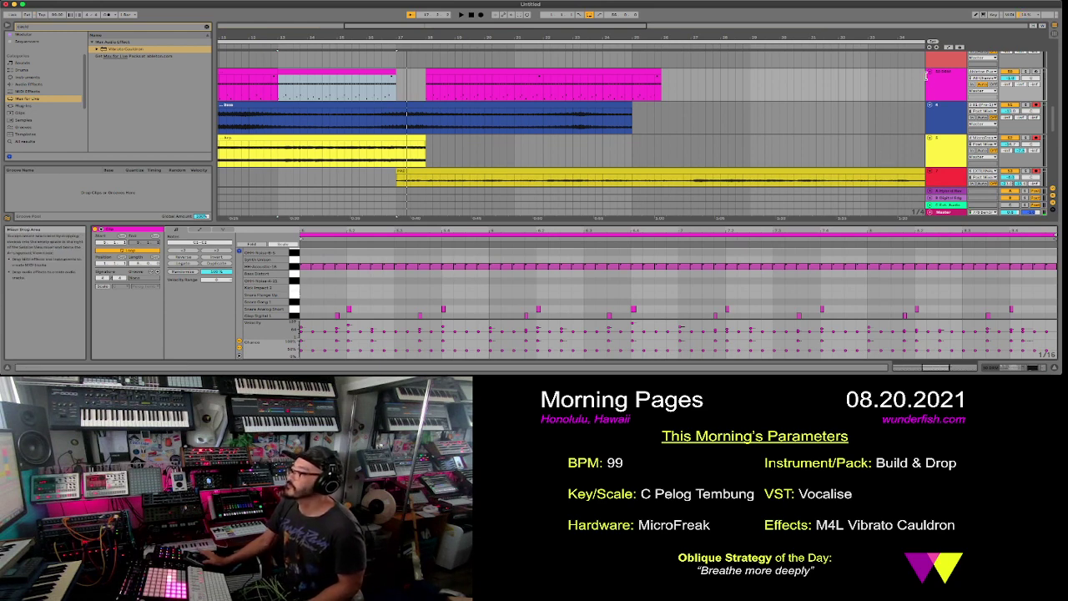
- Show the drum track's devices, search the Samples collection for "crash", and preview Noise Crash.wav from the Vince Clarke folder
left_click(942, 77)
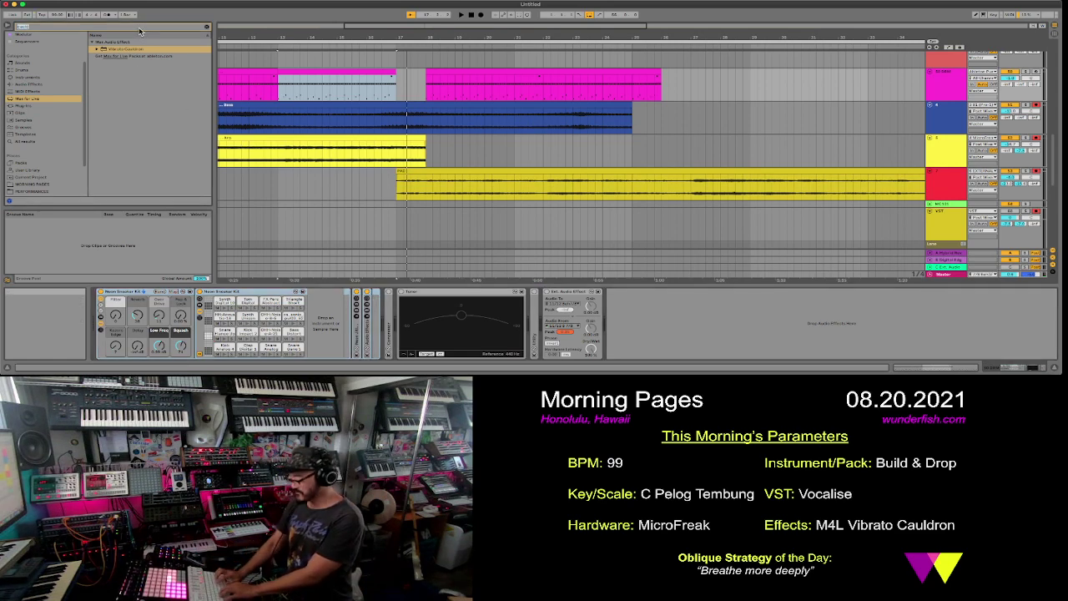
key("Escape")
key("ctrl+f")
type("conv")
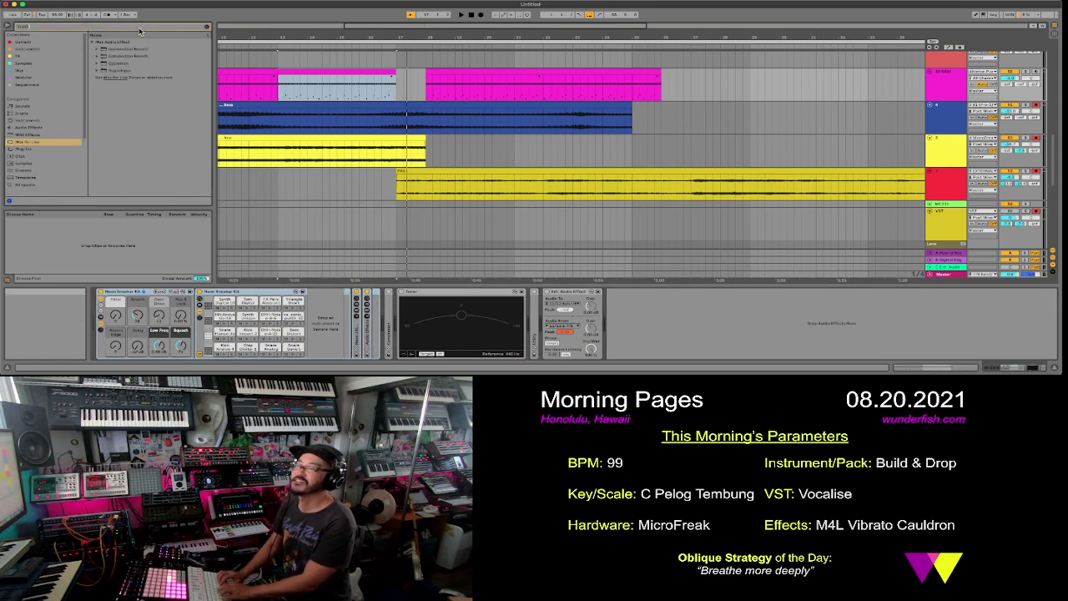
left_click(27, 63)
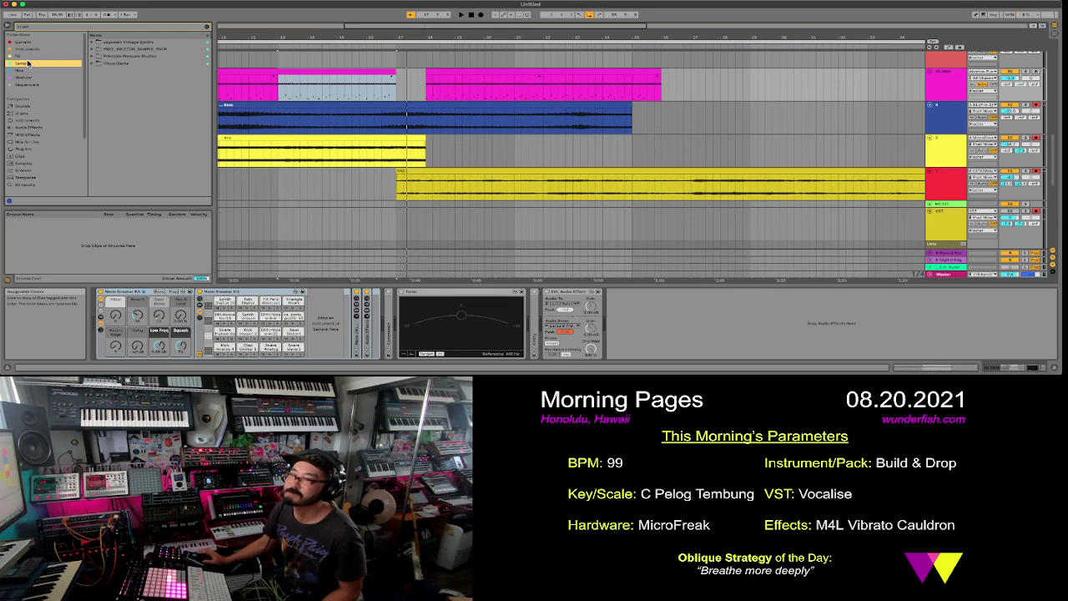
left_click(93, 63)
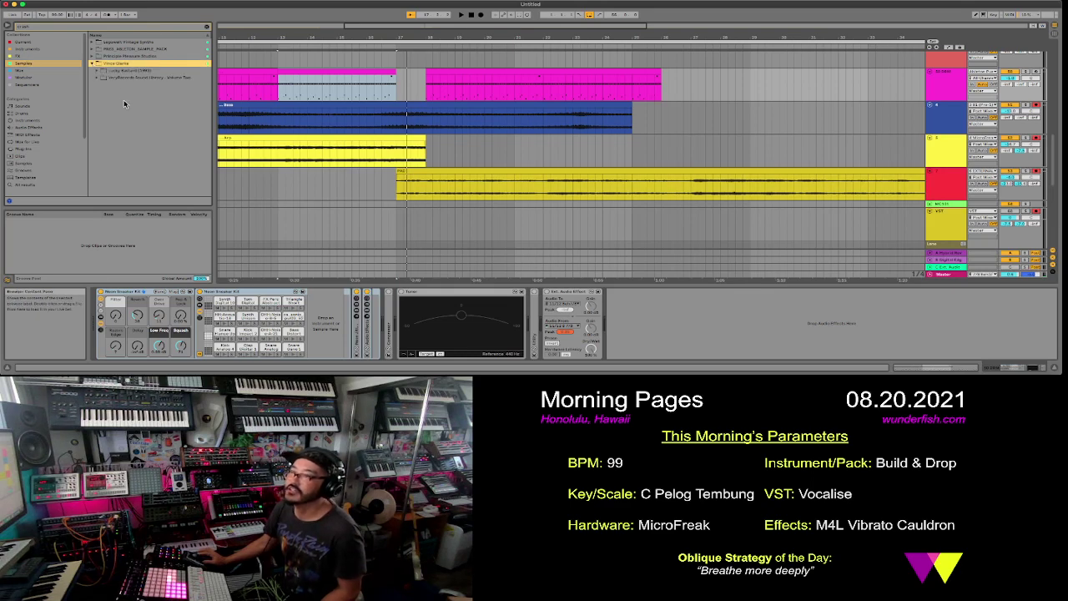
left_click(97, 78)
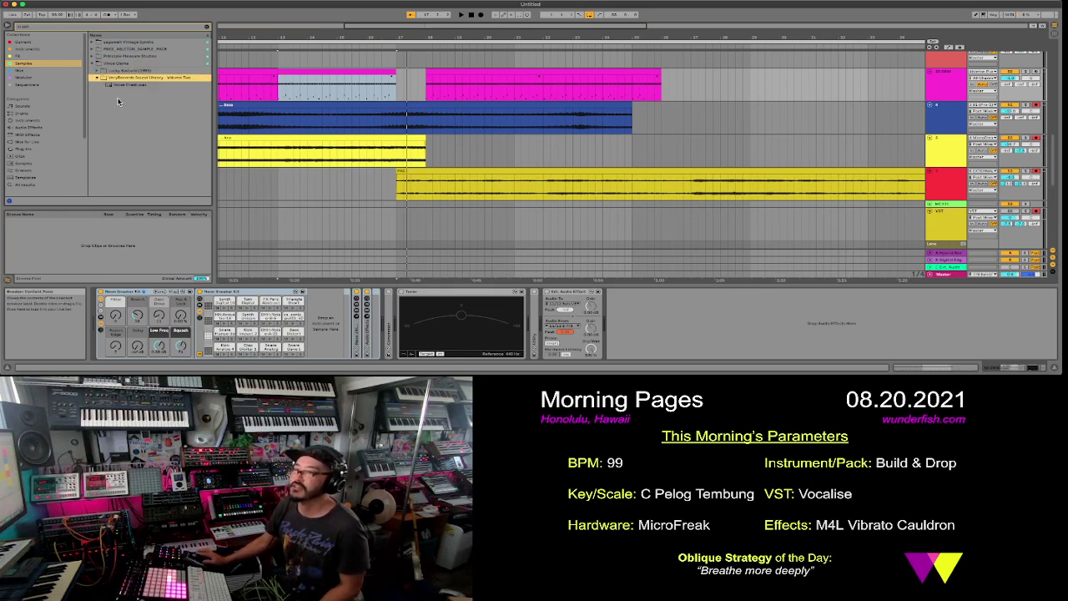
left_click(128, 86)
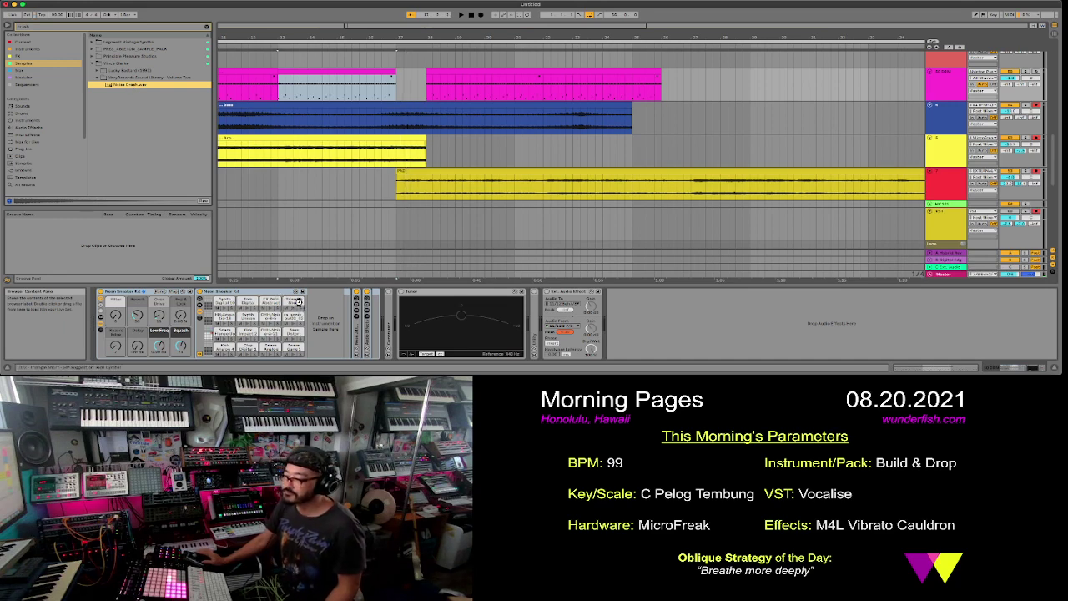
- Load Noise Crash.wav onto the kit's Triangle pad, then add a Noise Crash note on the last sixteenth of the drum clip ending at bar 17
left_click(298, 303)
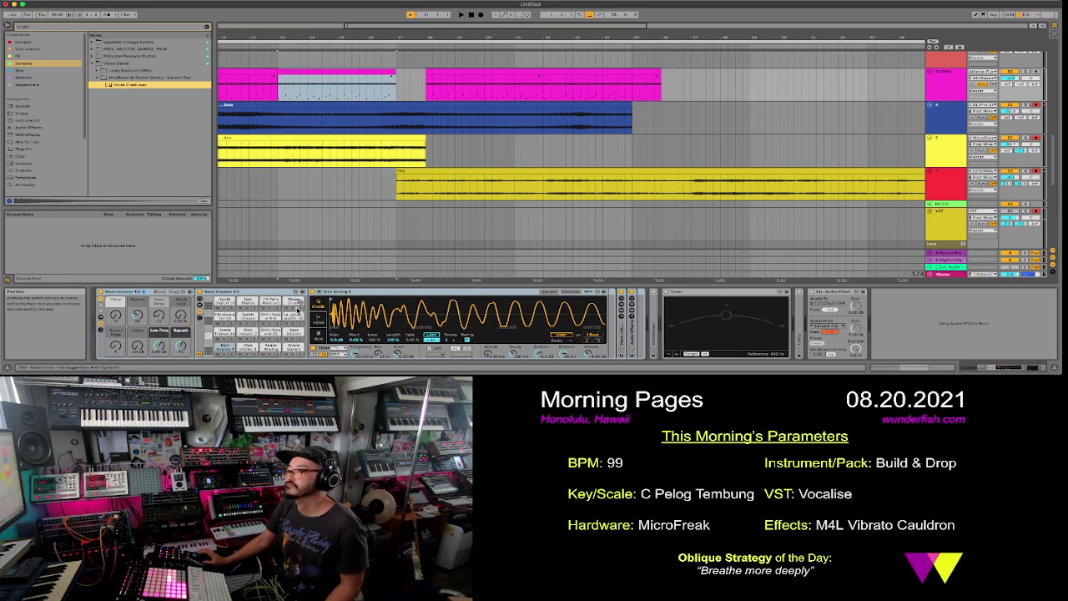
left_click(294, 312)
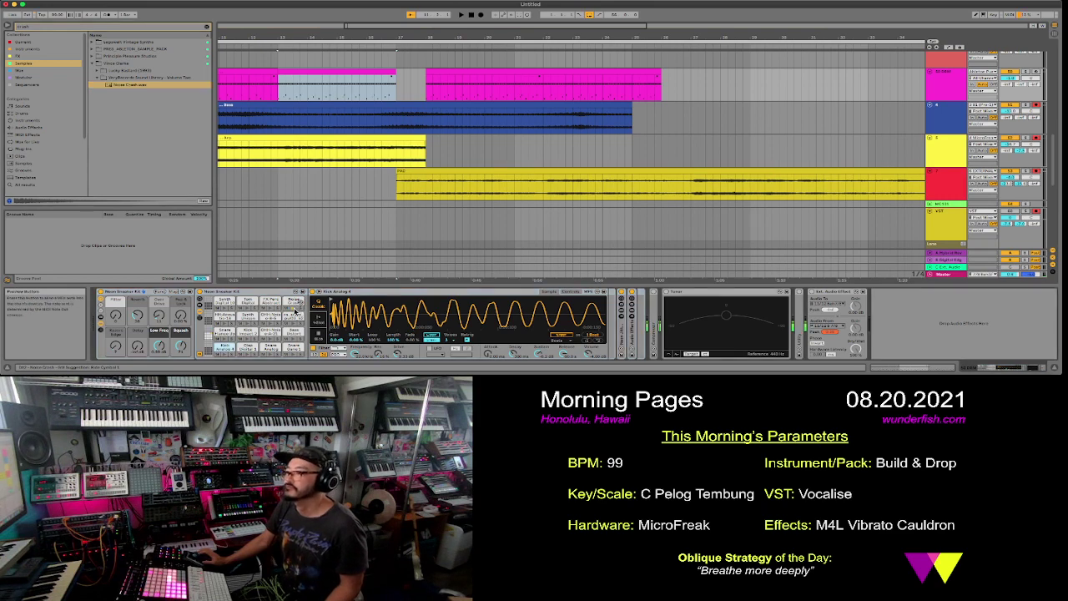
double_click(376, 78)
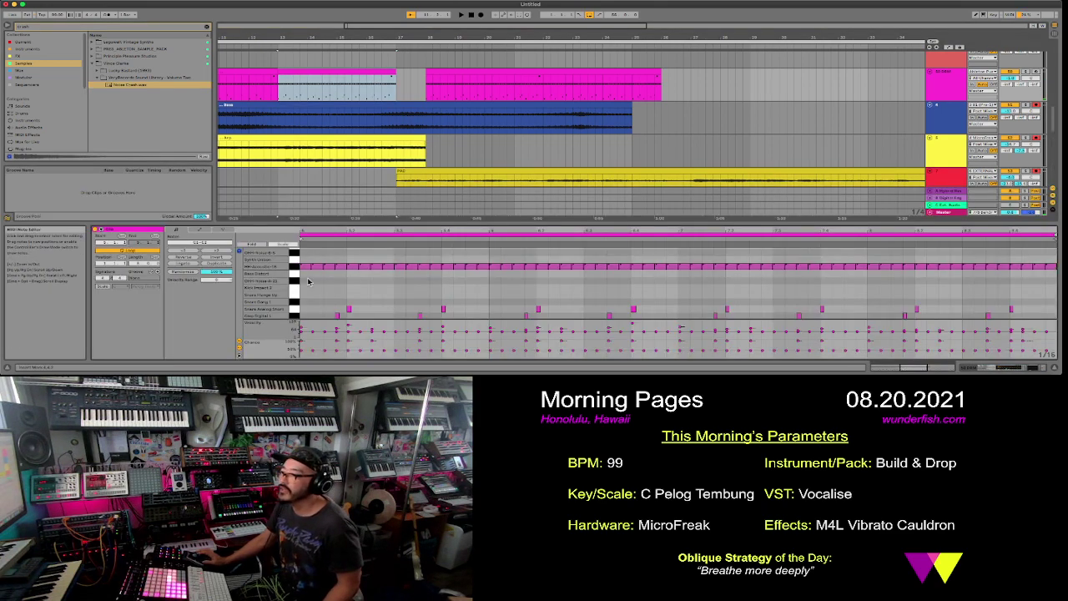
scroll(308, 281, "up", 3)
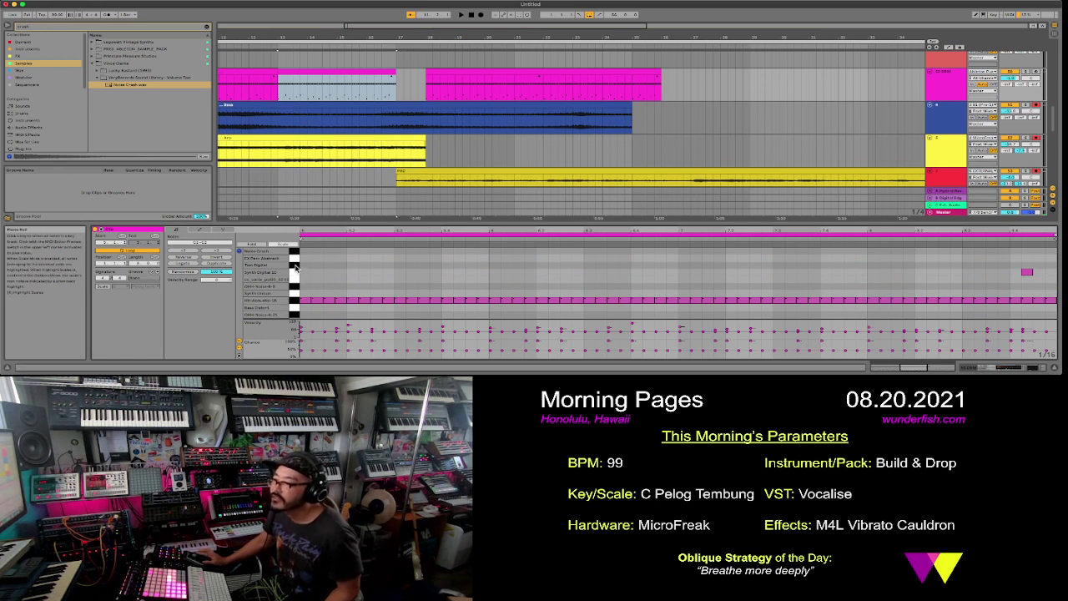
double_click(1050, 251)
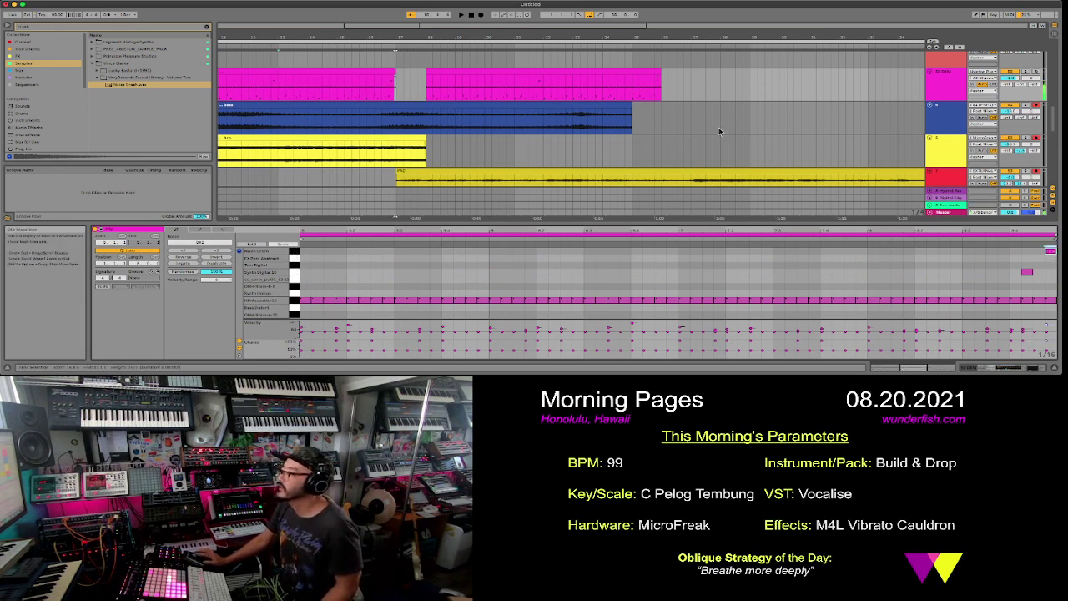
- Play the section leading into the drum break and move the second drum clip to start at bar 19
left_click_drag(379, 48, 447, 52)
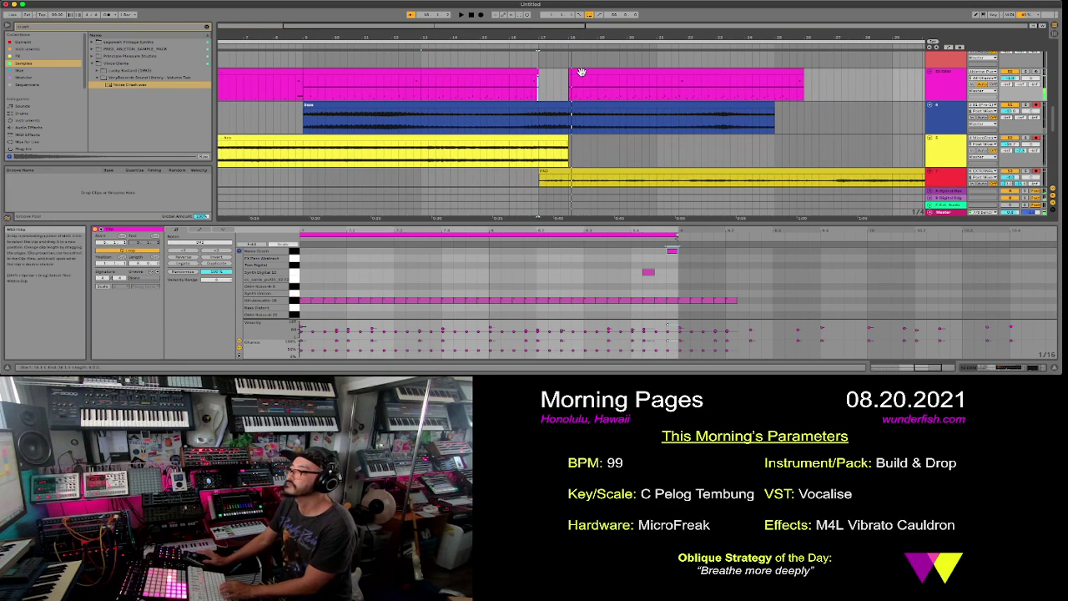
key("space")
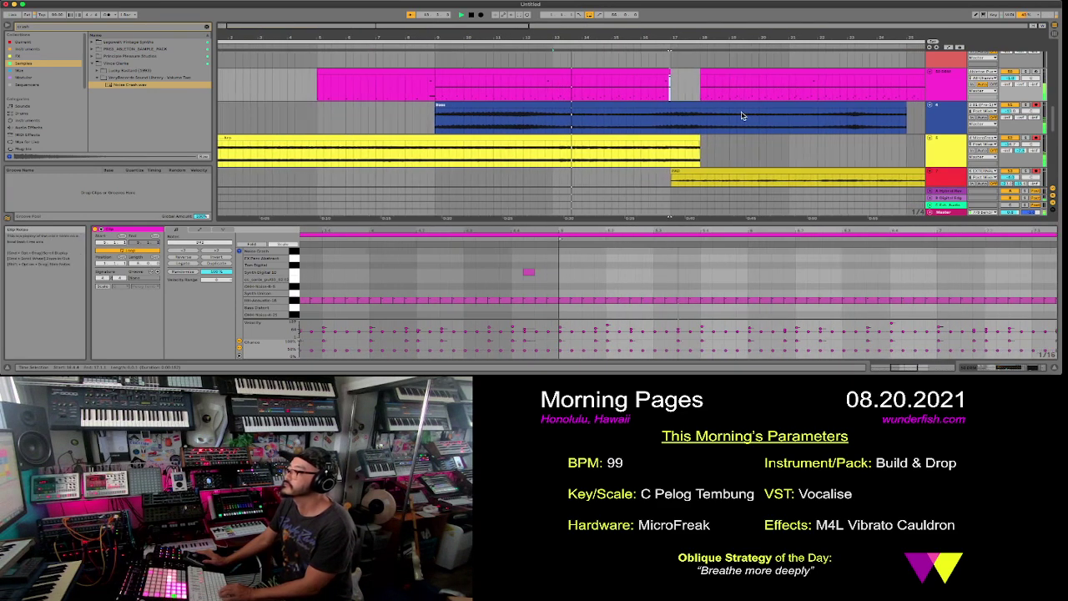
left_click_drag(827, 217, 826, 196)
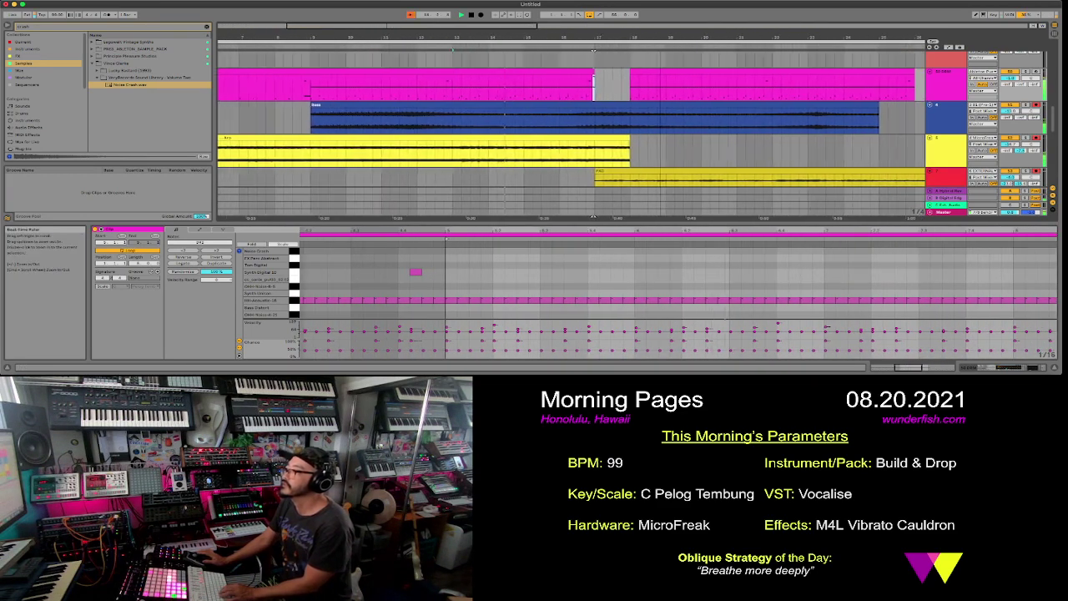
left_click(658, 76)
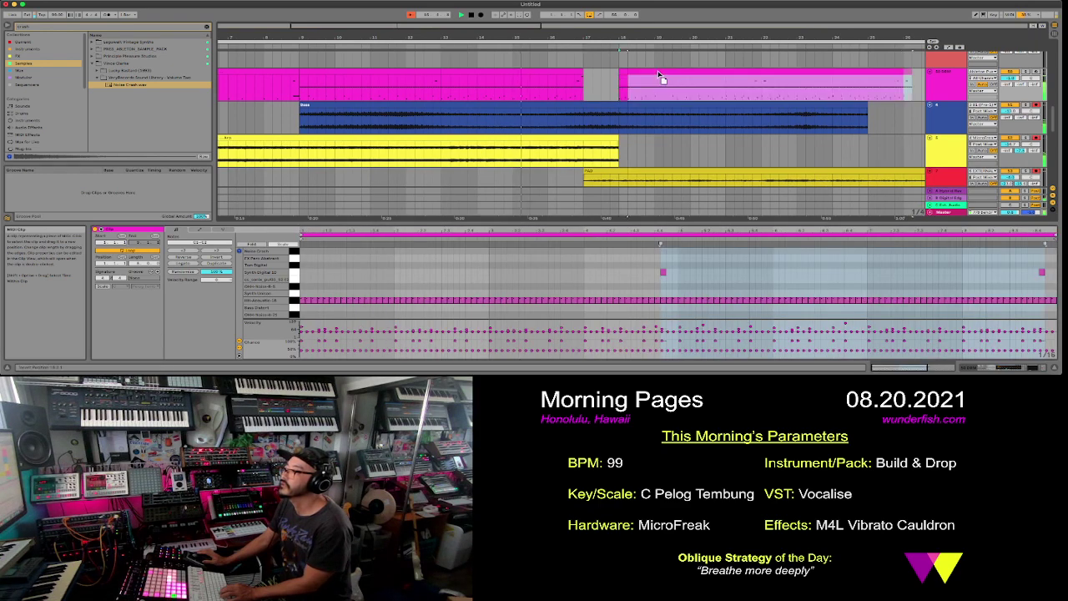
left_click_drag(659, 77, 687, 81)
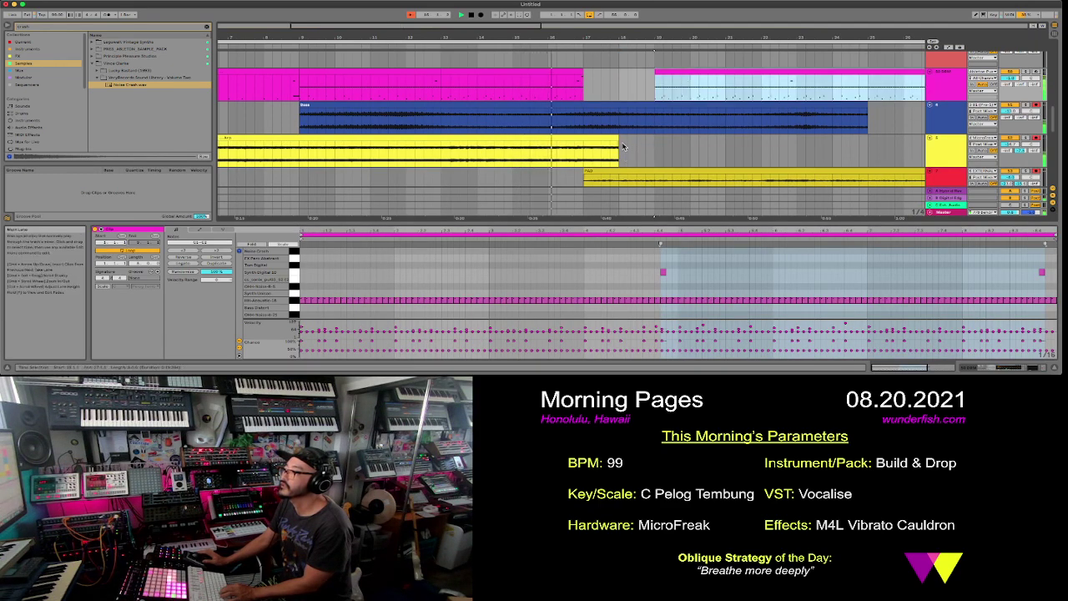
- Duplicate the Arp clip and move the copy to start at bar 19, in line with the second drum clip
left_click(616, 148)
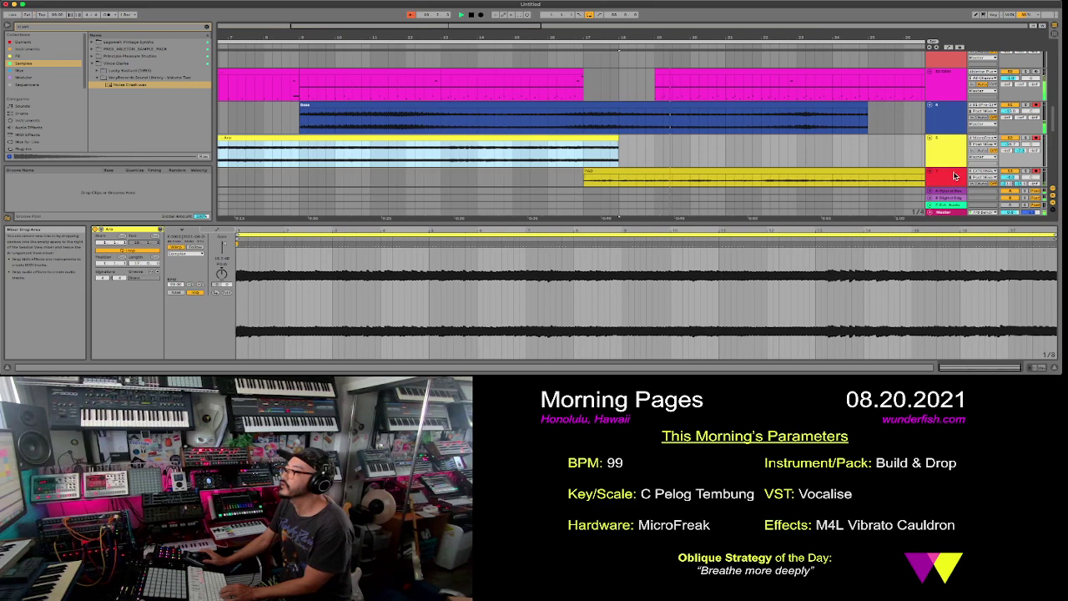
left_click_drag(705, 40, 701, 24)
key("space")
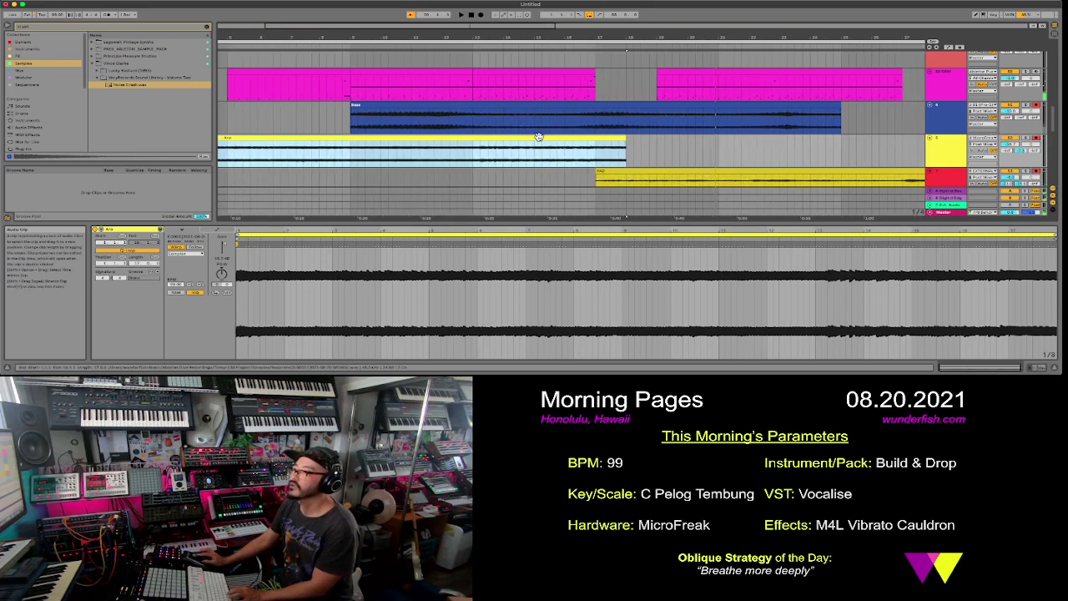
key("super+d")
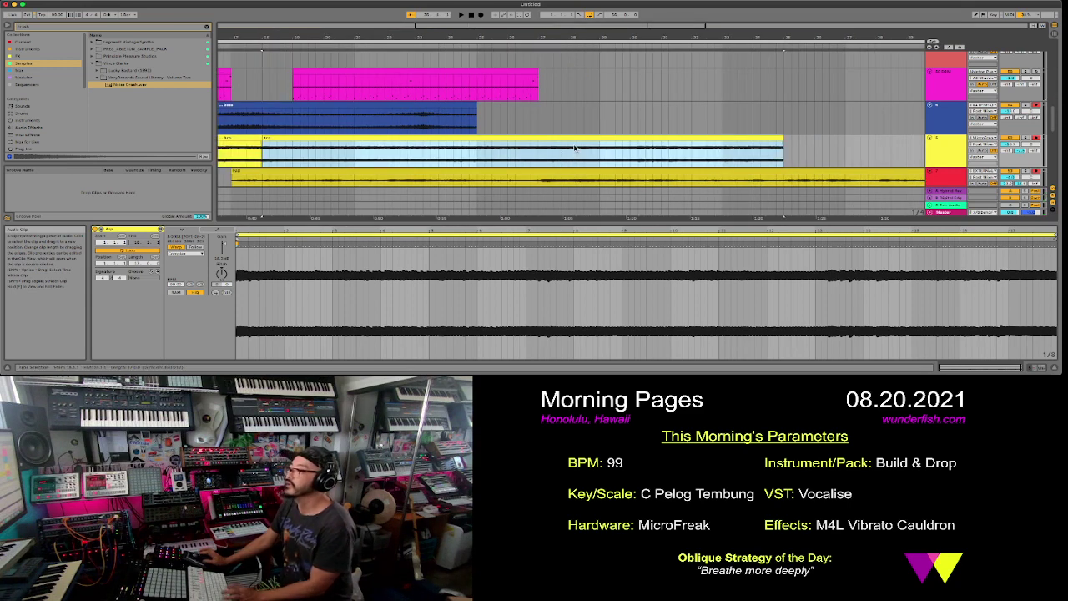
left_click_drag(315, 139, 344, 142)
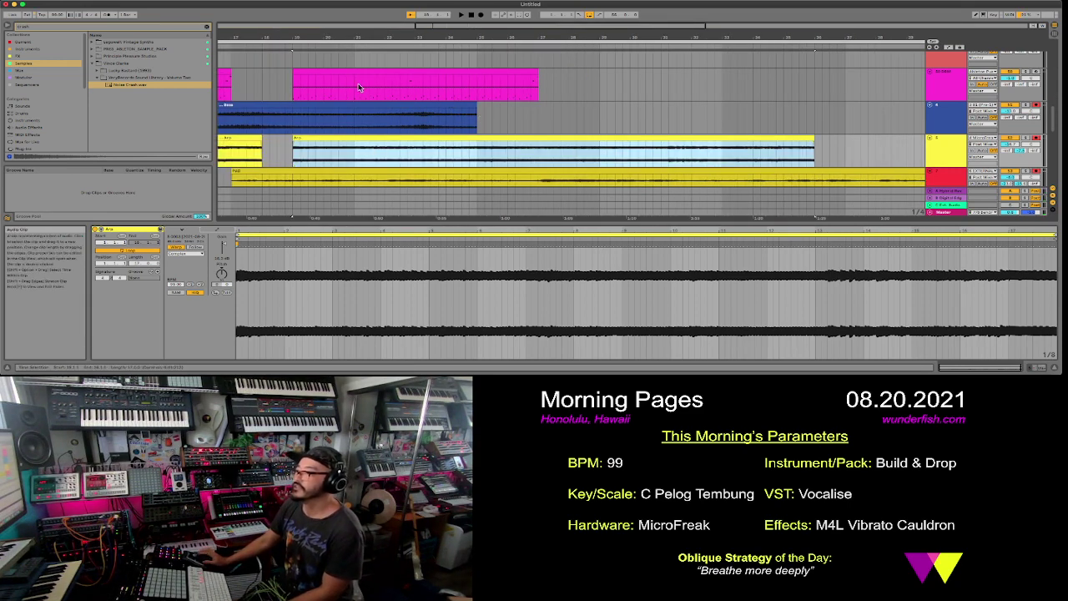
- Extend the second drum clip one beat before bar 19, split off that lead-in beat and enlarge its note editor
left_click_drag(299, 38, 461, 38)
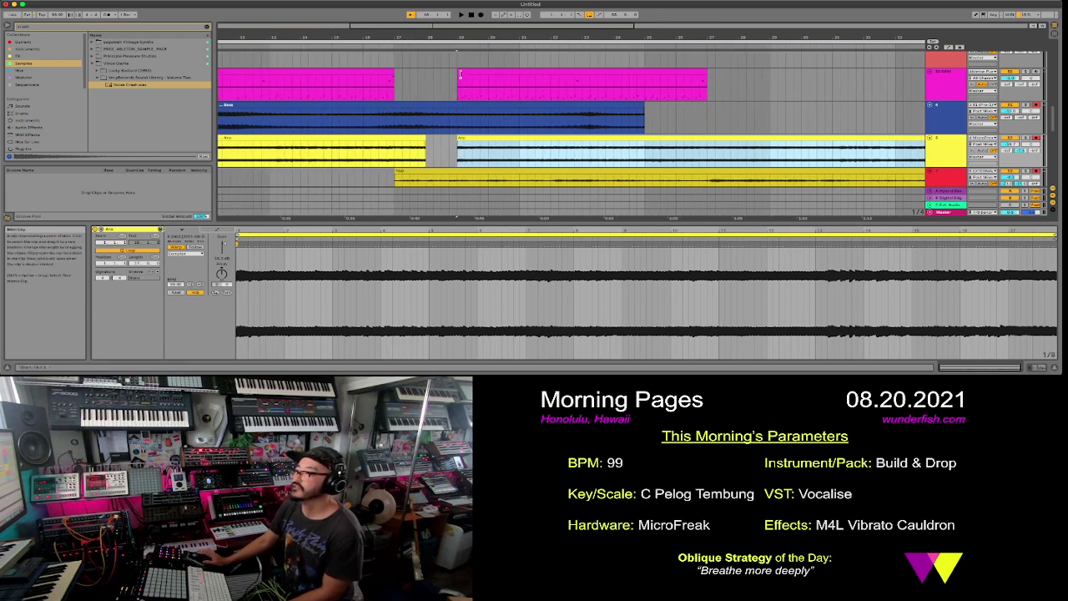
left_click(456, 75)
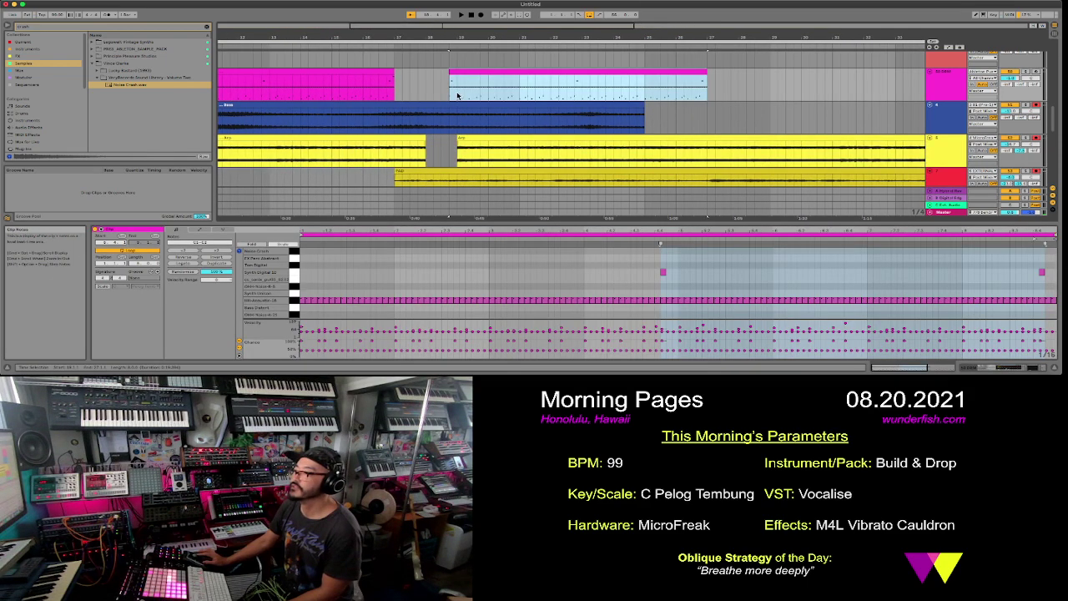
left_click(457, 95)
left_click_drag(457, 95, 449, 70)
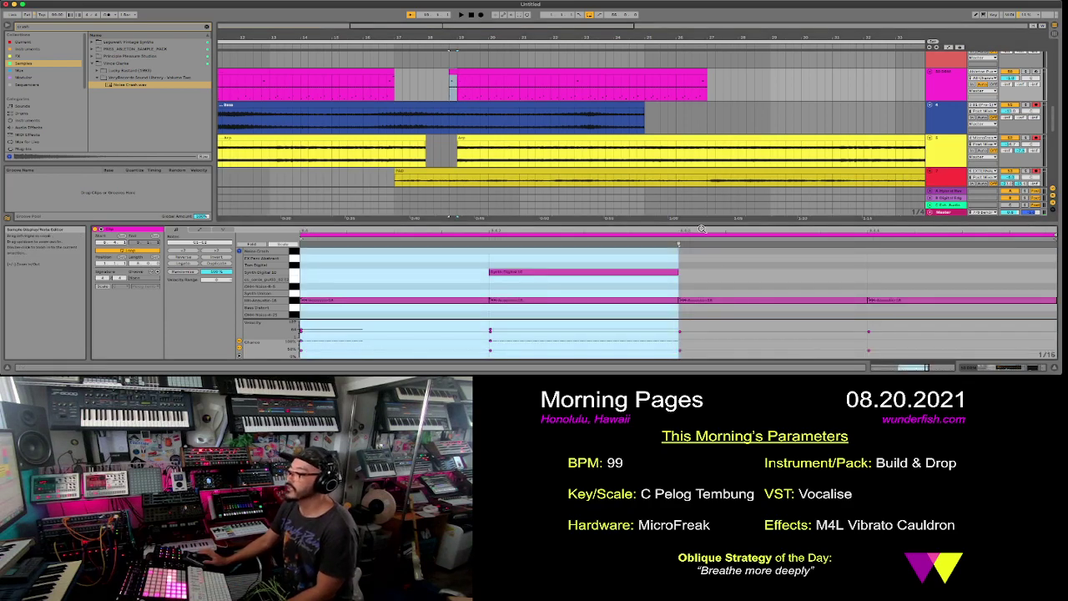
left_click_drag(701, 223, 692, 46)
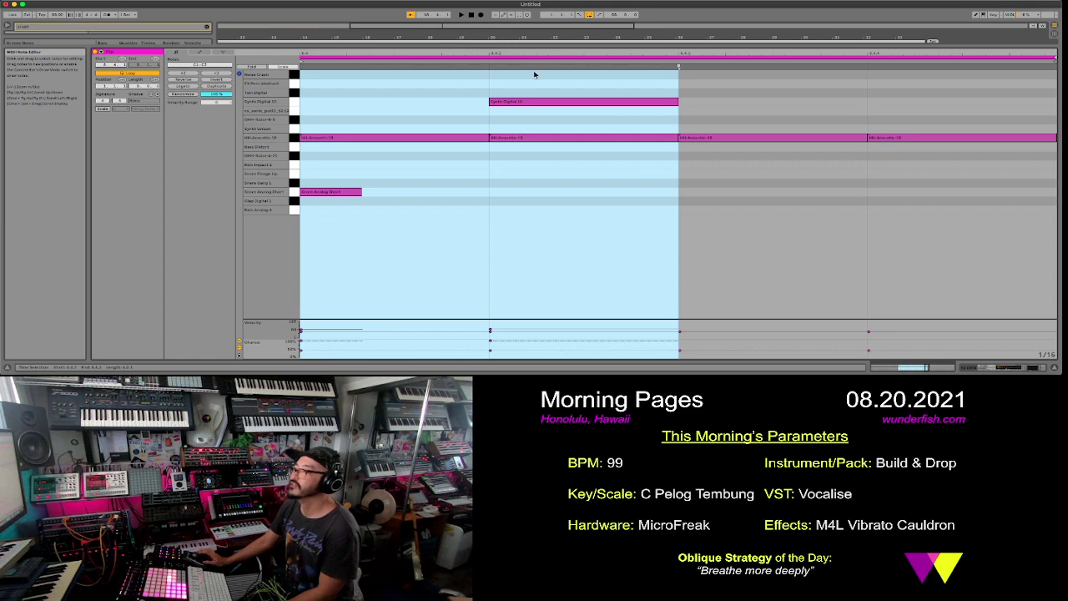
- Remove the lead-in beat's second hi-hat hit and move its other three hi-hat notes to the Kick Impact lane
left_click(688, 136)
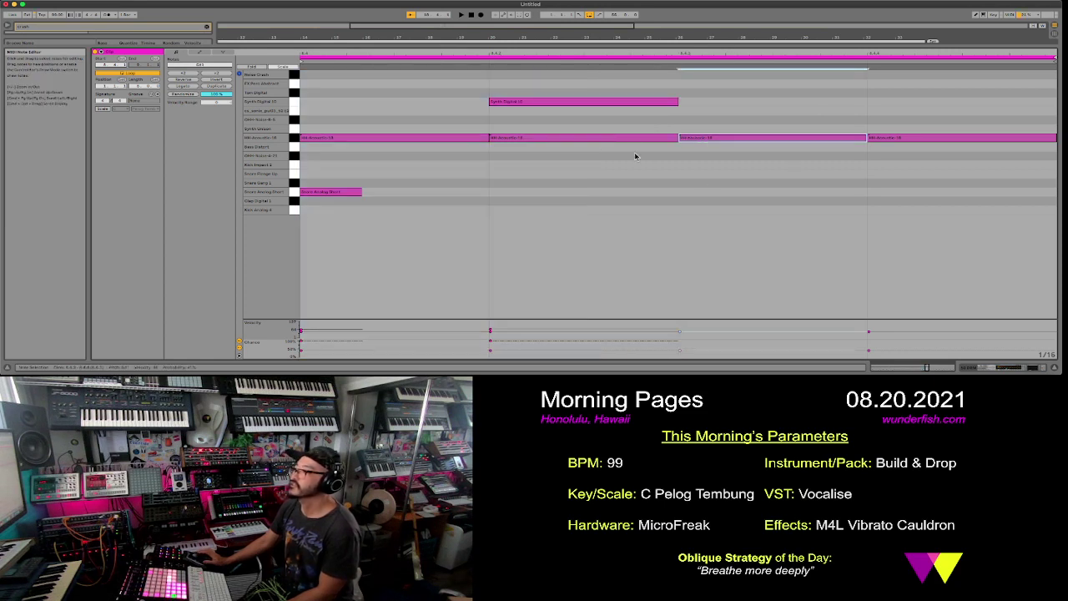
left_click_drag(548, 140, 930, 160)
key("Down")
key("Down")
key("Down")
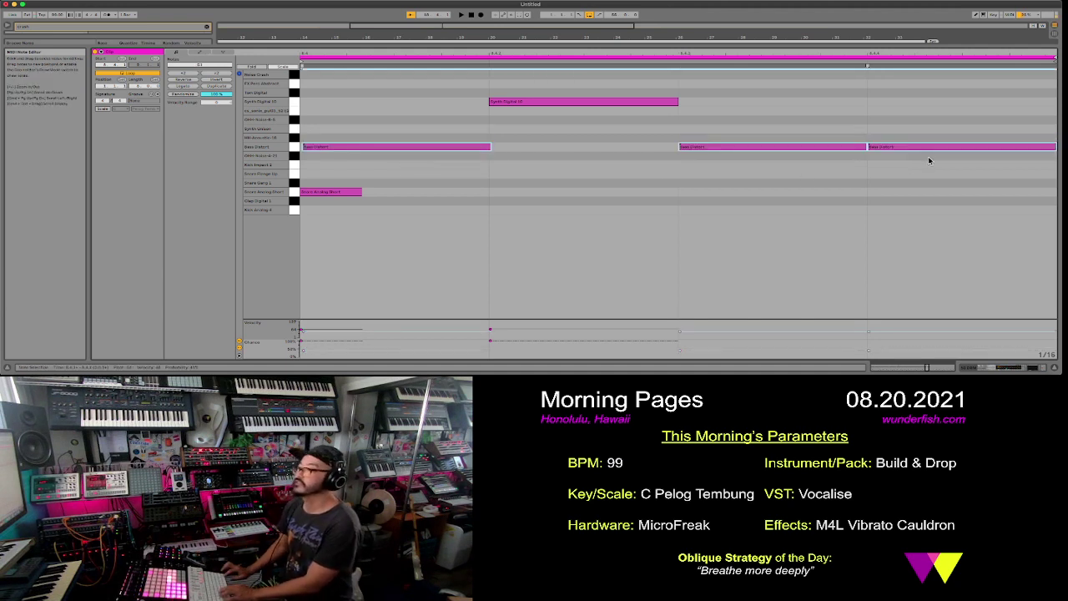
key("Down")
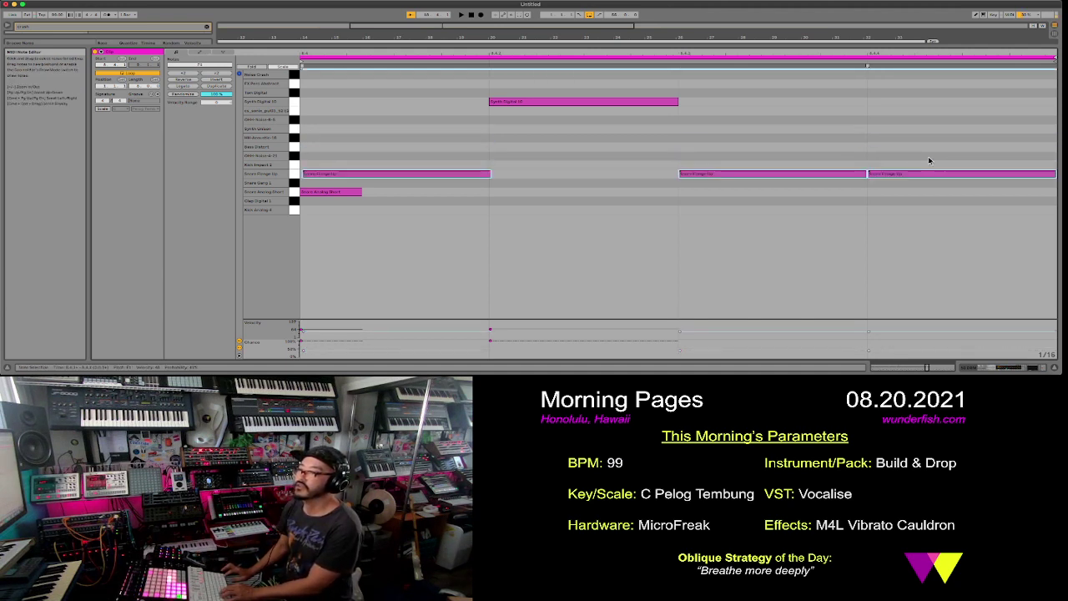
key("Up")
- Add Snare Analog Short notes on the second, third and fourth sixteenths of the lead-in beat and play back the transition
left_click(925, 164)
double_click(586, 195)
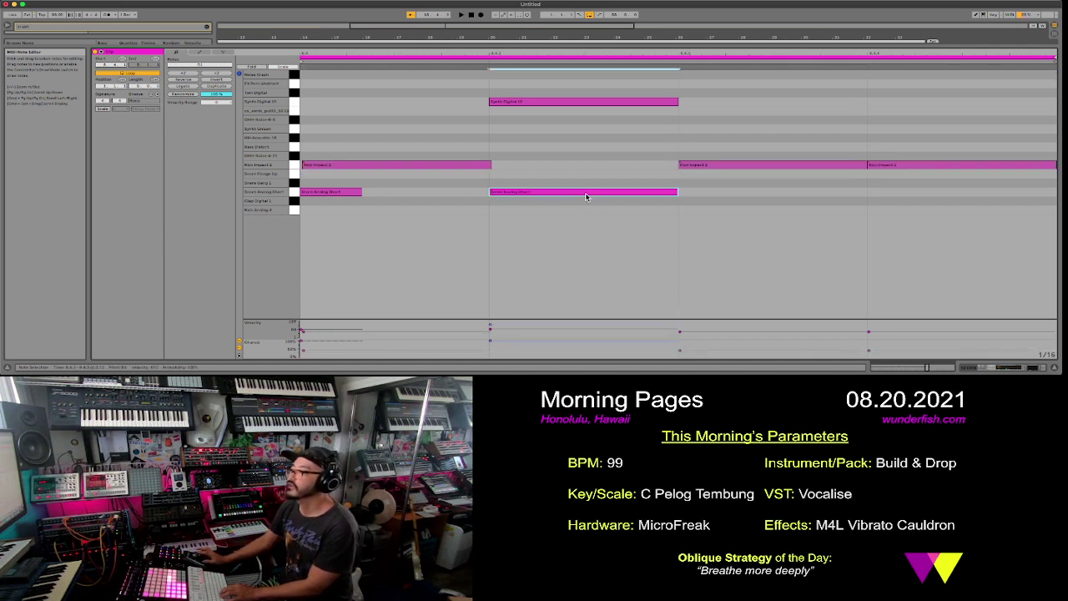
double_click(714, 191)
double_click(896, 193)
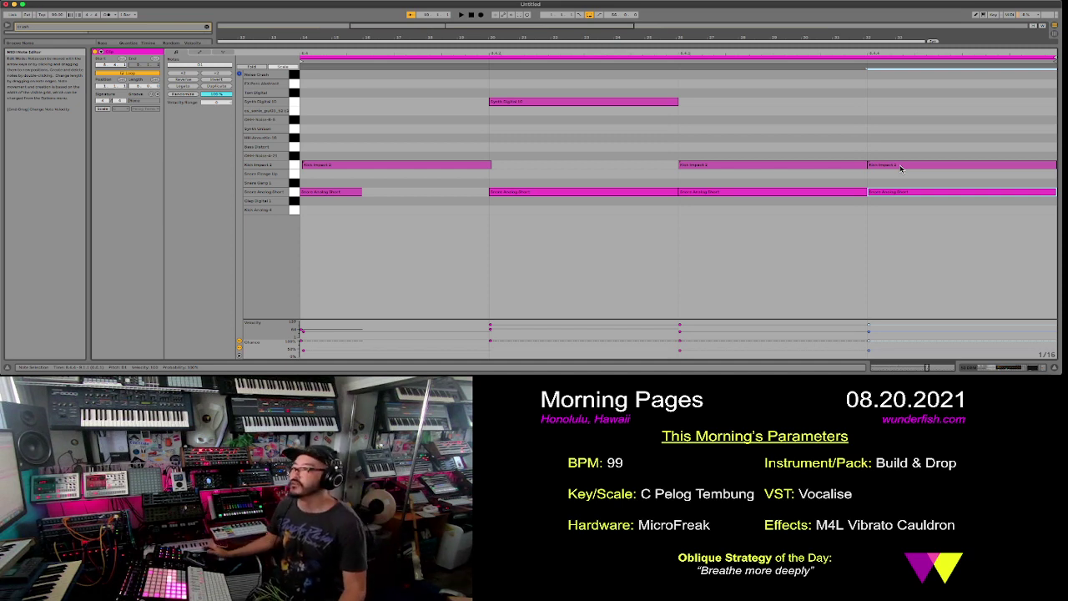
left_click_drag(668, 45, 667, 227)
scroll(440, 46, "left", 4)
key("space")
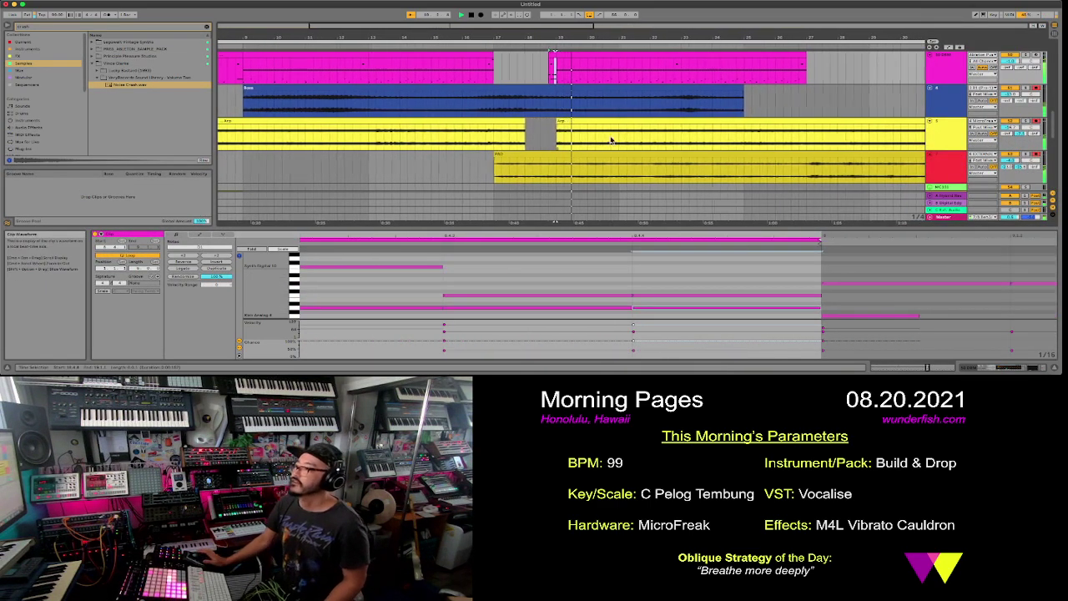
- Raise the trigger probability of all hi-hat notes in the drum clip starting at bar 19 and play it back
left_click(625, 56)
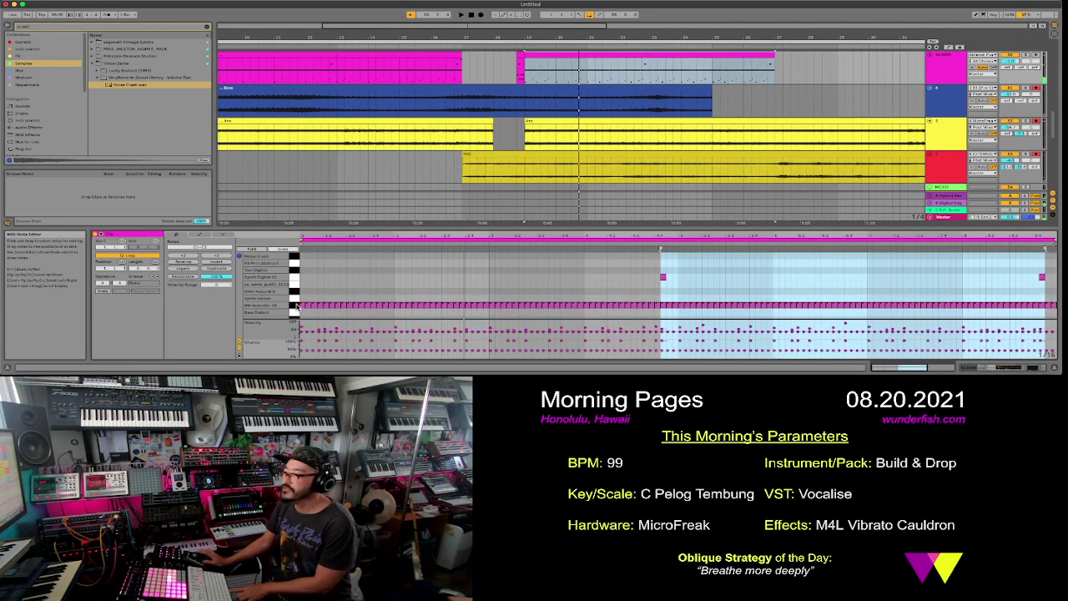
left_click(294, 307)
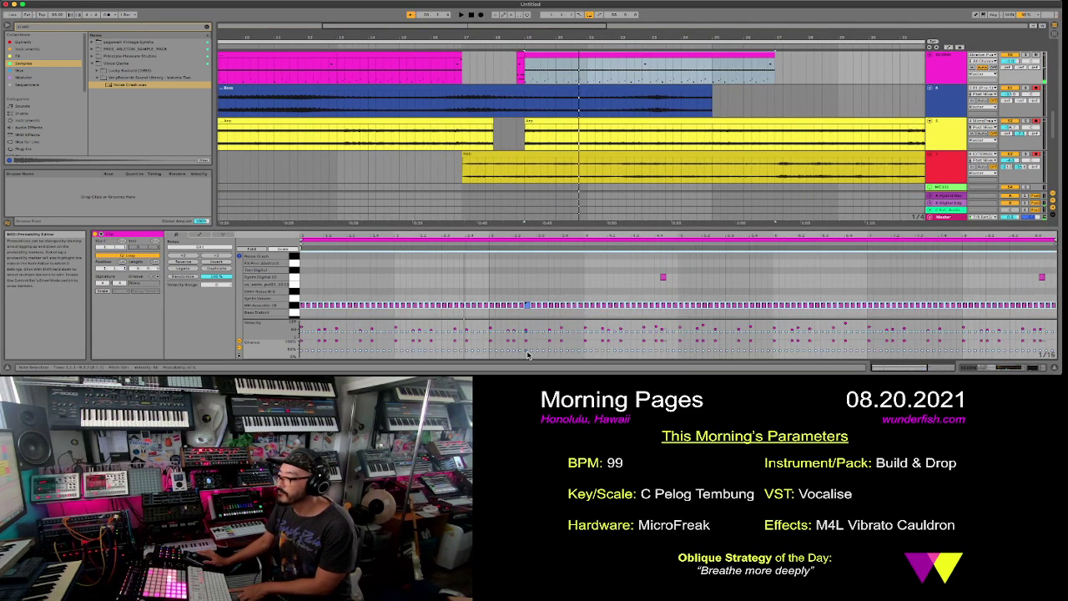
left_click_drag(327, 351, 326, 348)
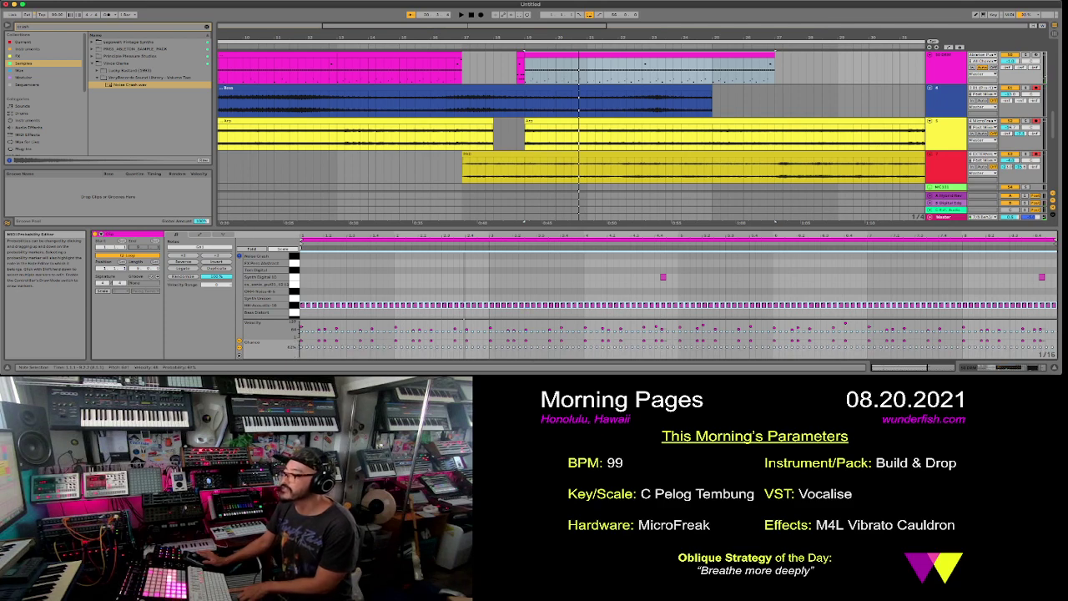
scroll(604, 54, "left", 3)
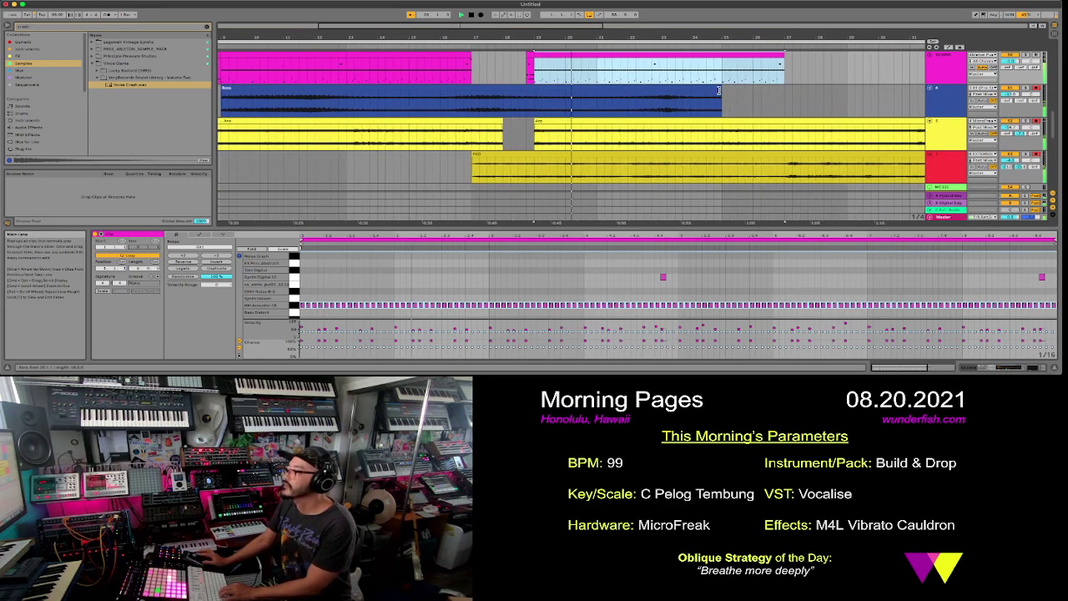
- Extend the Bass clip to end at bar 33 while the arrangement plays
left_click(717, 90)
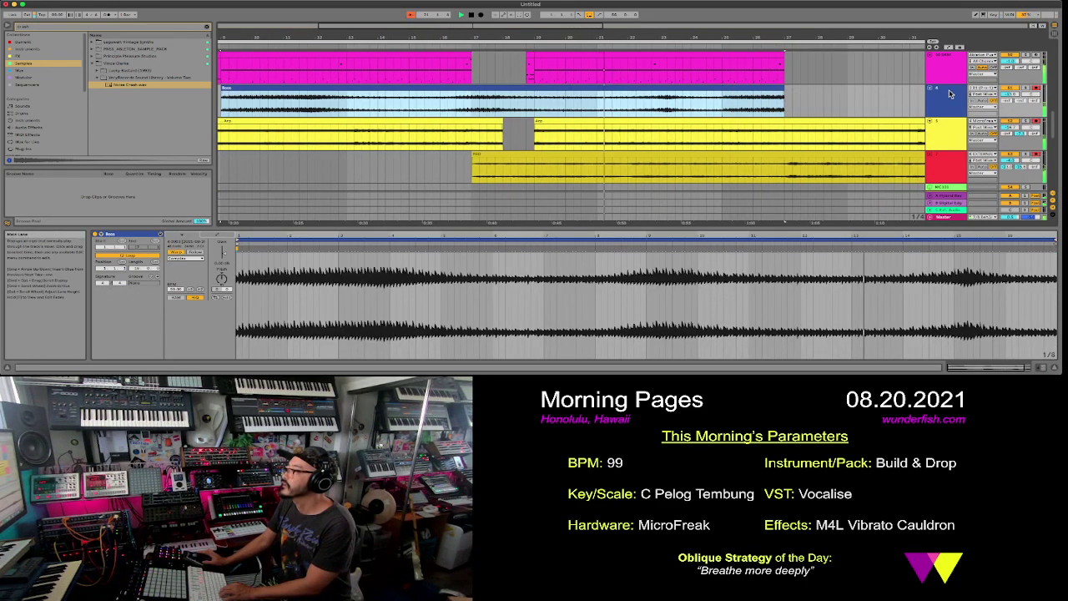
left_click(1010, 87)
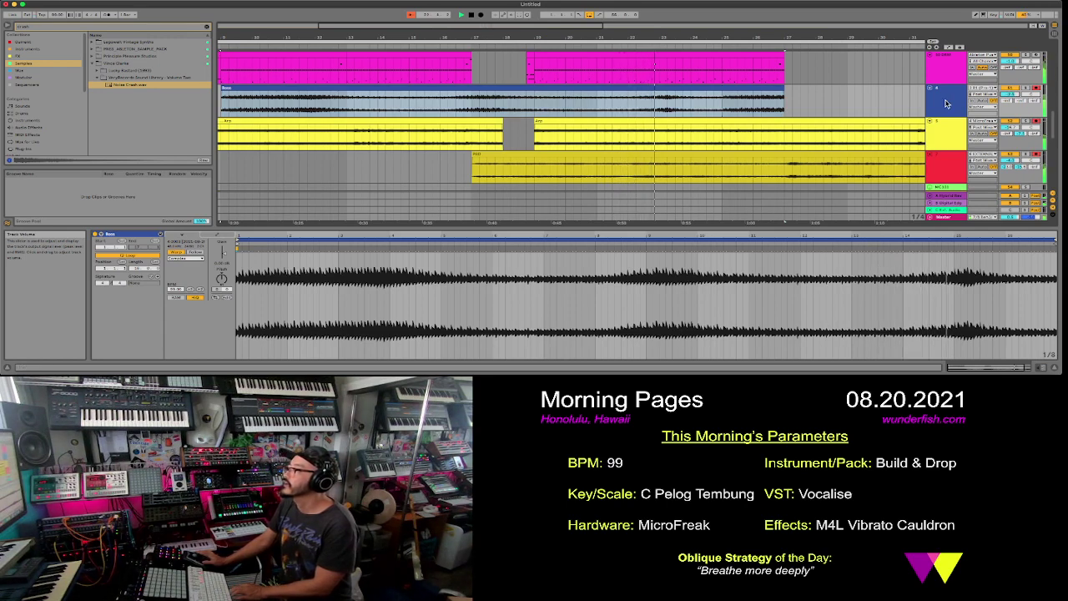
left_click_drag(785, 94, 847, 93)
left_click_drag(823, 39, 805, 19)
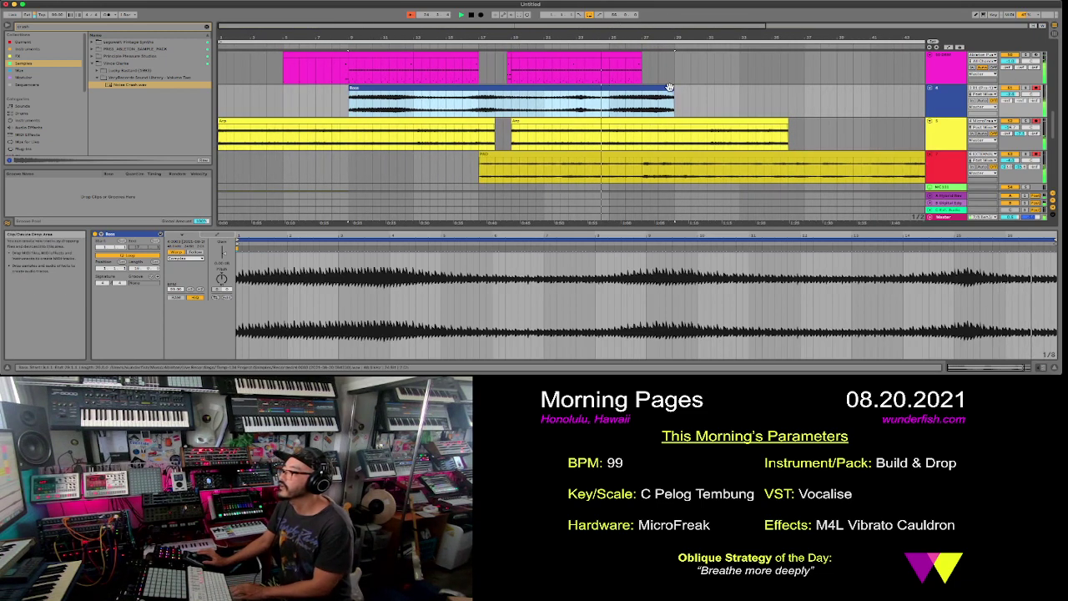
left_click_drag(672, 88, 739, 95)
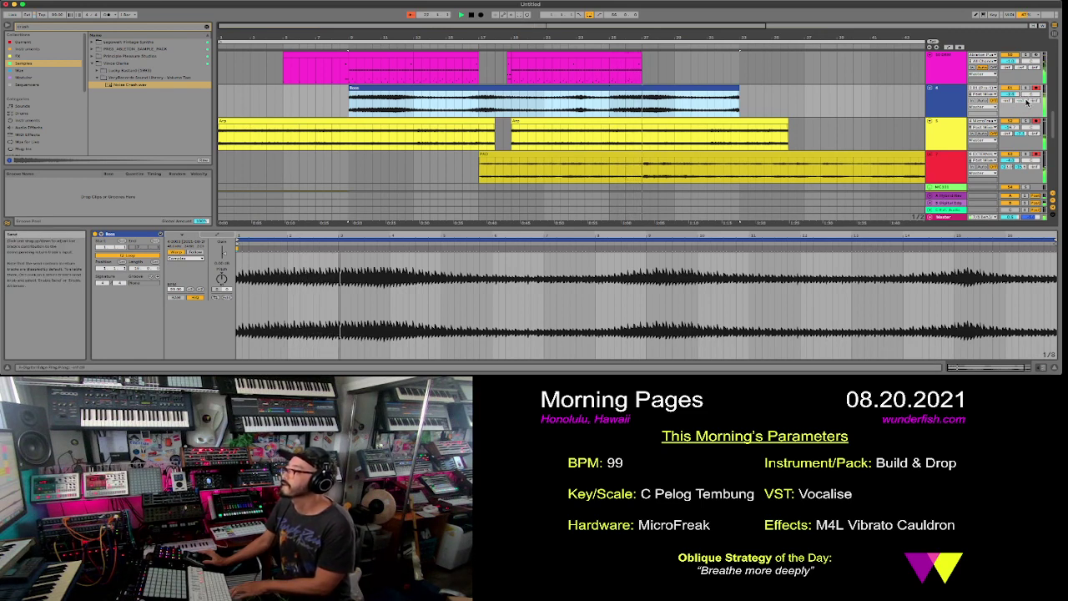
left_click(741, 113)
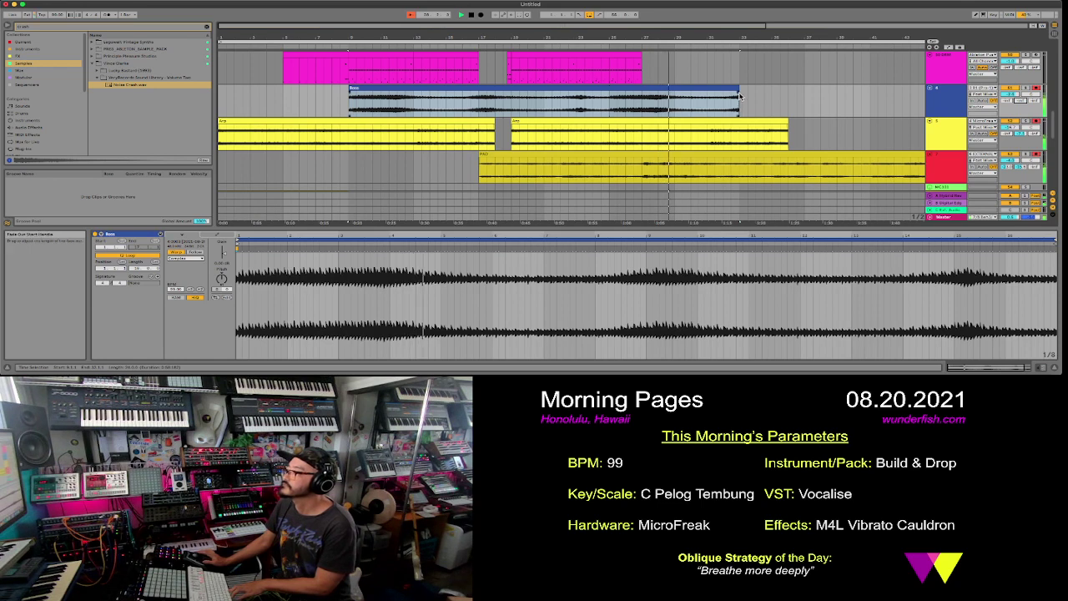
- Shorten the long audio clip on the red track to end at bar 37
left_click_drag(718, 39, 561, 40)
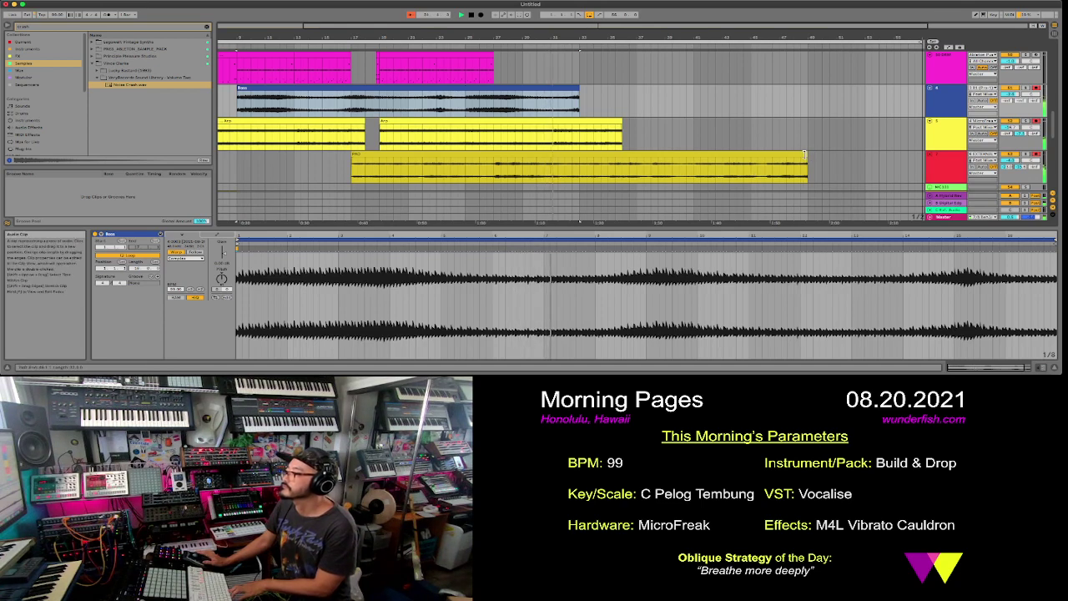
left_click_drag(804, 154, 639, 155)
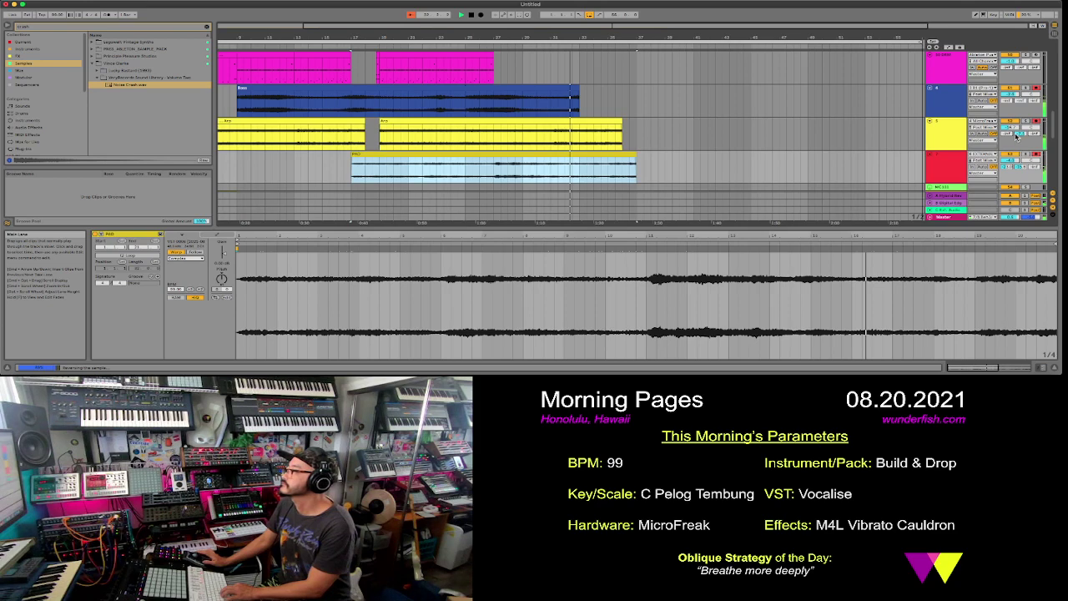
- Show the automation lanes and draw a rising send ramp leading into the end of the Bass clip at bar 33
left_click(642, 131)
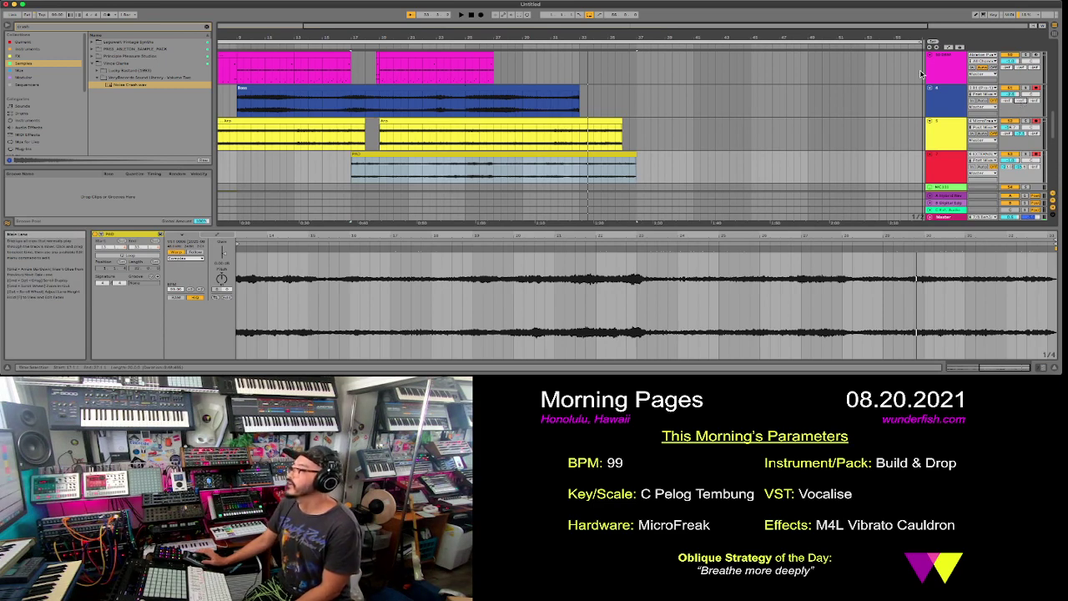
key("a")
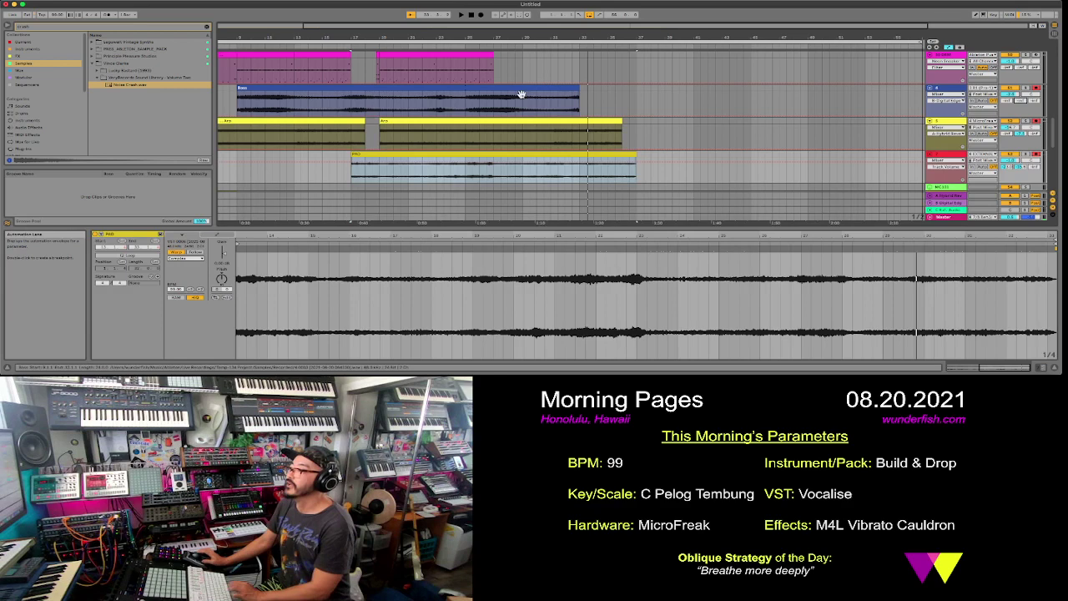
left_click(572, 109)
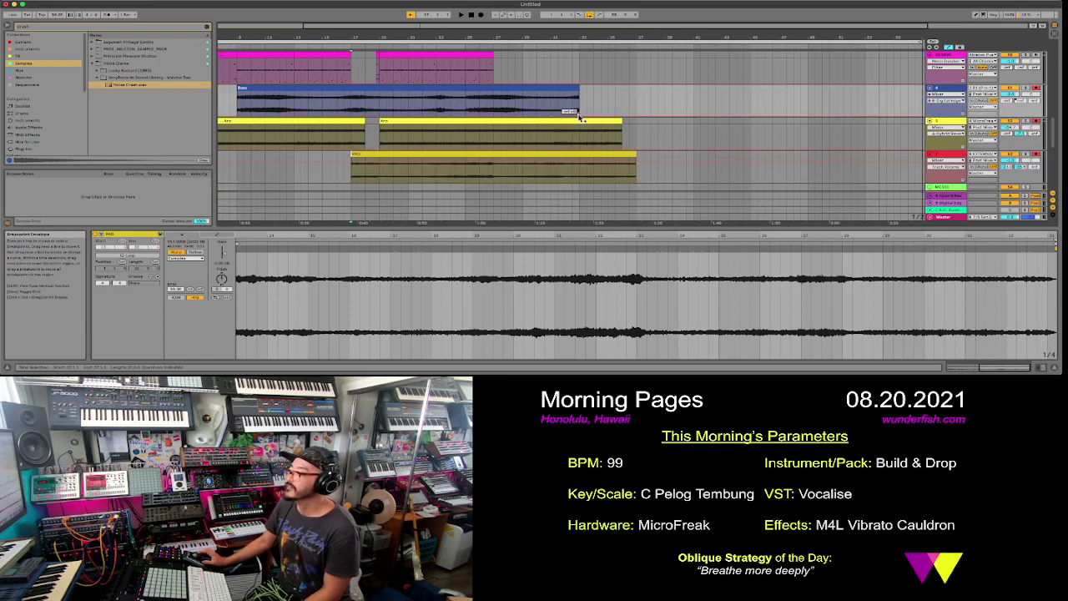
left_click_drag(580, 115, 579, 104)
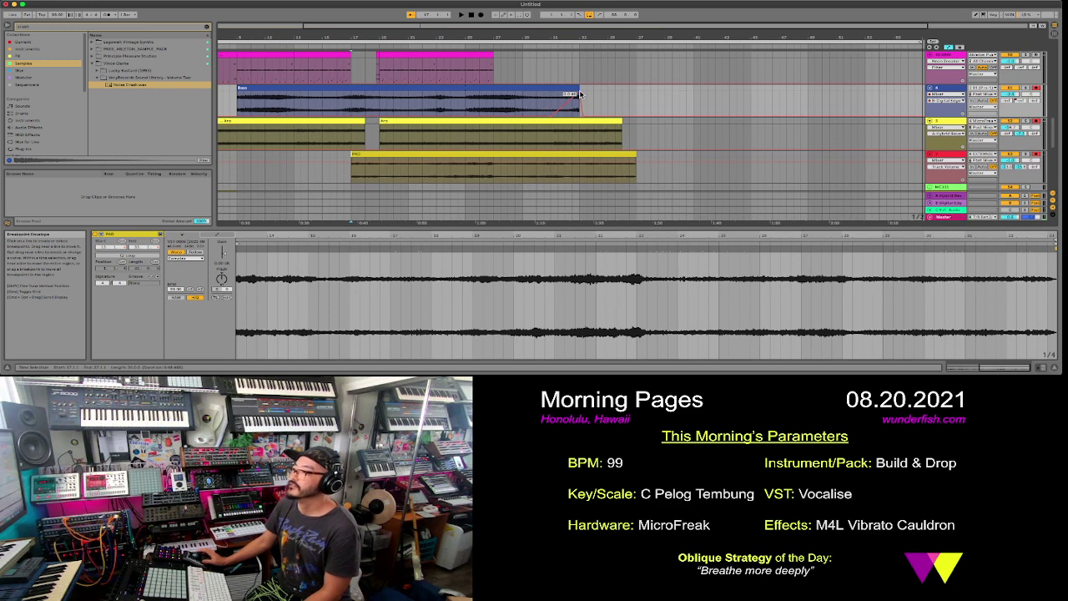
- Extend the magenta drum clip to end at bar 31 and draw send ramps at the ends of the drum, yellow and red clips
left_click(491, 55)
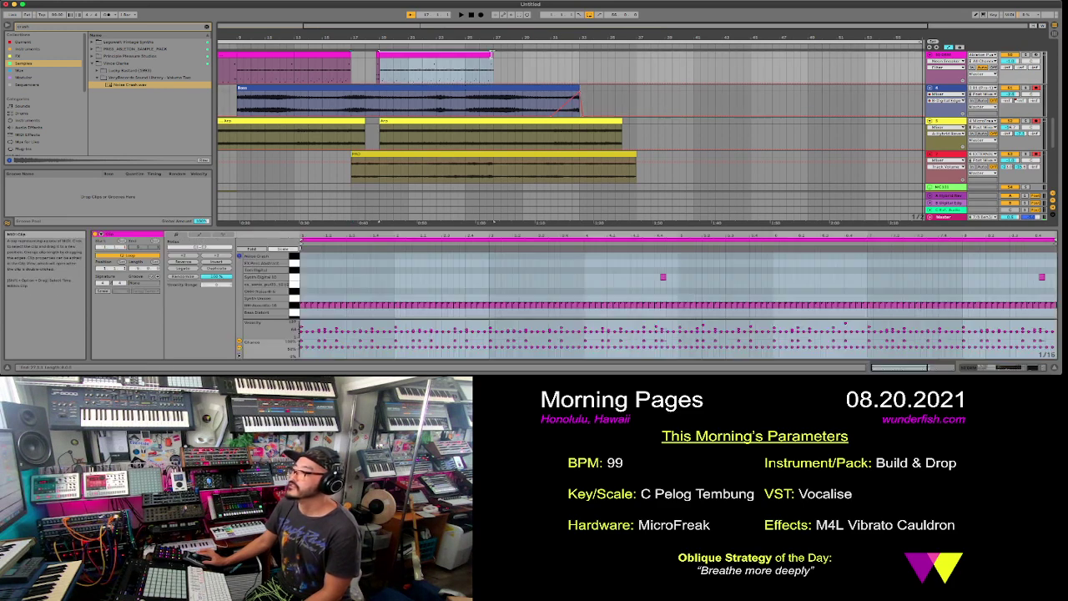
left_click_drag(526, 60, 566, 61)
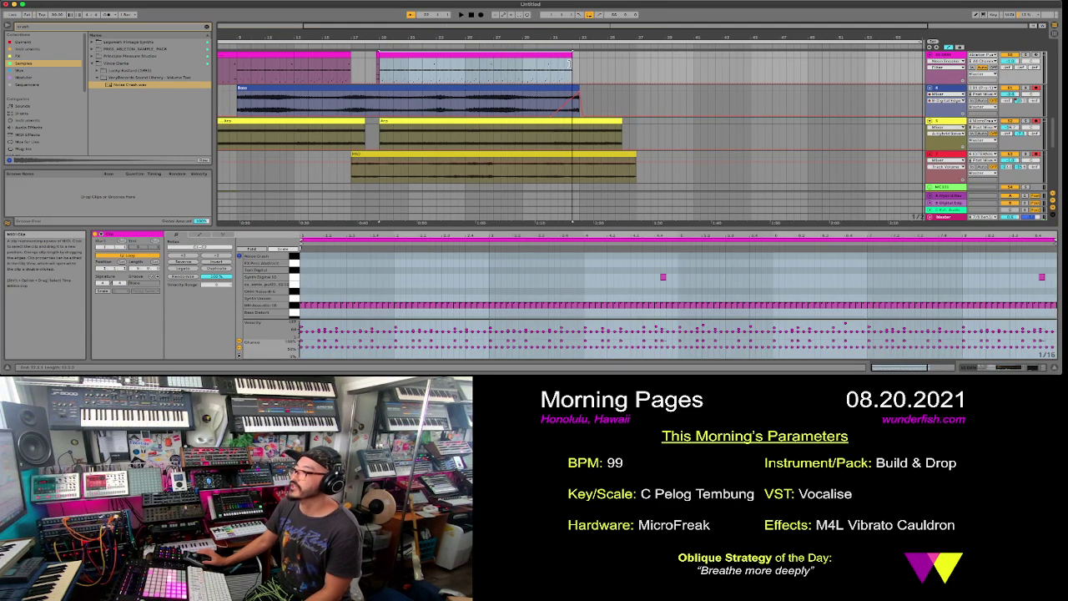
left_click_drag(571, 61, 550, 62)
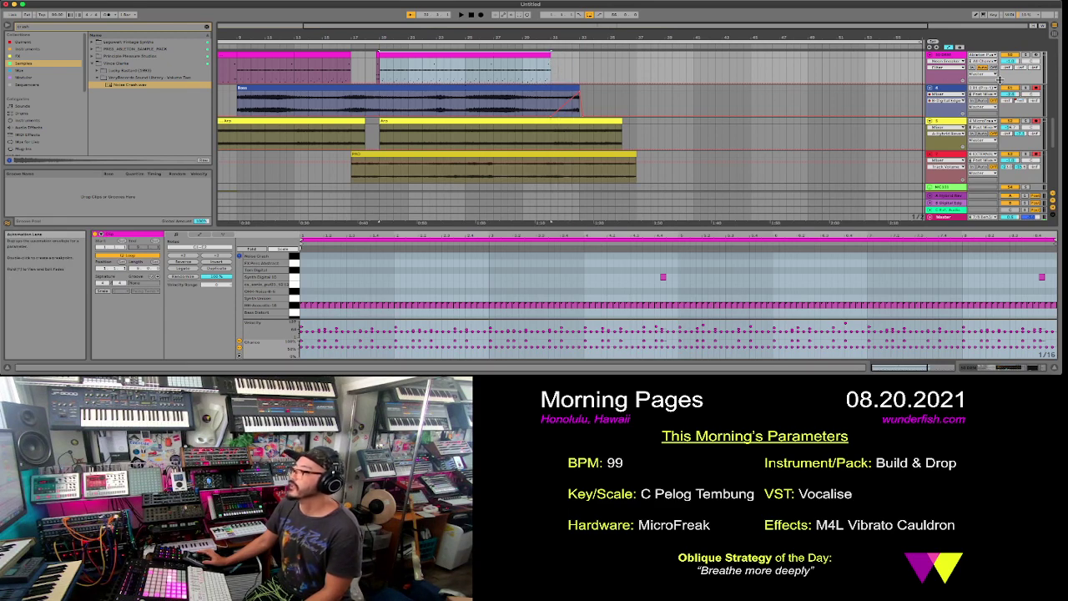
left_click(537, 85)
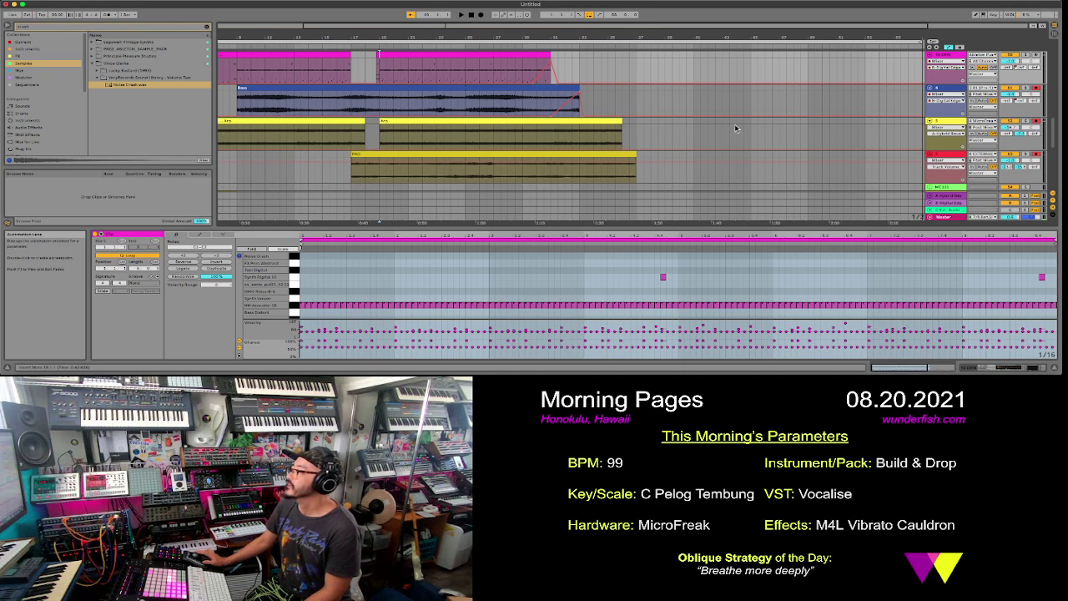
key("space")
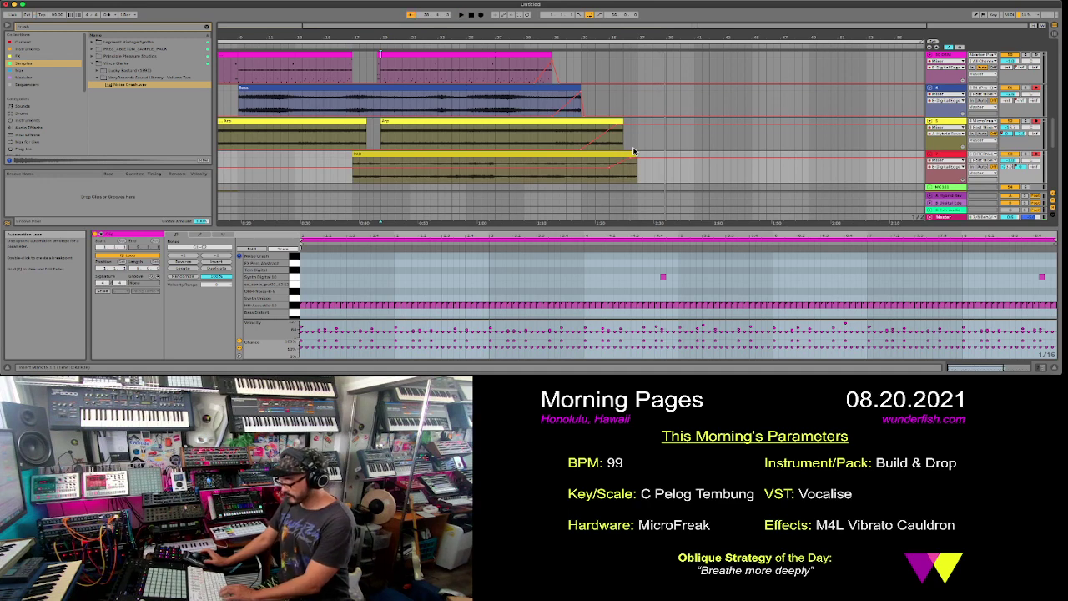
- Open the Radio plug-in on the RADIO track in Session View and select its whole waveform as a saved clip
key("Tab")
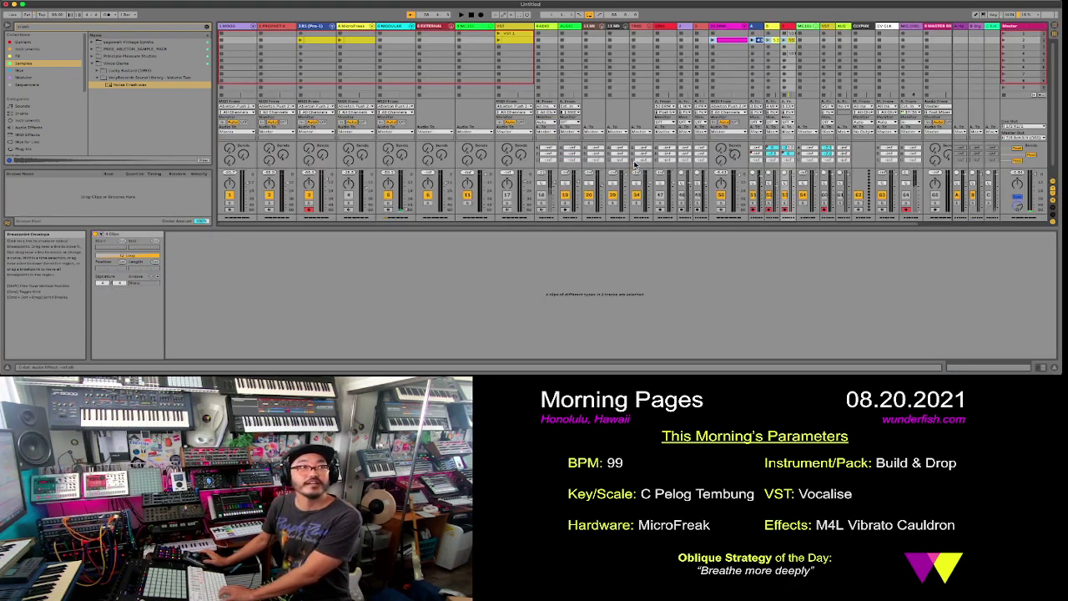
left_click(543, 29)
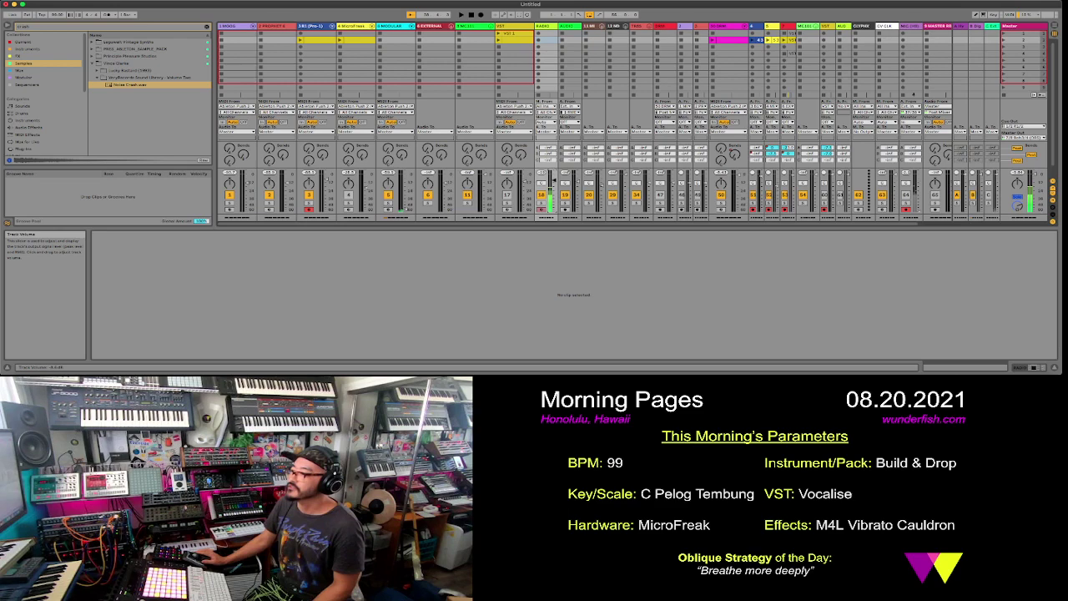
left_click(548, 28)
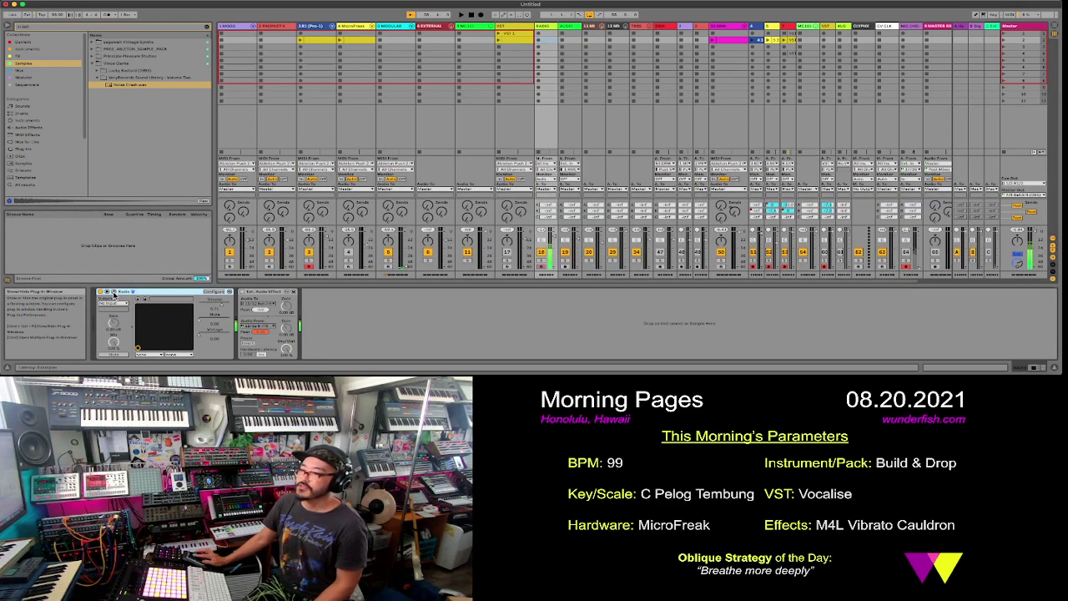
left_click(114, 293)
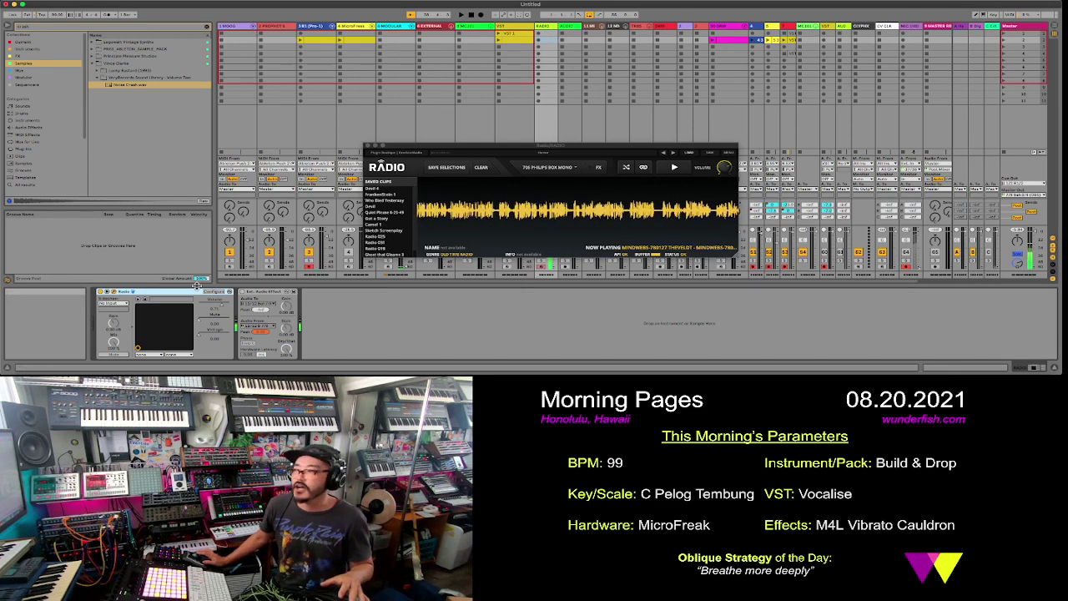
left_click_drag(422, 208, 753, 212)
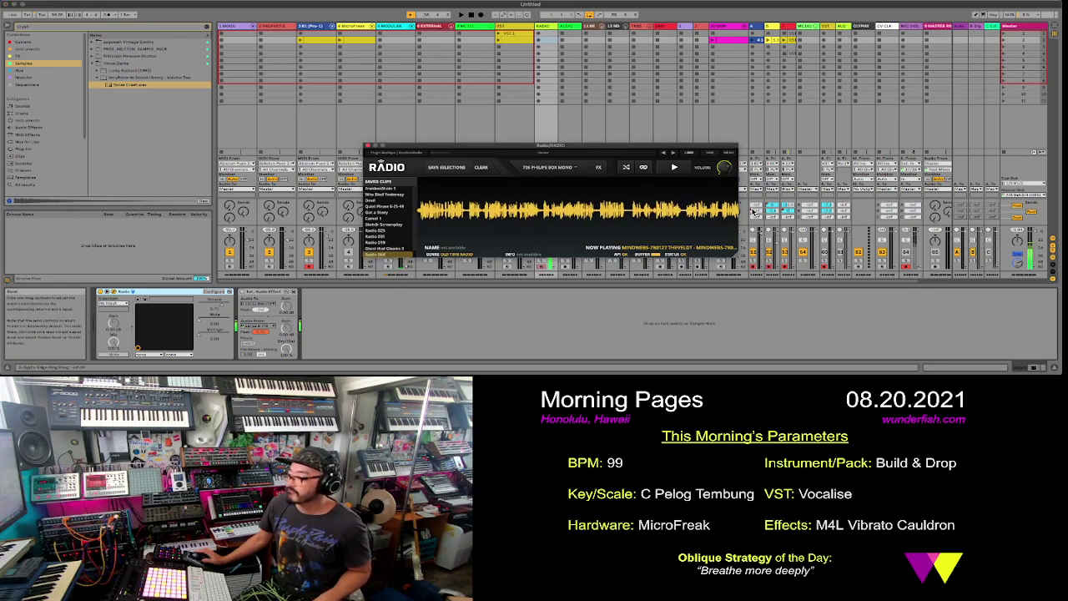
- Place the newly saved radio clip in the green AUDIO track's second slot and close the Radio plug-in window
mouse_move(669, 193)
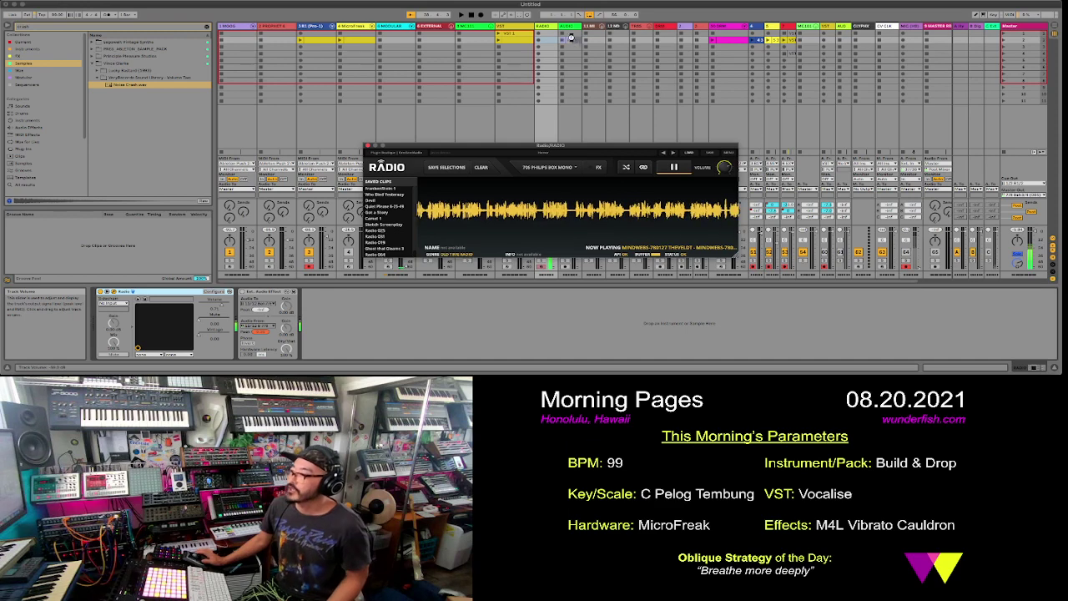
left_click(672, 169)
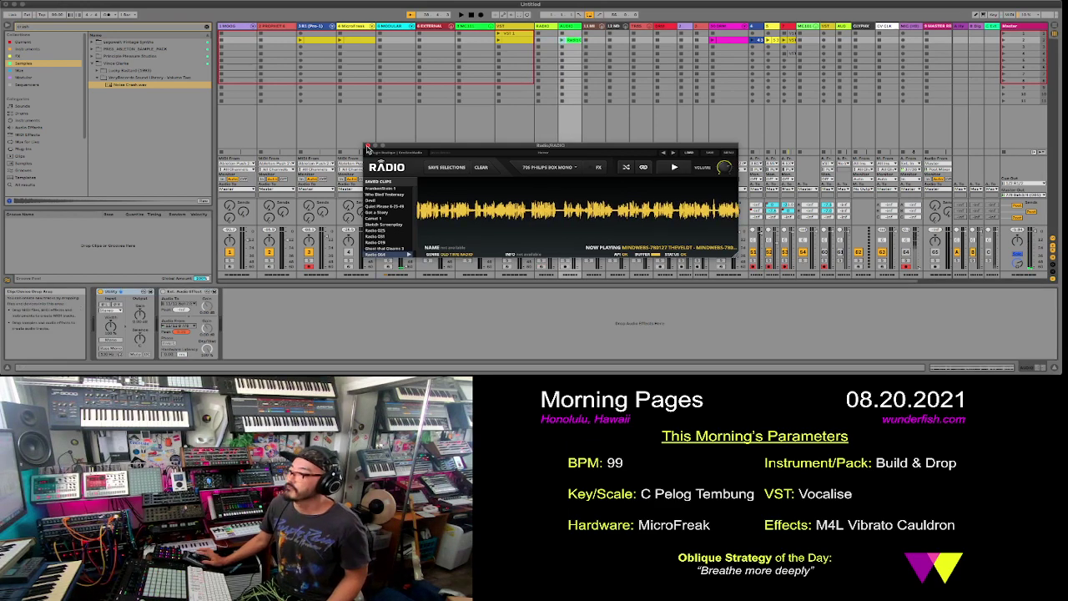
left_click_drag(367, 149, 356, 265)
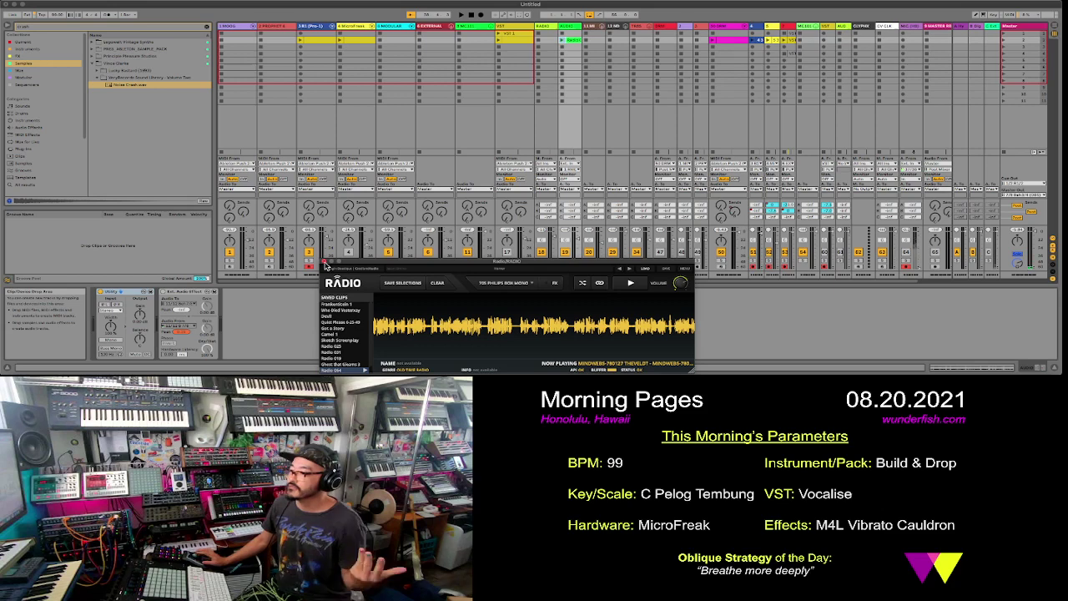
left_click_drag(491, 265, 470, 244)
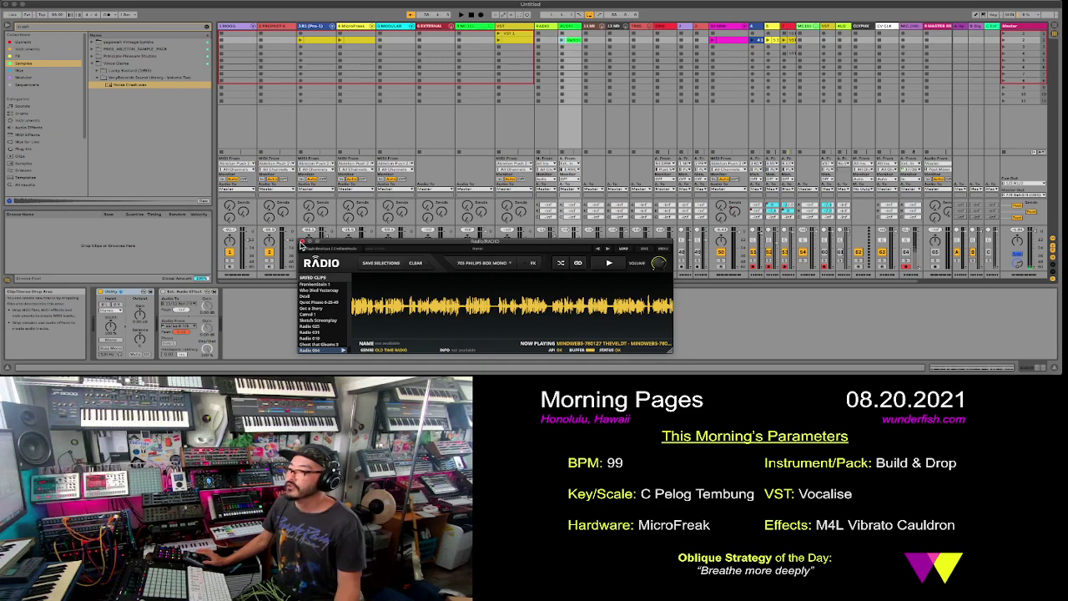
left_click(301, 243)
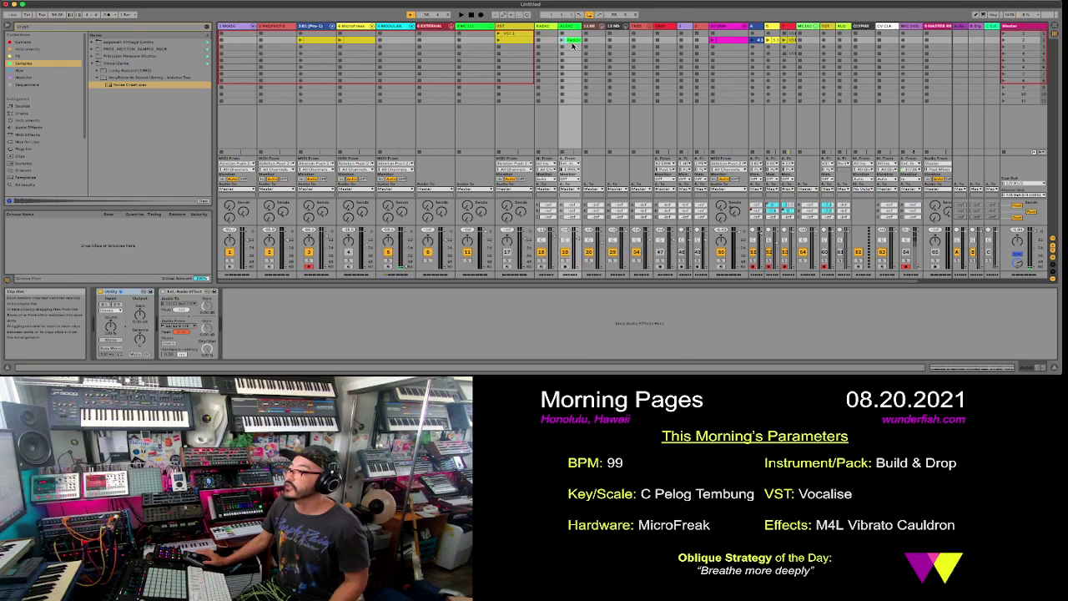
- Launch the radio clip on the AUDIO track and solo that track to listen to it
left_click(561, 40)
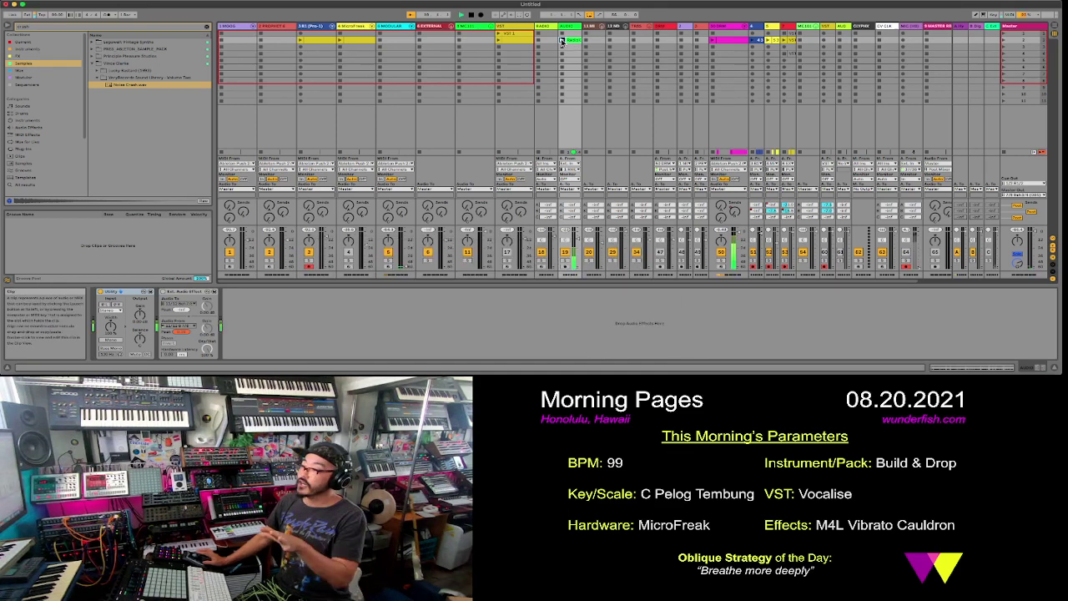
left_click(566, 259)
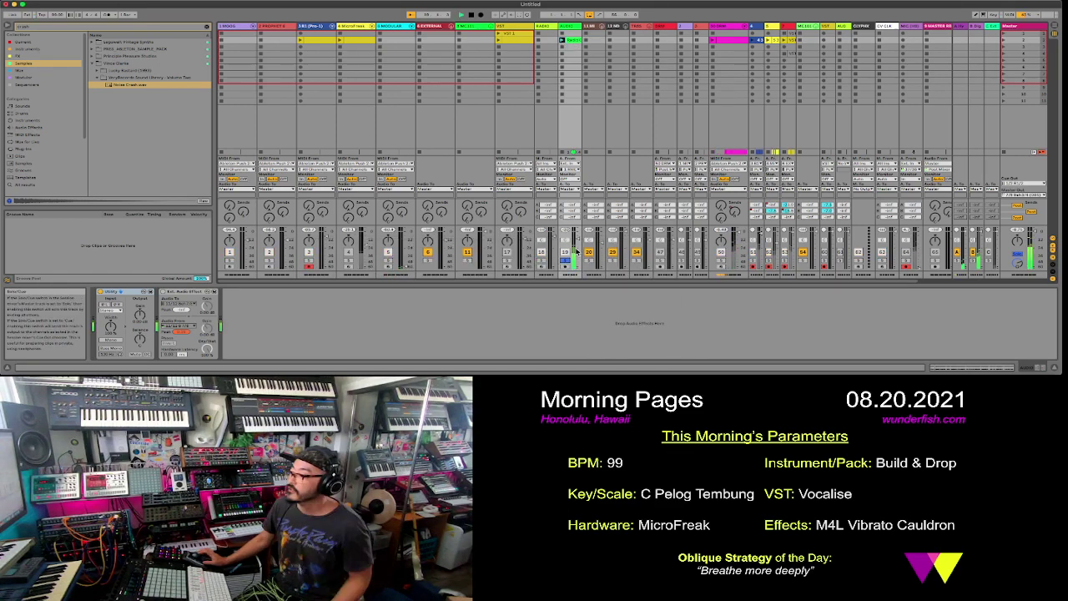
- Find Simpler among the instruments, load it onto the RADIO track in place of the Radio plug-in, and drop the radio clip into it
left_click(547, 28)
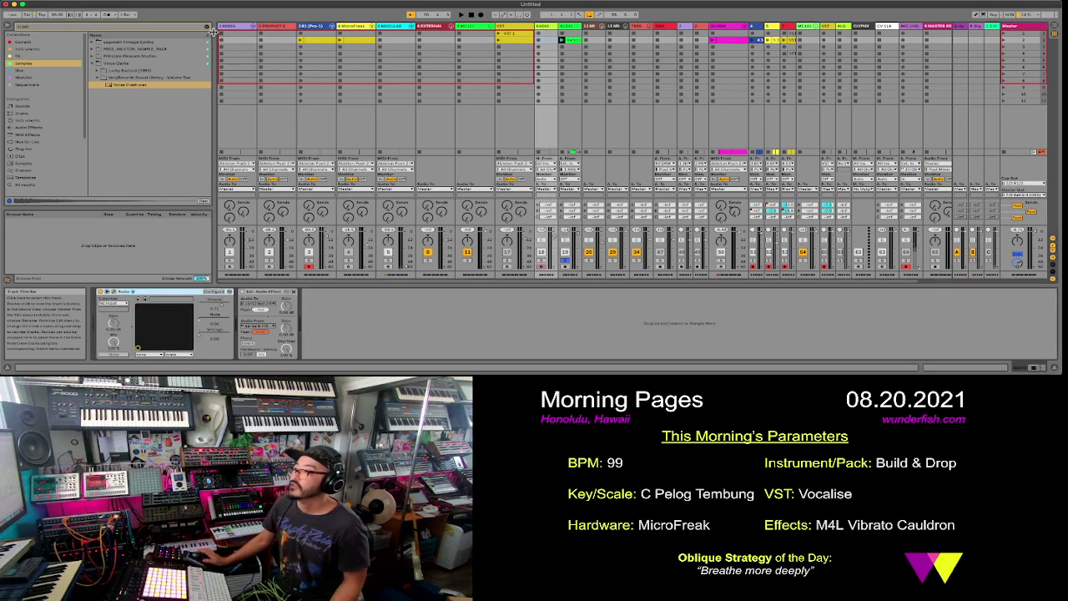
left_click(142, 29)
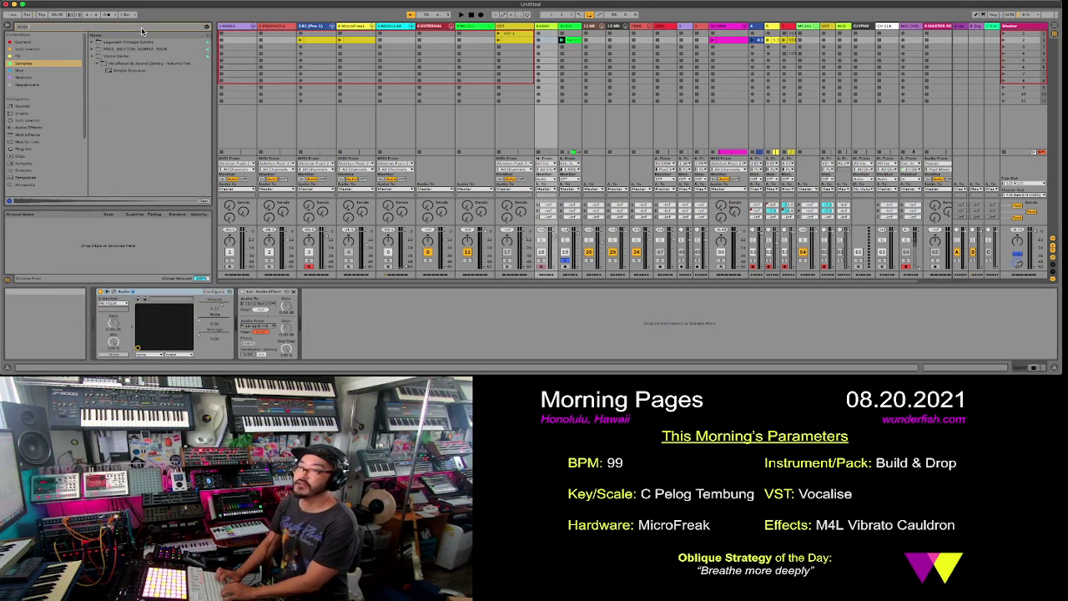
left_click(27, 50)
left_click_drag(122, 57, 251, 61)
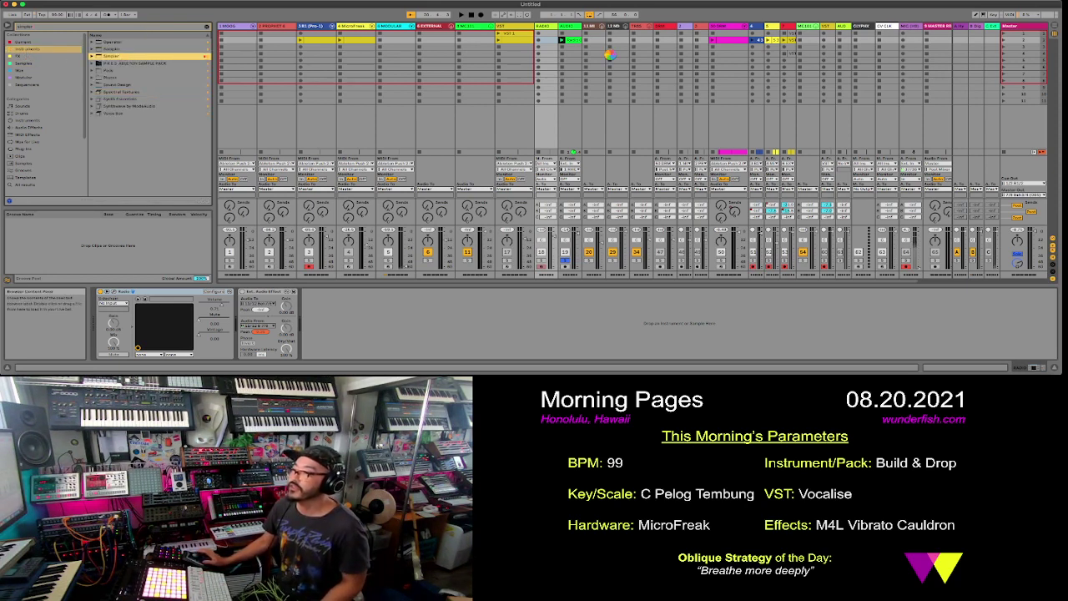
left_click_drag(611, 54, 610, 56)
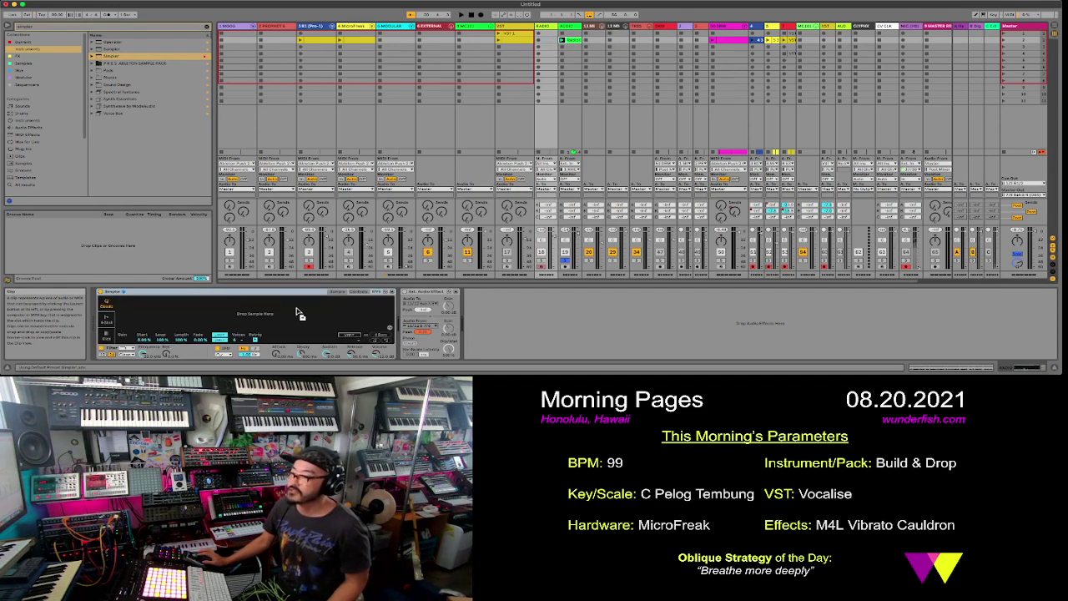
left_click_drag(297, 312, 296, 312)
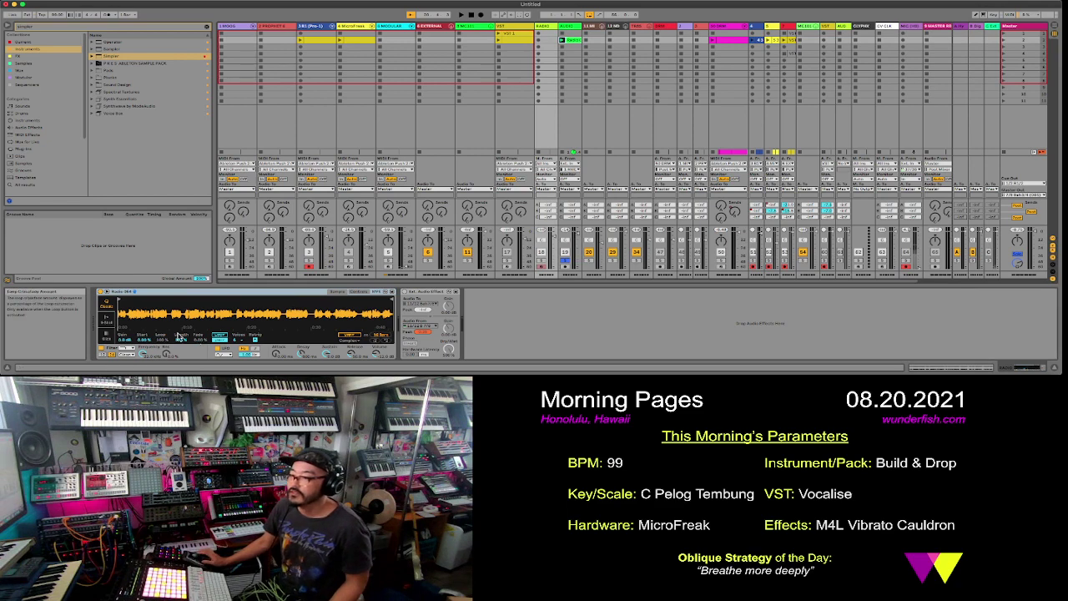
- Switch Simpler to Slice mode and reduce the transient slicing sensitivity for the radio sample
left_click(106, 334)
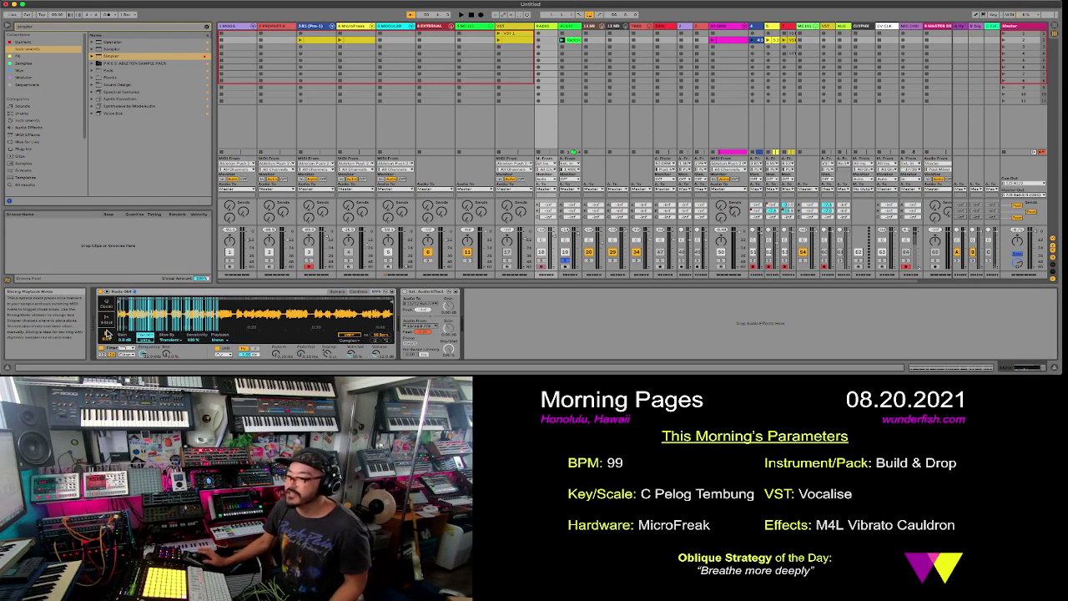
left_click_drag(193, 339, 192, 357)
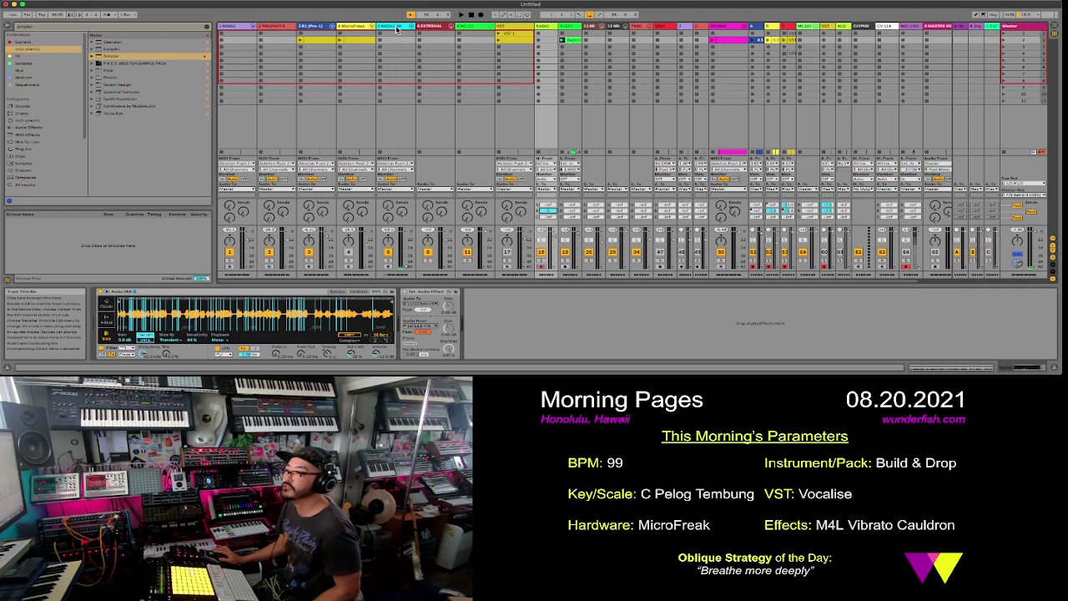
- Find the SNAKE_V2 Max for Live sequencer, insert it before Simpler on the RADIO track, and vary its step values
left_click(206, 31)
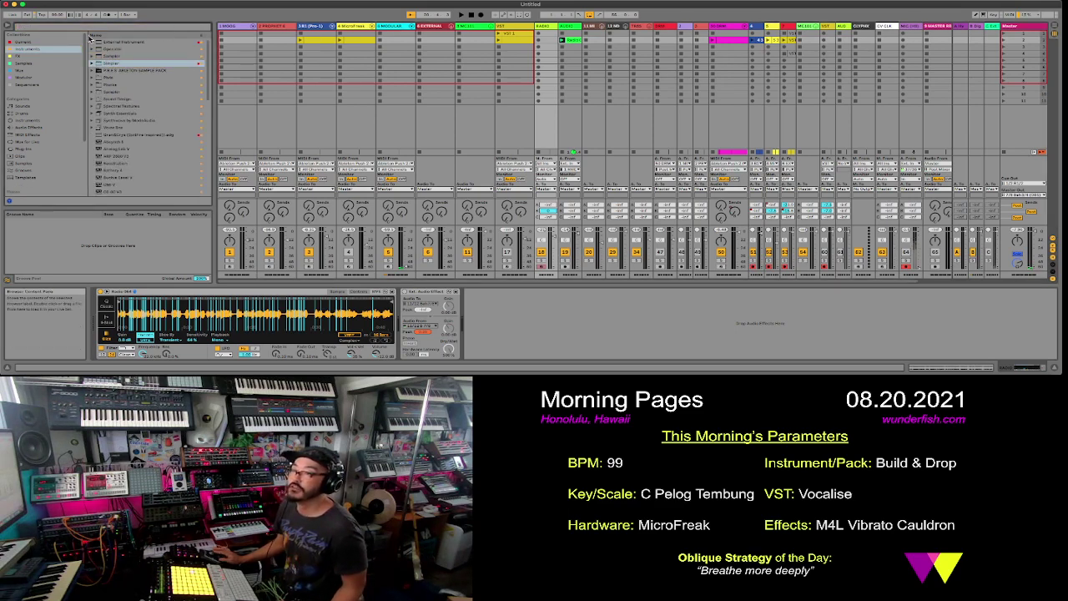
type("MIDI")
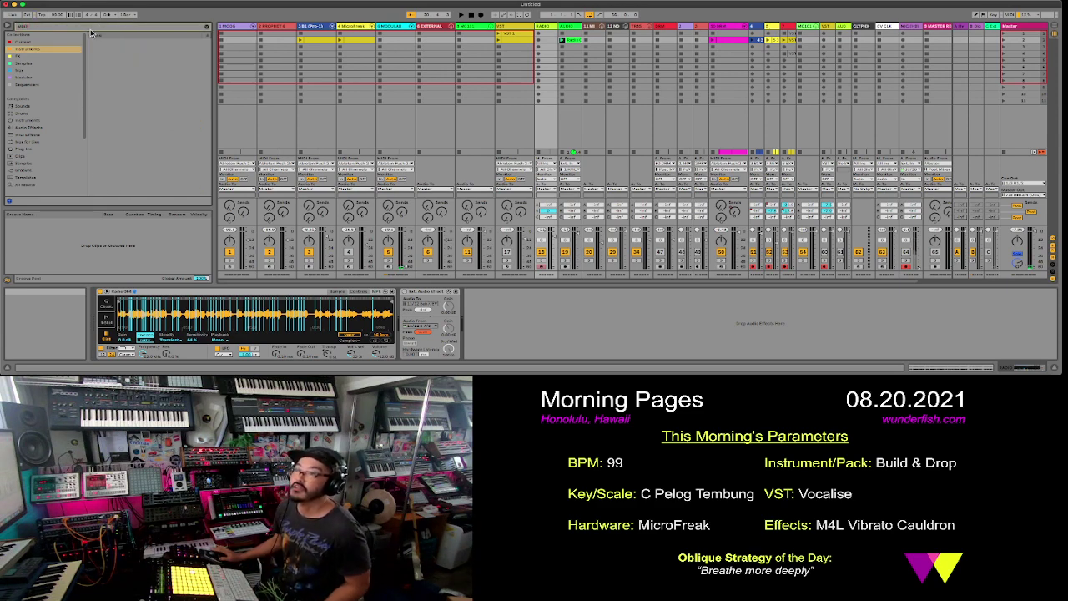
left_click(34, 56)
left_click(32, 63)
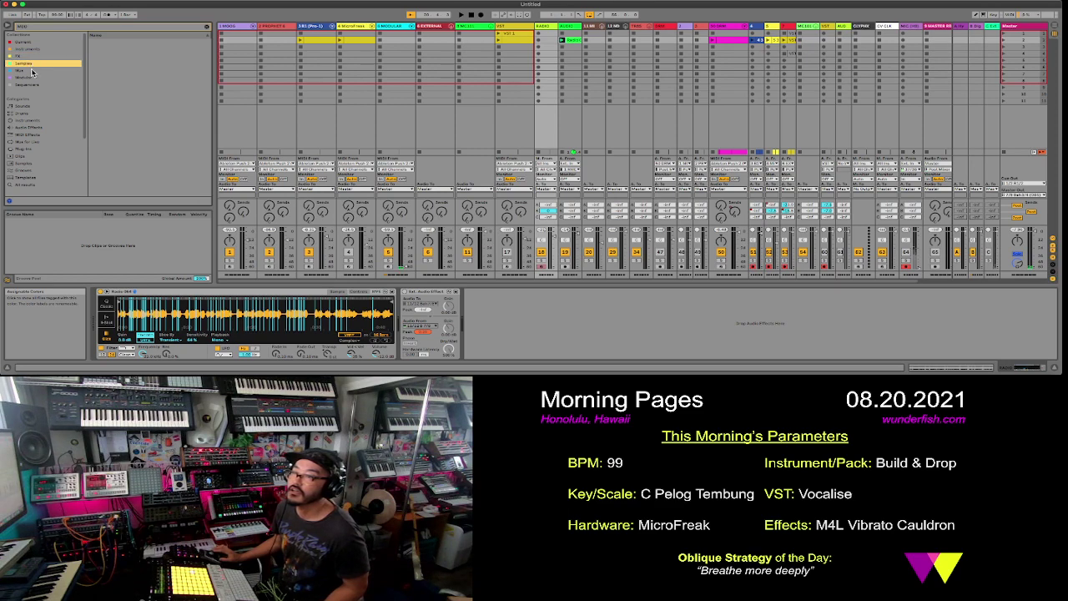
left_click(32, 71)
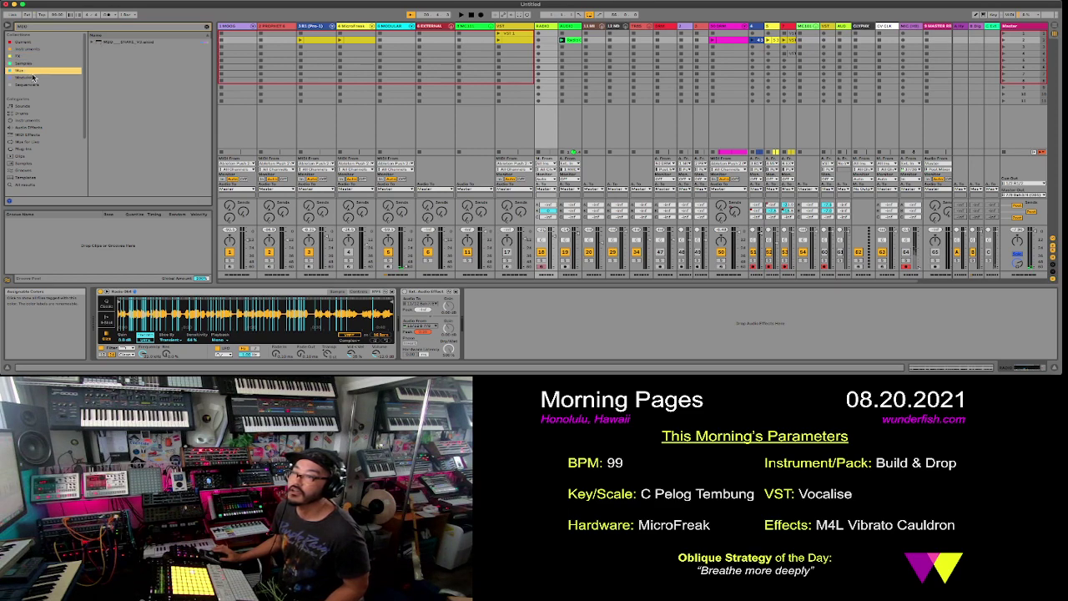
left_click(130, 44)
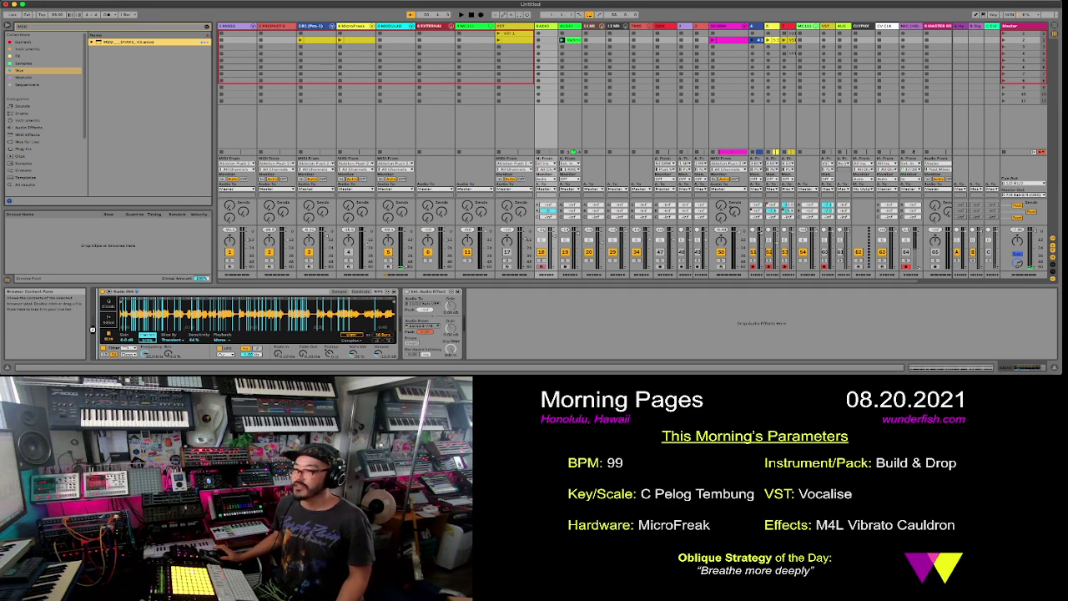
left_click_drag(94, 333, 94, 332)
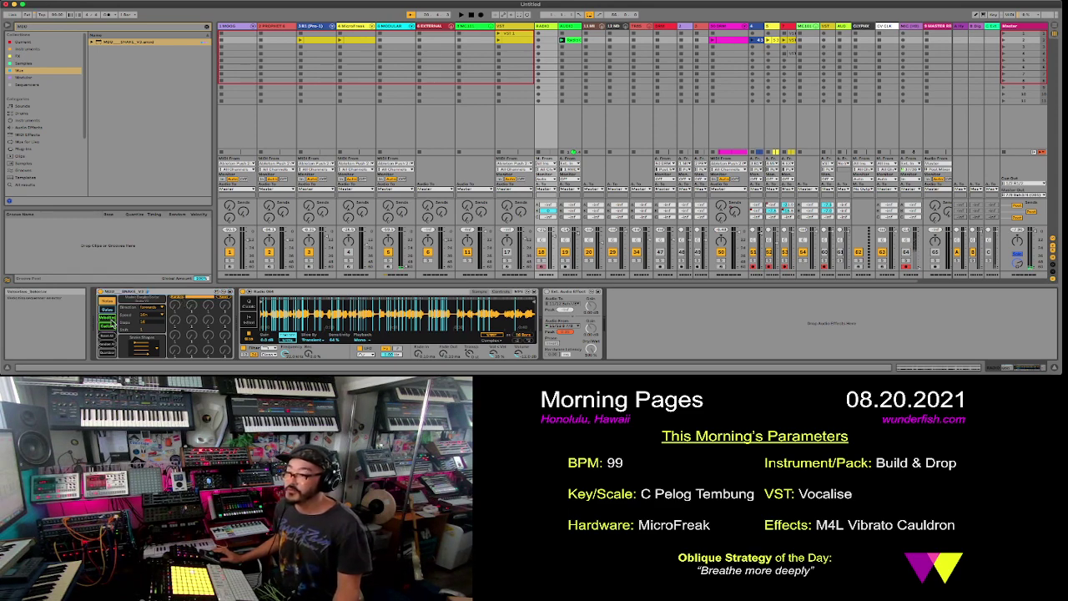
left_click(107, 348)
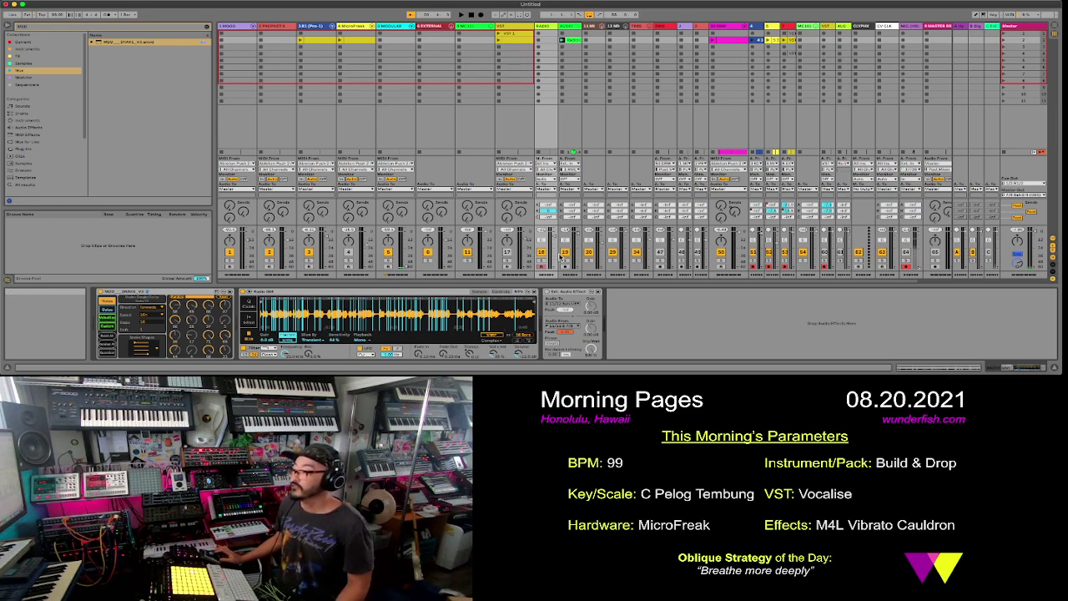
- Solo the RADIO track, change the SNAKE_V2 notes and gates sequence lengths, and bring up its velocity values
left_click(541, 262)
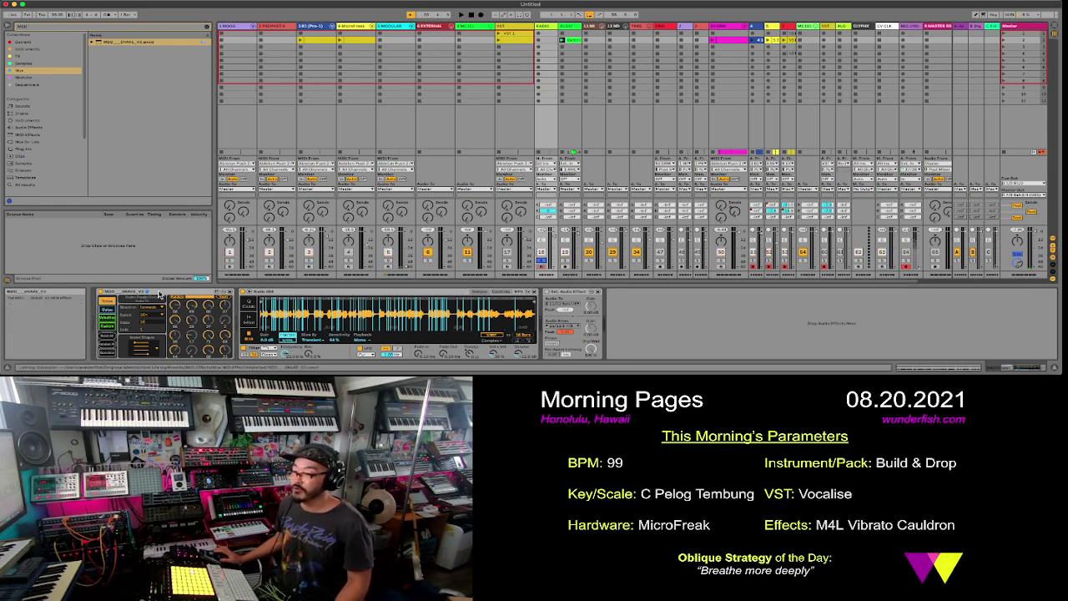
left_click(109, 311)
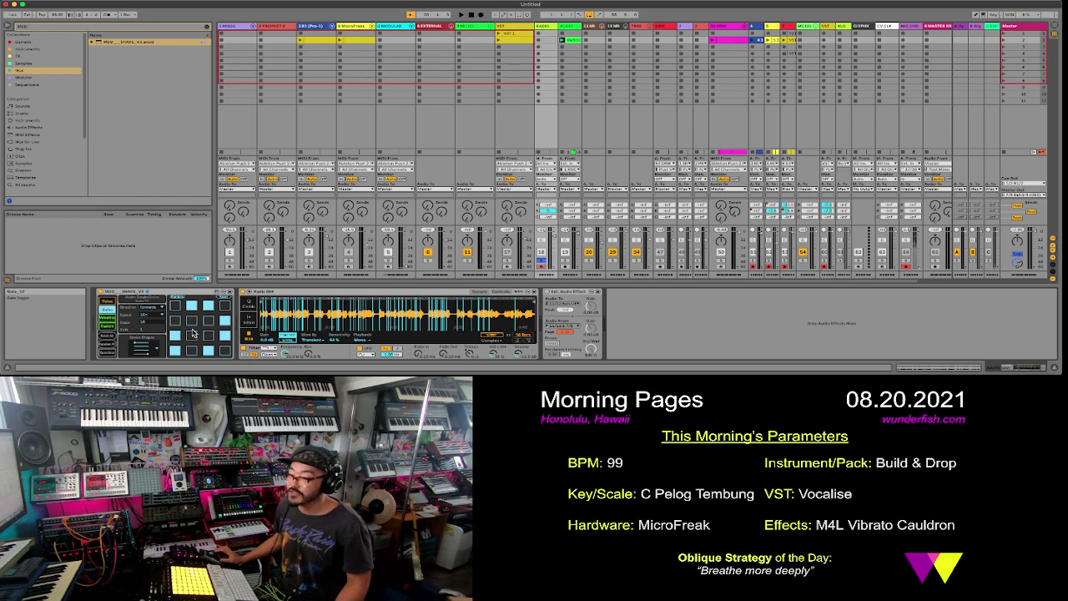
left_click(107, 324)
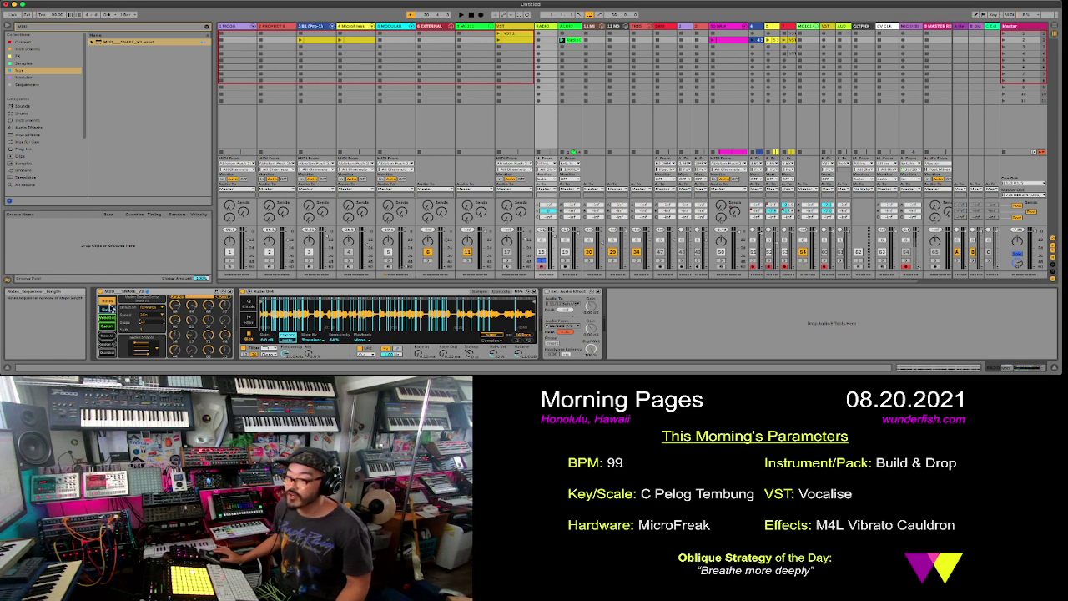
left_click(108, 310)
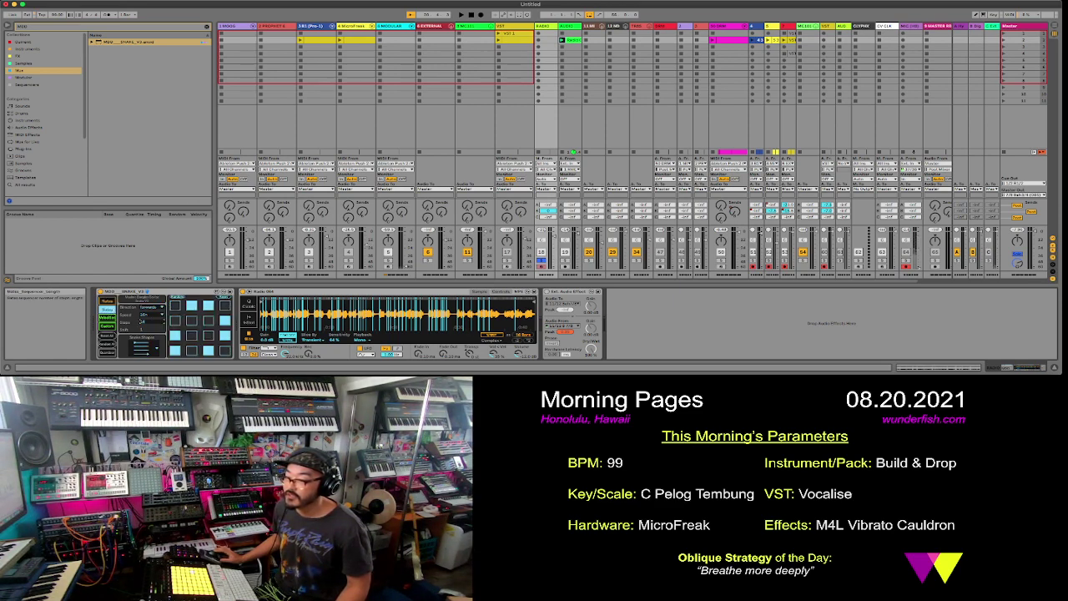
left_click(107, 318)
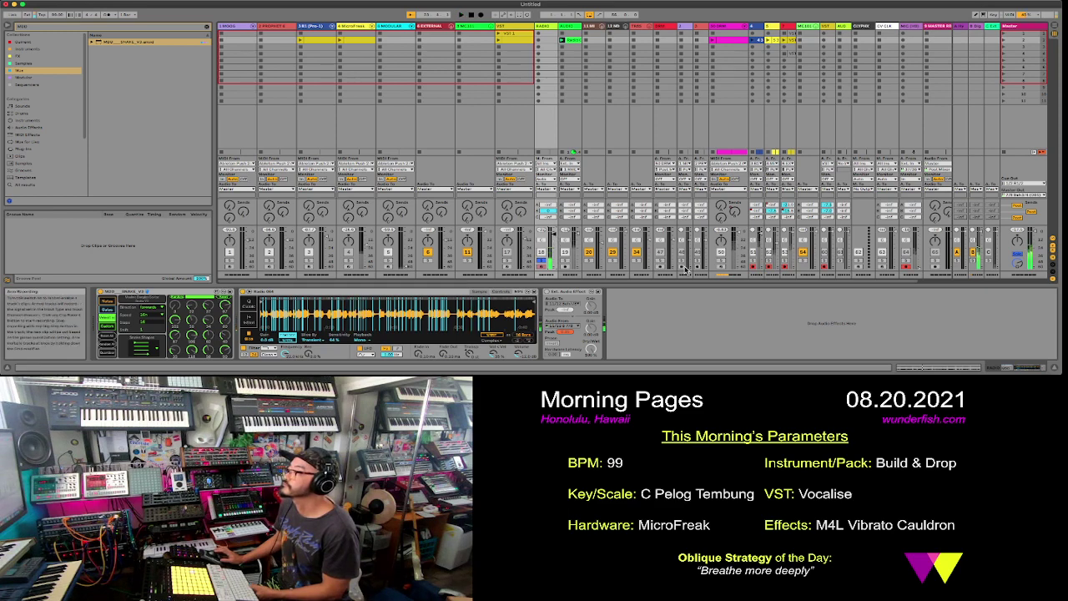
- Route the RADIO track into the AUD track, arm AUD, and record the sliced radio into its second clip slot
left_click(843, 164)
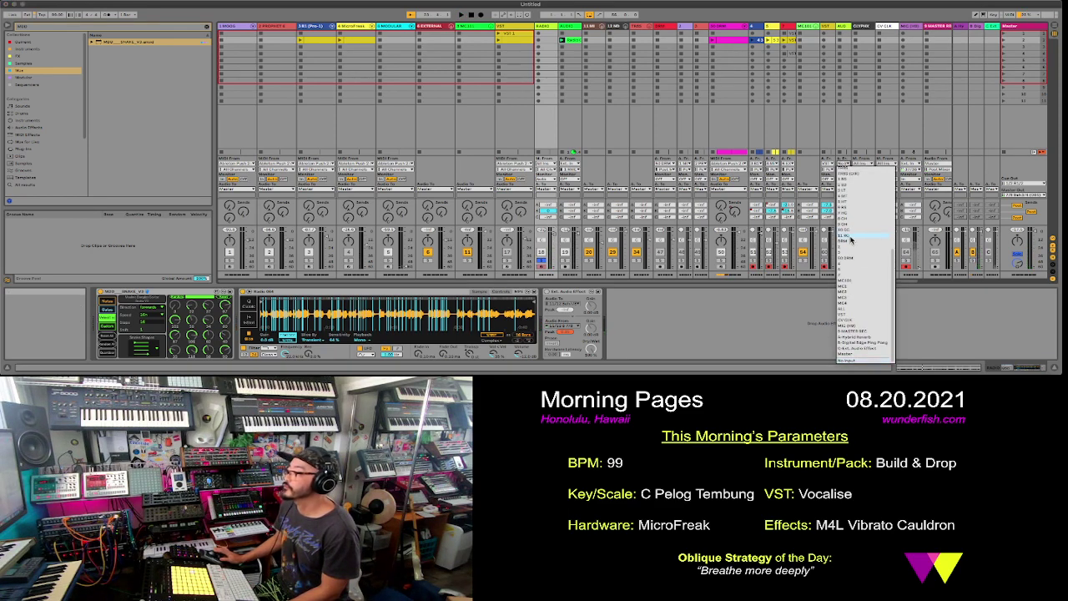
scroll(863, 327, "up", 10)
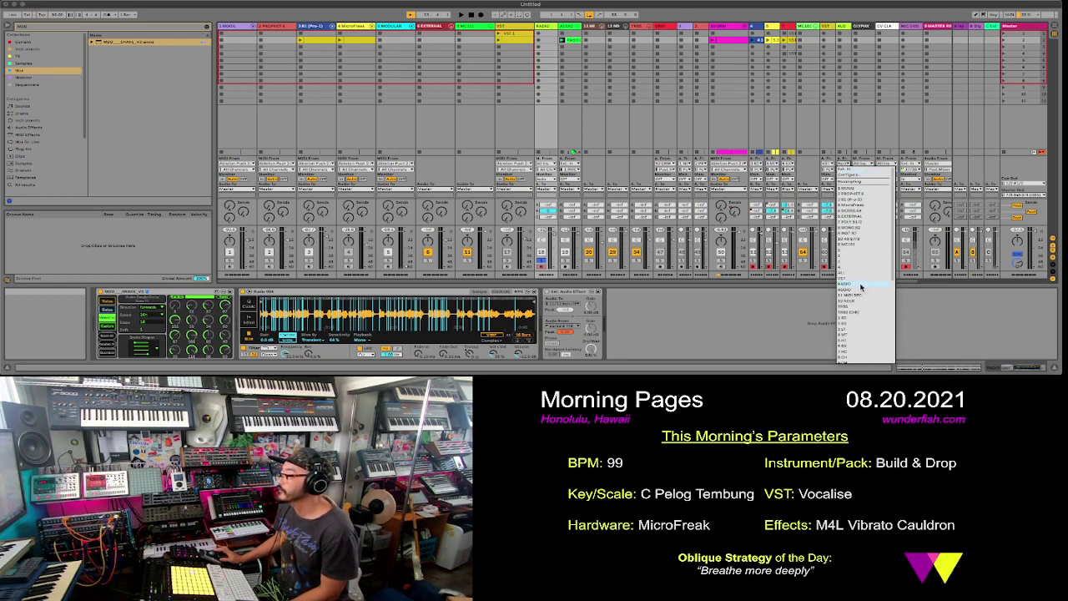
left_click(861, 287)
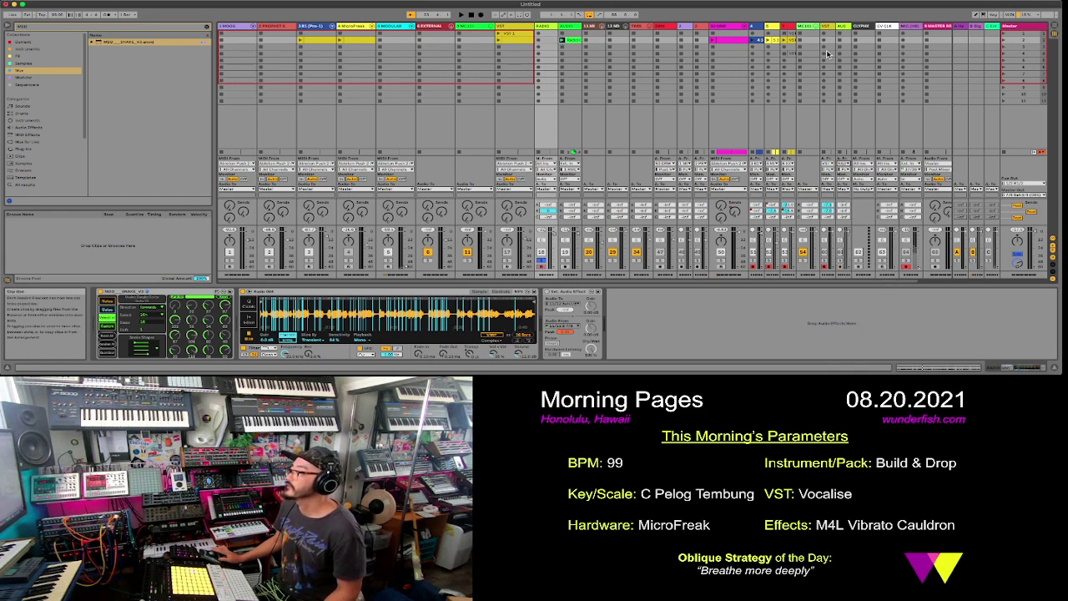
left_click(839, 270)
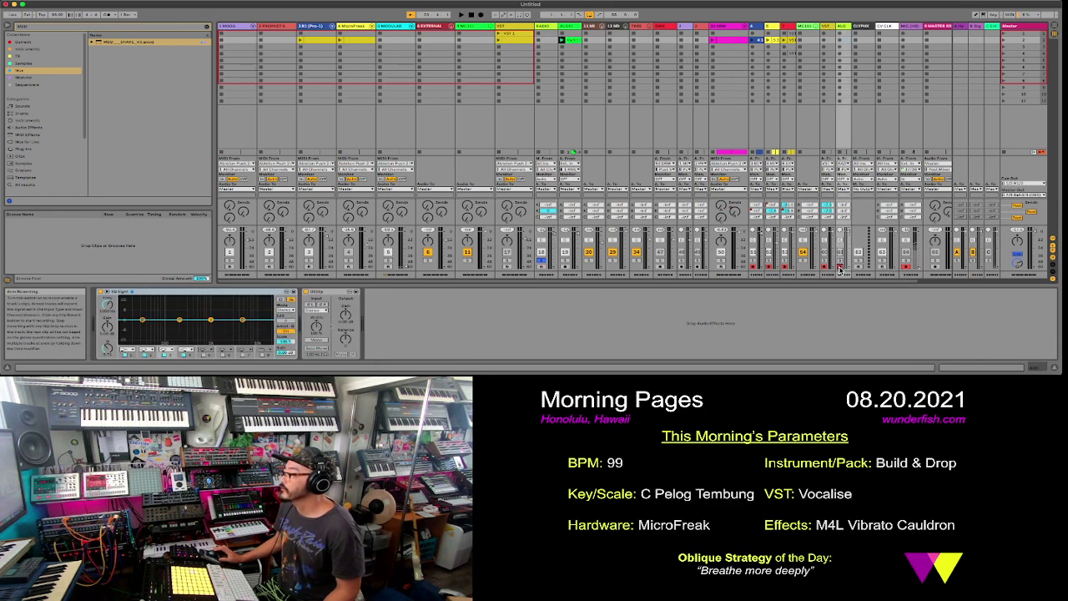
left_click(840, 42)
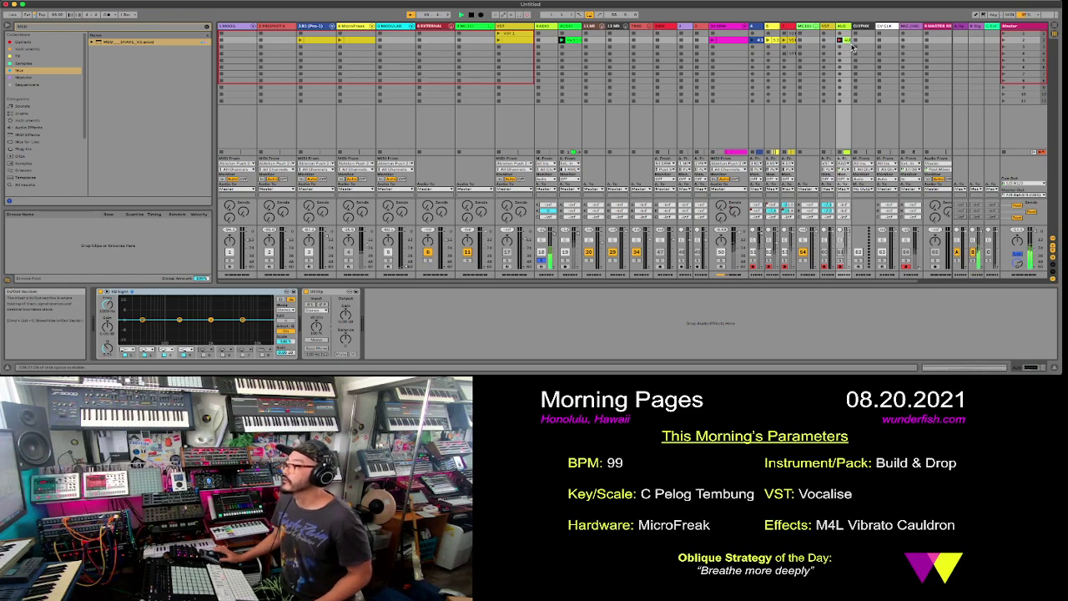
- Examine the radio recording on the AUD track, and return to the SNAKE_V2 note values on RADIO
left_click(850, 45)
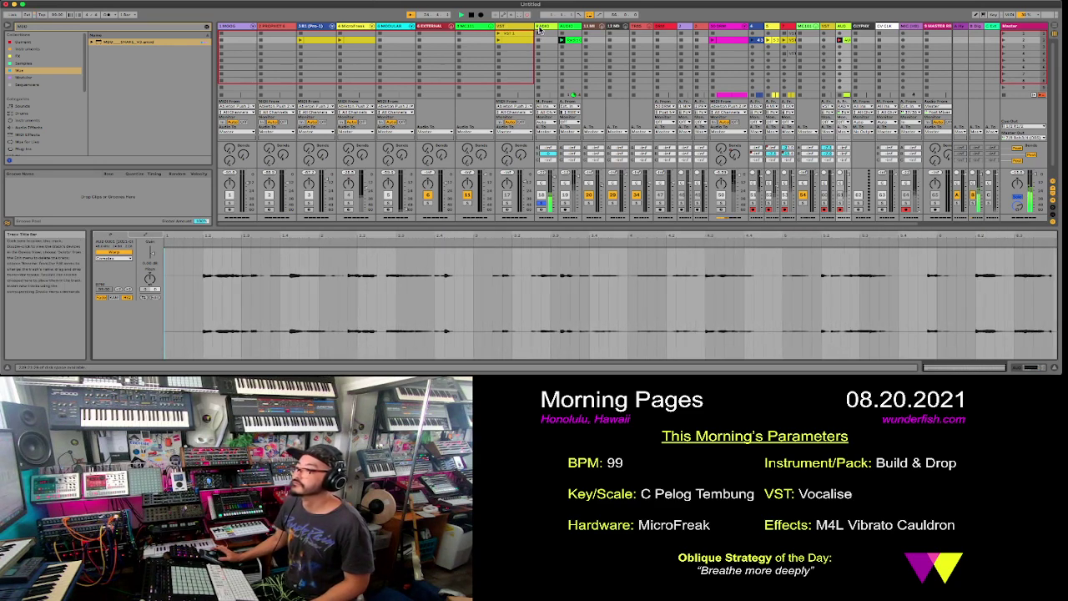
key("shift+Tab")
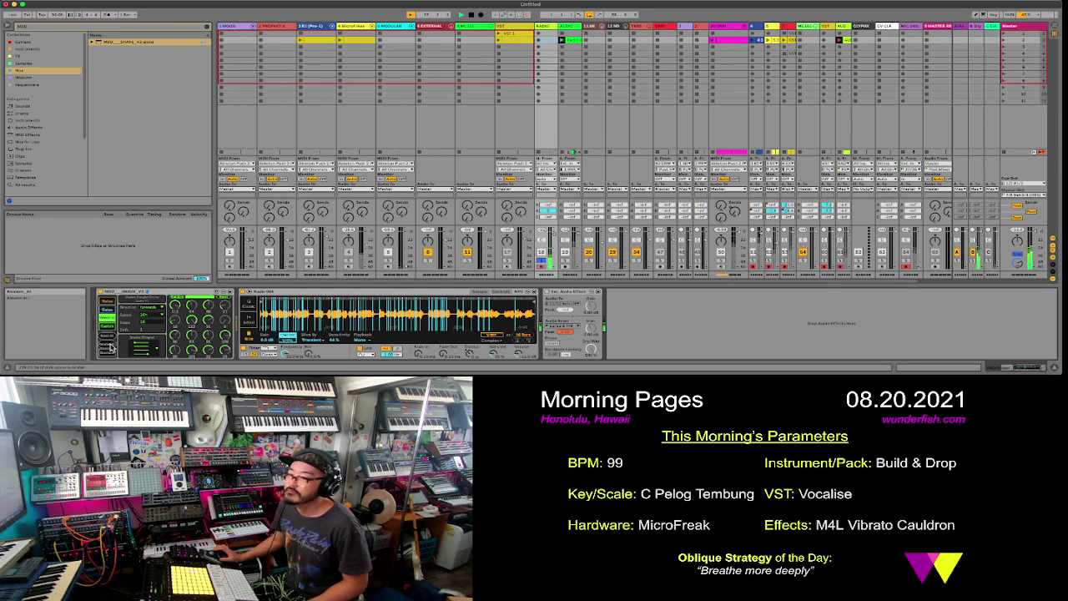
left_click(107, 302)
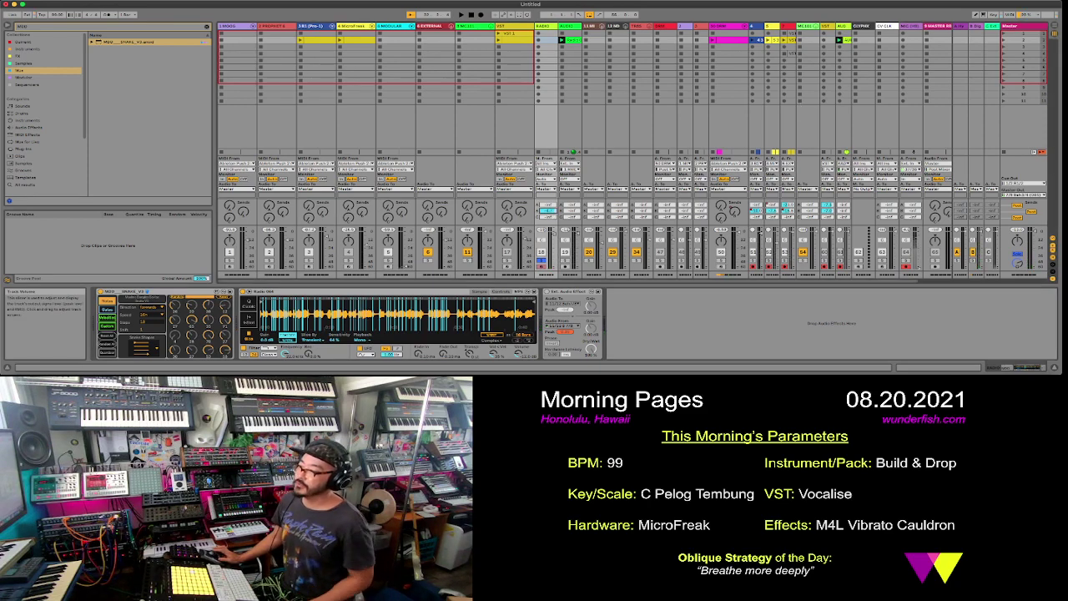
- Find Echo among the effects and add it after Utility on the AUD track
left_click(844, 27)
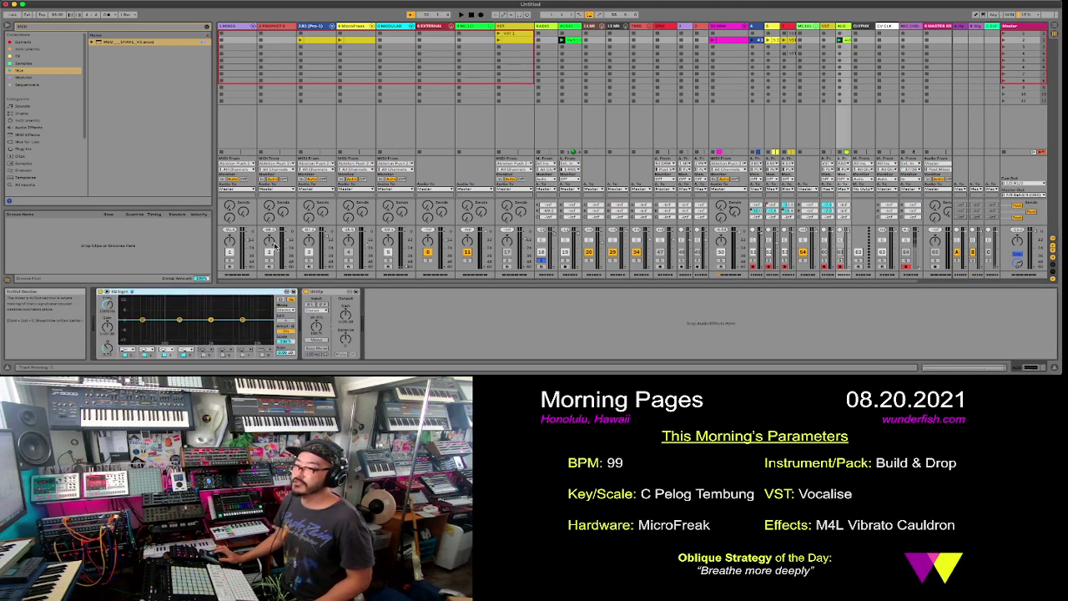
left_click(208, 28)
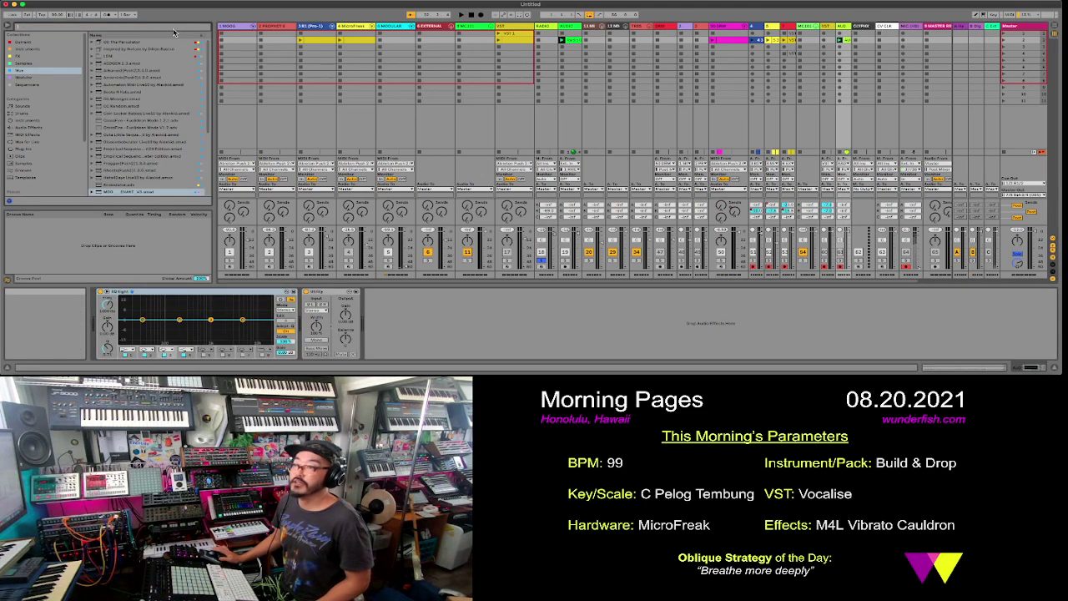
left_click(25, 56)
left_click(114, 86)
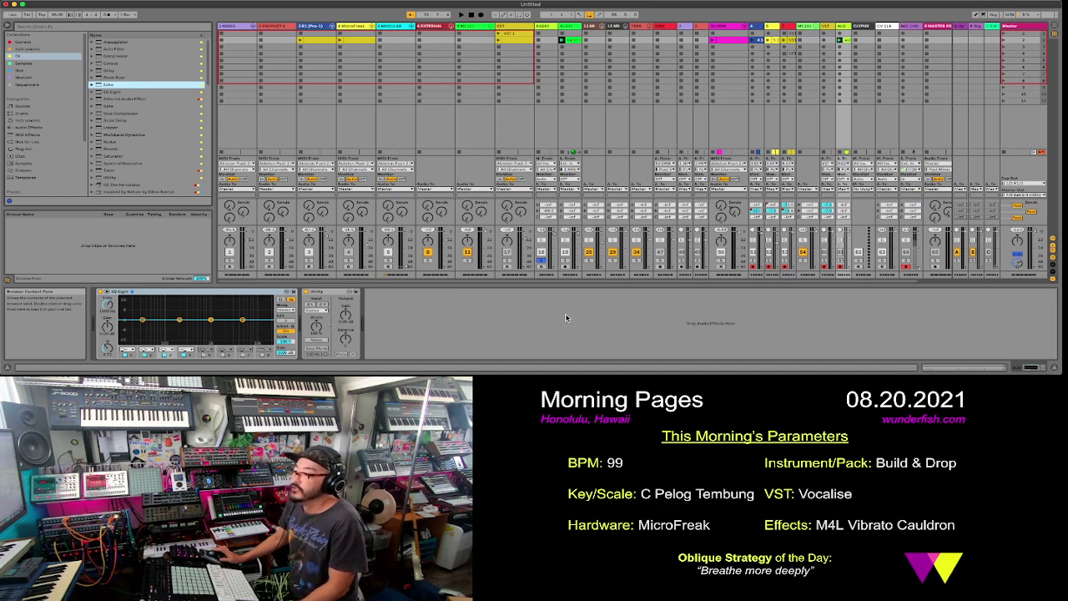
left_click_drag(566, 318, 564, 318)
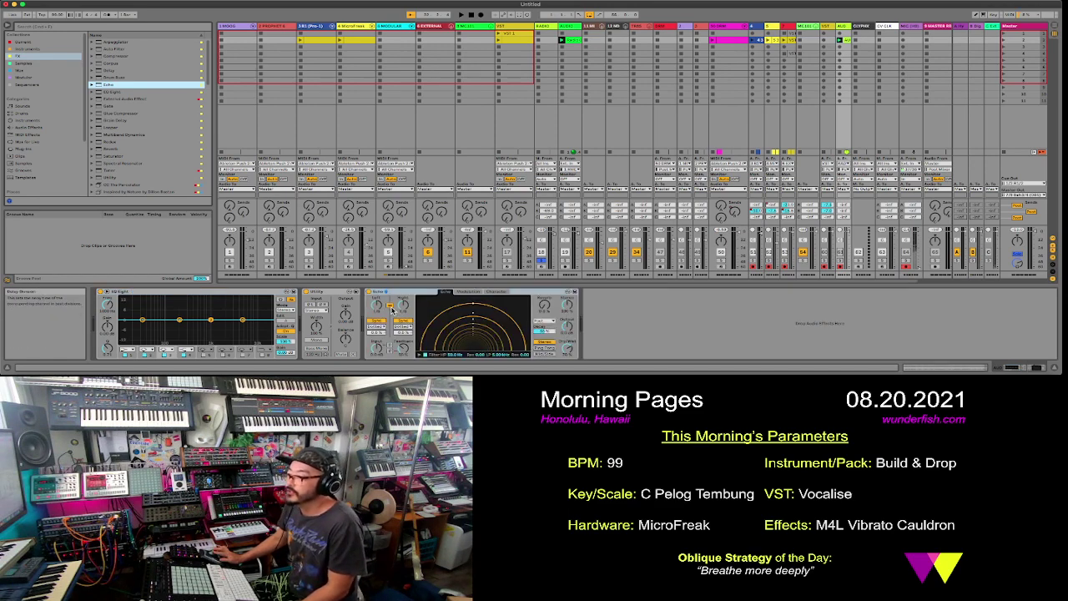
- Unlink Echo's left and right delays, switch both from Sync to Time, and solo the AUD track
left_click(390, 306)
left_click(403, 321)
left_click(377, 321)
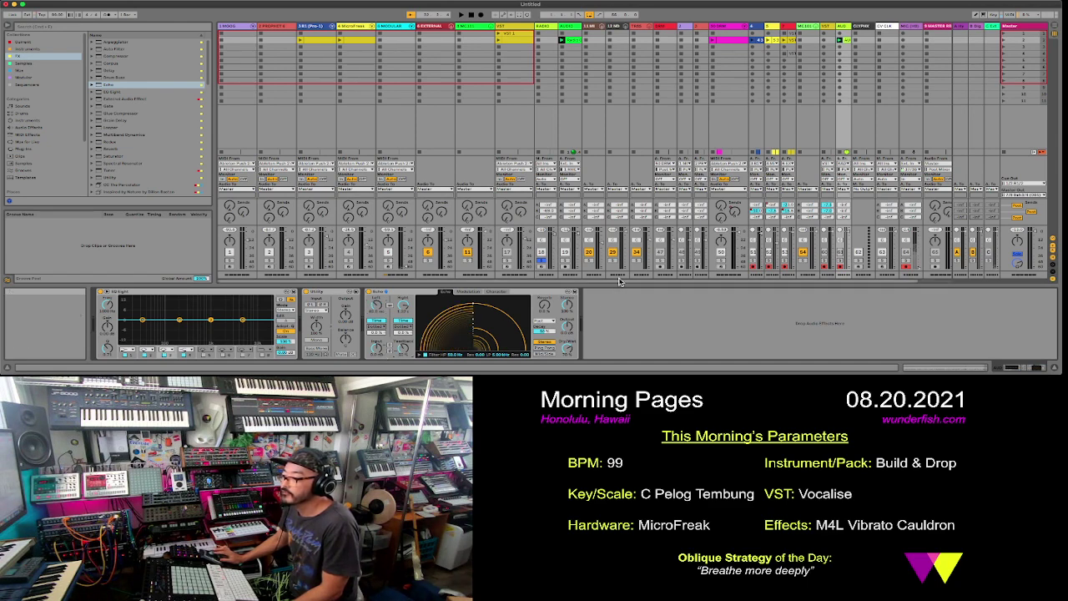
left_click(840, 262)
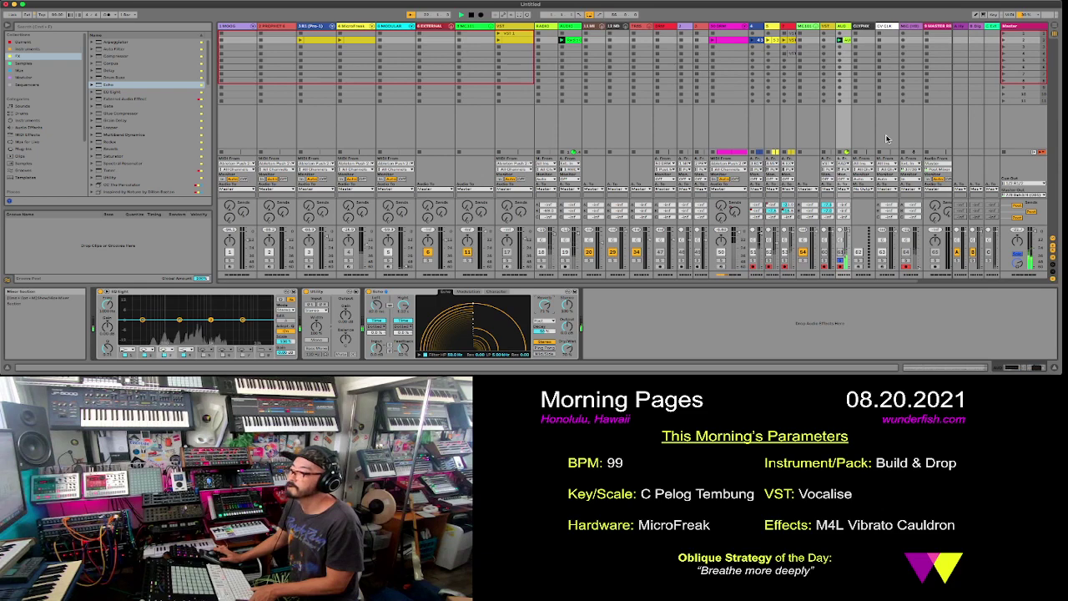
- Copy the recorded radio clip into the Arrangement and place it on the AUD track at bar 1
key("shift+Tab")
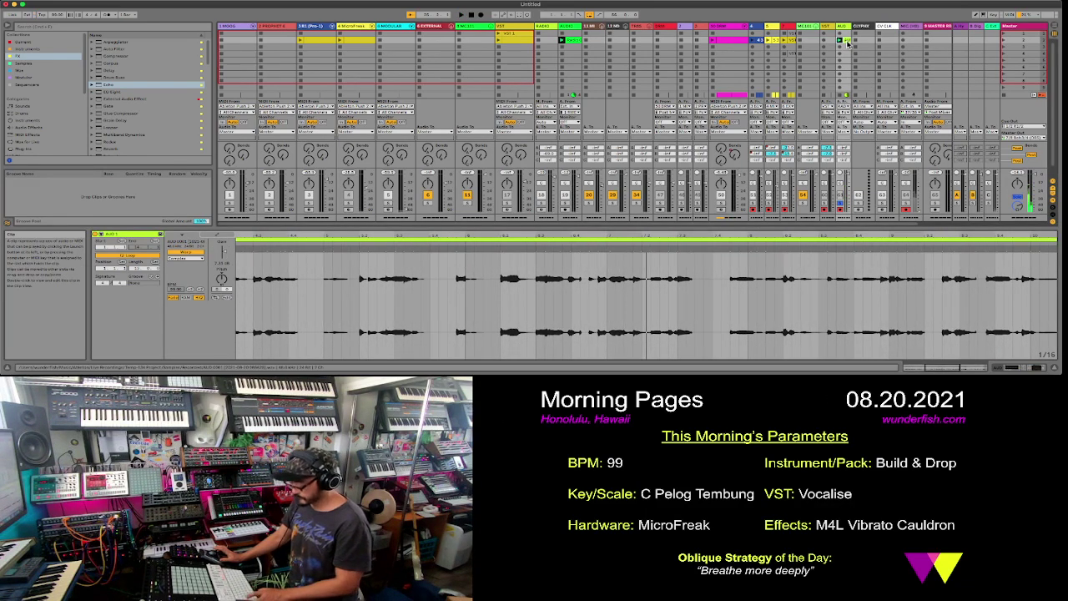
key("Tab")
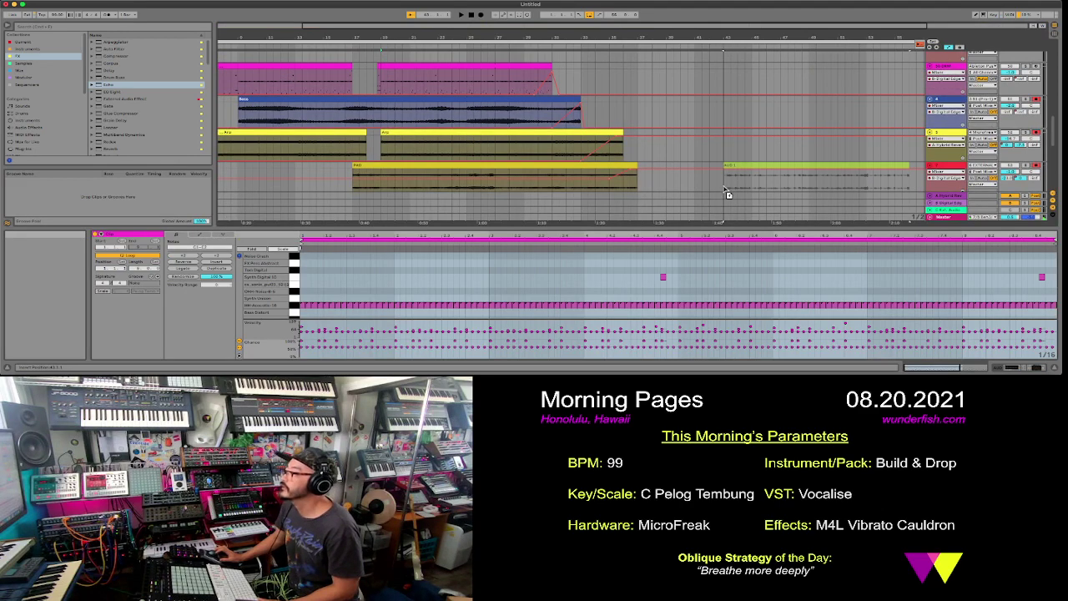
scroll(726, 192, "down", 5)
left_click_drag(725, 195, 398, 155)
left_click_drag(312, 167, 224, 160)
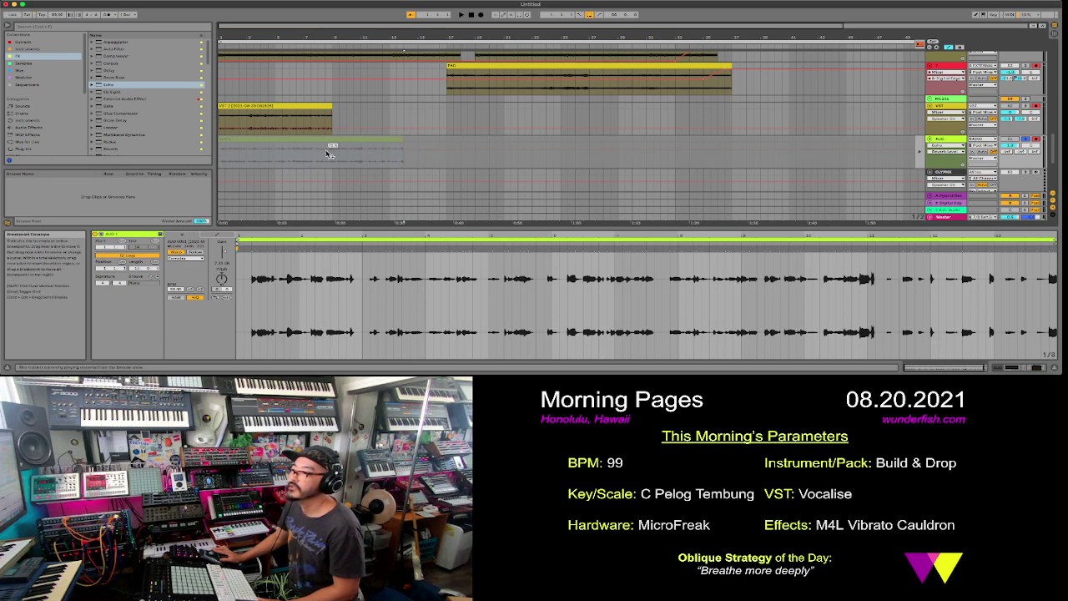
- Split the AUD clip at bar 3, move the second part about seven bars later, and extend the first part to bar 9
left_click(245, 158)
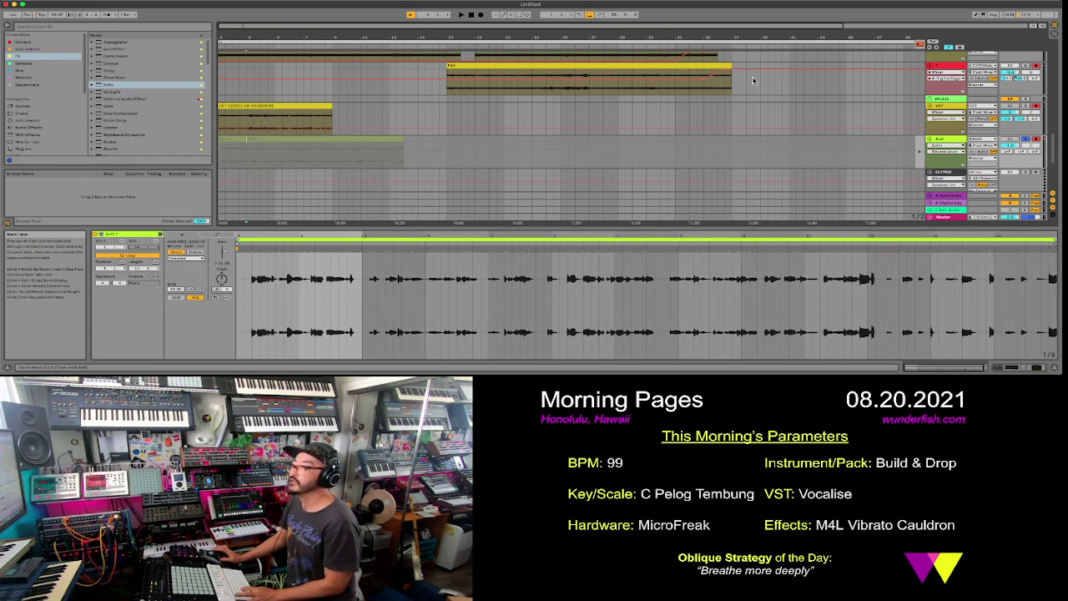
left_click(340, 173)
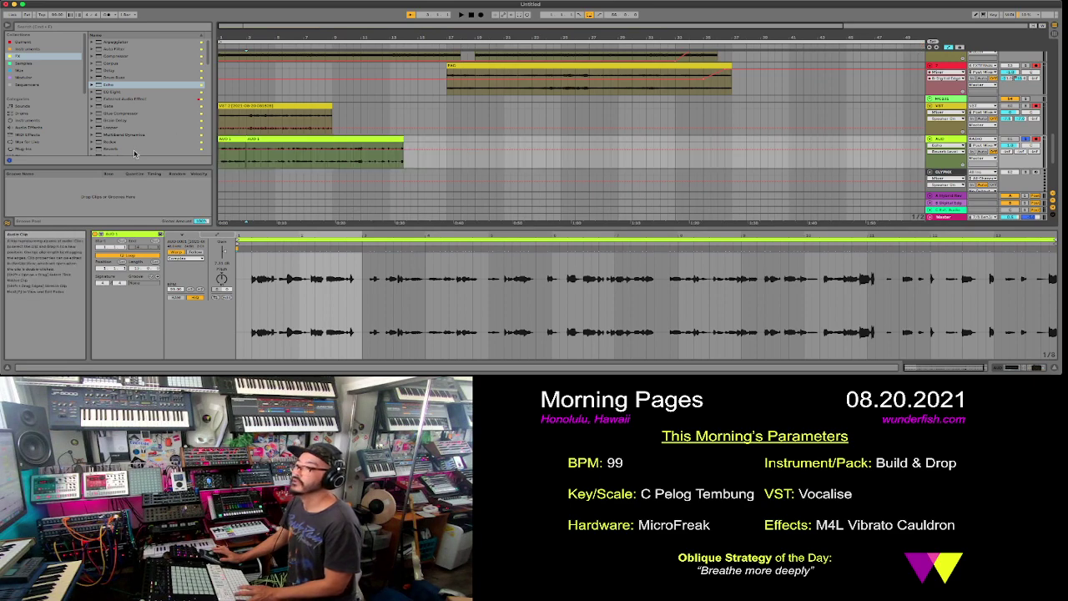
scroll(367, 134, "up", 10)
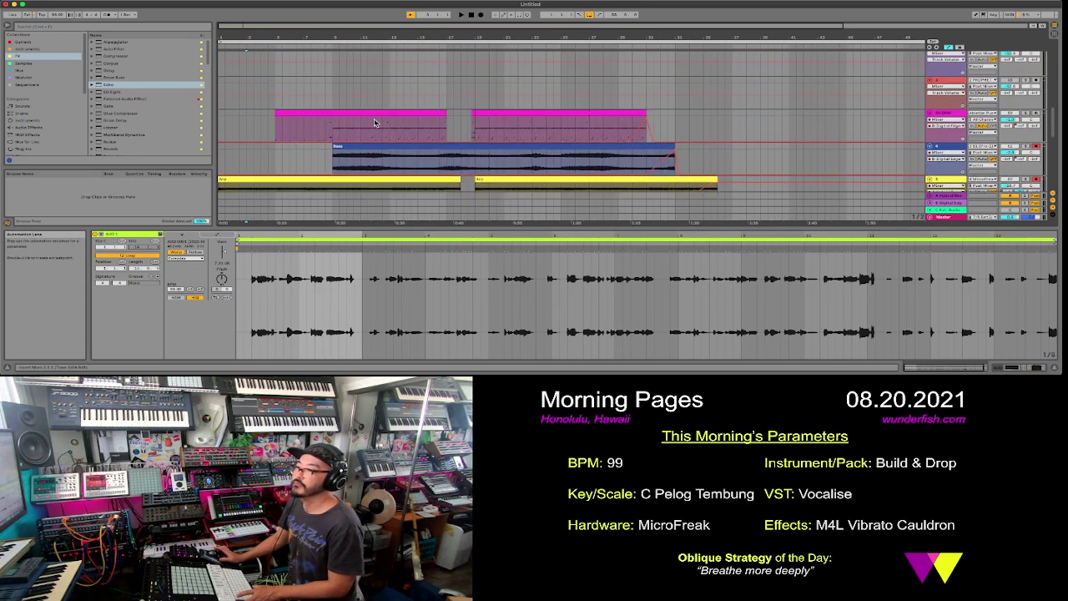
scroll(374, 122, "down", 10)
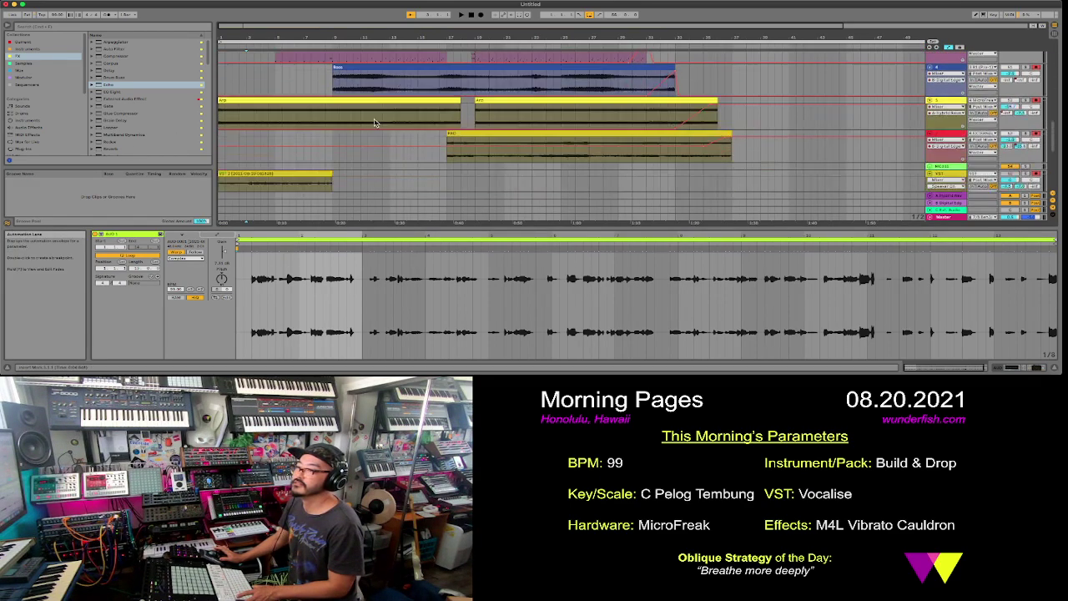
left_click_drag(338, 151, 439, 151)
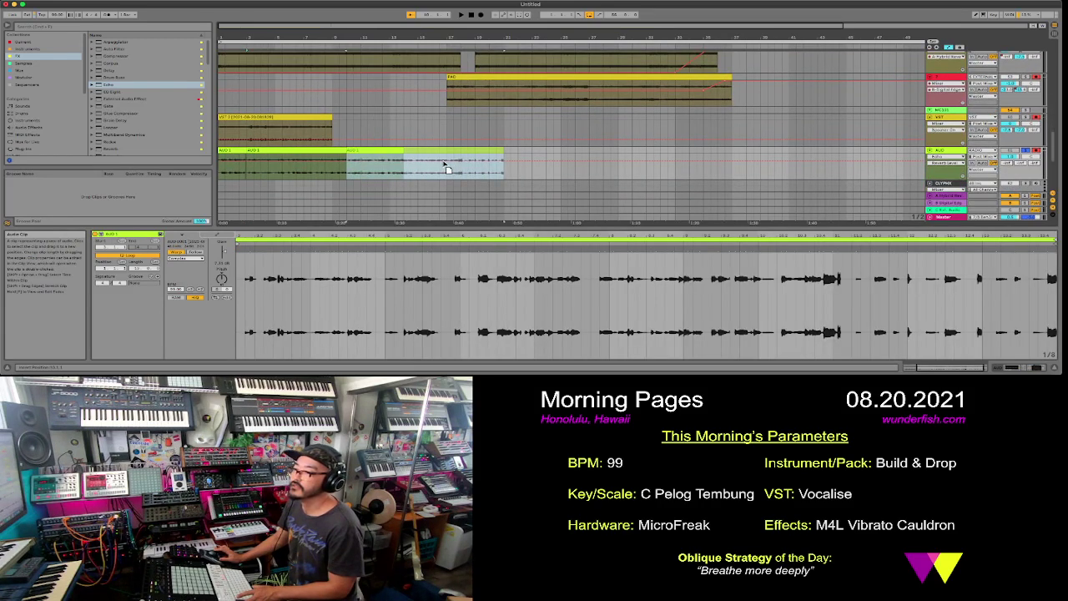
left_click_drag(246, 159, 333, 160)
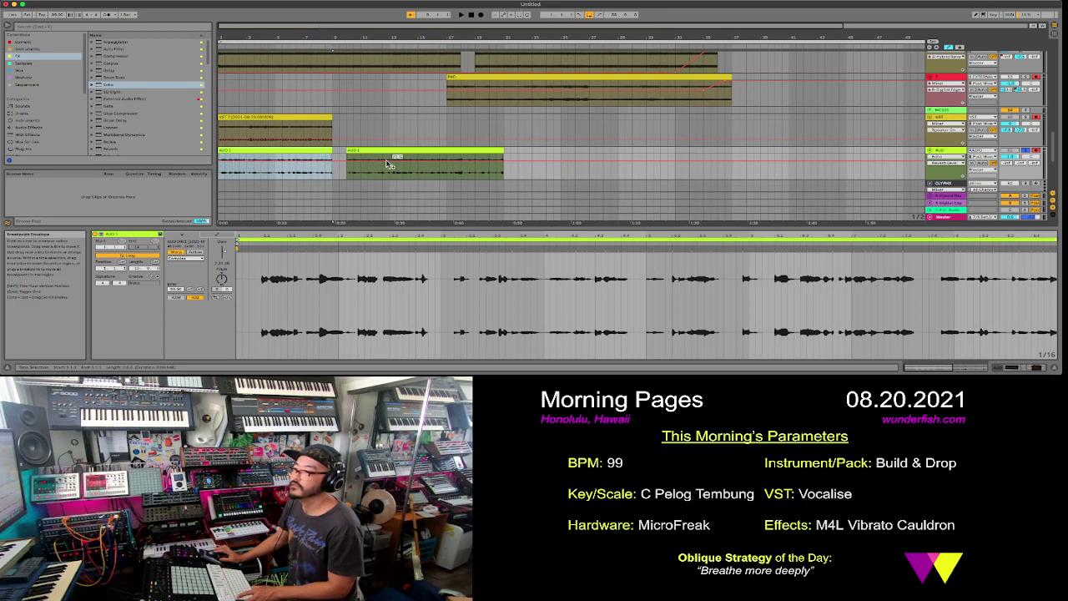
- Trim the second AUD clip's start to bar 17 and move the clip to start at bar 18
left_click_drag(347, 157, 447, 165)
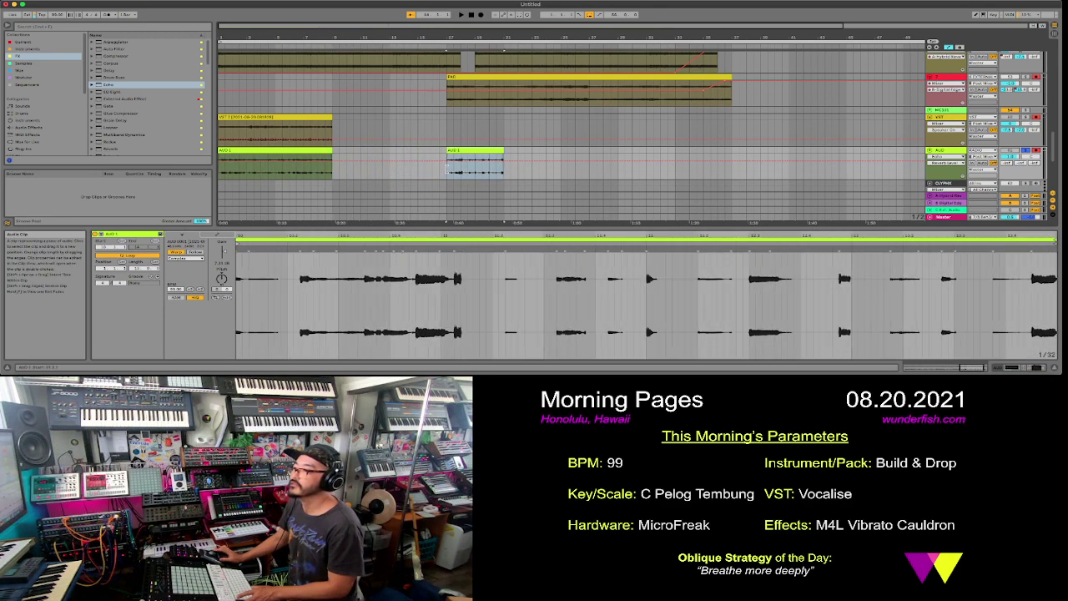
left_click(490, 159)
left_click_drag(490, 159, 492, 160)
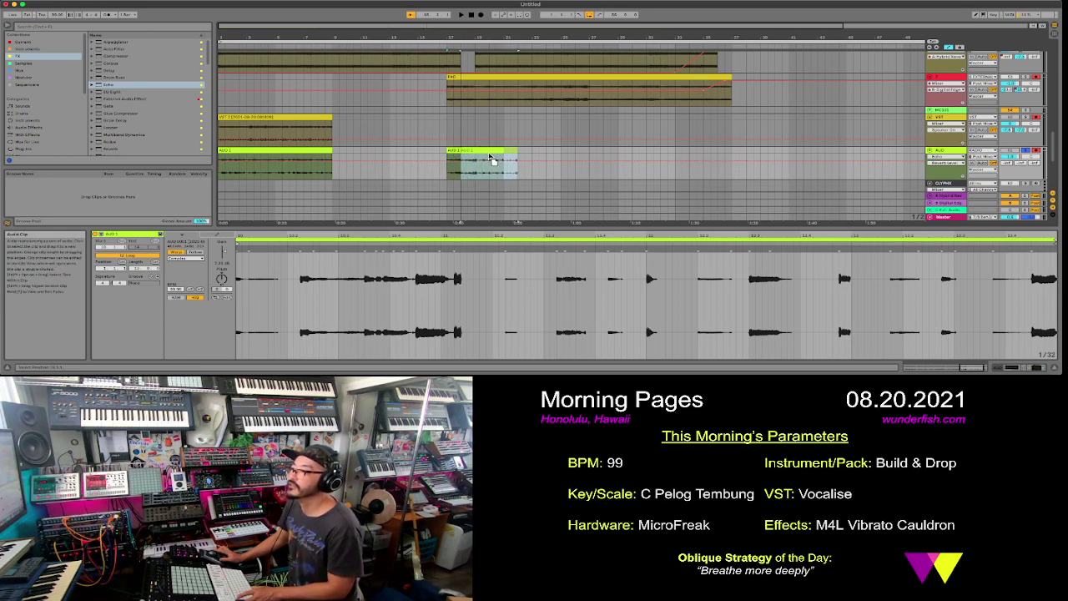
- Split the bar 18 AUD clip, move its latter part to end at bar 37, and copy two bars of the first clip to bar 25
left_click(478, 177)
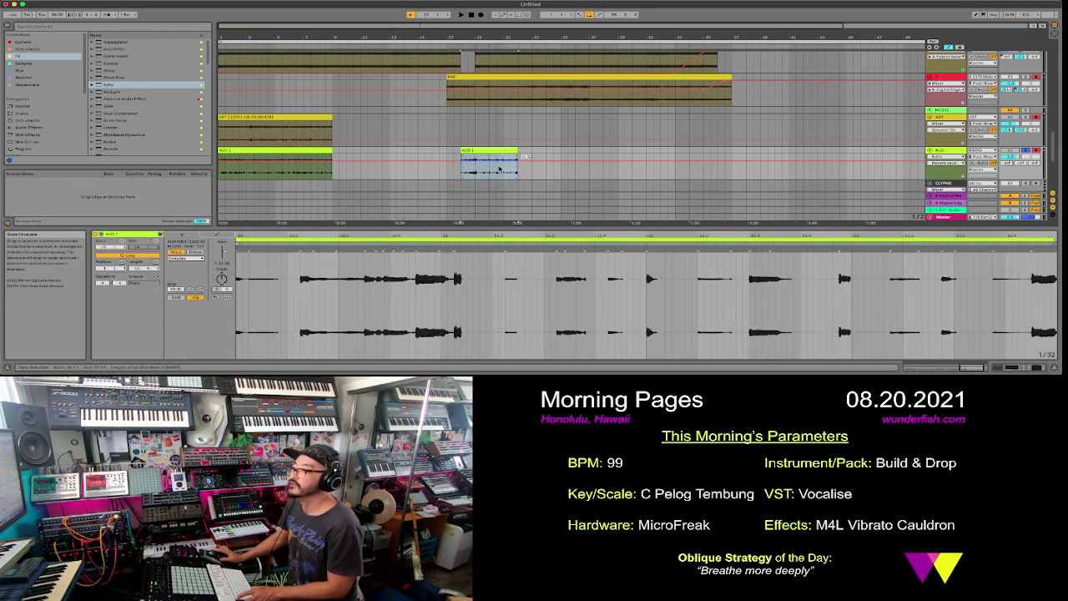
left_click(480, 176)
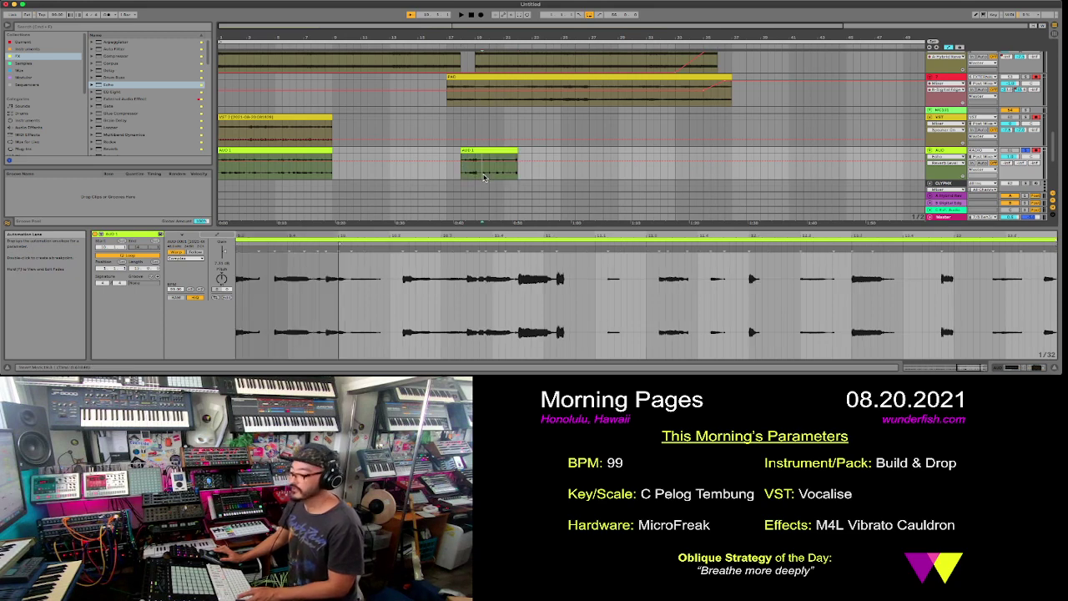
left_click_drag(483, 177, 715, 177)
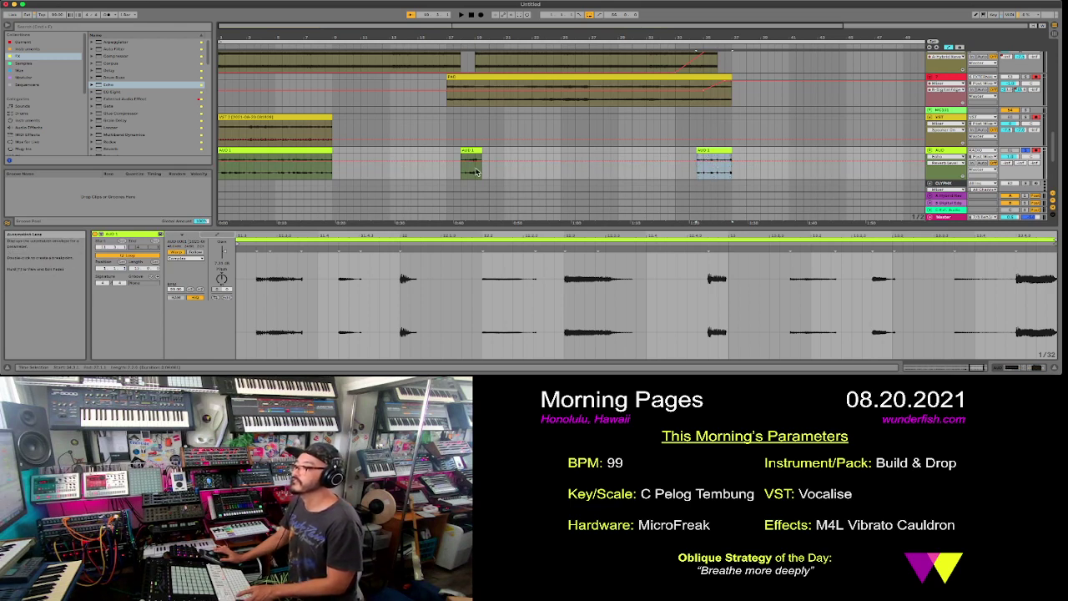
left_click_drag(256, 170, 587, 176)
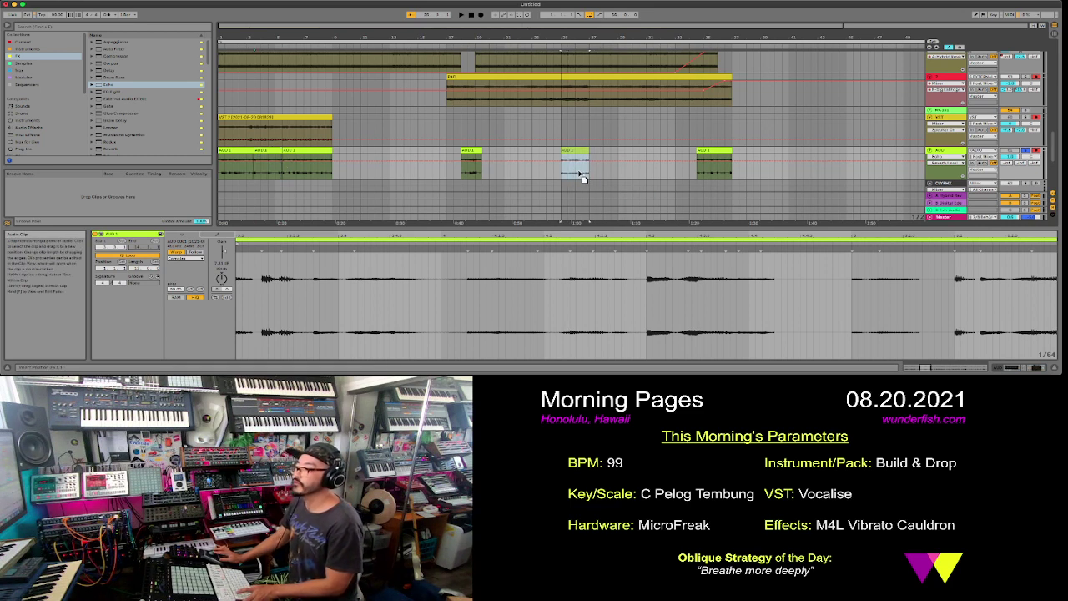
left_click(580, 173)
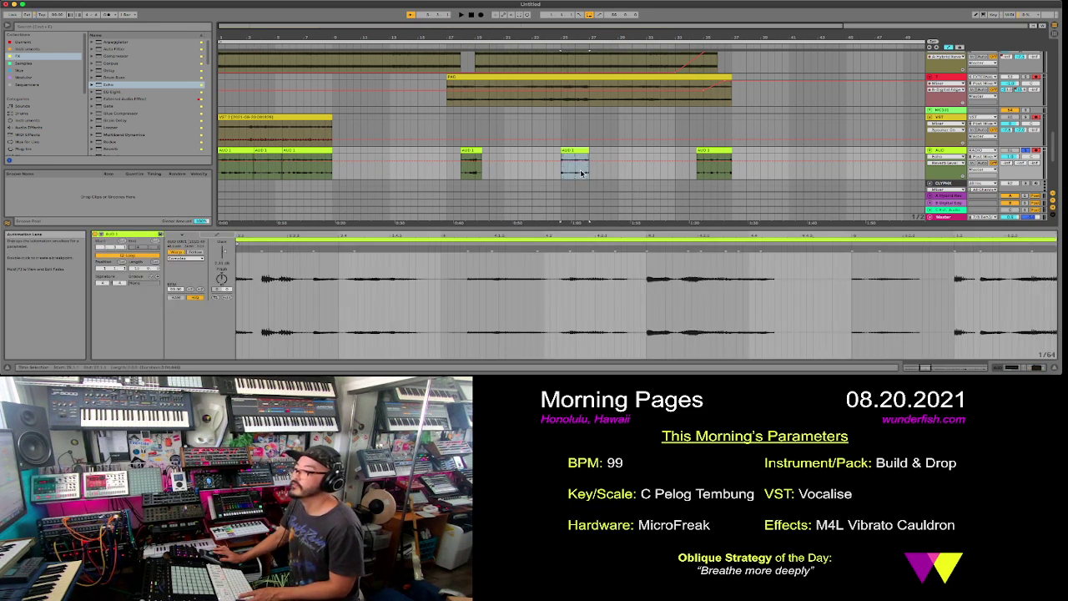
- Turn off the AUD track's solo and audition the arrangement from the bar 25 clip and from bar 1
left_click(1025, 152)
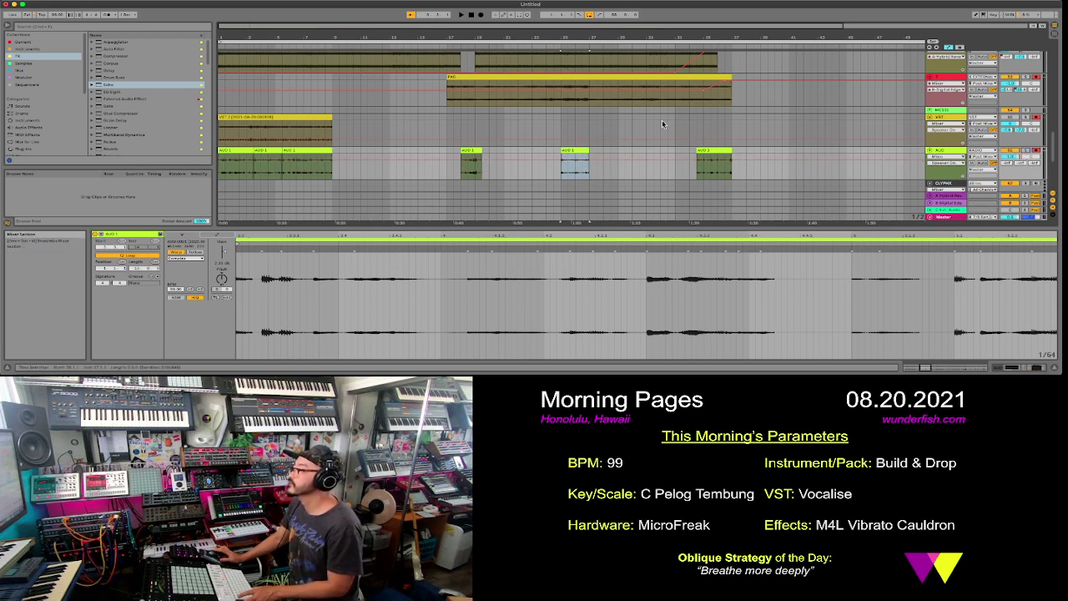
key("space")
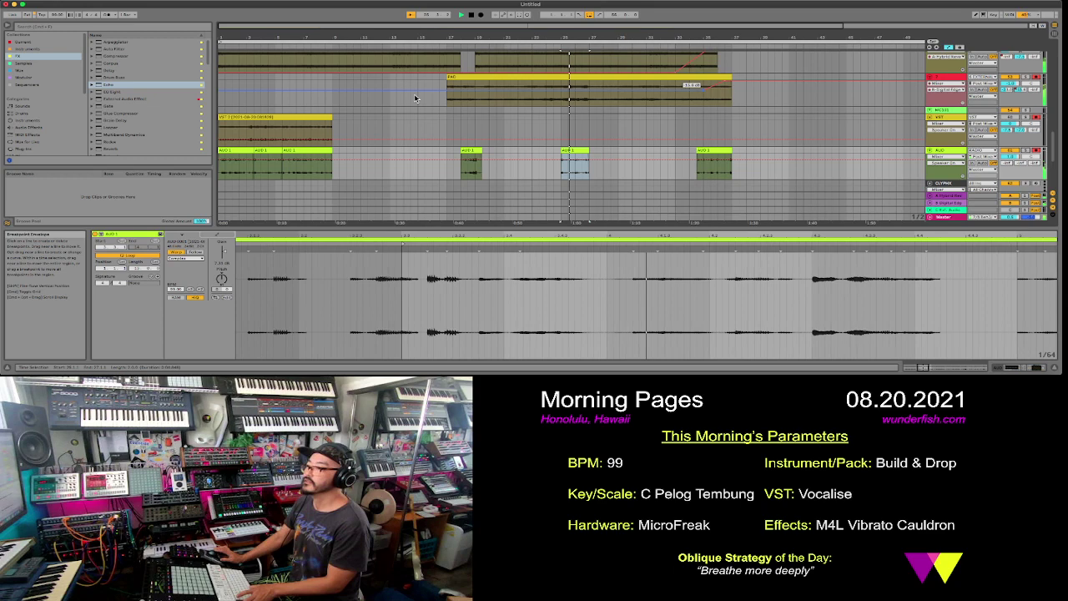
key("space")
left_click(247, 151)
key("space")
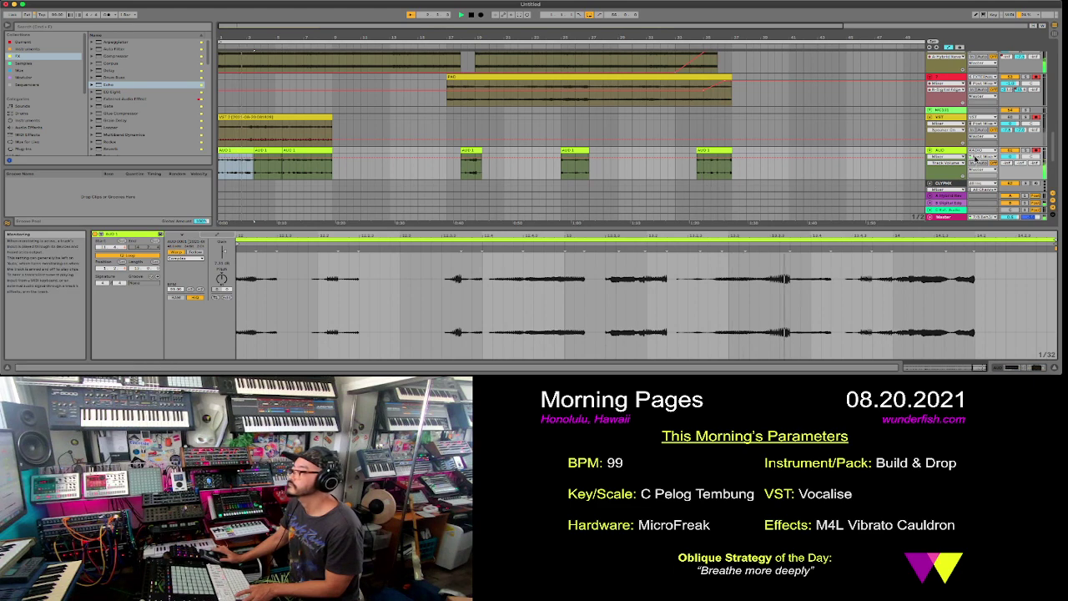
- Turn band 1 of the AUD track's EQ Eight into a low-cut filter and raise its cutoff to thin out the low end
left_click(954, 155)
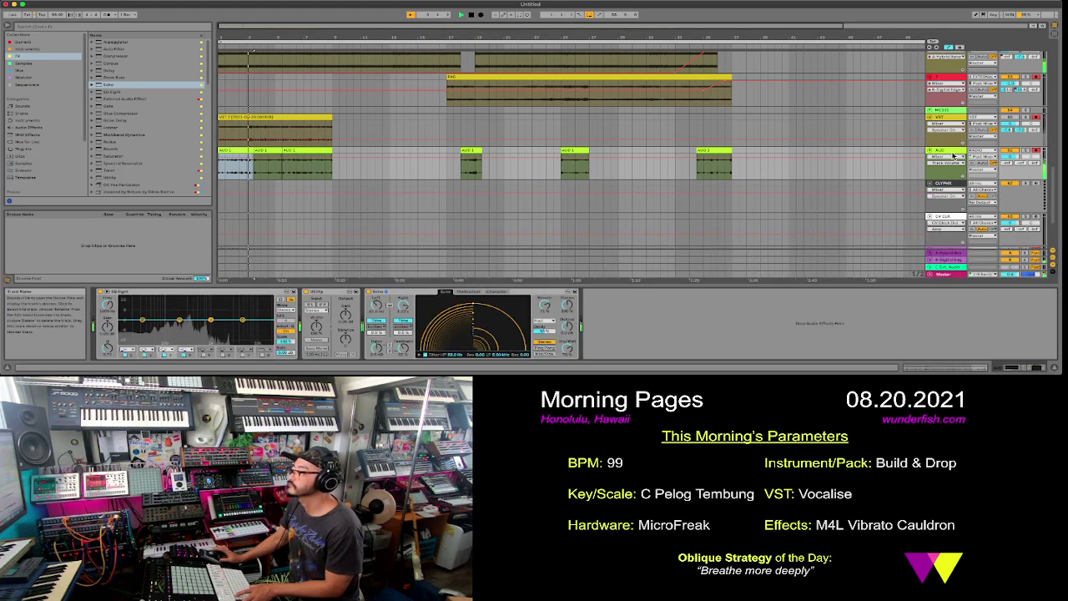
left_click(126, 347)
left_click(133, 320)
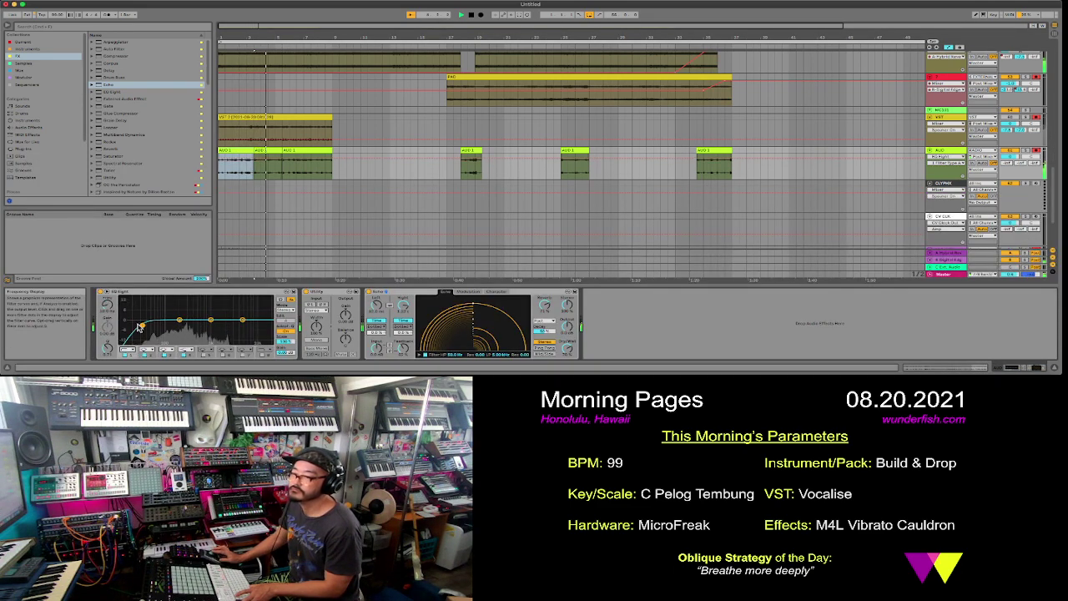
left_click_drag(145, 328, 182, 327)
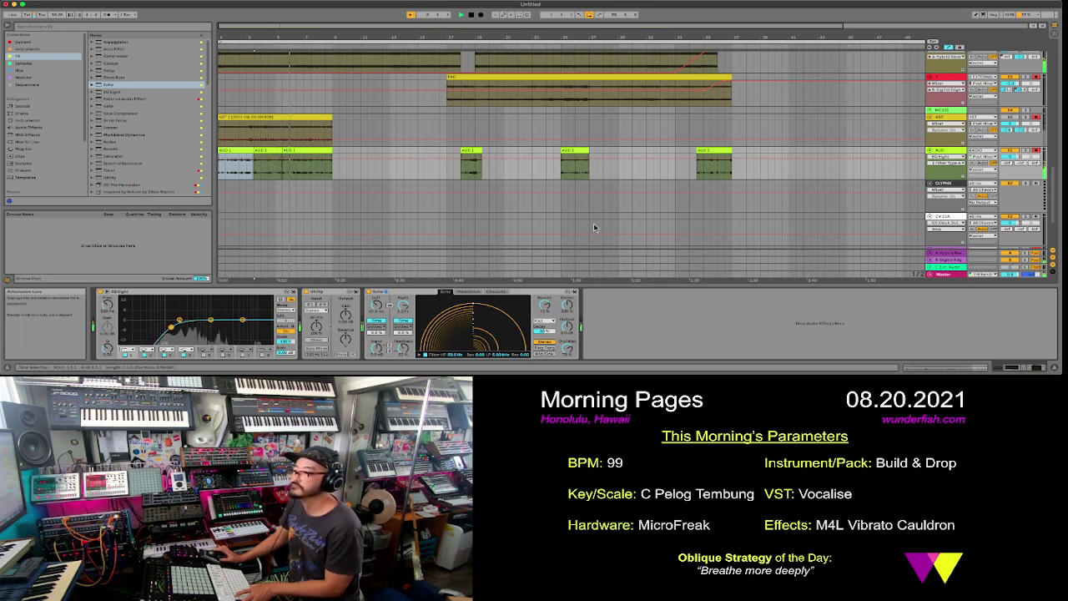
- Draw effect send automation on the AUD track, with rises up to bar 9 and across the clips at bars 18, 25 and 35
left_click(553, 259)
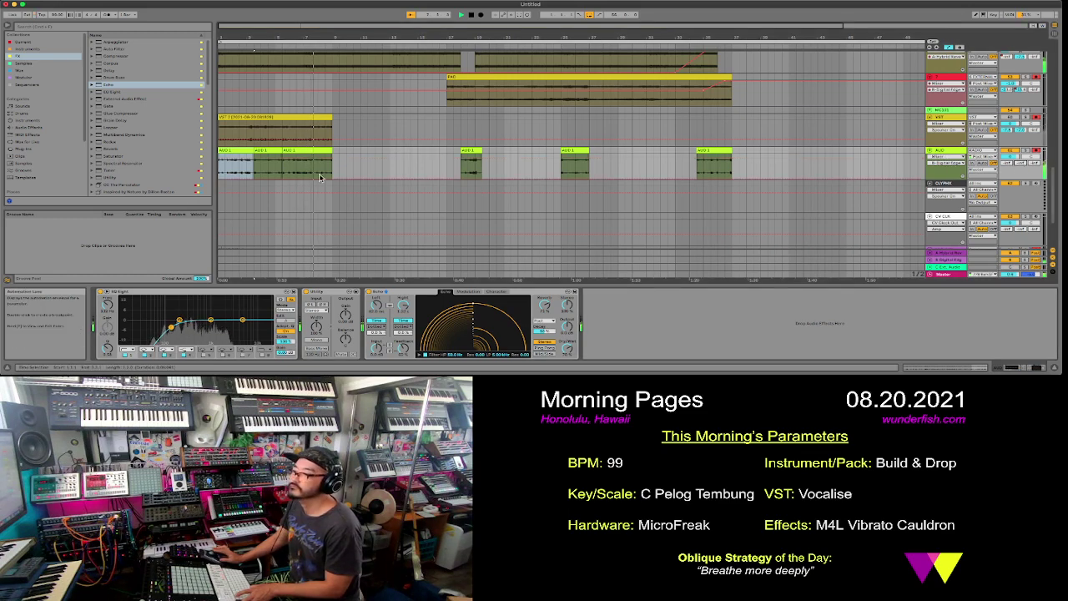
left_click(293, 178)
left_click_drag(294, 177, 489, 167)
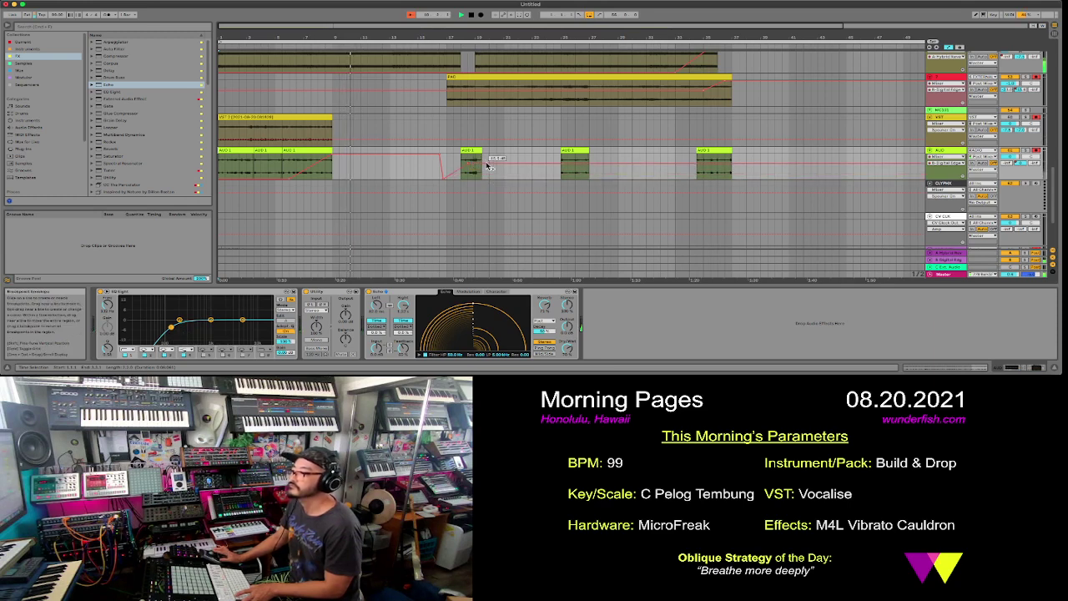
left_click(682, 167)
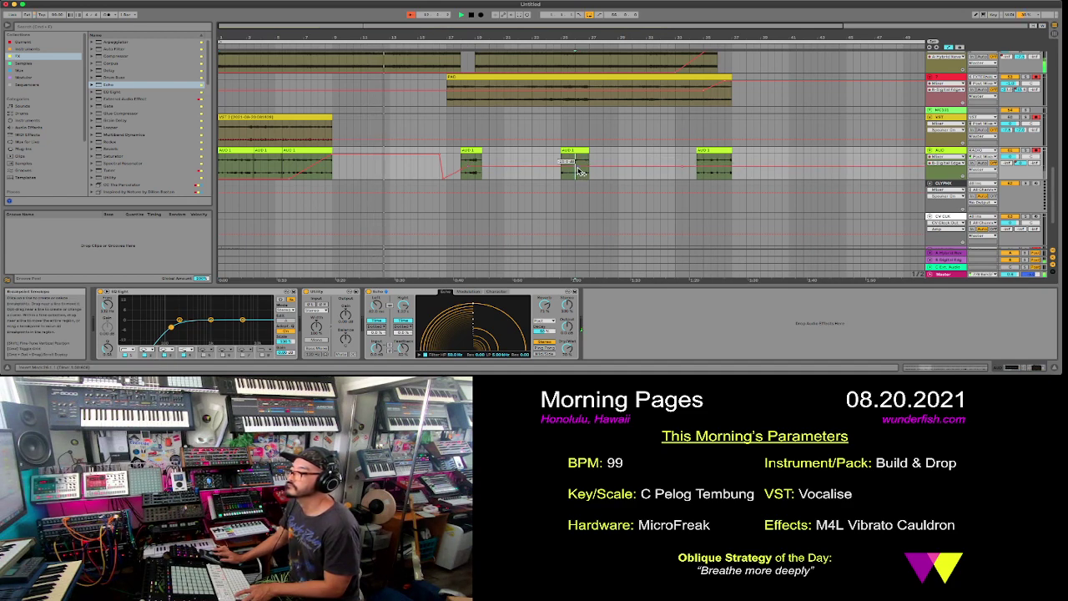
left_click_drag(574, 167, 589, 159)
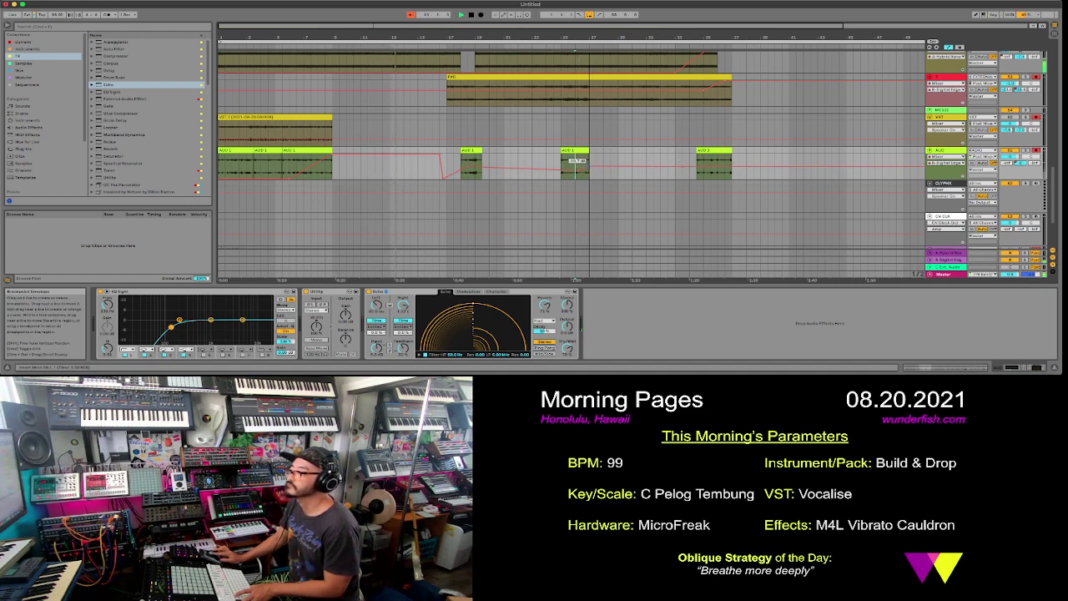
left_click_drag(716, 169, 729, 154)
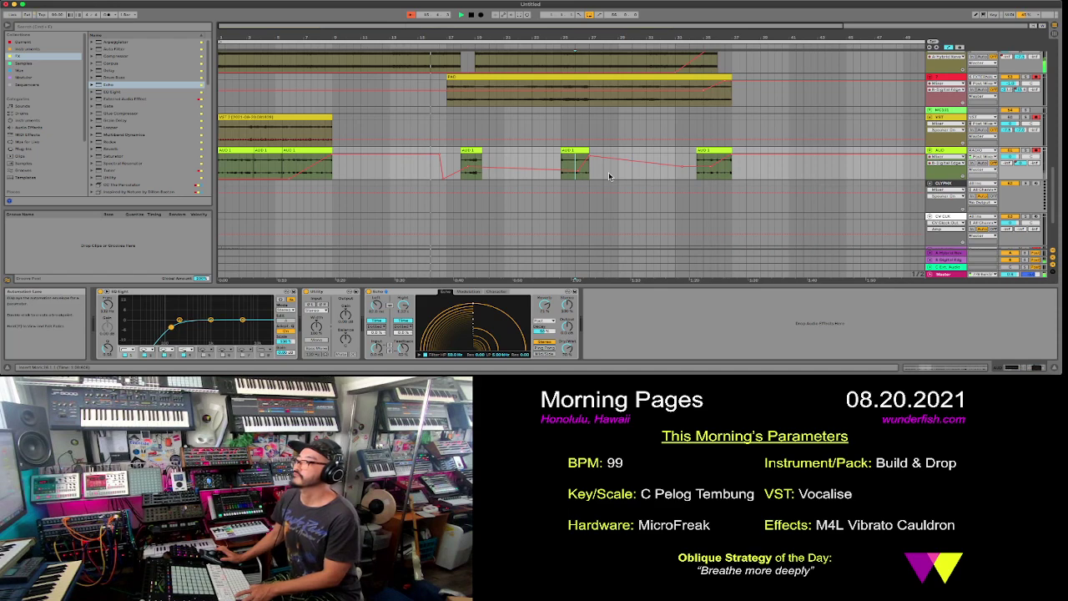
- Arm the MASTER REC track, shorten the arrangement loop to end at bar 40, and select the looped time range
scroll(610, 176, "down", 3)
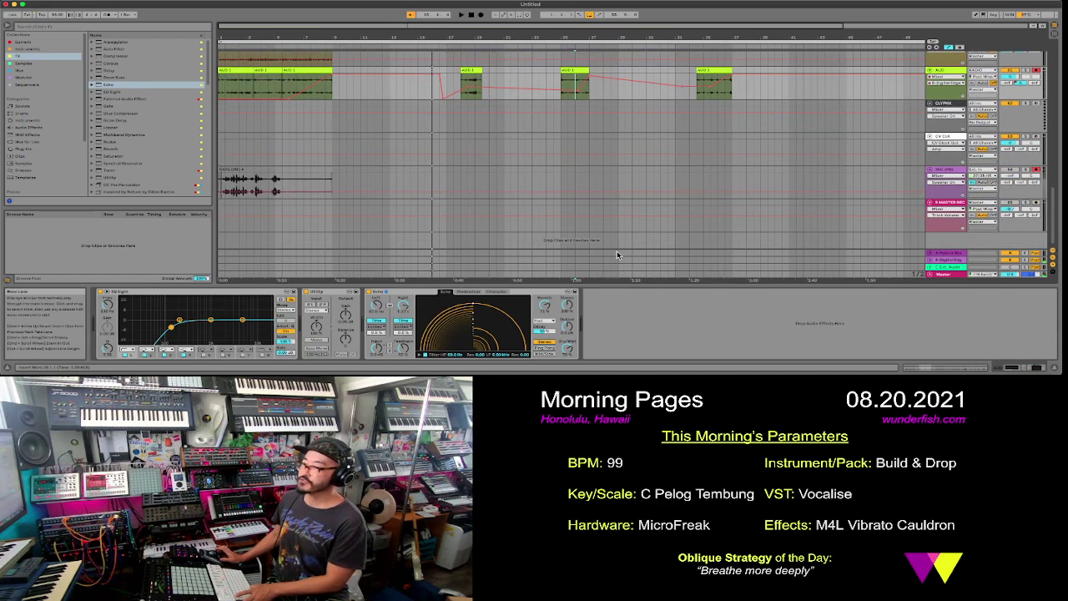
left_click(1038, 204)
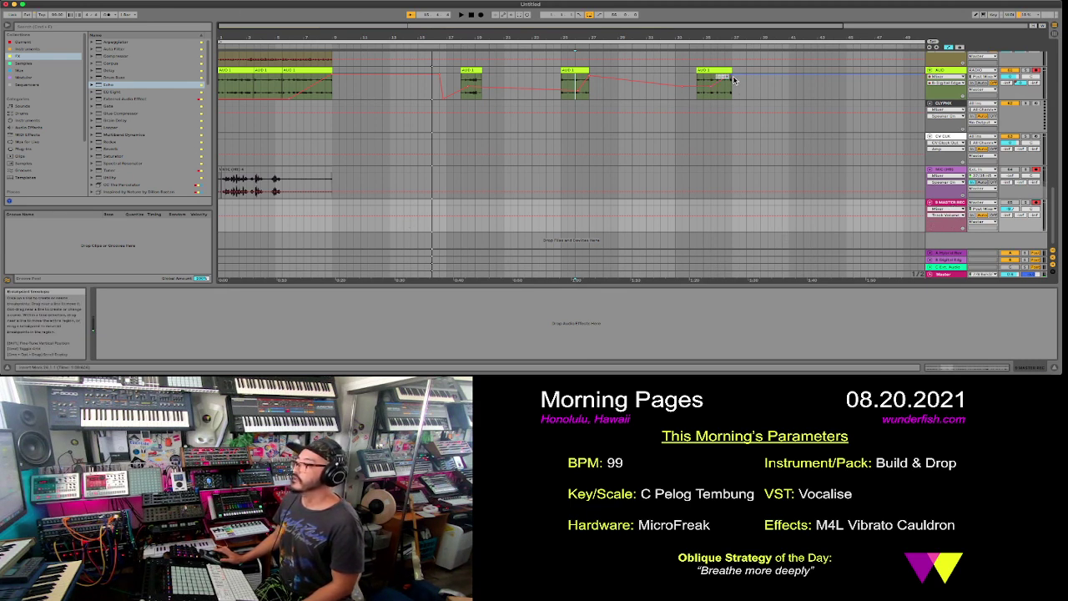
left_click_drag(874, 43, 874, 30)
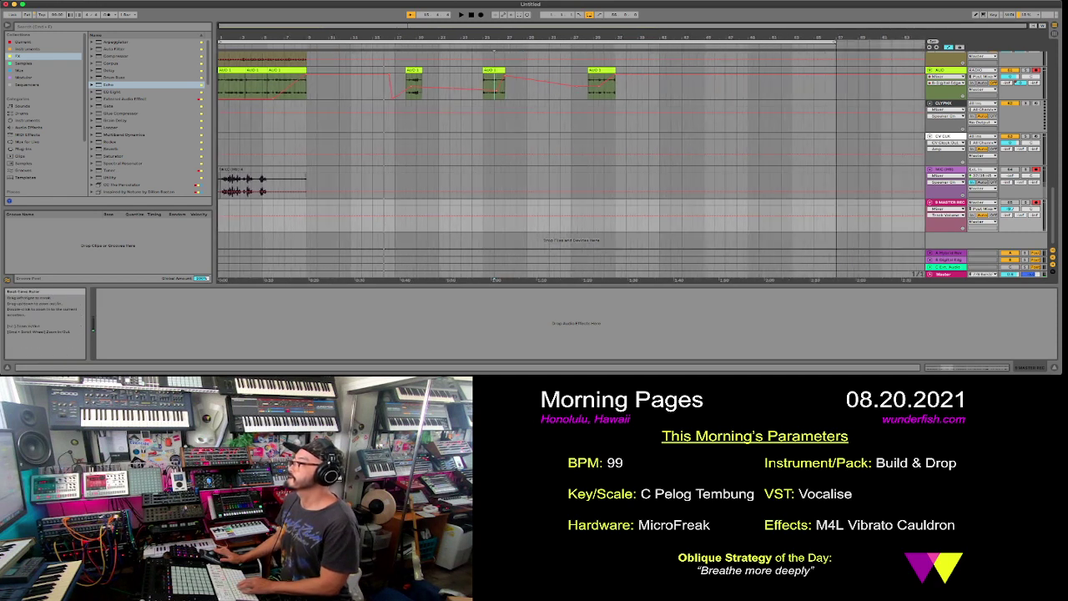
left_click(801, 46)
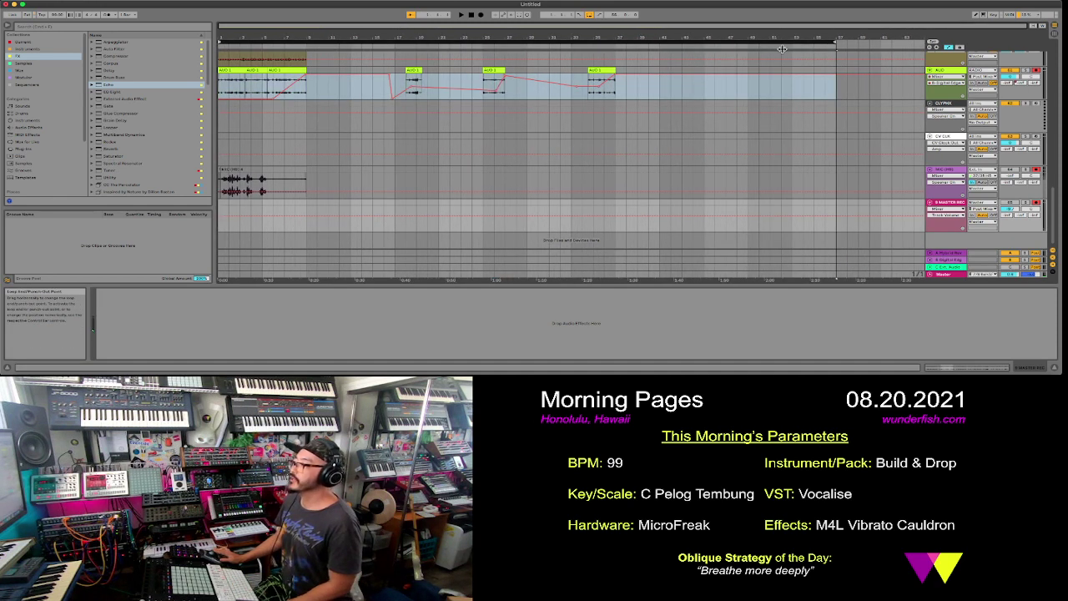
left_click_drag(835, 42, 646, 51)
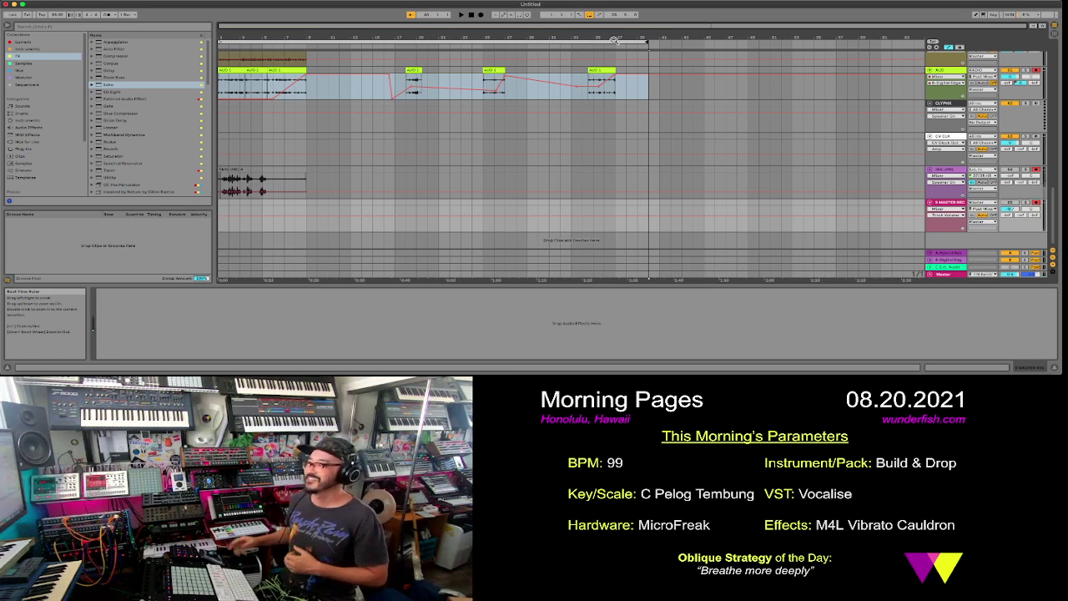
left_click(518, 42)
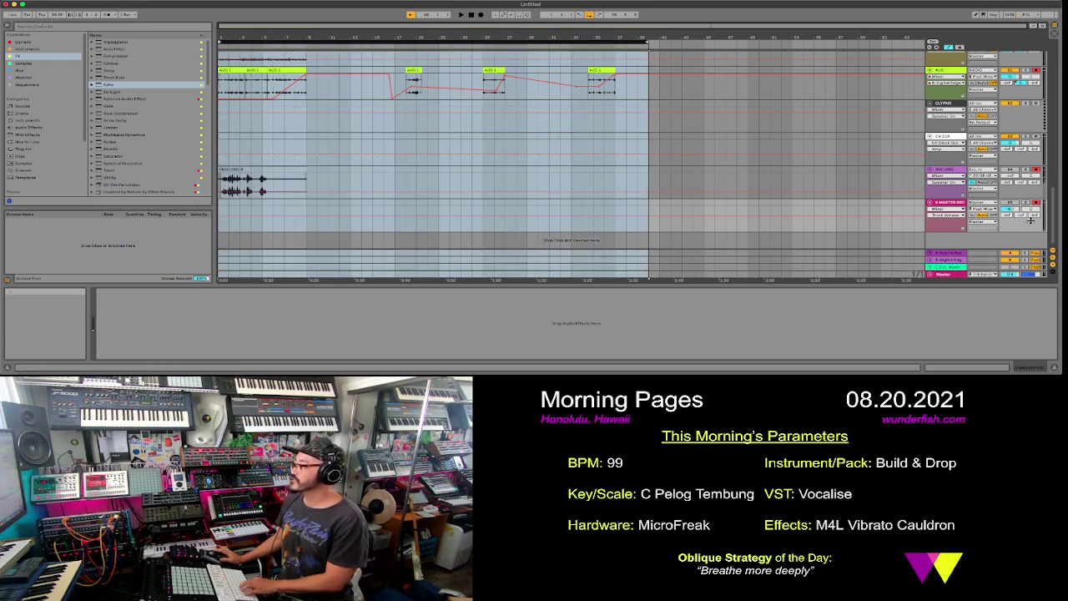
- Disarm the VST track and the purple track below CV CLK, keeping MASTER REC armed for recording
left_click(1036, 170)
scroll(1035, 71, "up", 3)
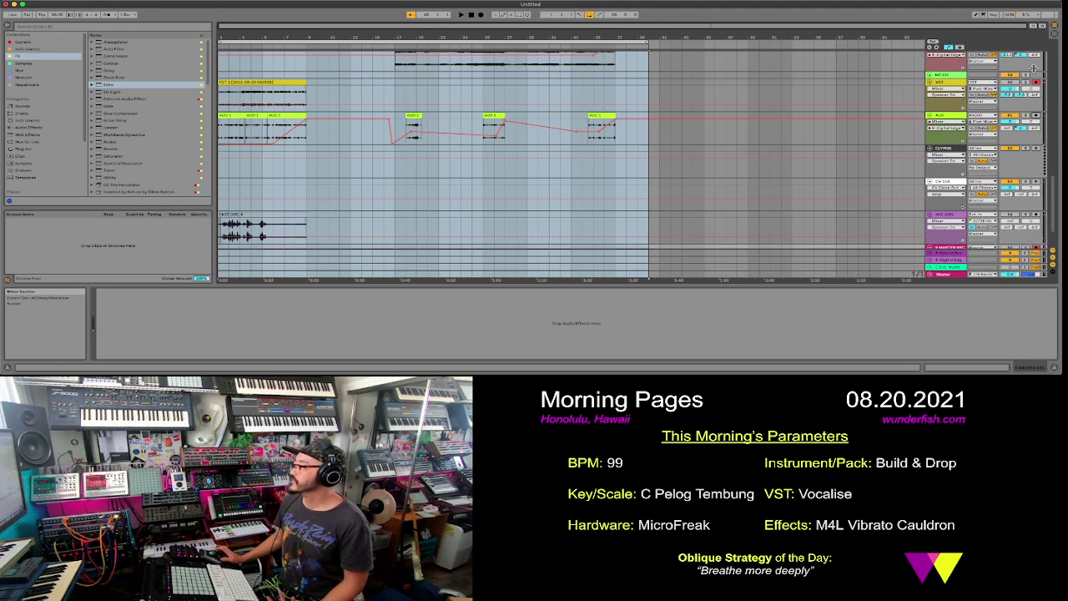
left_click(1035, 83)
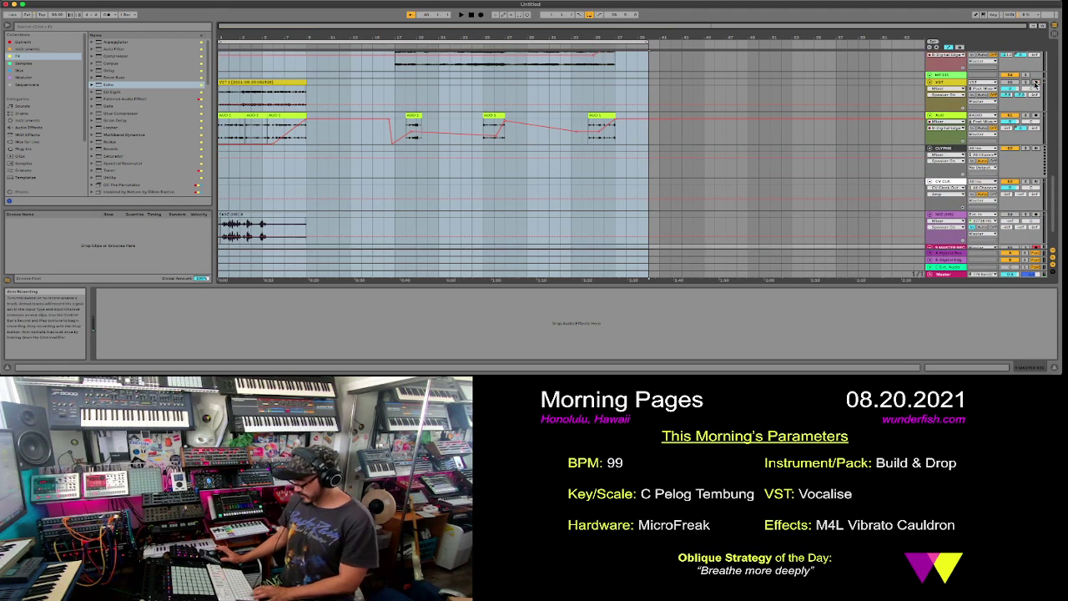
scroll(1036, 84, "down", 3)
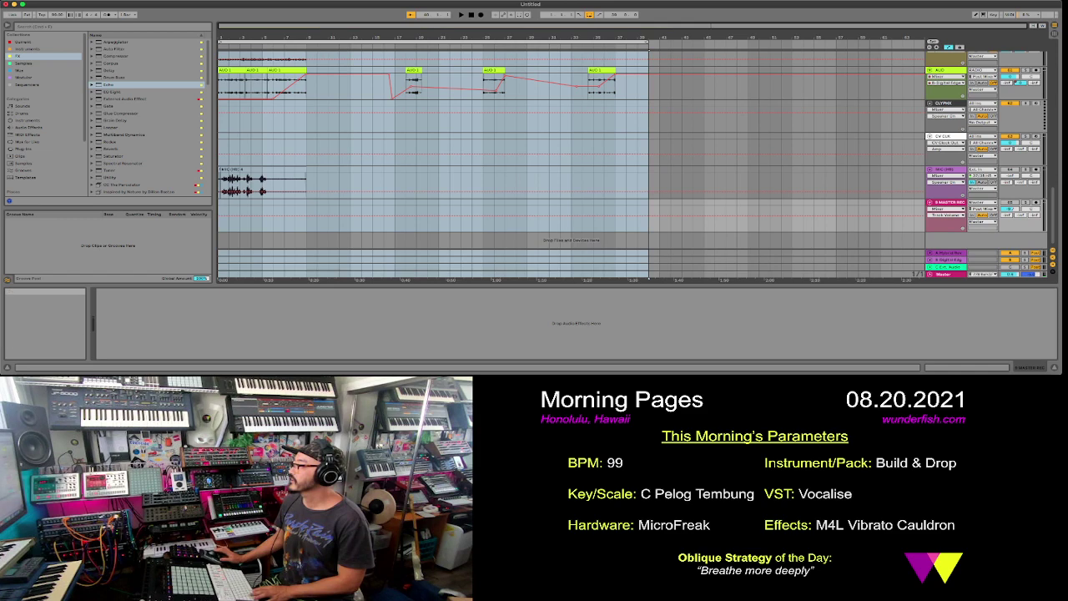
left_click(1037, 203)
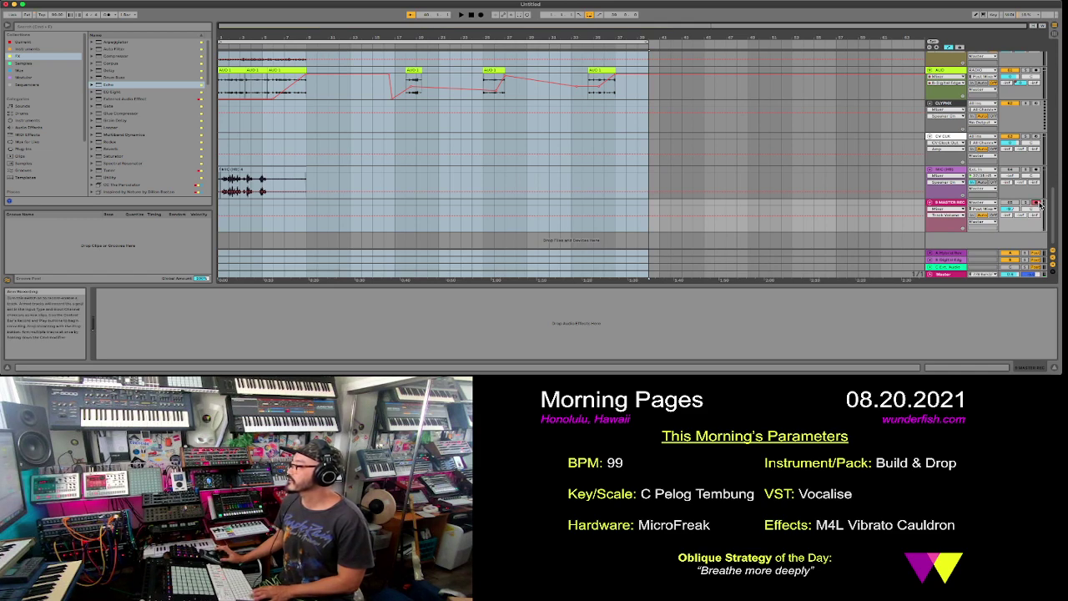
scroll(1040, 204, "up", 3)
right_click(1010, 206)
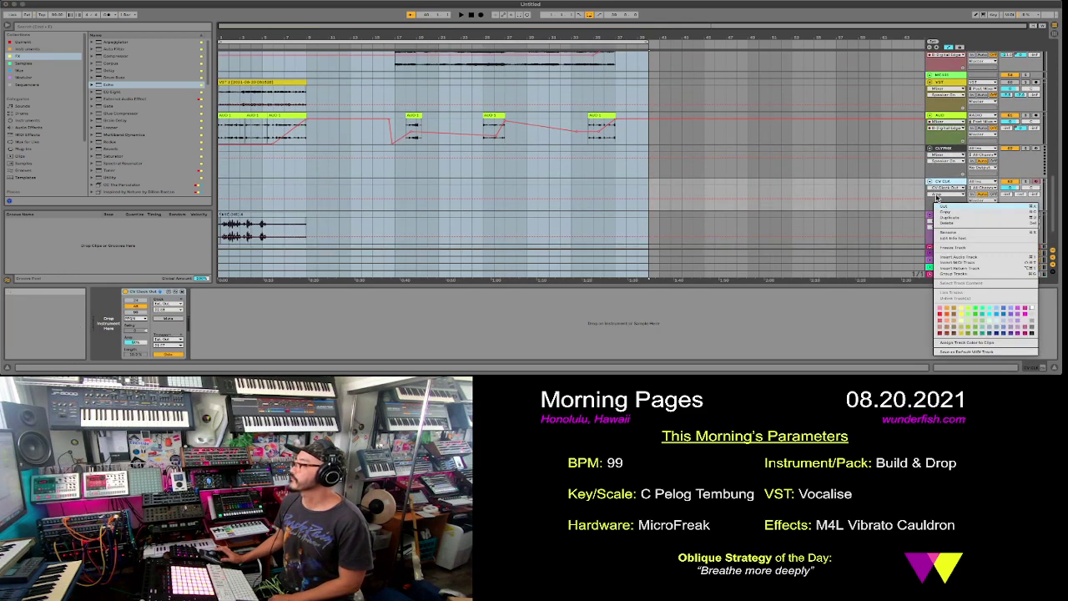
left_click(845, 248)
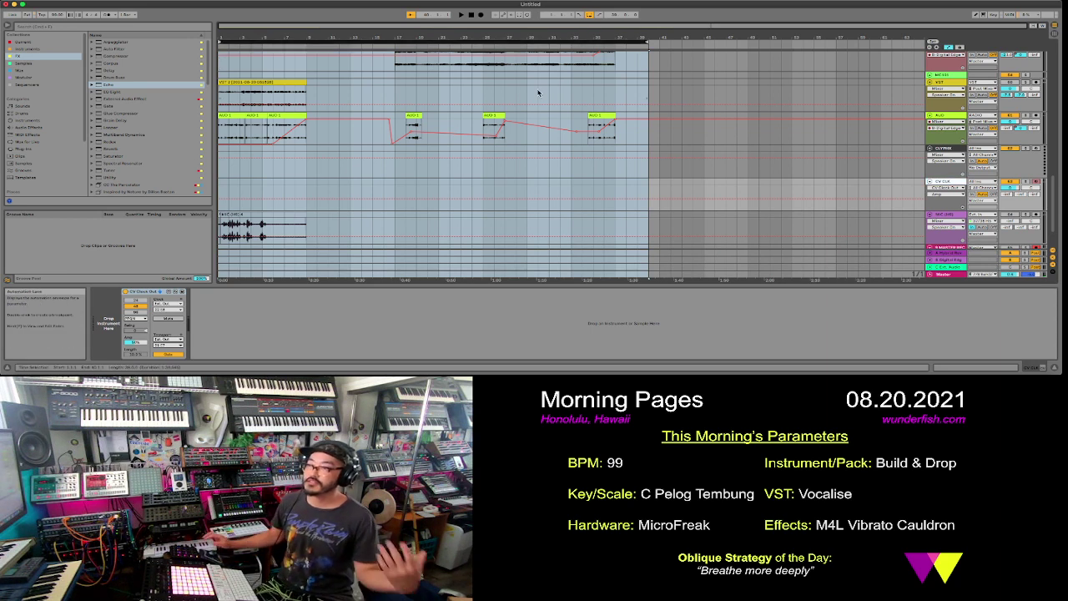
- Start recording the full mix onto the MASTER REC track from bar 1 and review the tracks during playback
left_click(472, 16)
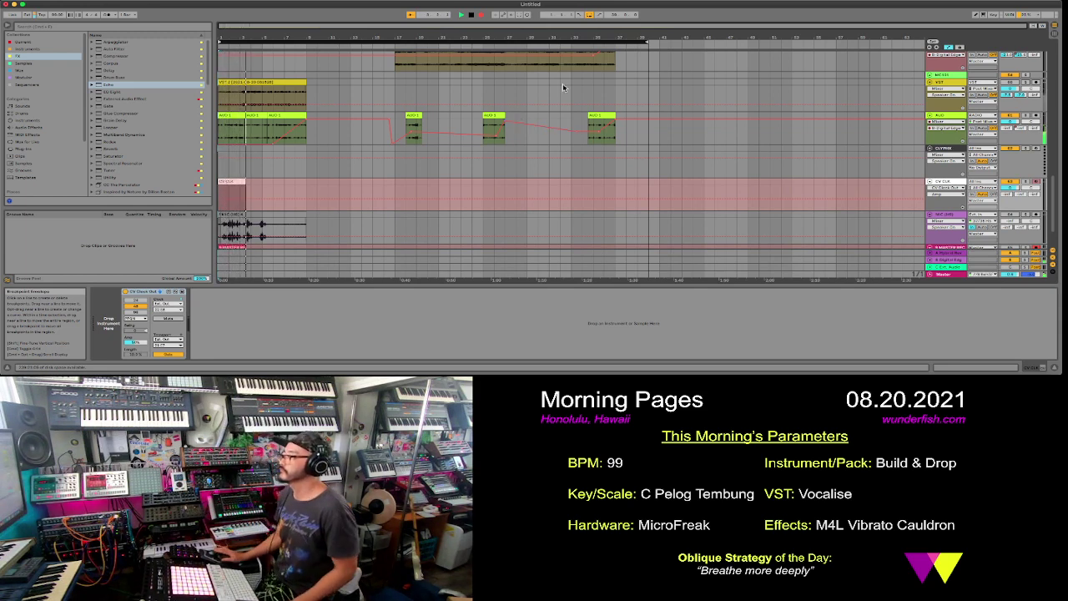
scroll(912, 188, "down", 2)
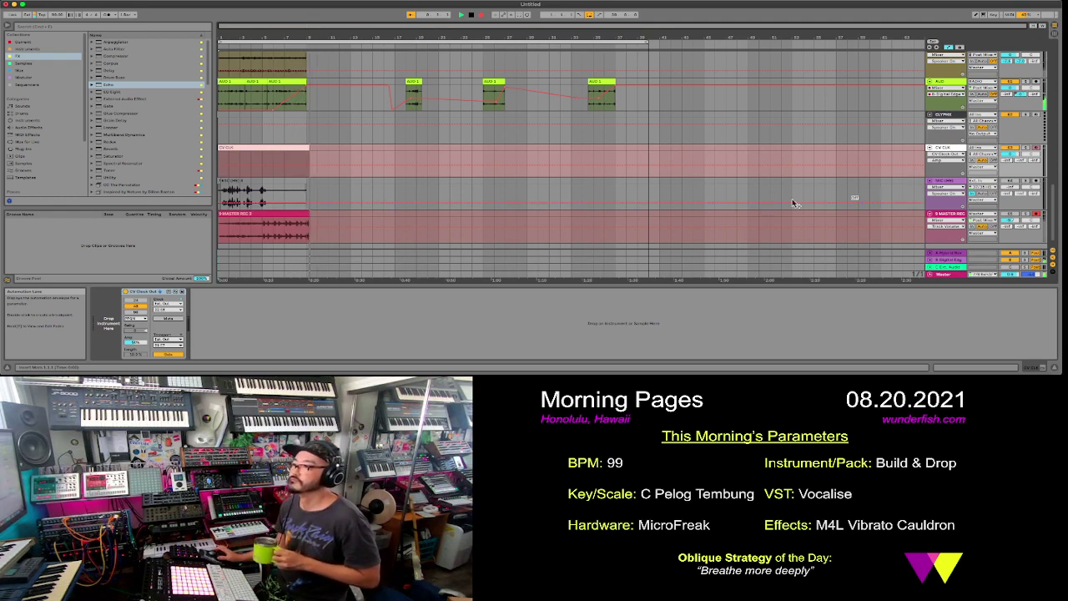
scroll(765, 198, "up", 3)
scroll(763, 198, "up", 4)
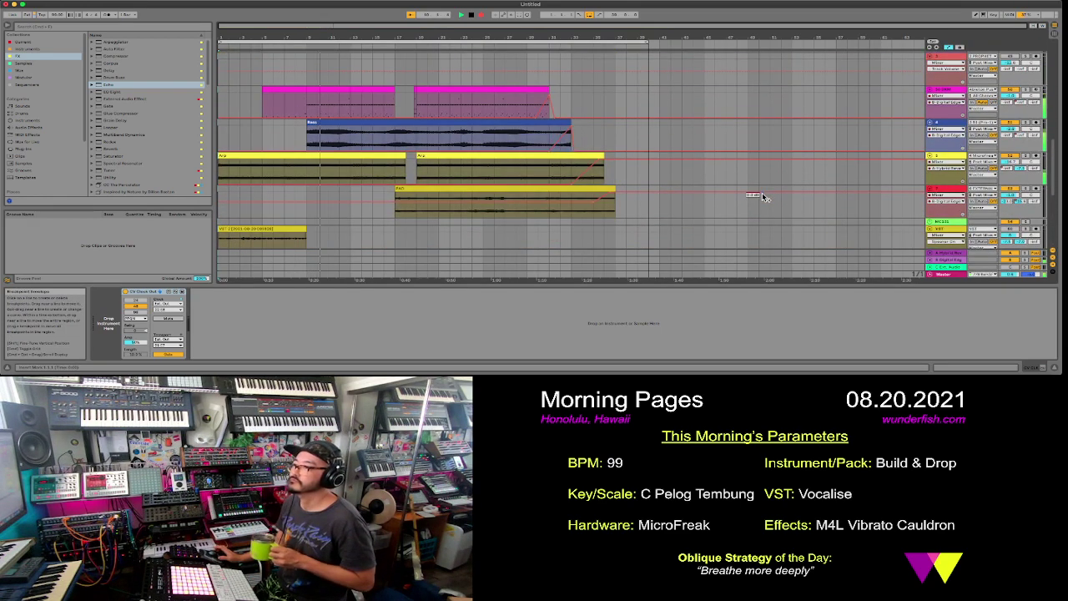
scroll(762, 197, "down", 1)
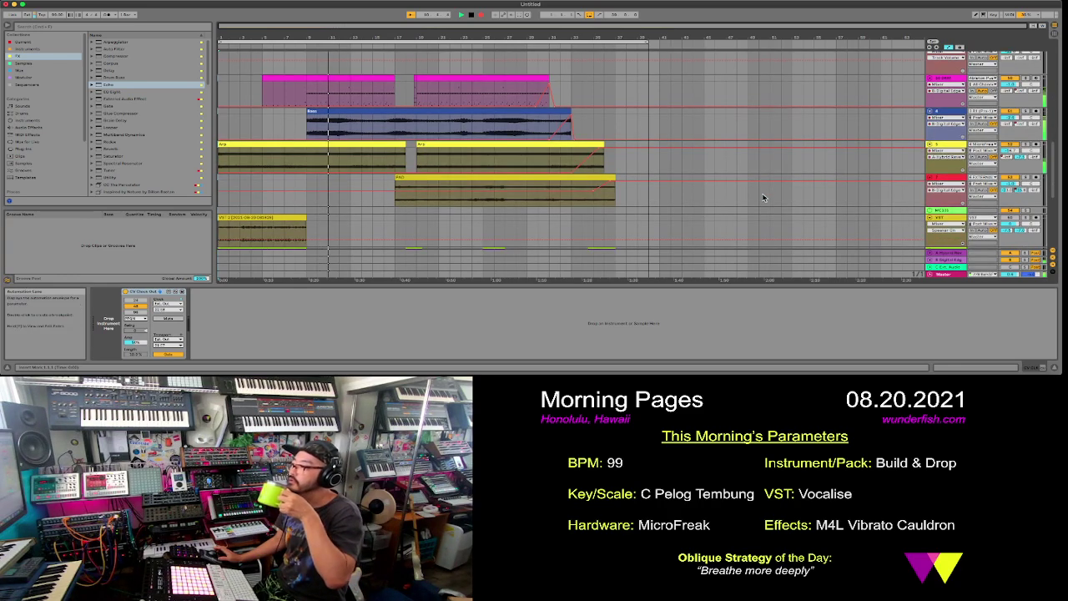
scroll(763, 198, "down", 1)
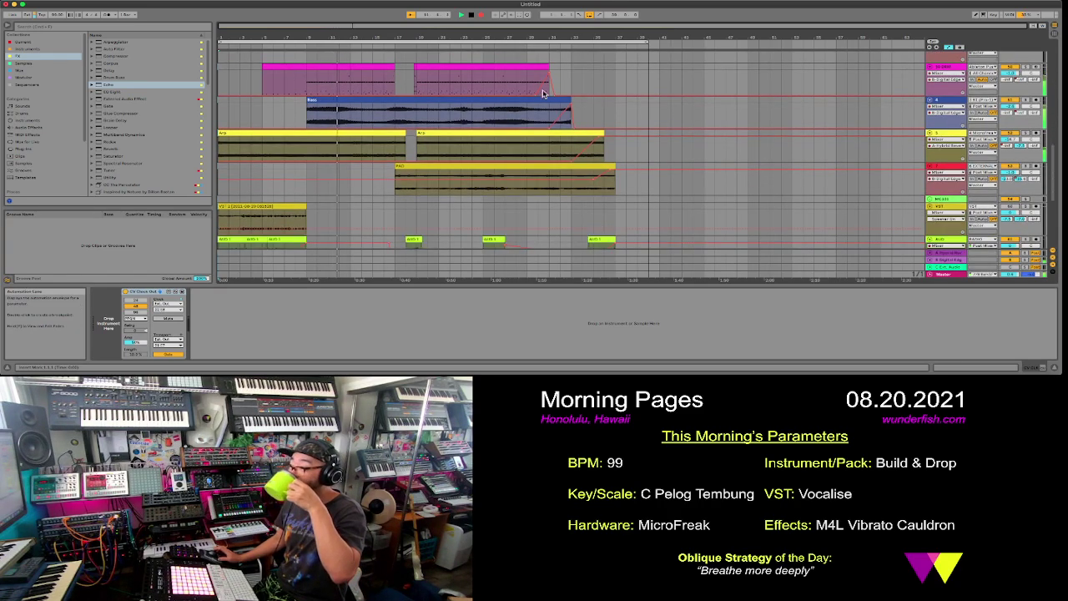
left_click_drag(422, 38, 463, 47)
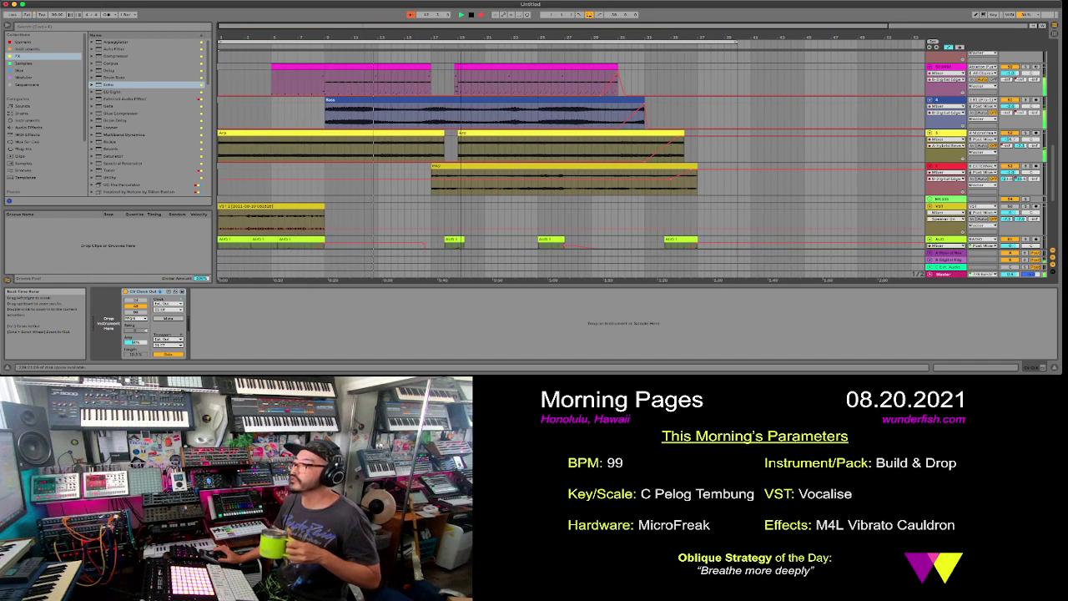
- Add short effect send automation swells to the Bass clip near bar 17 and the Arp track around the gap at bar 18
left_click(436, 128)
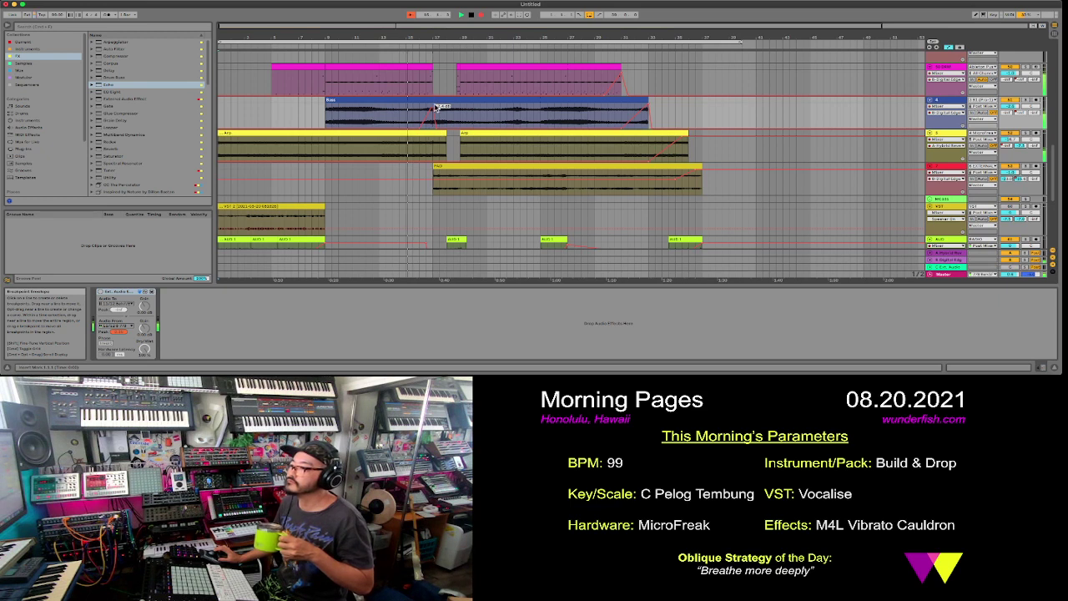
left_click(438, 166)
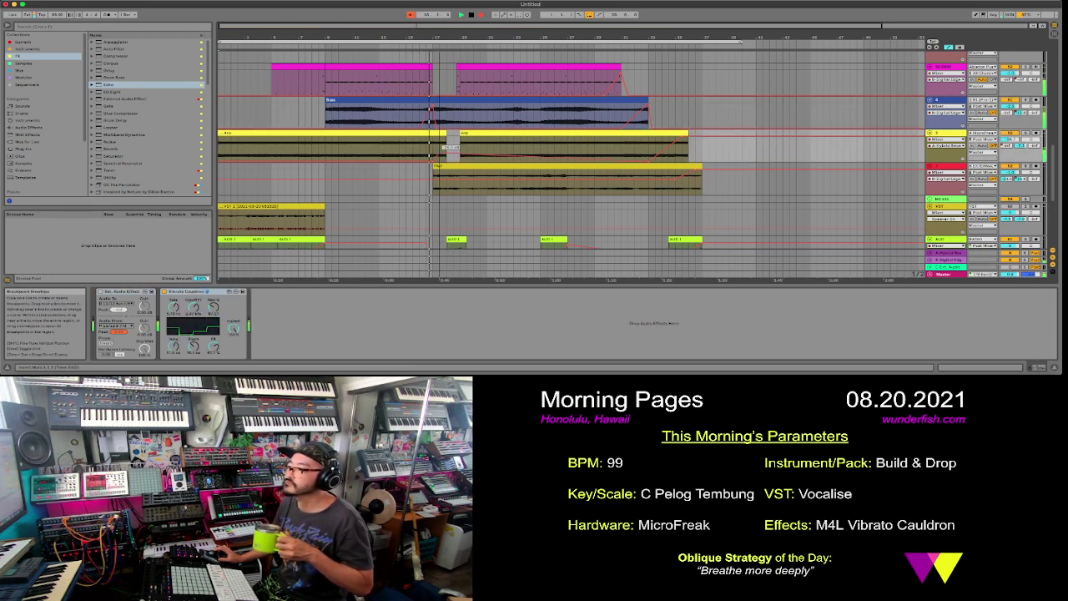
mouse_move(452, 143)
left_mouse_down()
mouse_move(446, 151)
mouse_move(461, 153)
left_mouse_up()
scroll(533, 191, "down", 2)
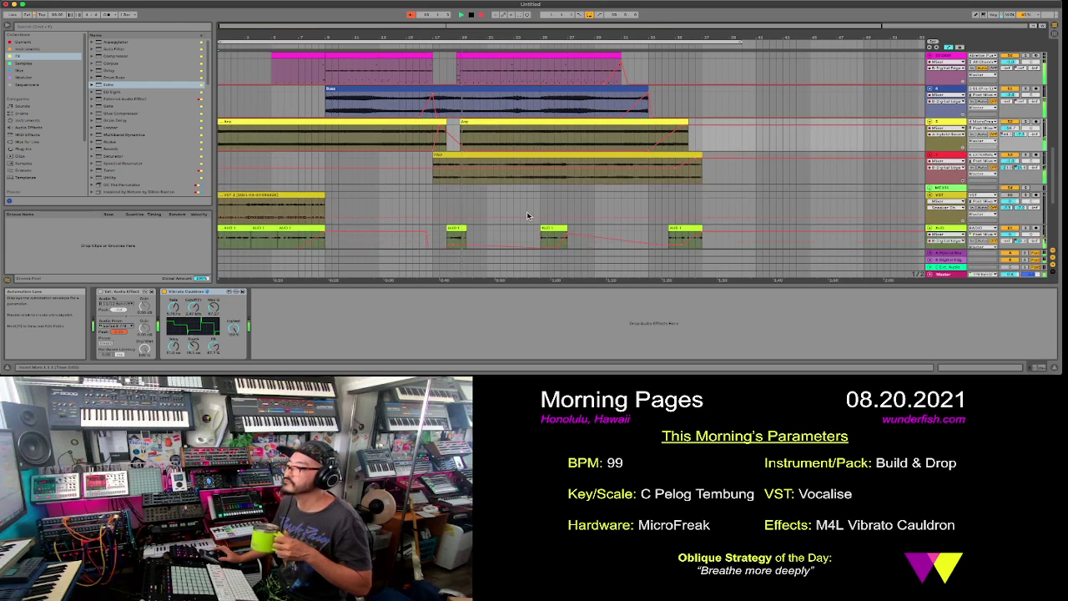
- Let the master recording run past the end of the clips and stop it at about bar 47
scroll(517, 167, "up", 4)
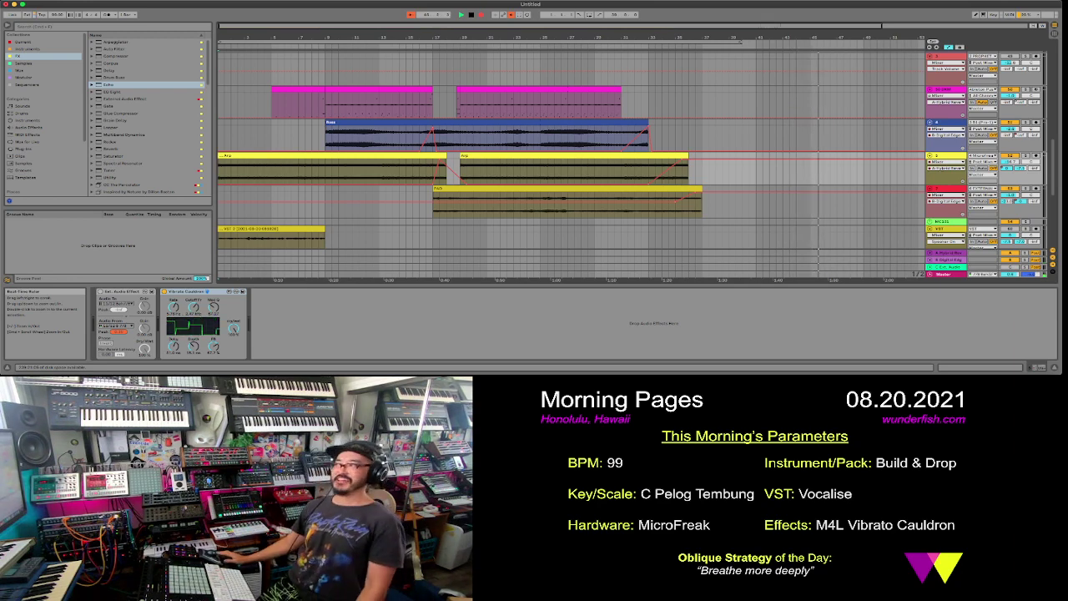
scroll(729, 111, "down", 2)
scroll(729, 111, "down", 6)
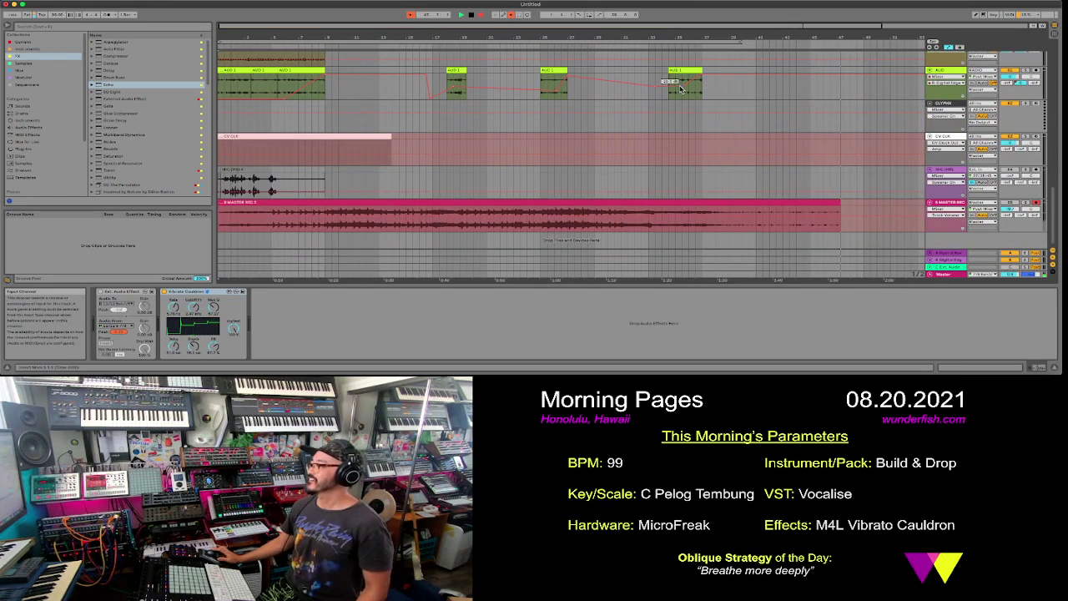
key("space")
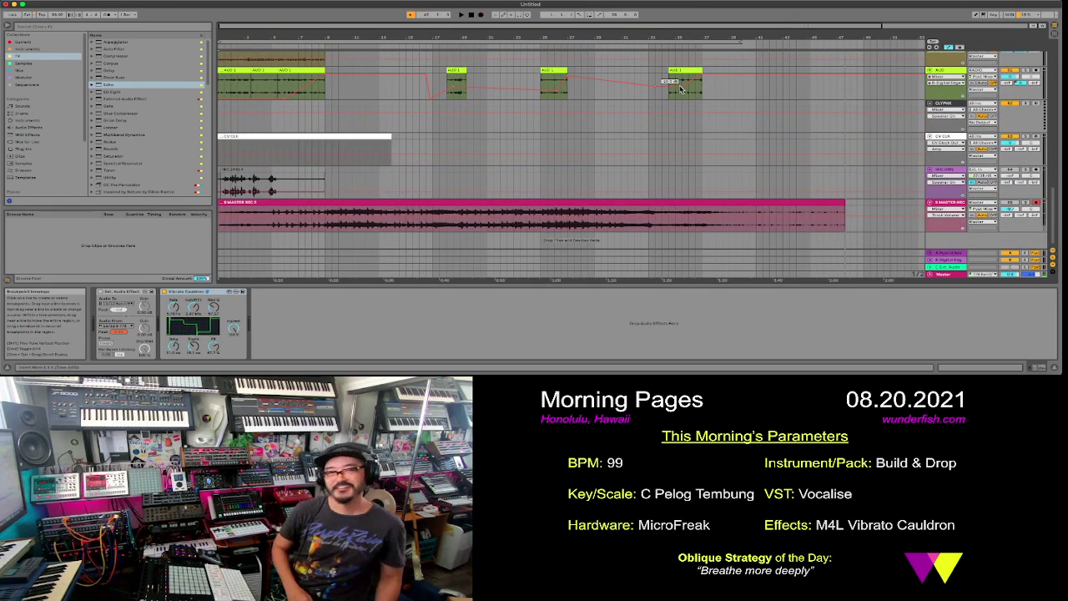